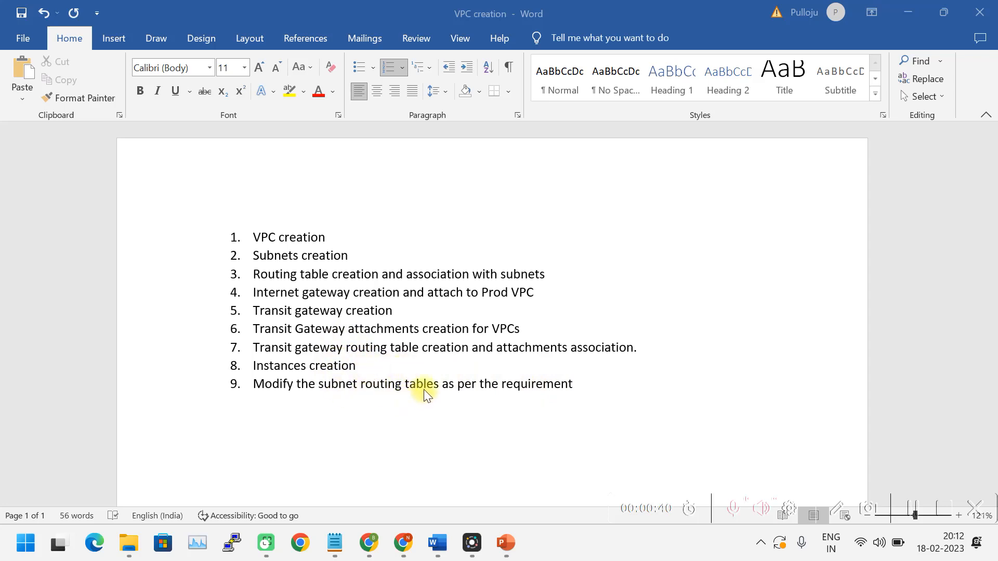
Step: Switch to the AWS console and start a VPC-only VPC named Prod VPC in the VPC service
left_click(917, 507)
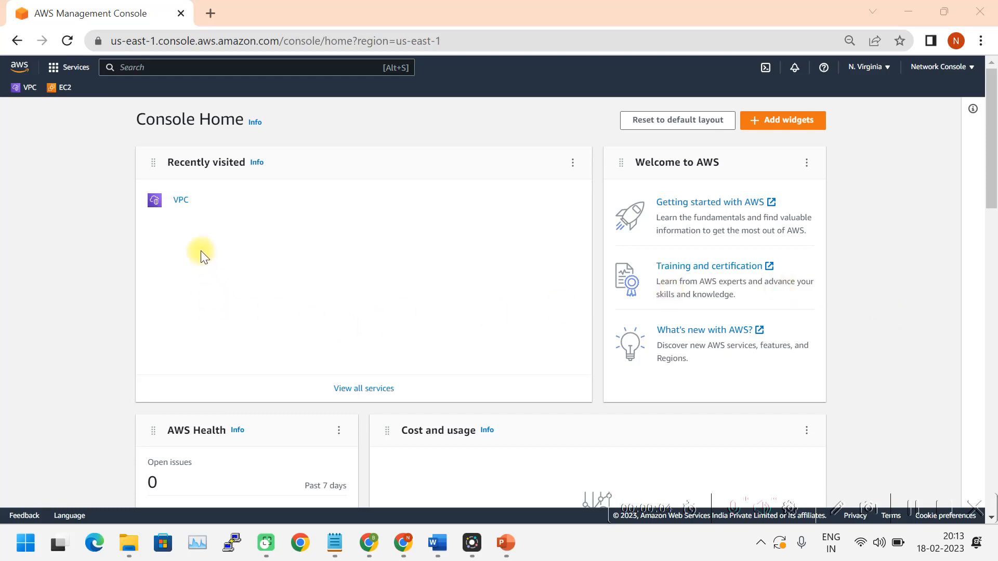
left_click(180, 203)
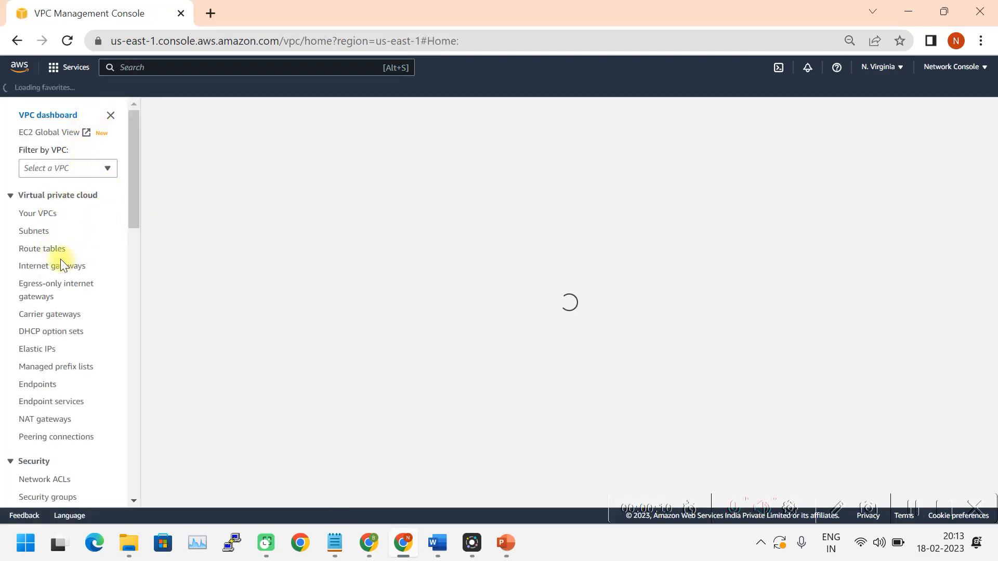
left_click(41, 216)
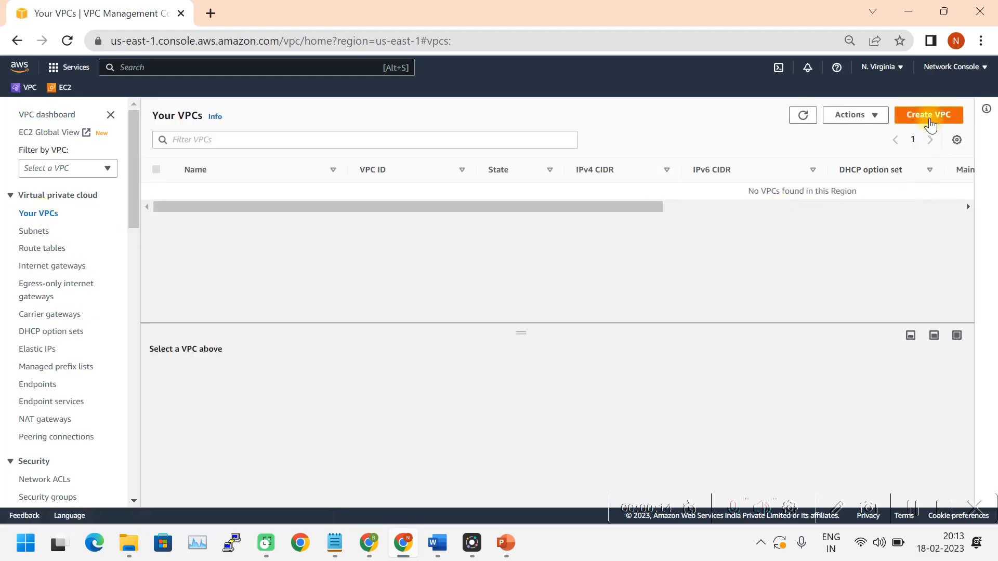
left_click(930, 115)
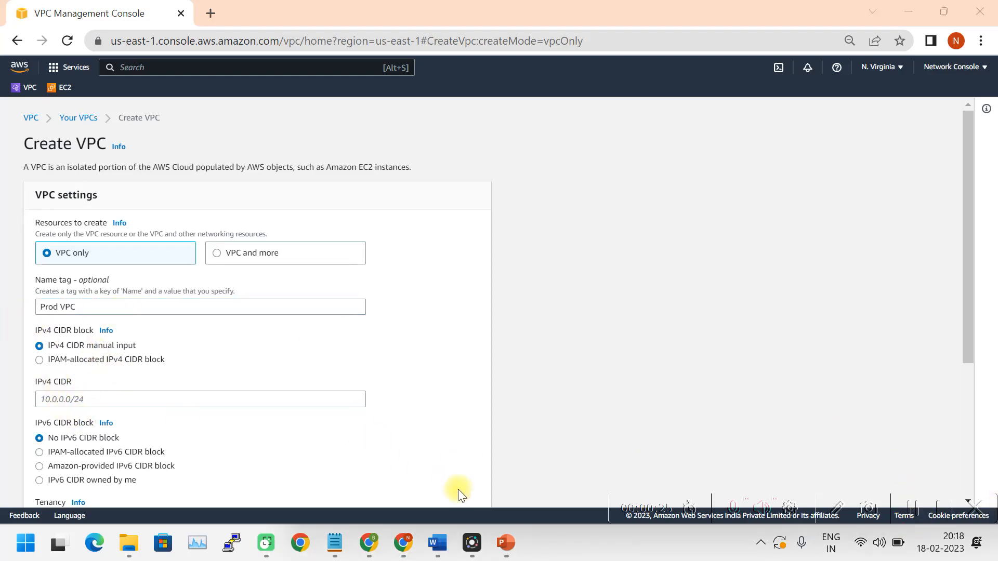
Step: Copy the Prod VPC range from the untitled Notepad notes and set the IPv4 CIDR to 10.10.0.0/16
mouse_move(334, 543)
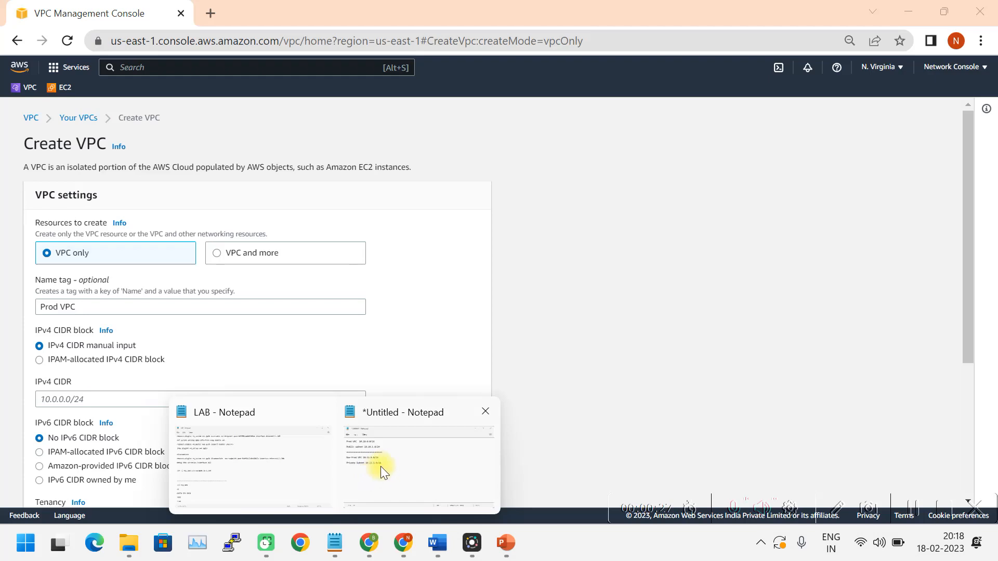
left_click(380, 467)
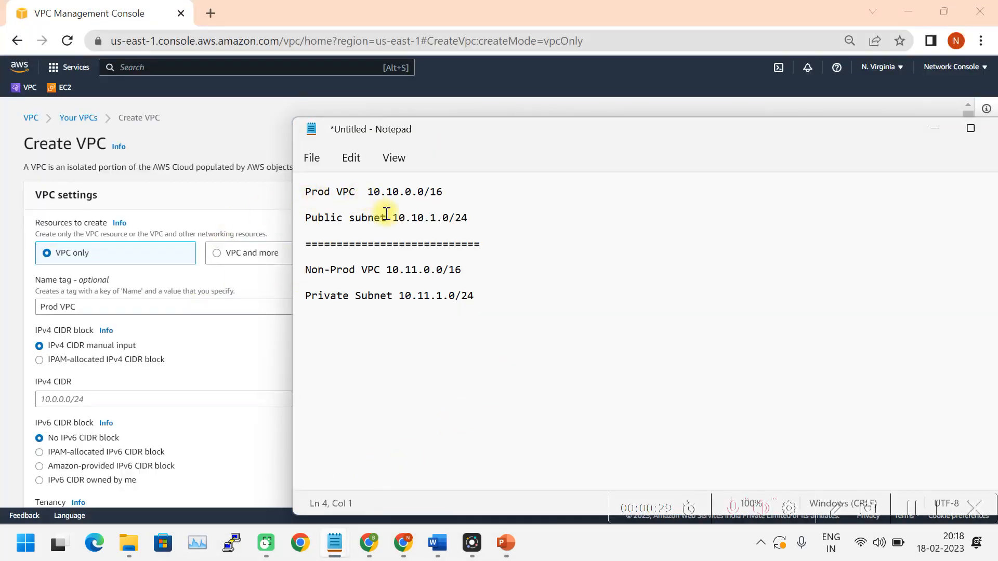
left_click_drag(444, 193, 375, 211)
key("ctrl+c")
left_click(100, 398)
key("ctrl+v")
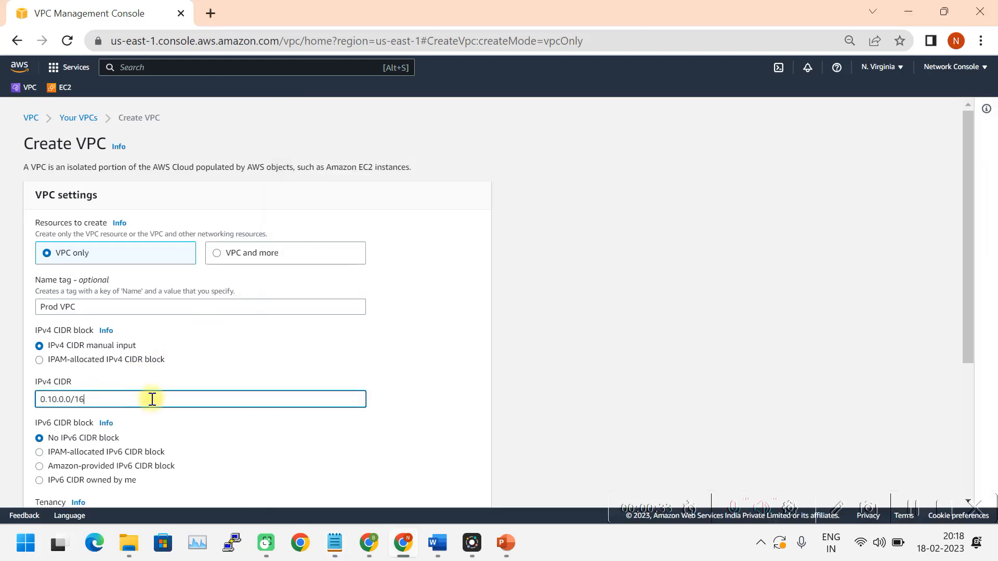
type("1")
Step: Create the Prod VPC with default tenancy and no IPv6 block, look over its details, and dismiss the notification
scroll(228, 429, "down", 2)
scroll(232, 425, "down", 1)
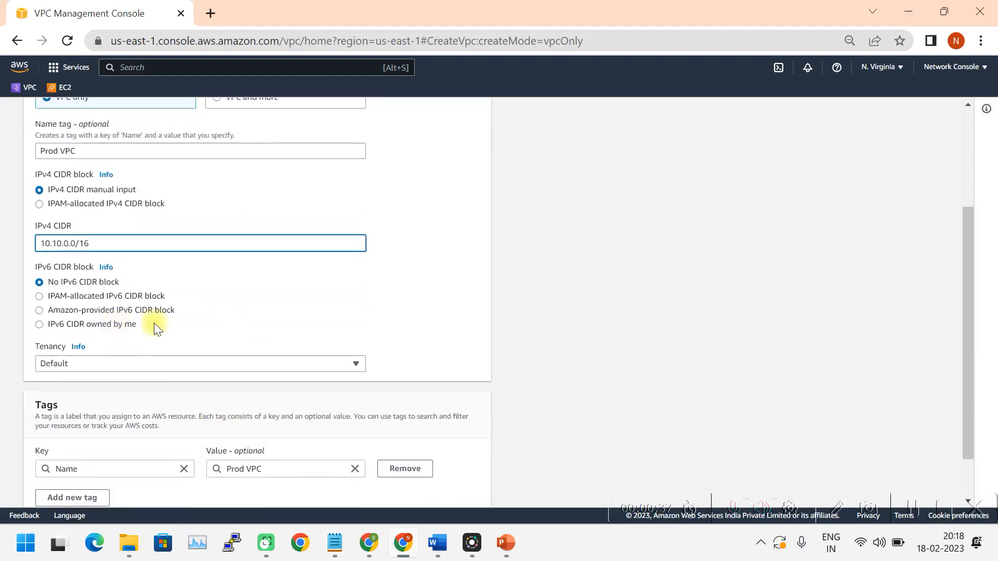
scroll(215, 404, "down", 1)
left_click(441, 491)
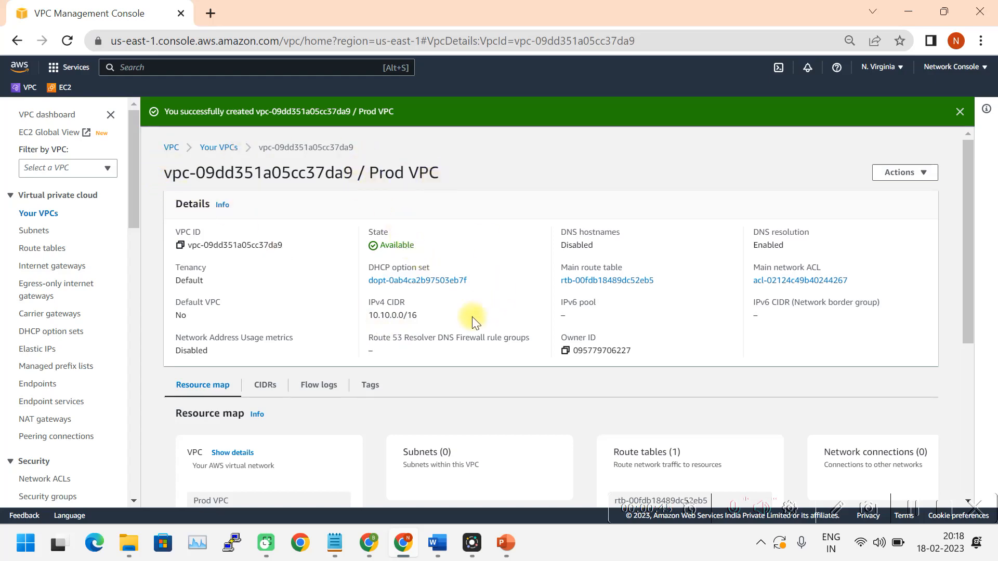
scroll(470, 319, "down", 5)
scroll(470, 319, "up", 5)
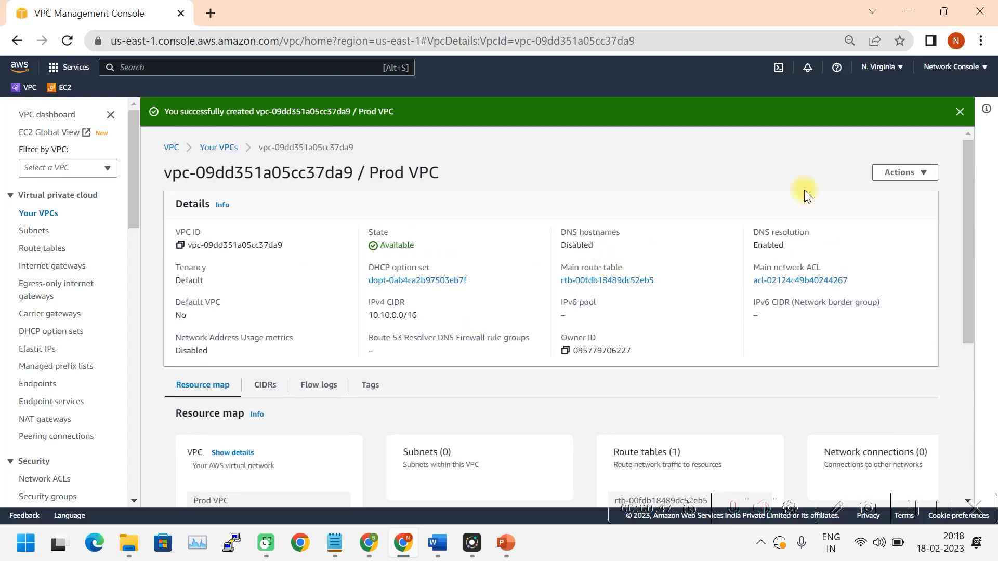
left_click(959, 111)
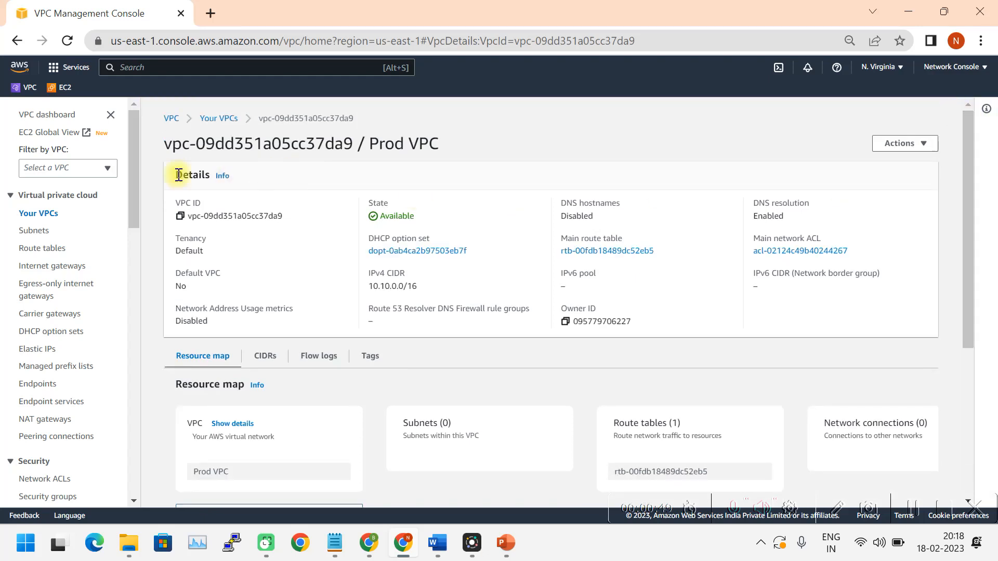
Step: Create a second VPC named Non-Prod VPC with IPv4 CIDR 10.11.0.0/16 and return to the list of VPCs
left_click(39, 213)
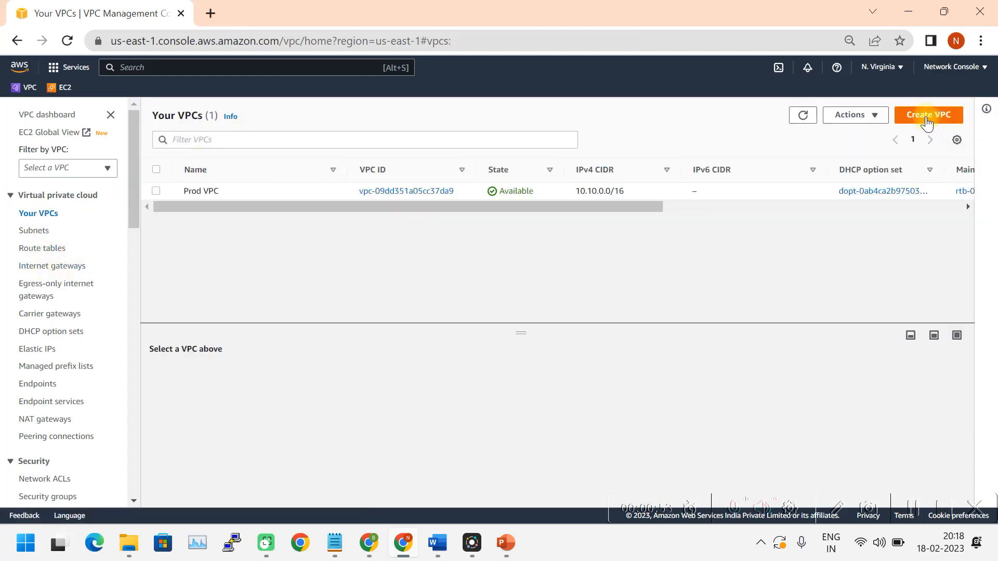
left_click(928, 116)
type("Non-Prod")
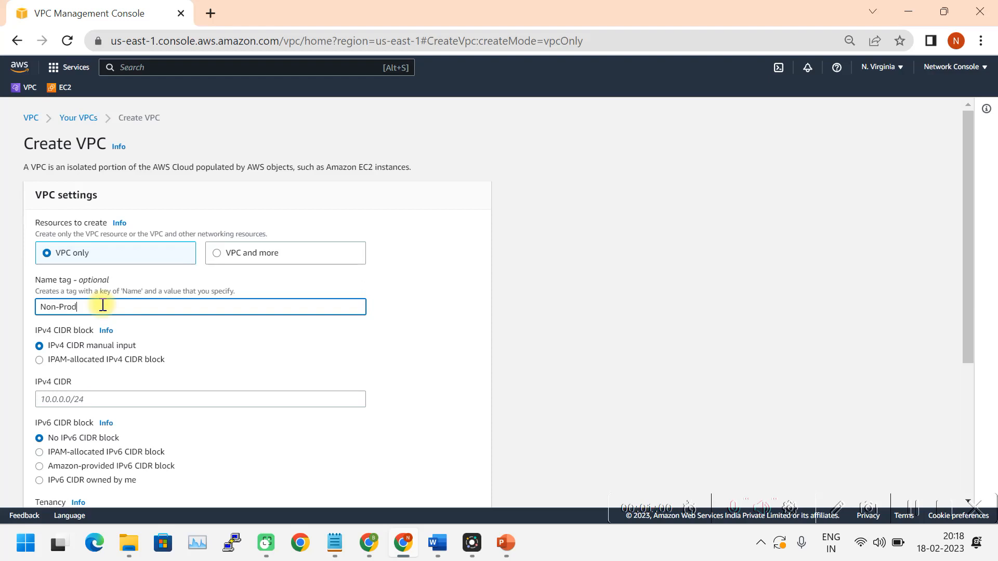
left_click(81, 398)
type("10.11.0.0/16")
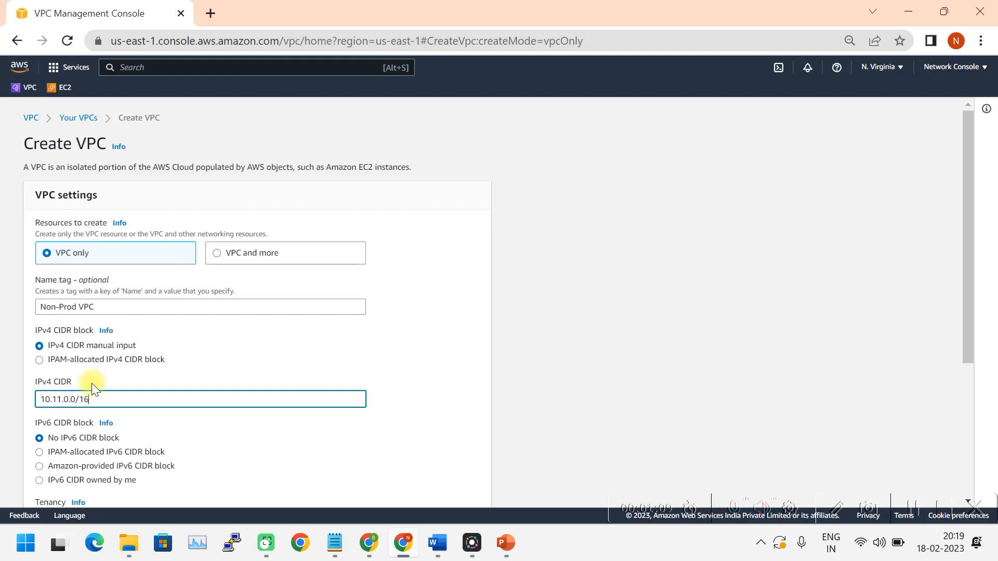
scroll(92, 383, "down", 4)
left_click(464, 490)
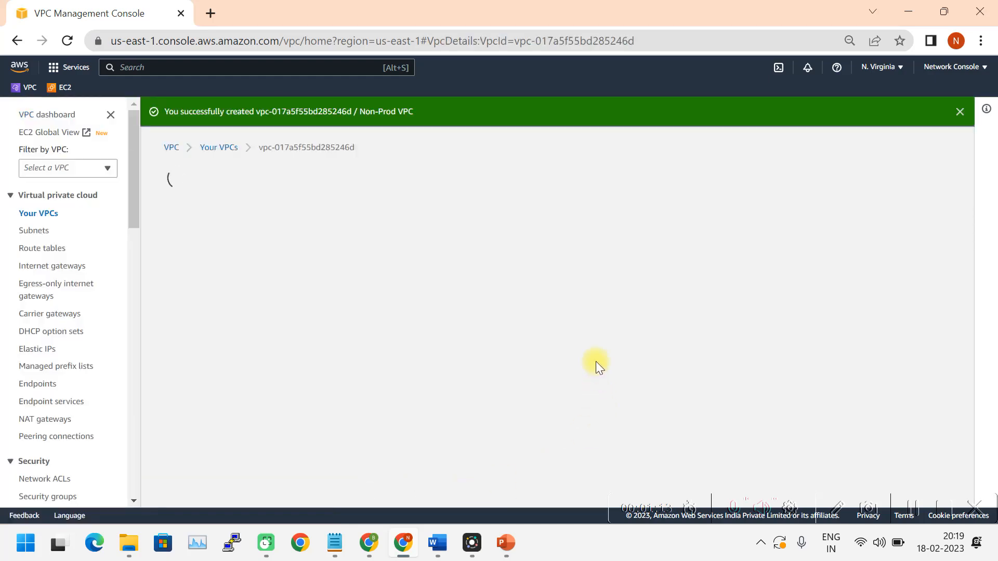
left_click(31, 212)
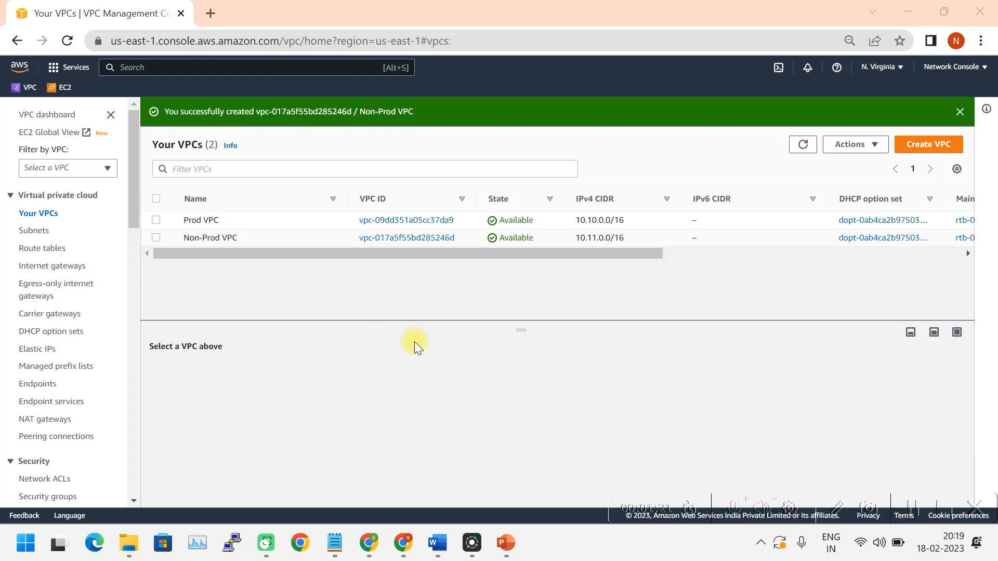
Step: Check the VPC creation and Subnets creation items in the Word checklist, then return to the AWS console
left_click(438, 543)
left_click_drag(330, 236, 257, 236)
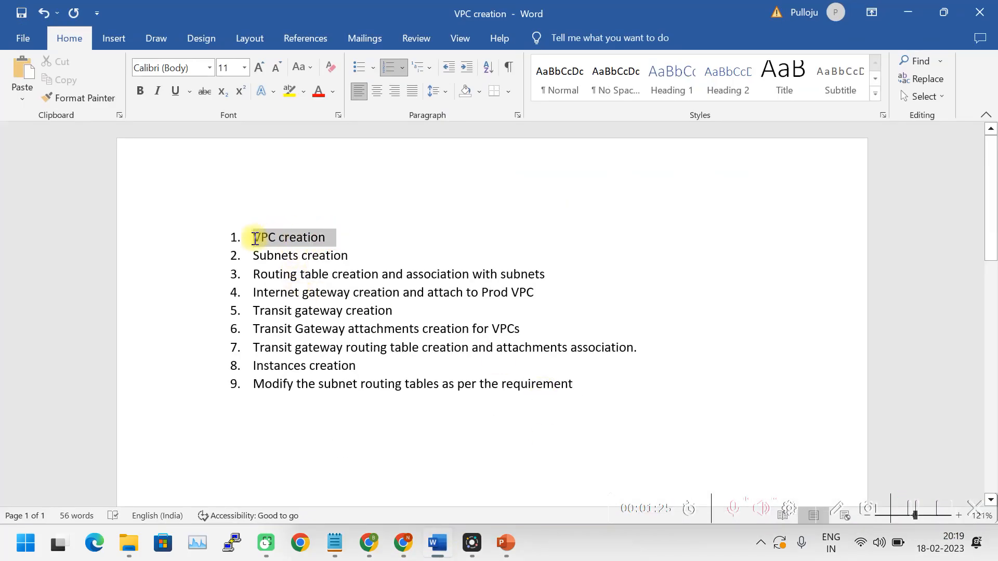
left_click_drag(360, 256, 258, 256)
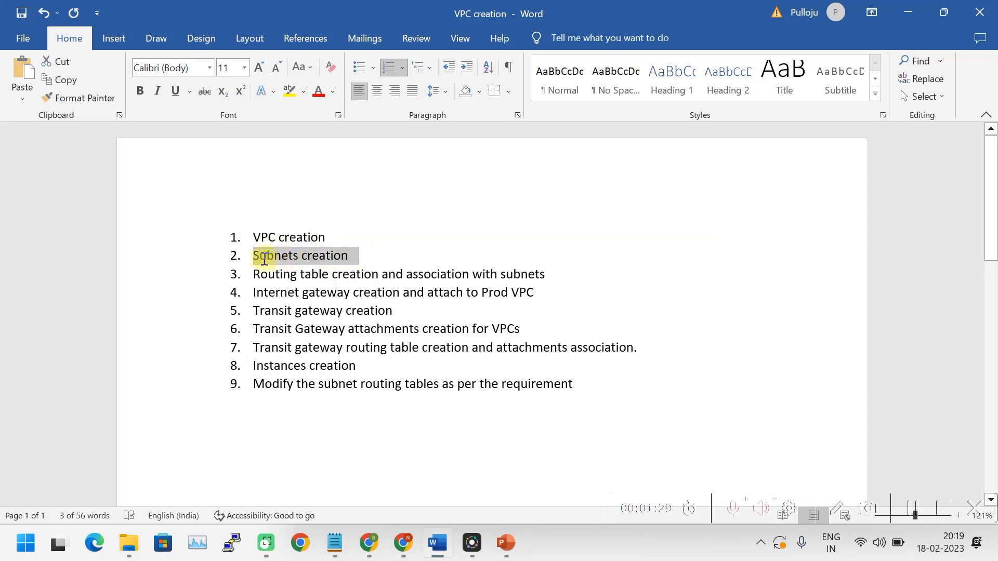
left_click(911, 13)
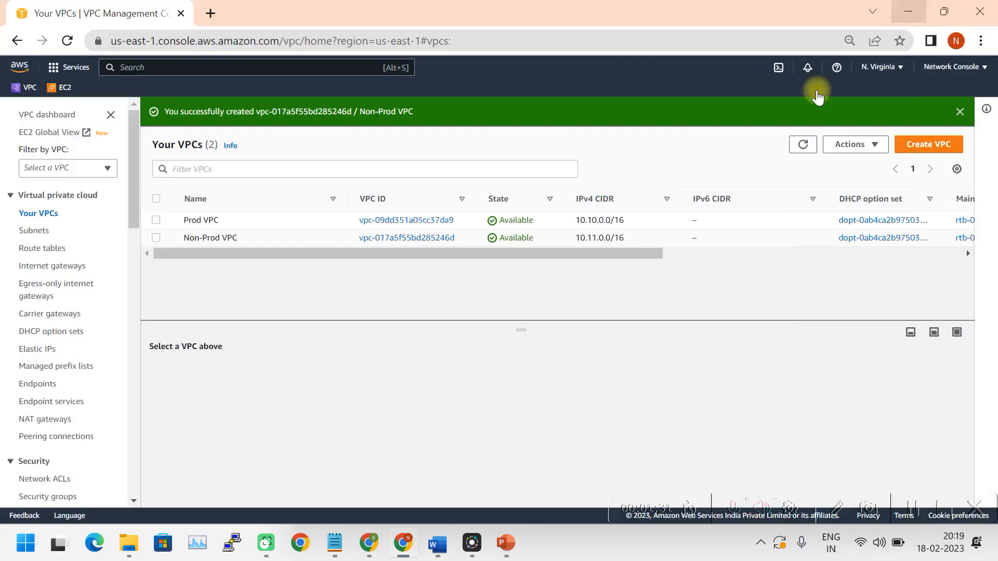
Step: Start a new subnet and assign it to the Prod VPC
left_click(43, 233)
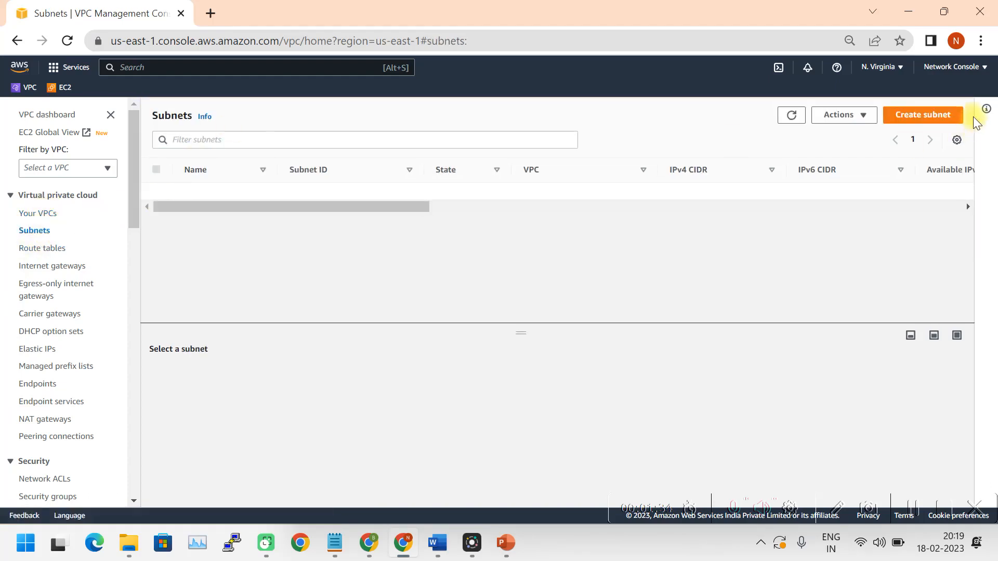
left_click(924, 117)
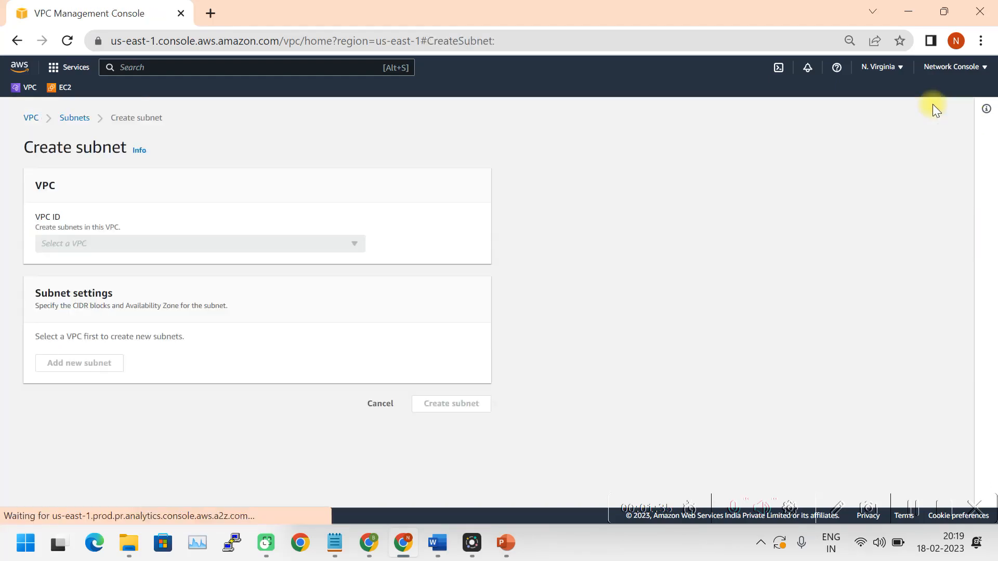
left_click(167, 250)
left_click(168, 245)
left_click(169, 244)
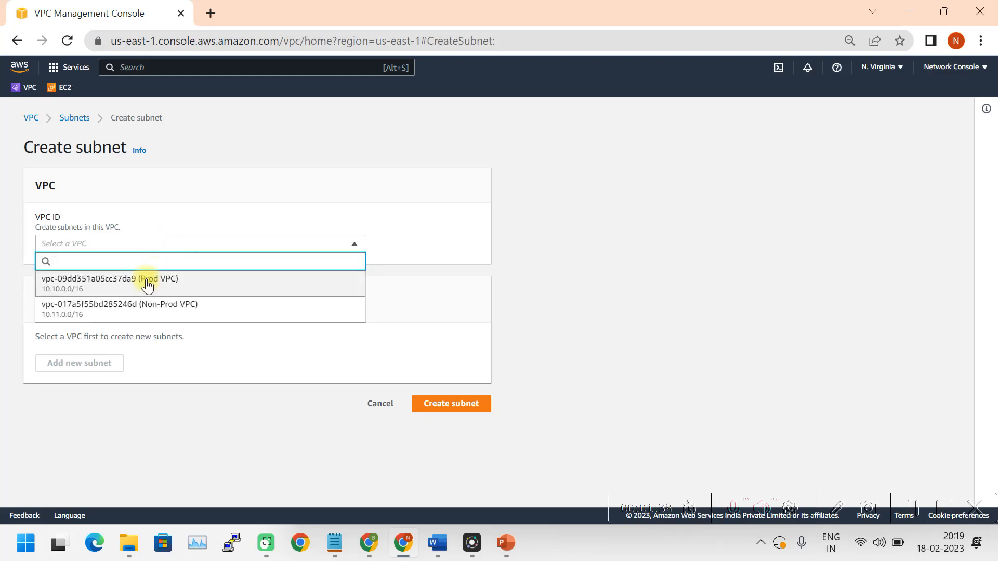
left_click(147, 286)
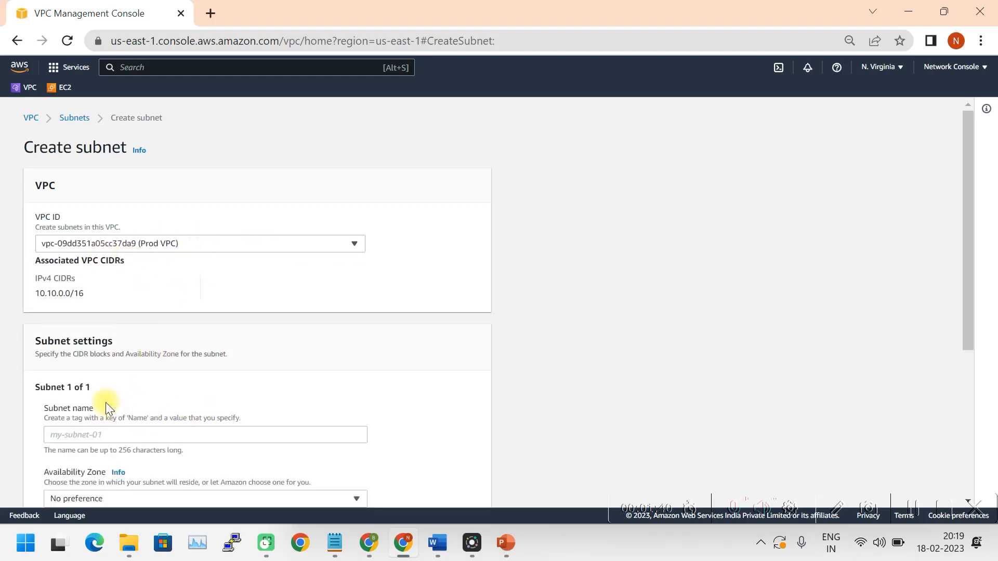
Step: Name the subnet Public Subnet and set its availability zone to US East (N. Virginia) / us-east-1a
scroll(104, 401, "down", 3)
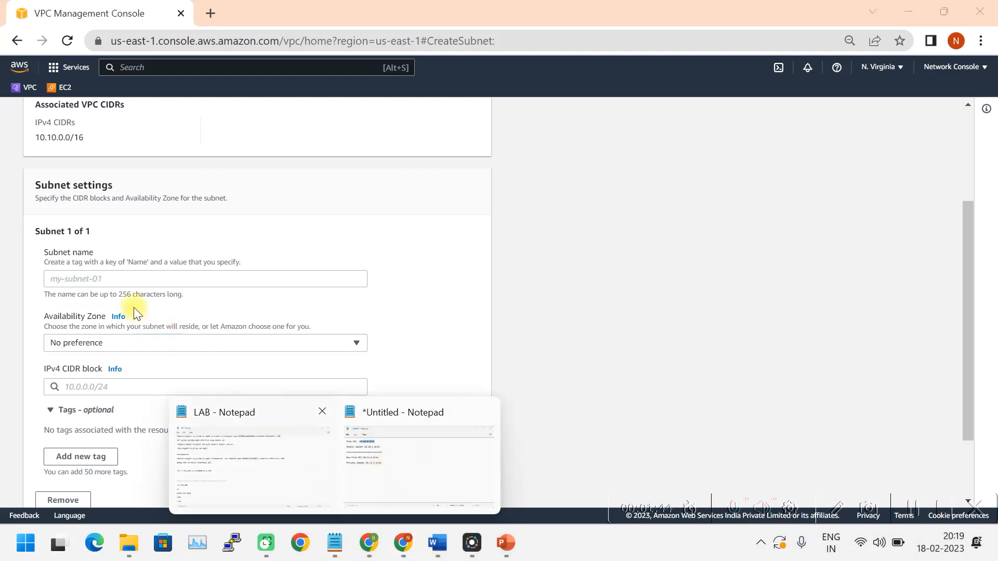
left_click(114, 277)
type("Public Subnet")
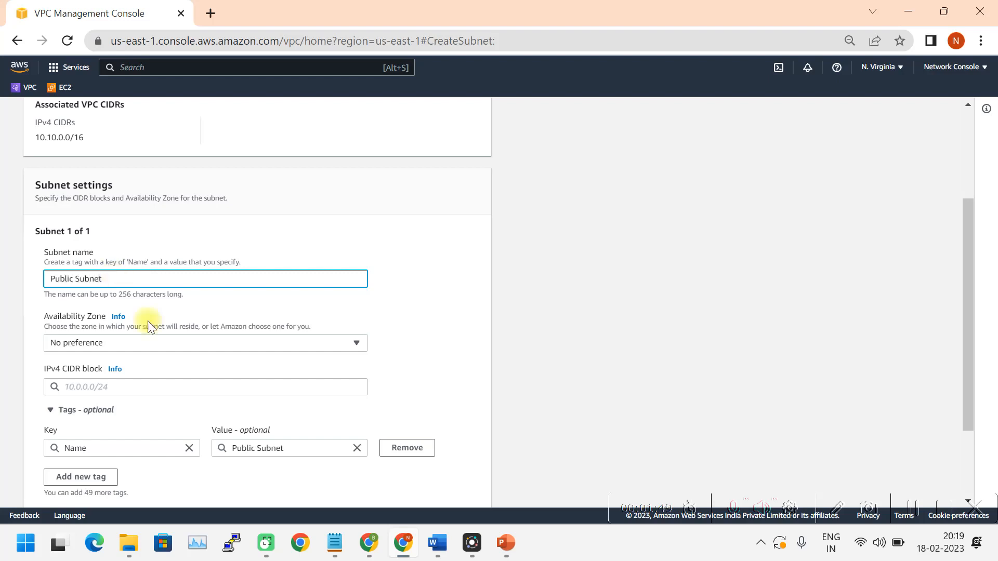
left_click(160, 341)
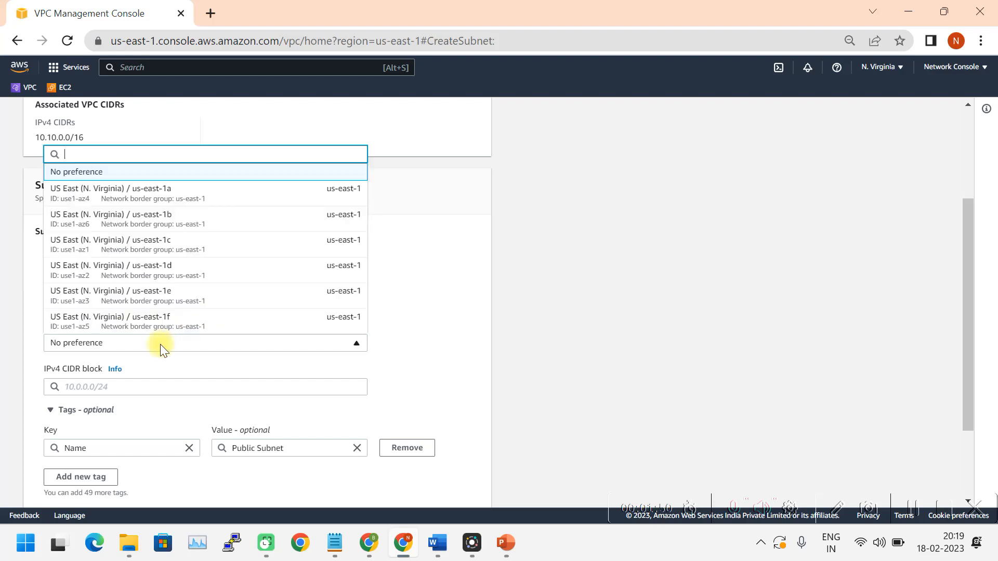
left_click(158, 190)
scroll(379, 343, "down", 1)
scroll(380, 343, "down", 1)
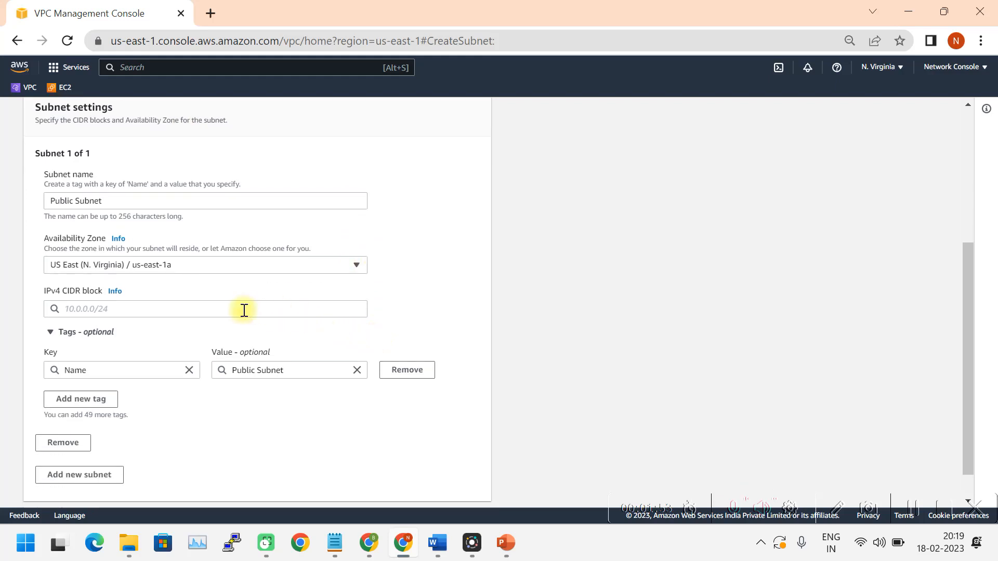
left_click(253, 265)
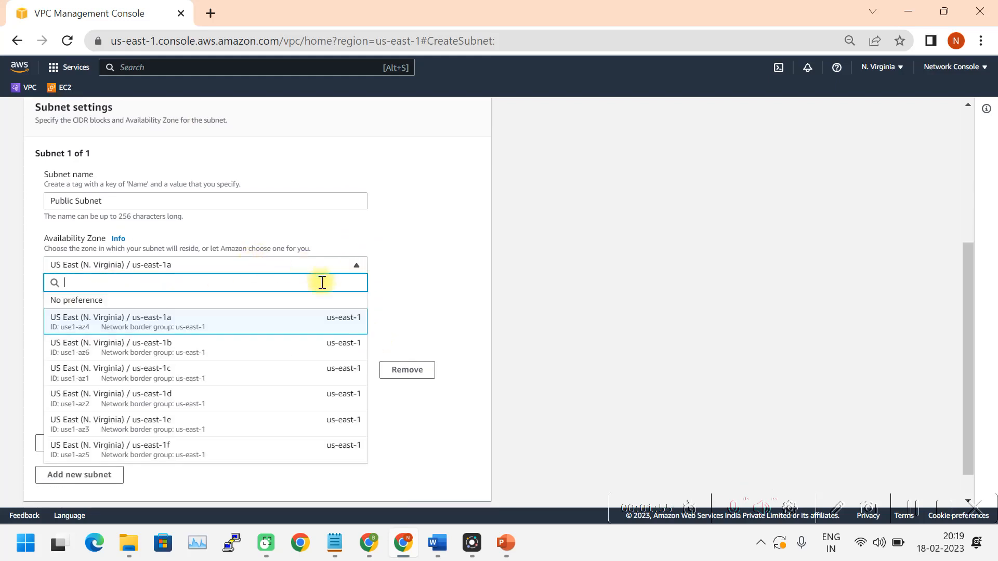
left_click(204, 335)
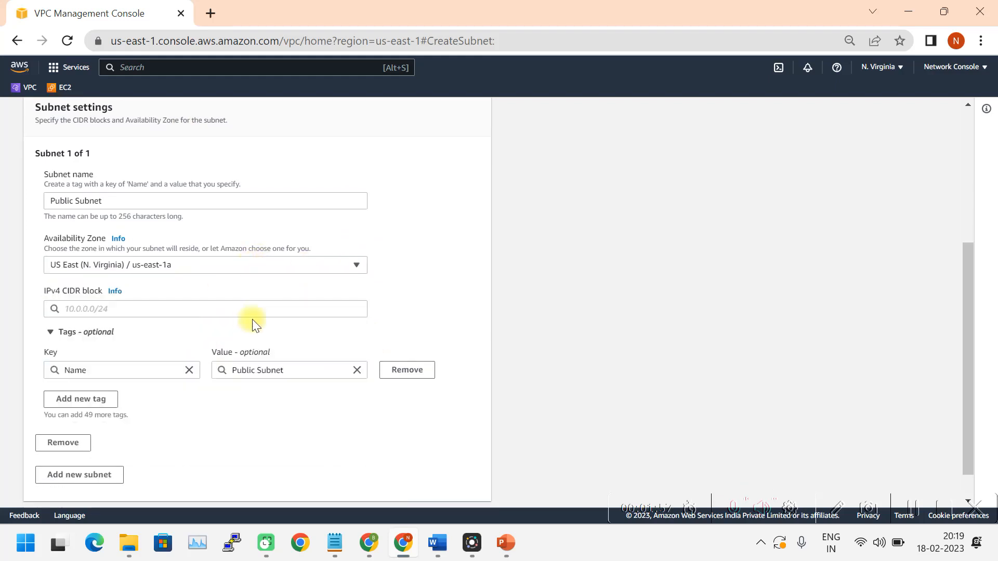
Step: Set the subnet's IPv4 CIDR block to 10.10.1.0/24 and create the subnet
left_click(175, 310)
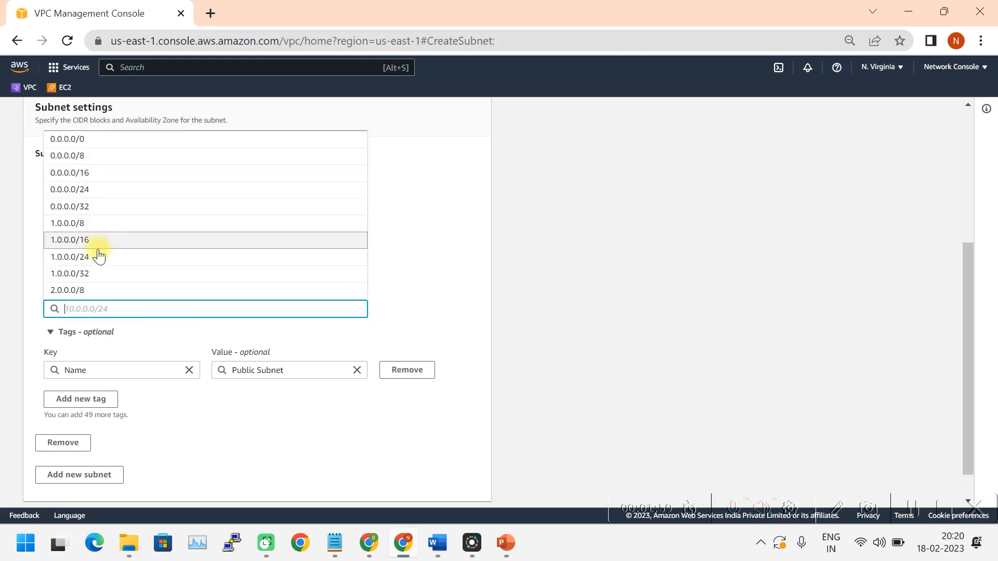
scroll(93, 260, "down", 1)
scroll(89, 285, "up", 2)
type("10.10.1.")
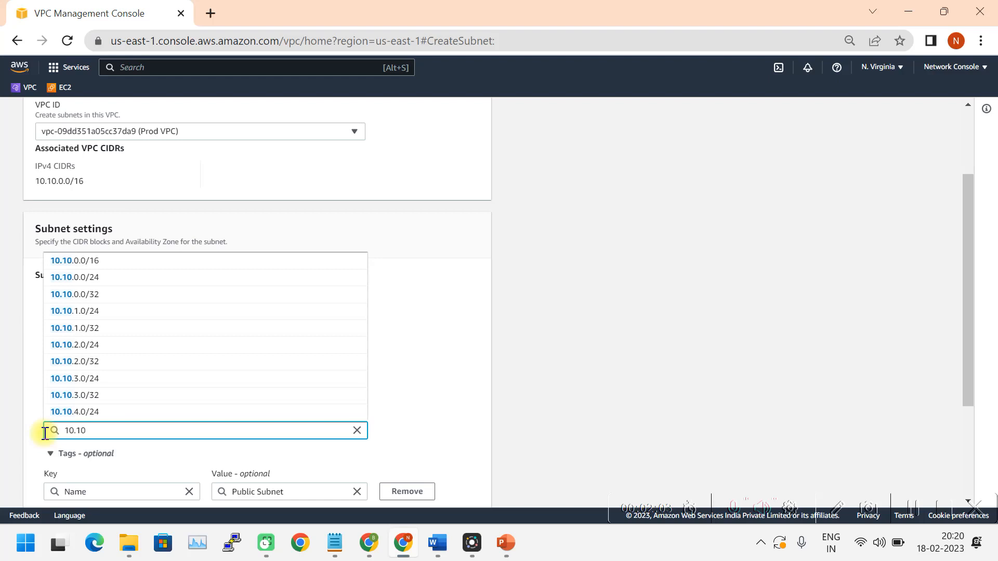
type("0/24")
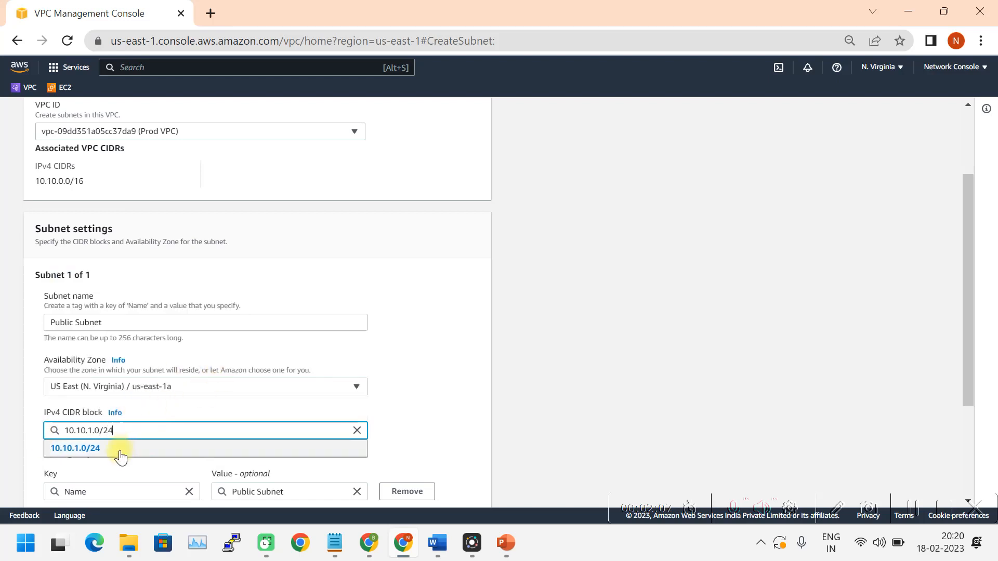
left_click(117, 450)
scroll(387, 388, "down", 2)
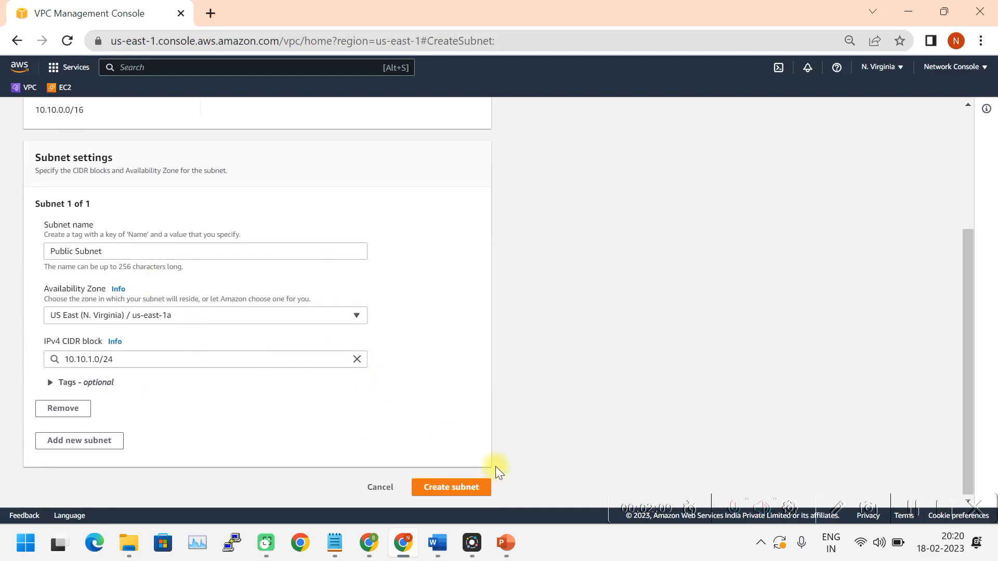
left_click(450, 485)
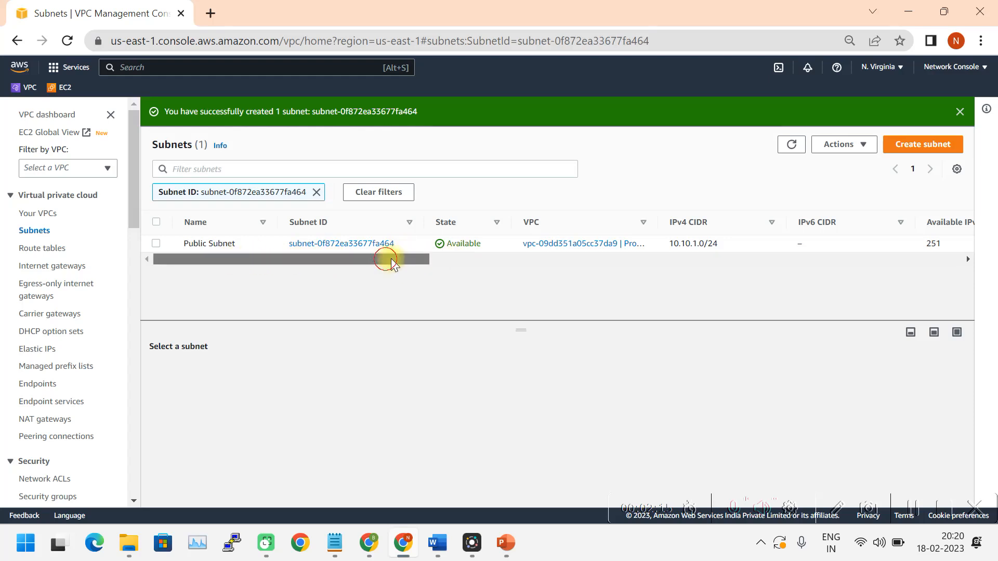
Step: Start a new subnet in the Non-Prod VPC and name it Private subnet
left_click(917, 144)
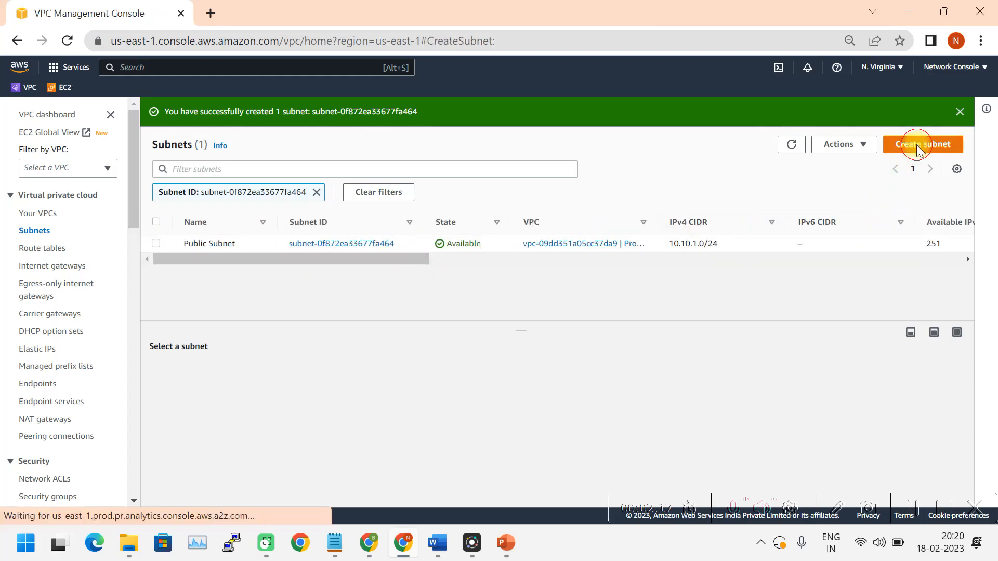
left_click(223, 244)
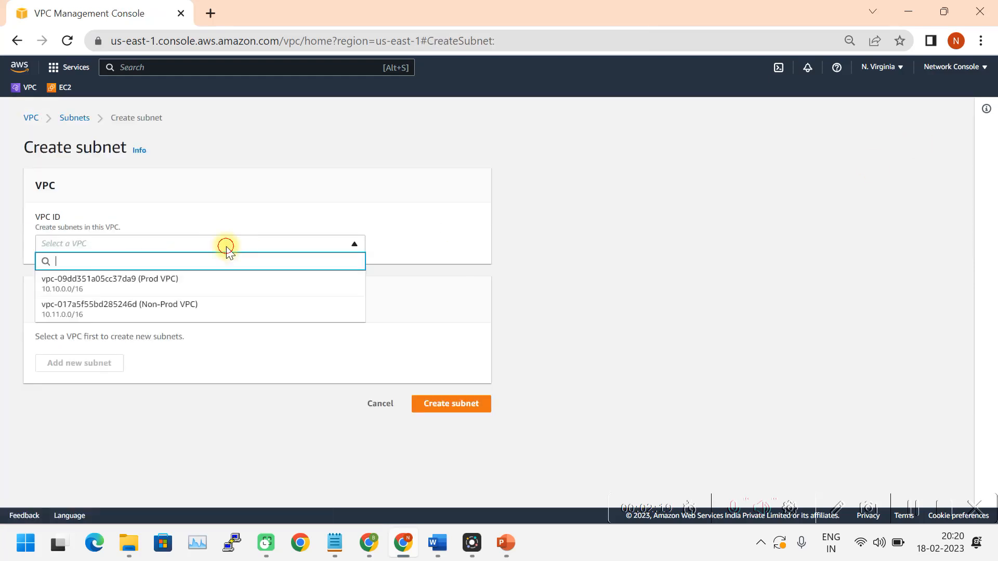
left_click(138, 314)
left_click(68, 439)
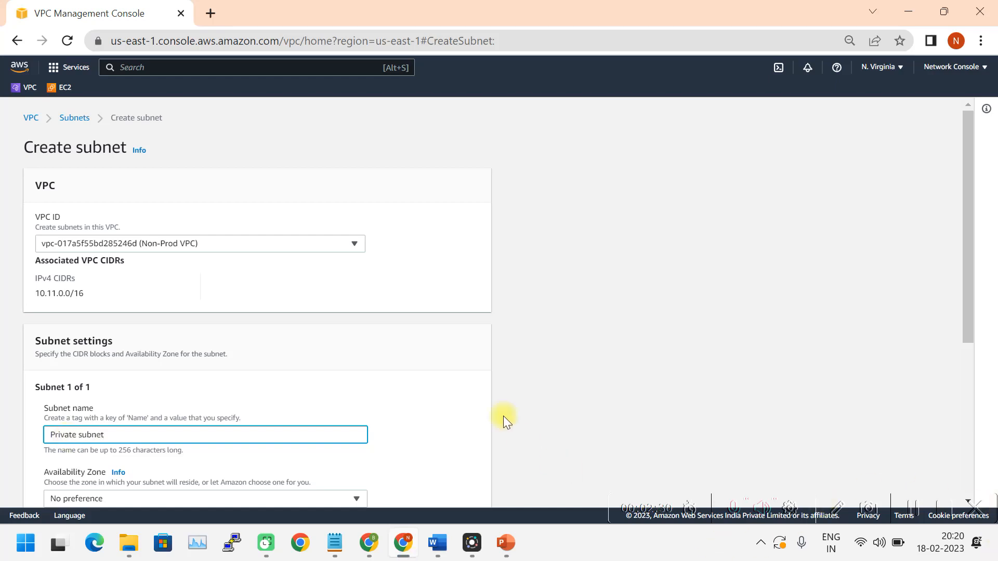
Step: Set the private subnet's availability zone to US East (N. Virginia) / us-east-1a
scroll(522, 439, "down", 5)
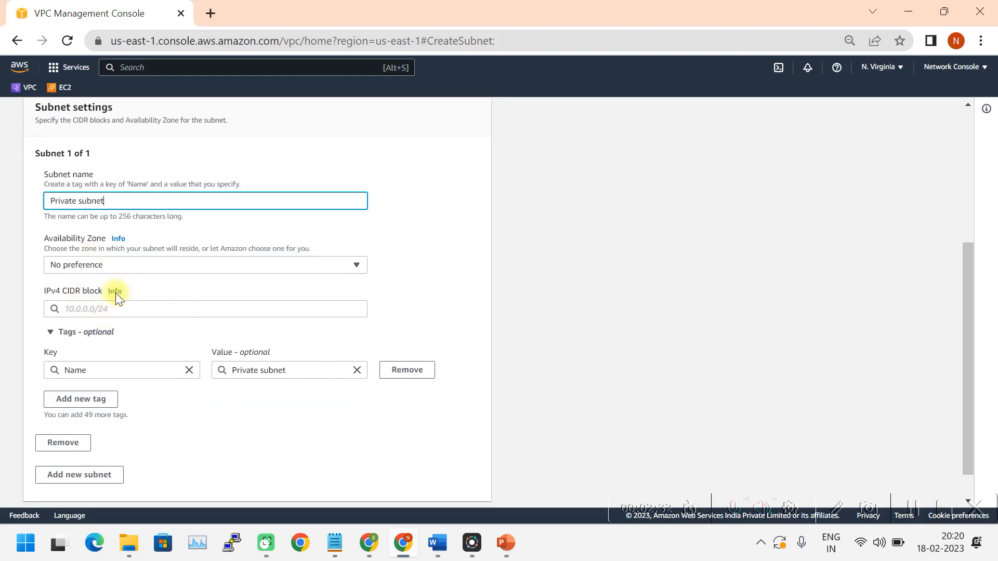
left_click(173, 268)
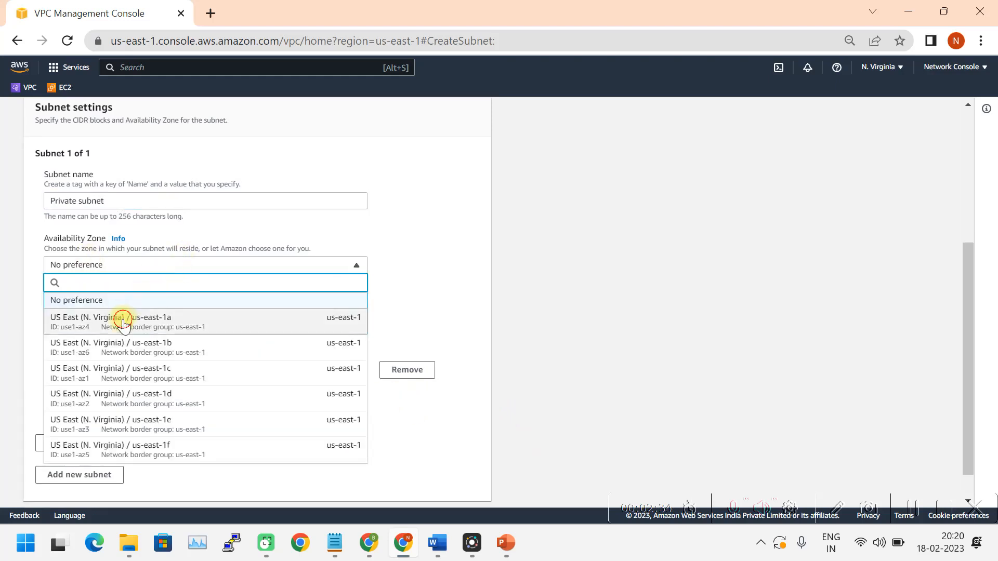
left_click(123, 323)
Step: Set the private subnet's IPv4 CIDR block to 10.11.1.0/24 and create the subnet
left_click(118, 308)
type("10")
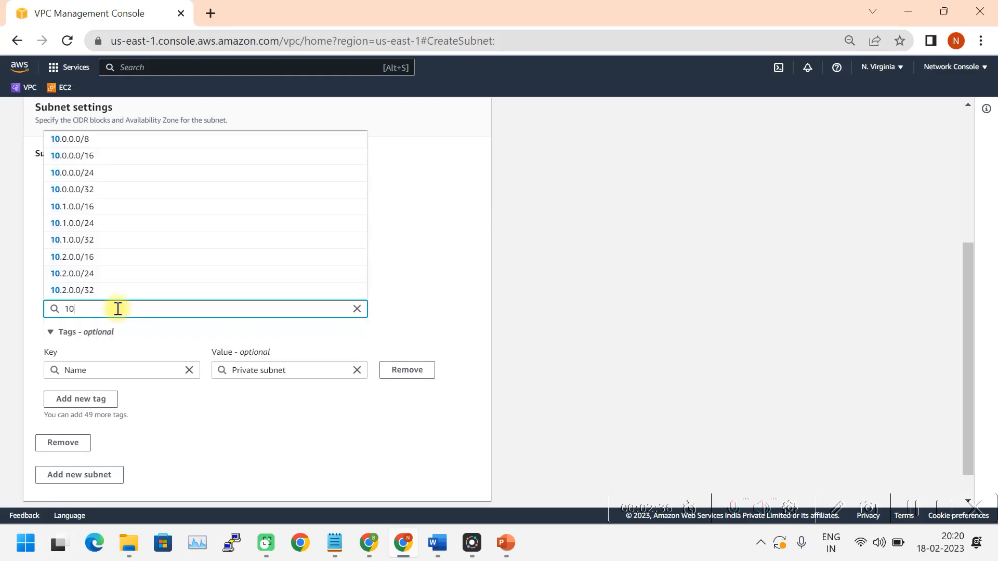
type(".11.1.0/")
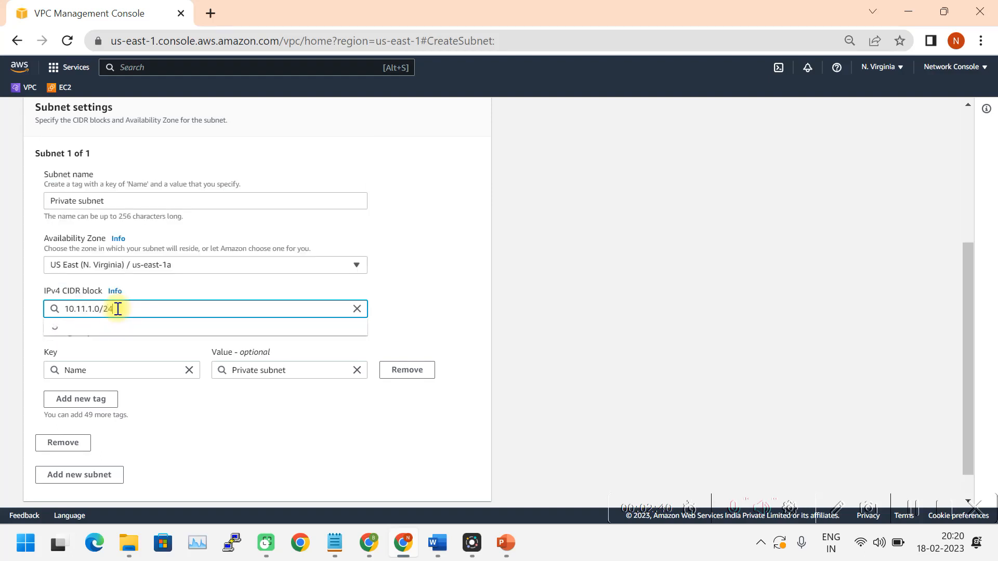
type("24")
left_click(83, 327)
scroll(216, 329, "down", 1)
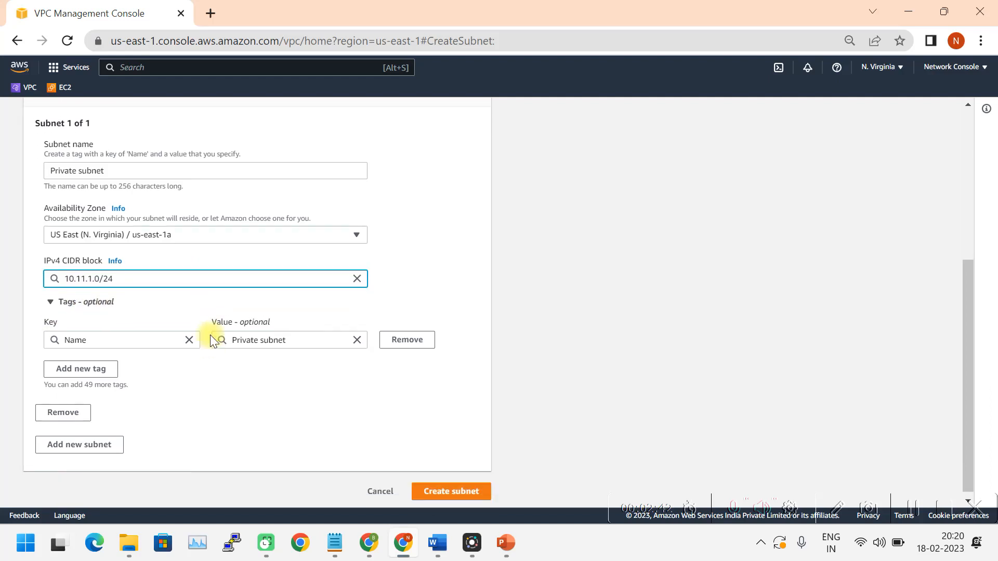
left_click(444, 487)
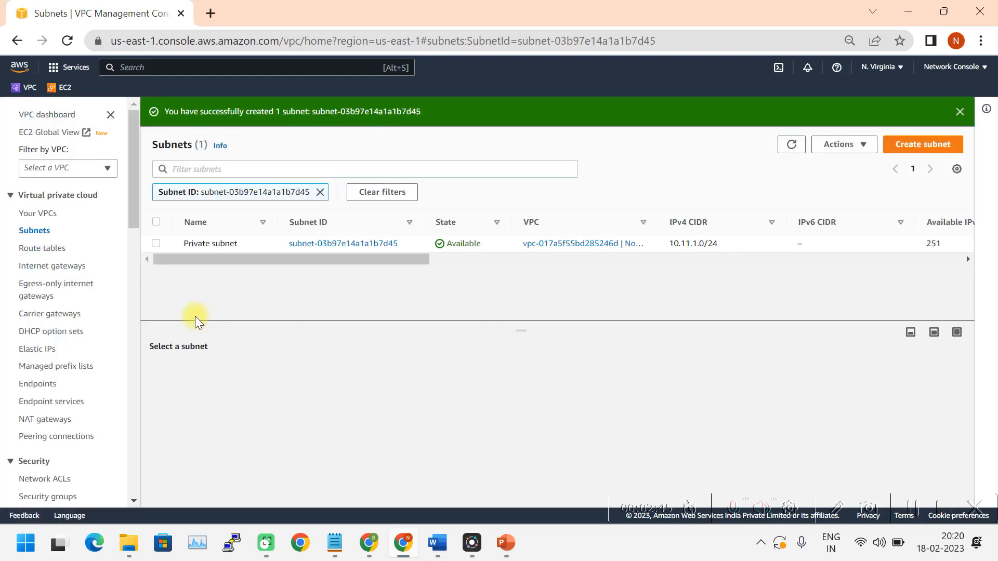
Step: Clear the subnet ID filter and widen the VPC column to check which VPC each subnet belongs to
left_click(320, 192)
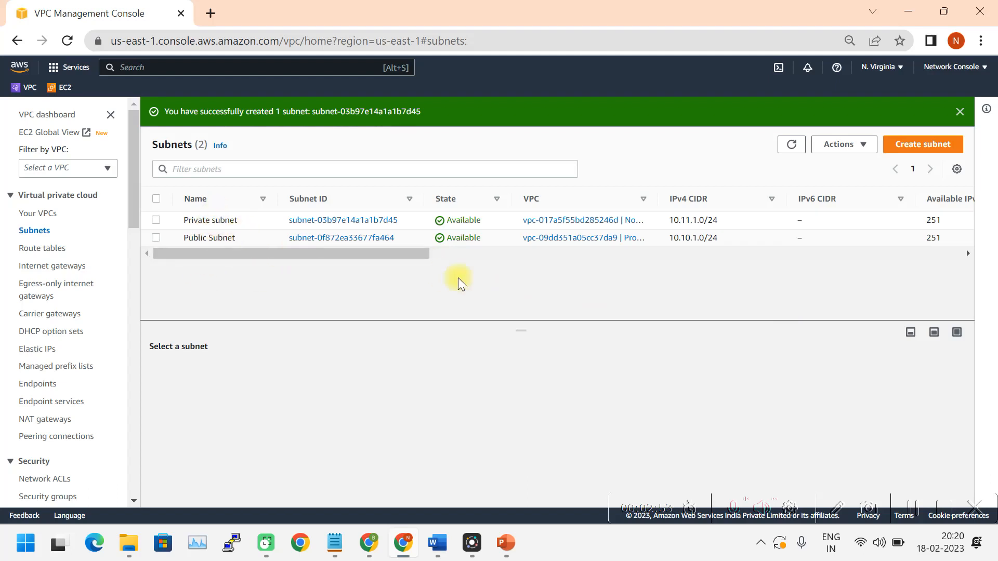
left_click_drag(400, 253, 466, 249)
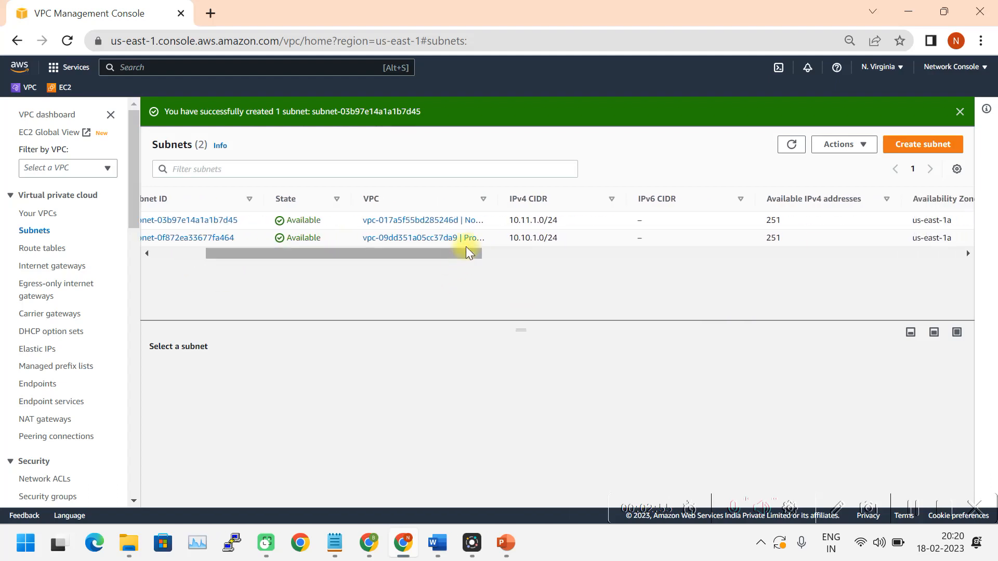
left_click_drag(499, 196, 646, 198)
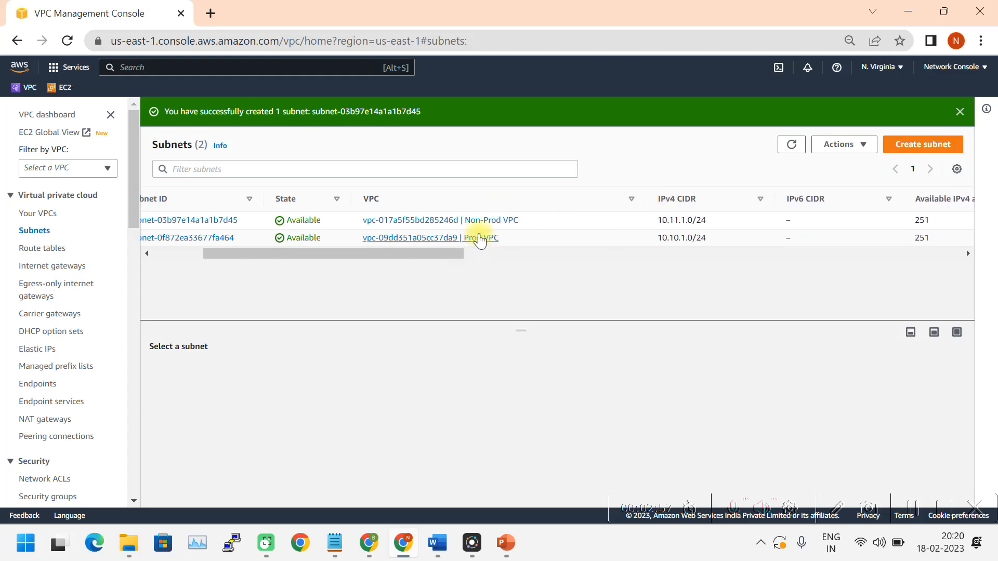
left_click_drag(437, 261, 254, 270)
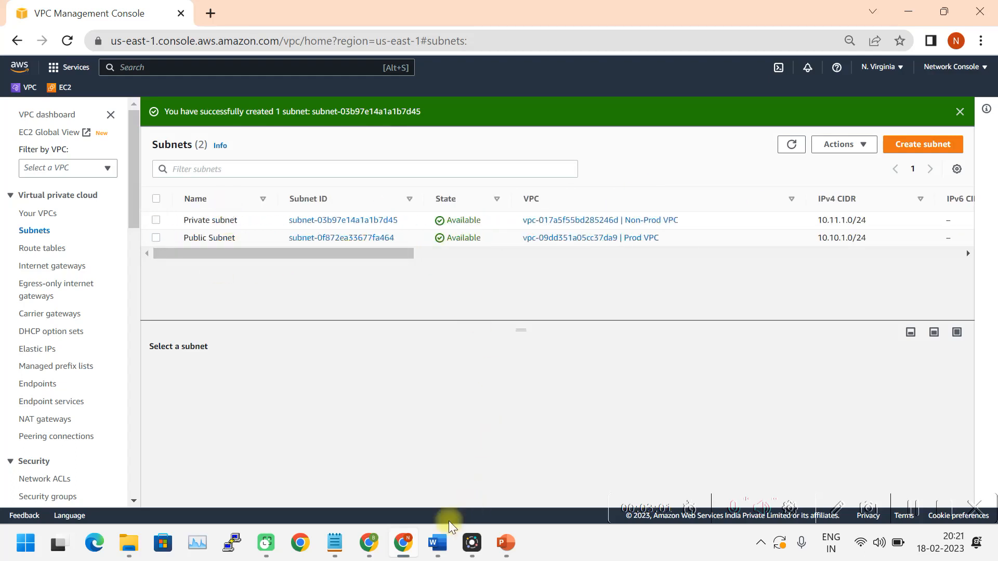
Step: Highlight the routing table creation and association item in the Word checklist, then return to the AWS console
left_click(438, 543)
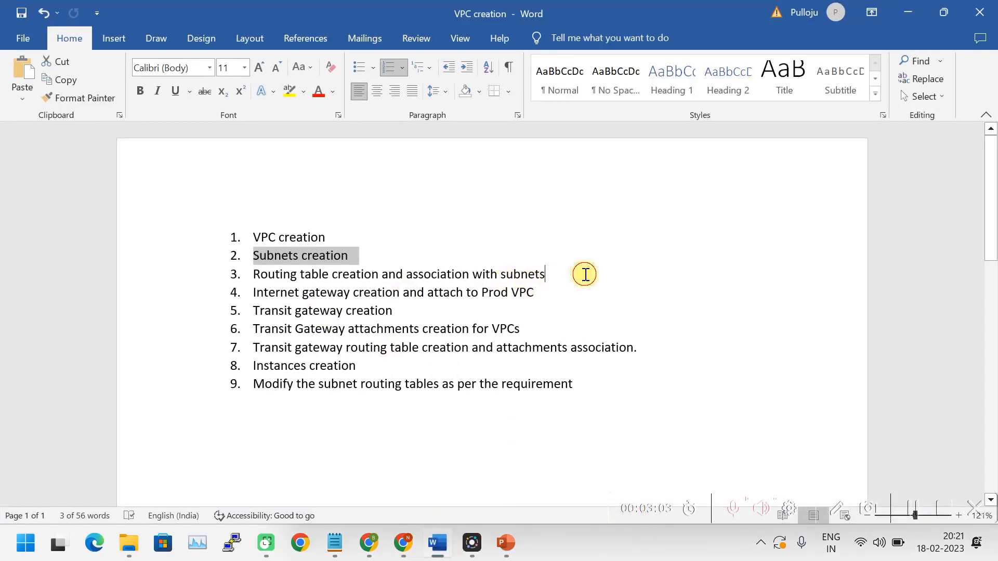
left_click(556, 279)
left_click_drag(552, 272, 263, 269)
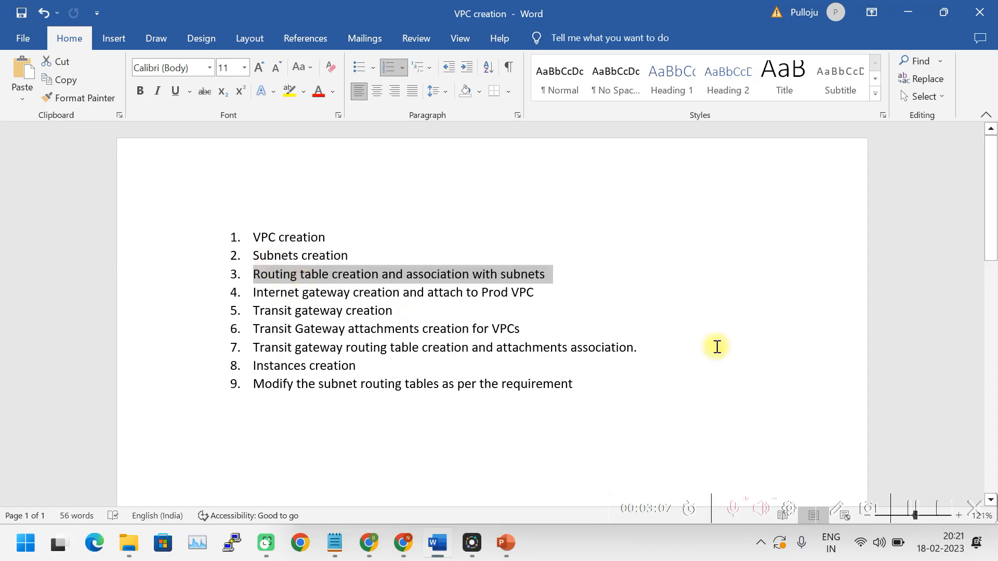
left_click(908, 11)
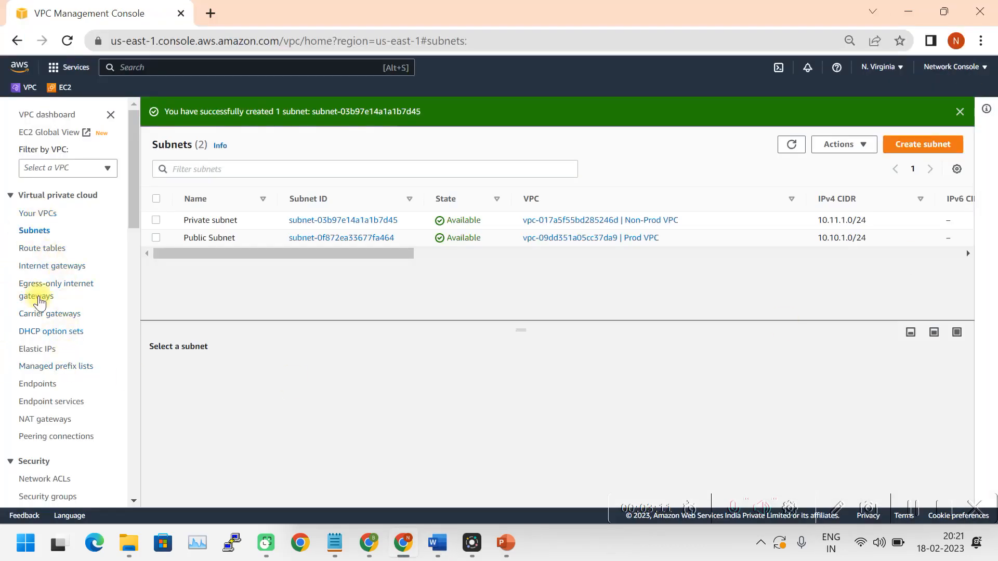
Step: Go to the VPC route tables and create one named Public Routing table in the Prod VPC
left_click(41, 248)
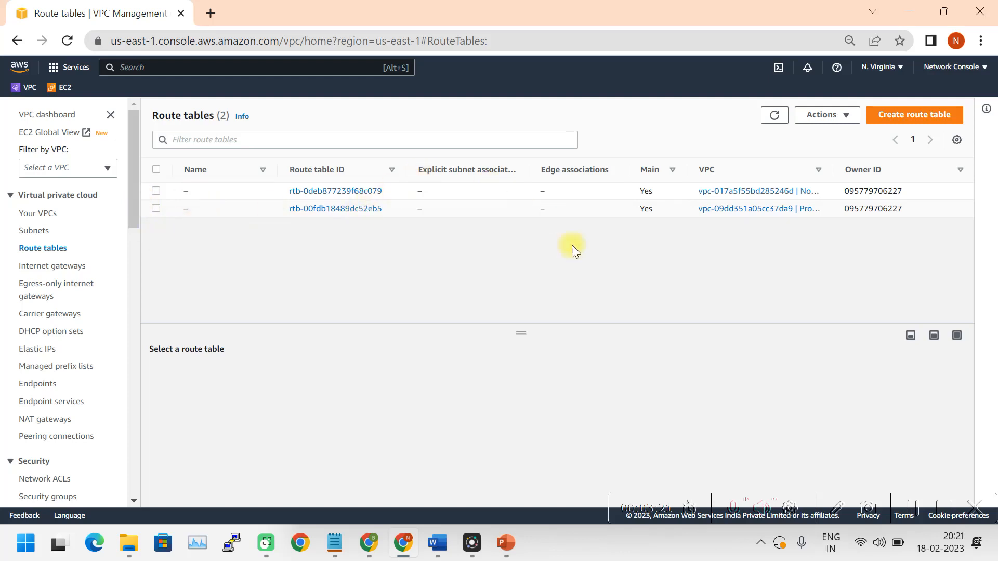
left_click_drag(829, 170, 882, 166)
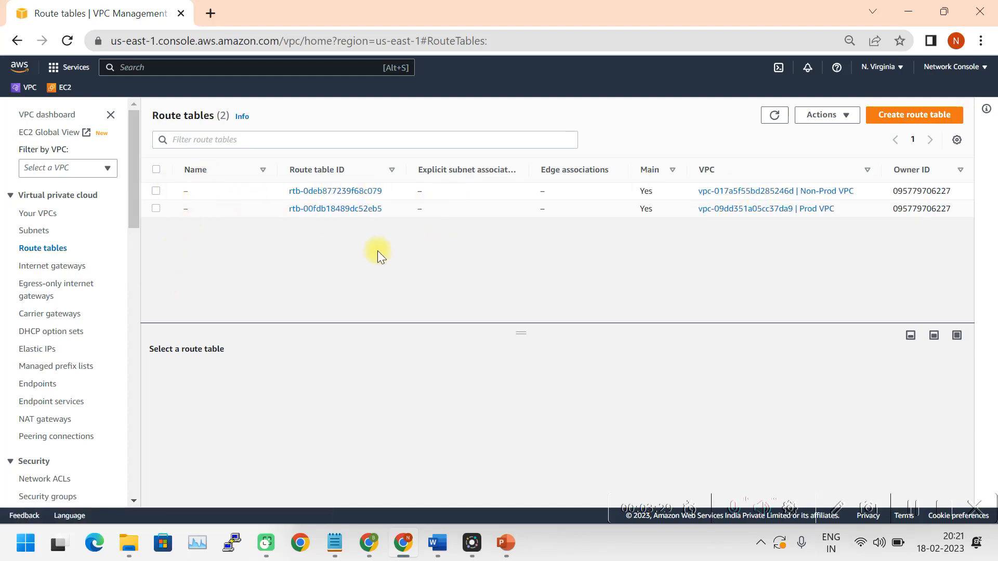
left_click(883, 114)
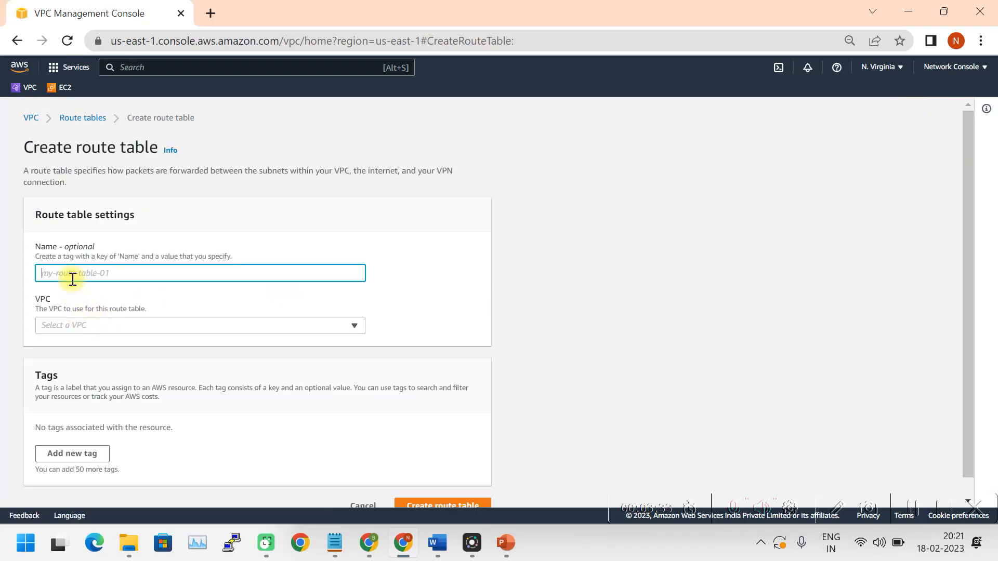
type("Public Routing table")
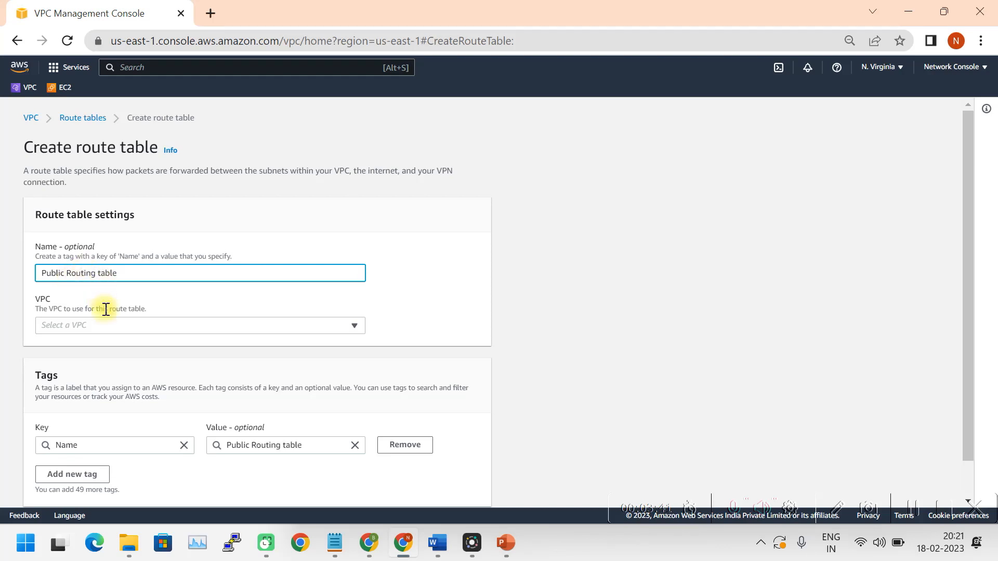
left_click(114, 323)
left_click(142, 362)
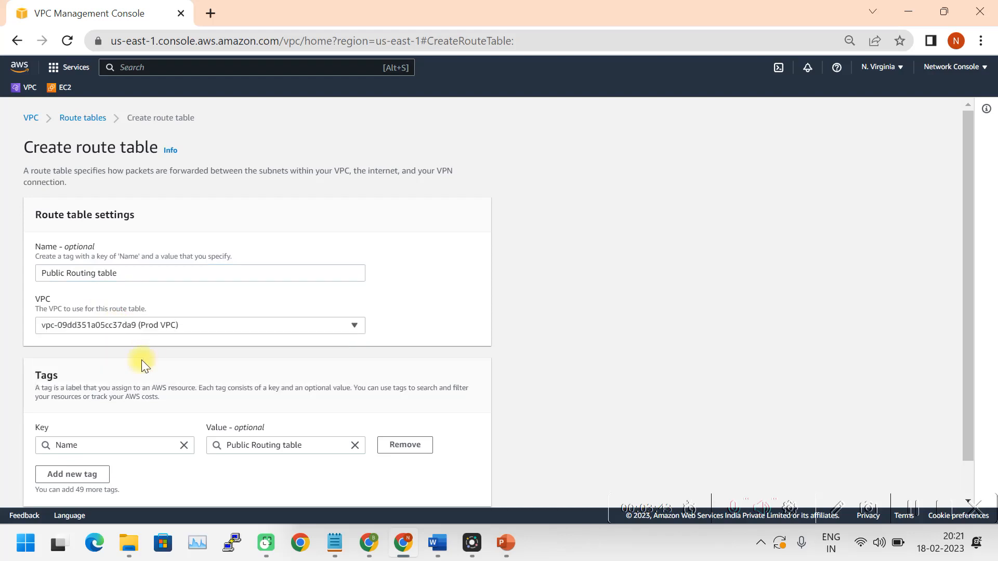
scroll(147, 358, "down", 2)
left_click(430, 489)
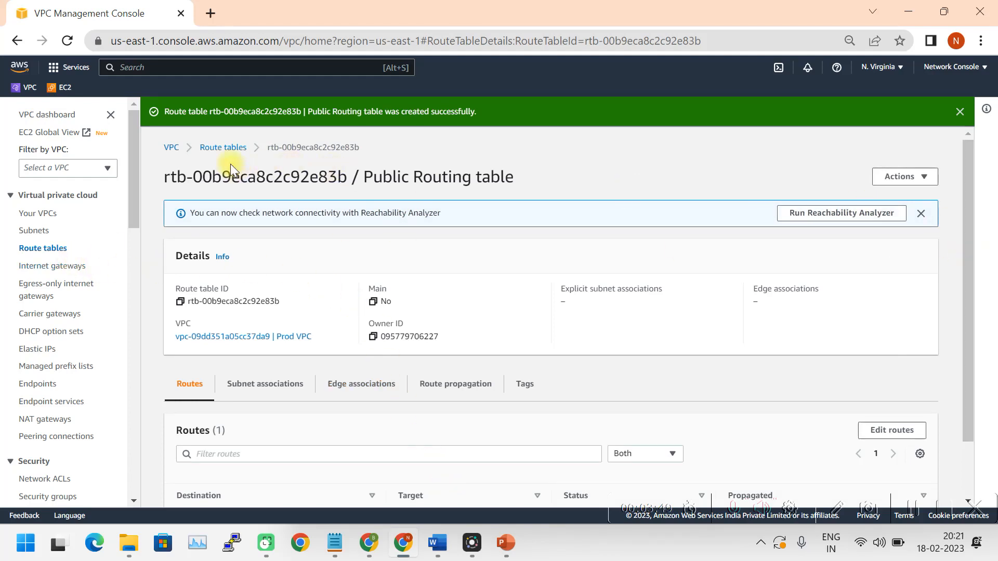
Step: Return to the route tables list and create one named Private Routing table in the Non-Prod VPC
left_click(223, 148)
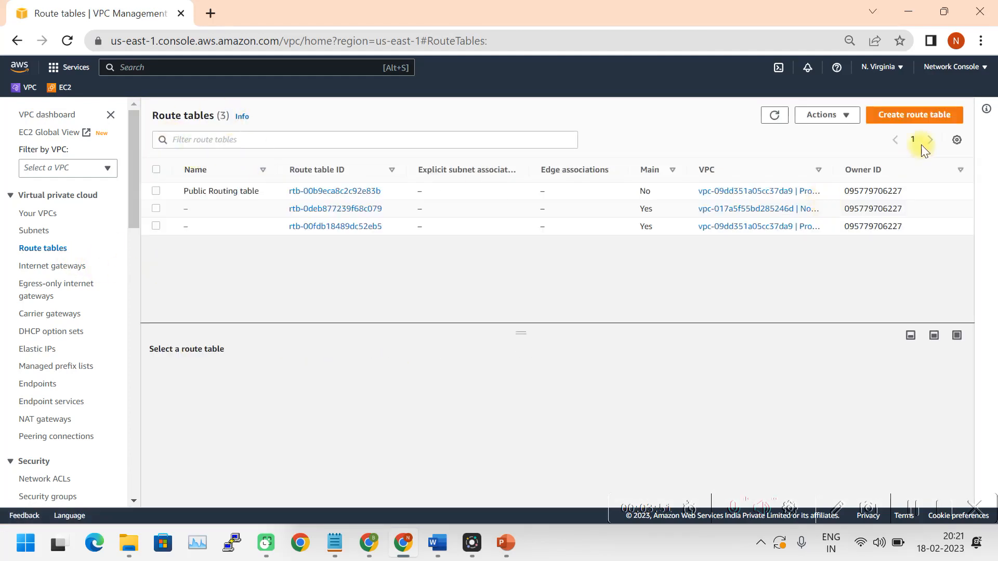
left_click(891, 115)
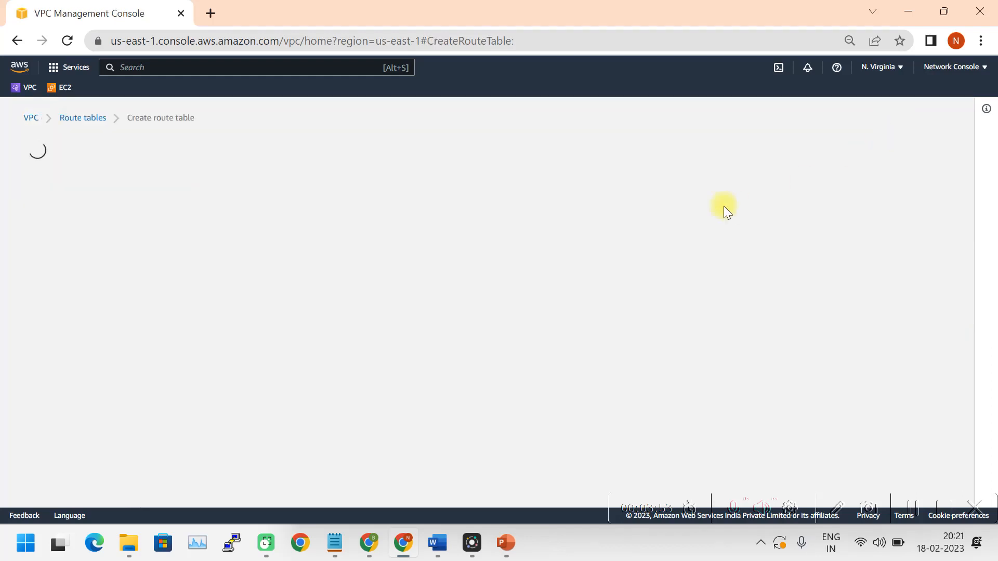
type("Private Rourui")
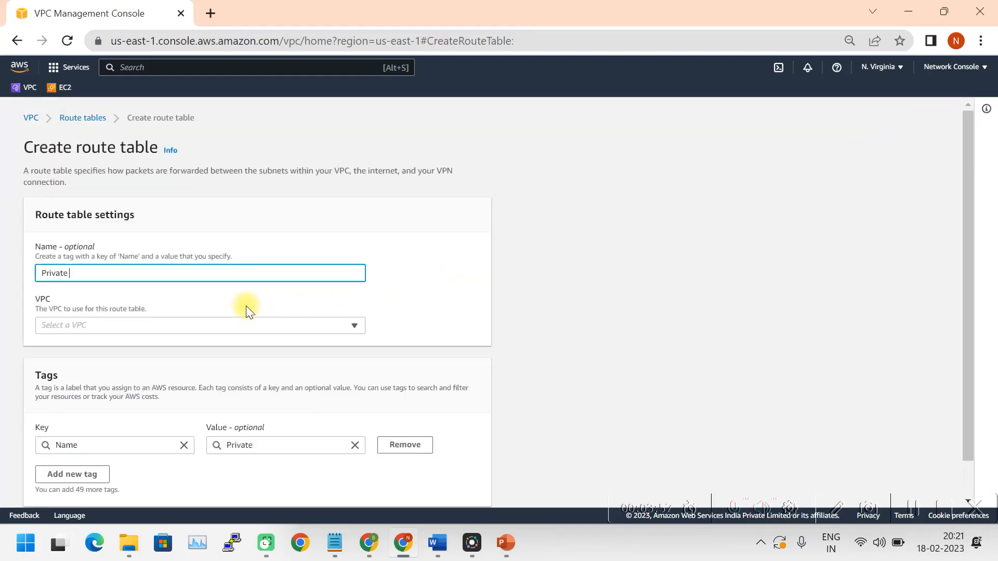
key("BackSpace")
key("BackSpace")
type("ing table")
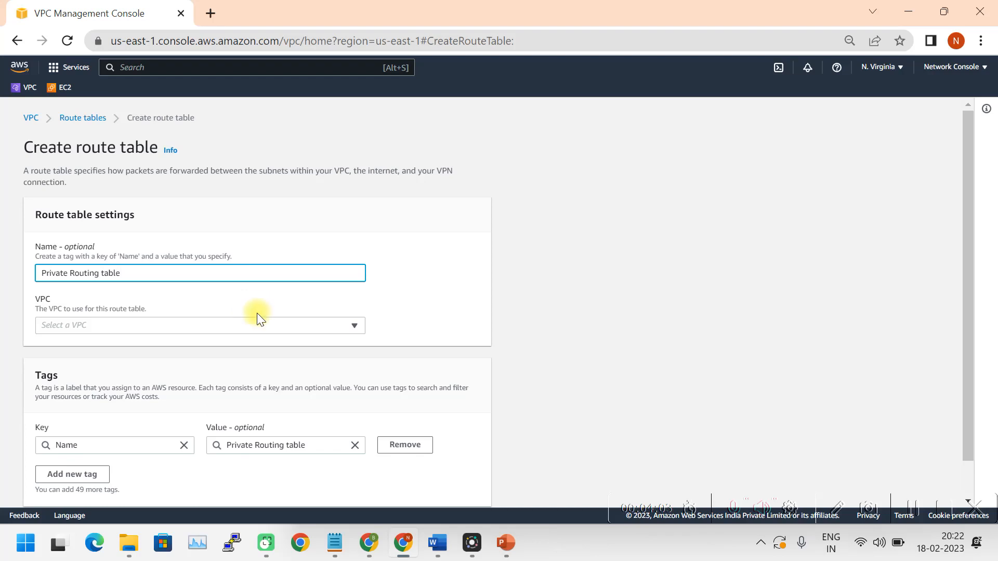
left_click(257, 324)
left_click(174, 380)
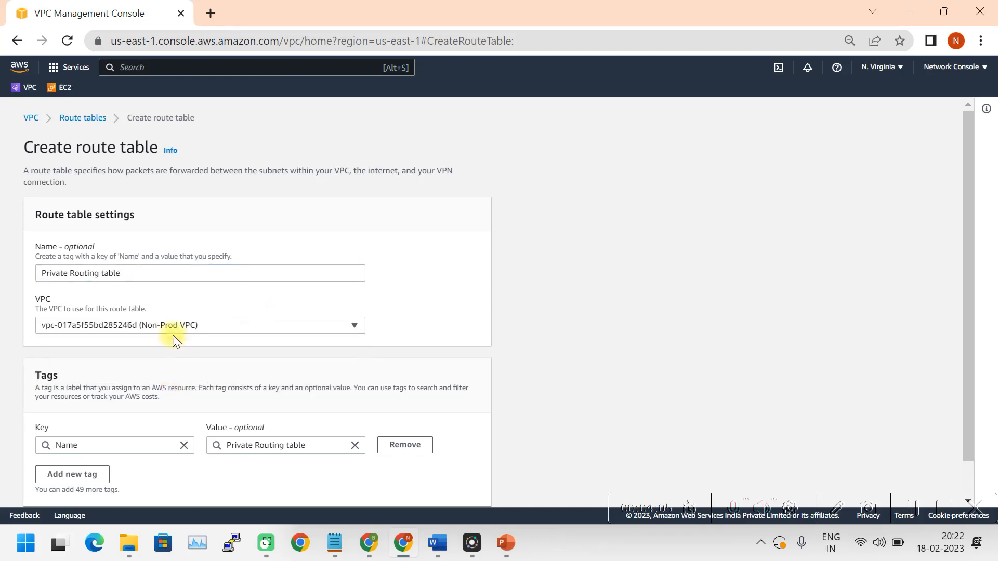
scroll(235, 360, "down", 1)
left_click(422, 491)
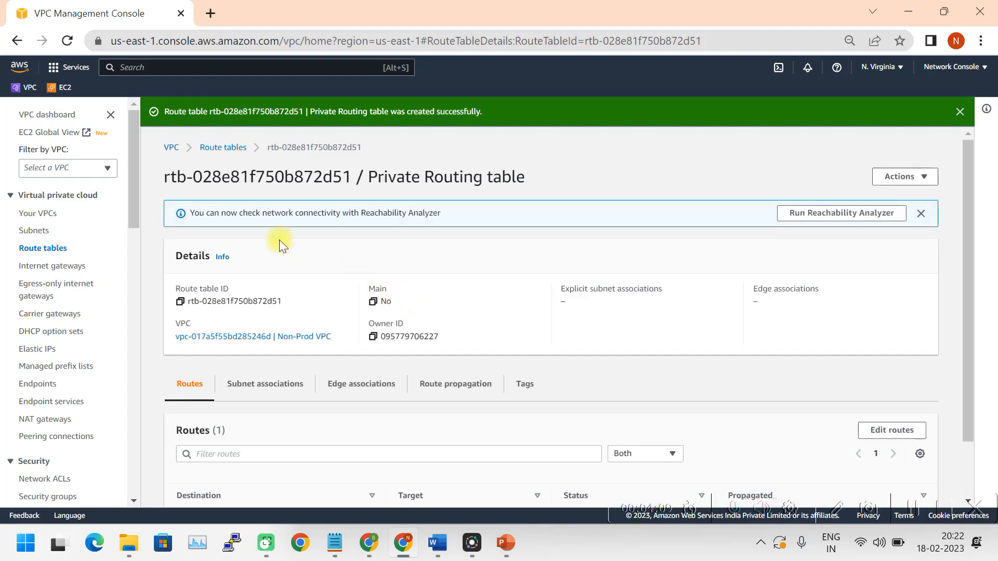
Step: Return to the route tables list, widen the Name column and view the routes of Public Routing table
left_click(224, 147)
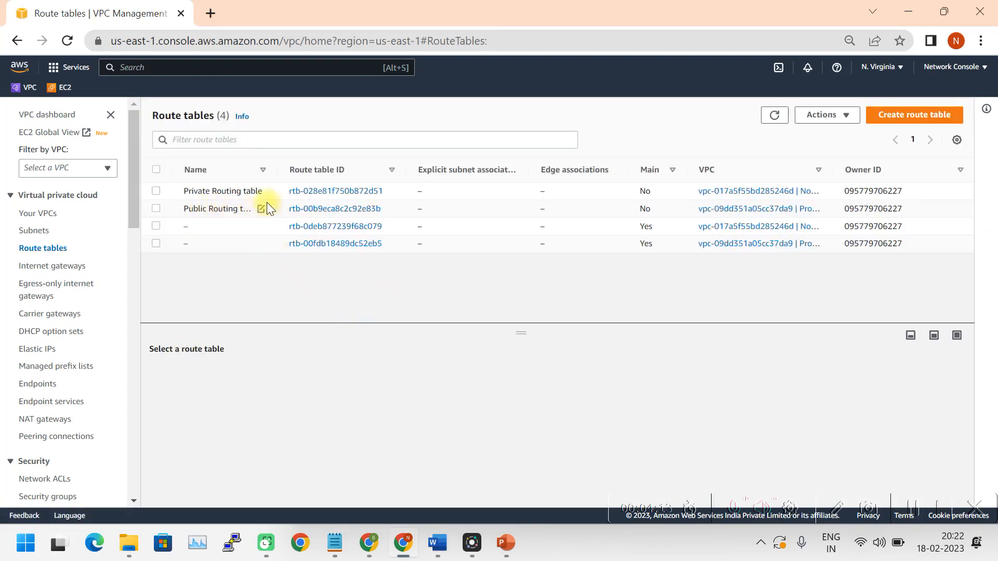
left_click_drag(278, 167, 317, 166)
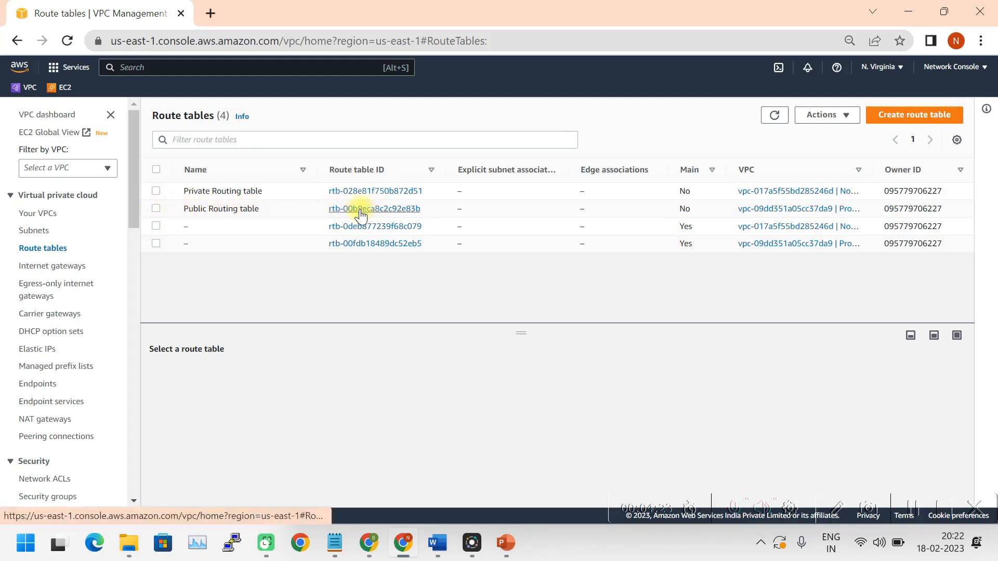
left_click(156, 209)
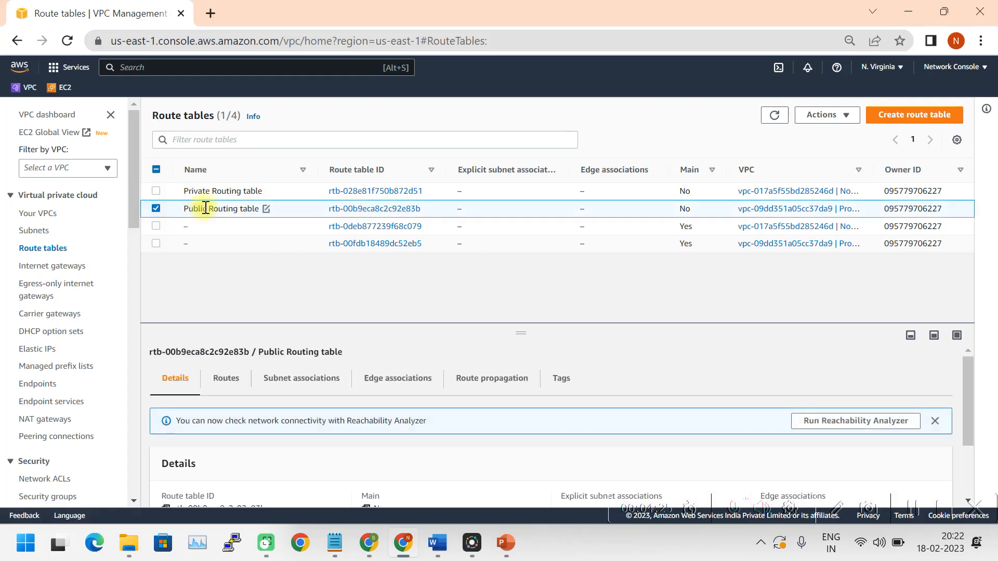
left_click(227, 378)
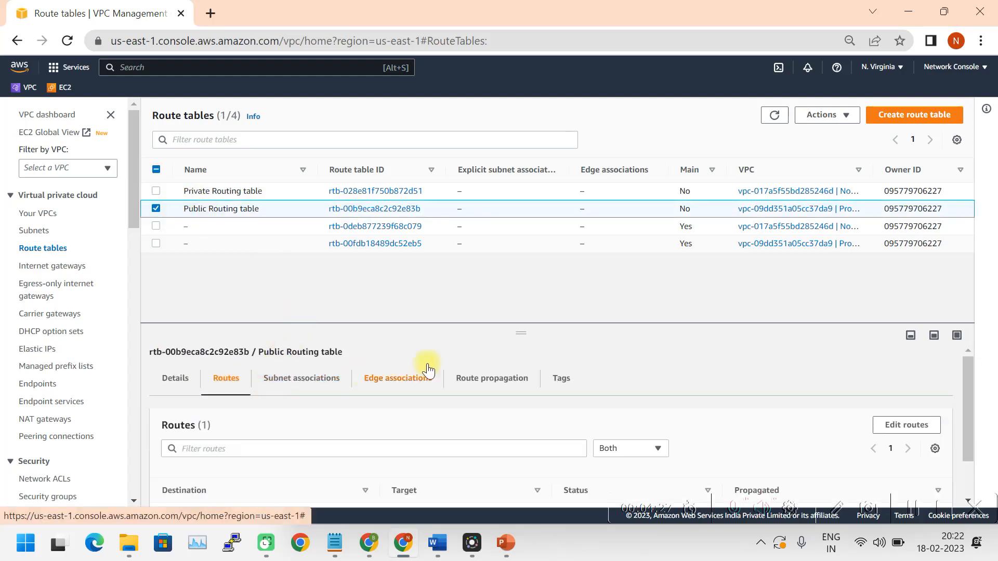
scroll(438, 363, "down", 1)
scroll(435, 417, "up", 1)
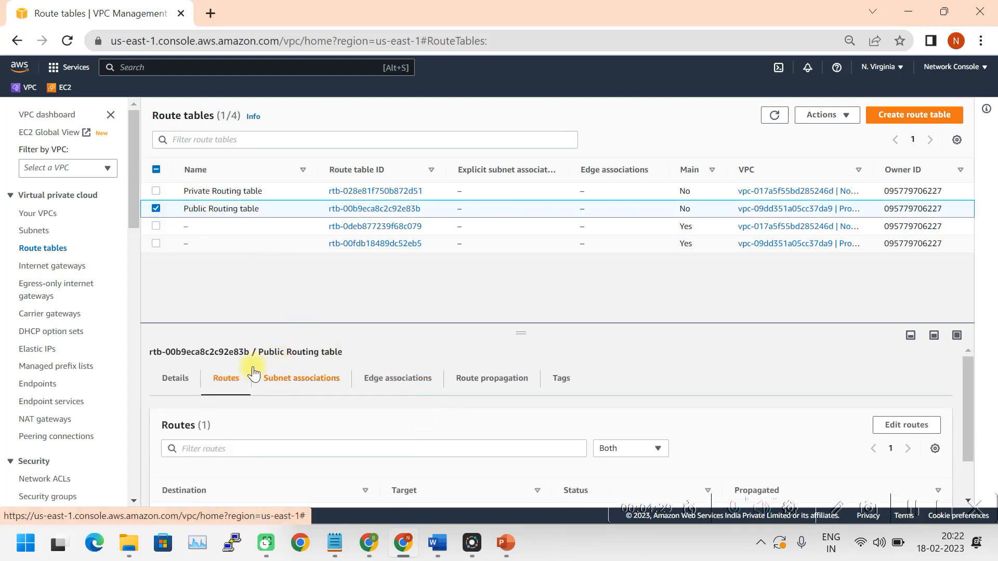
Step: Show the subnet associations of Public Routing table and enlarge the details area to examine the subnets without explicit associations
left_click(303, 381)
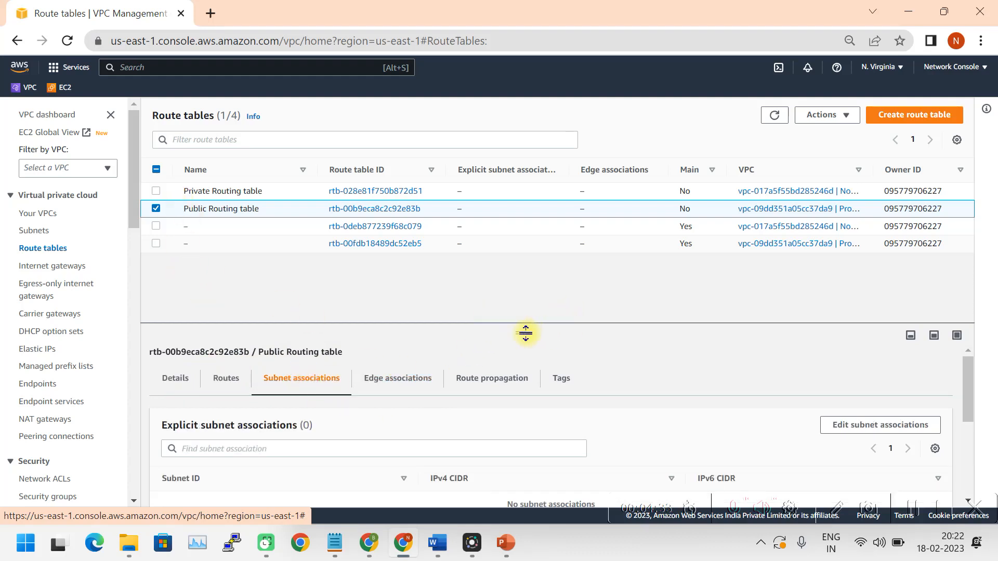
left_click_drag(526, 330, 535, 270)
scroll(519, 374, "down", 3)
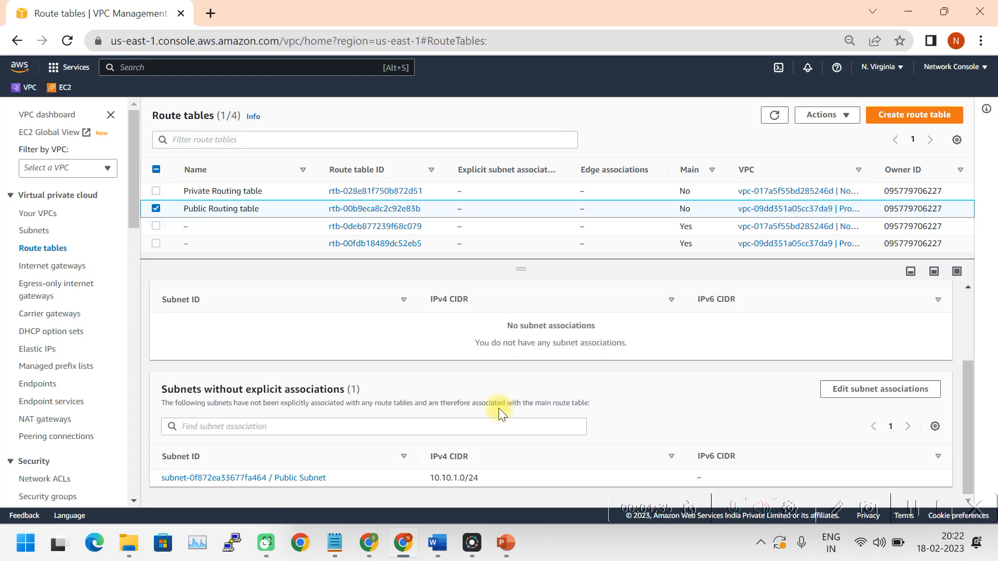
Step: Associate Public Subnet explicitly with Public Routing table and widen the Explicit subnet associations column in the route tables list
scroll(933, 386, "up", 2)
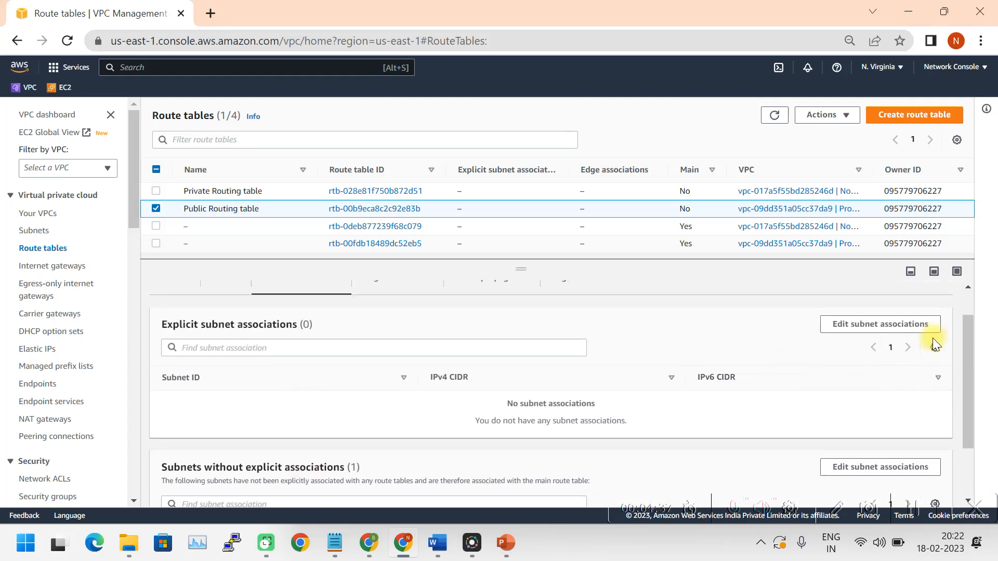
left_click(866, 326)
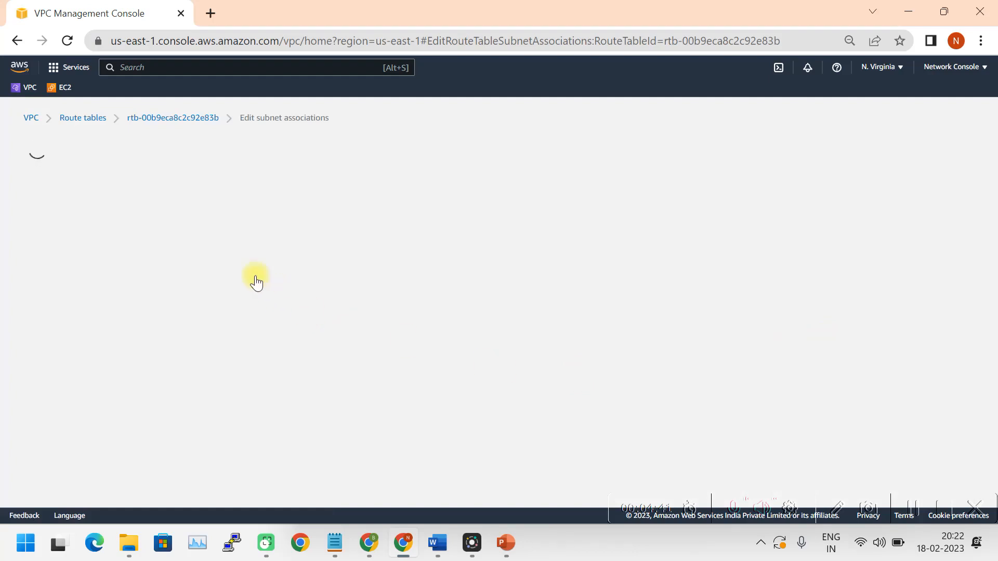
left_click(40, 279)
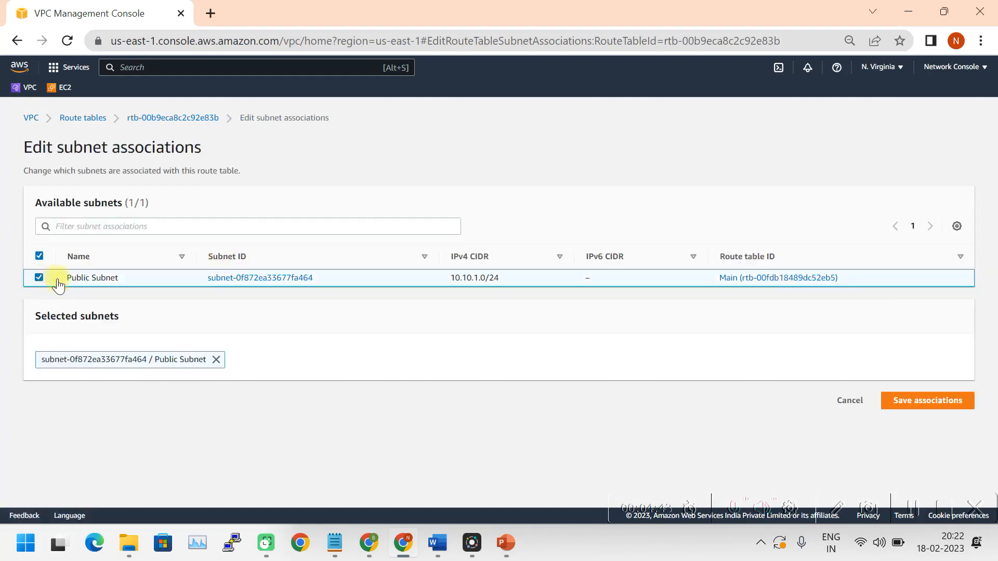
left_click(950, 398)
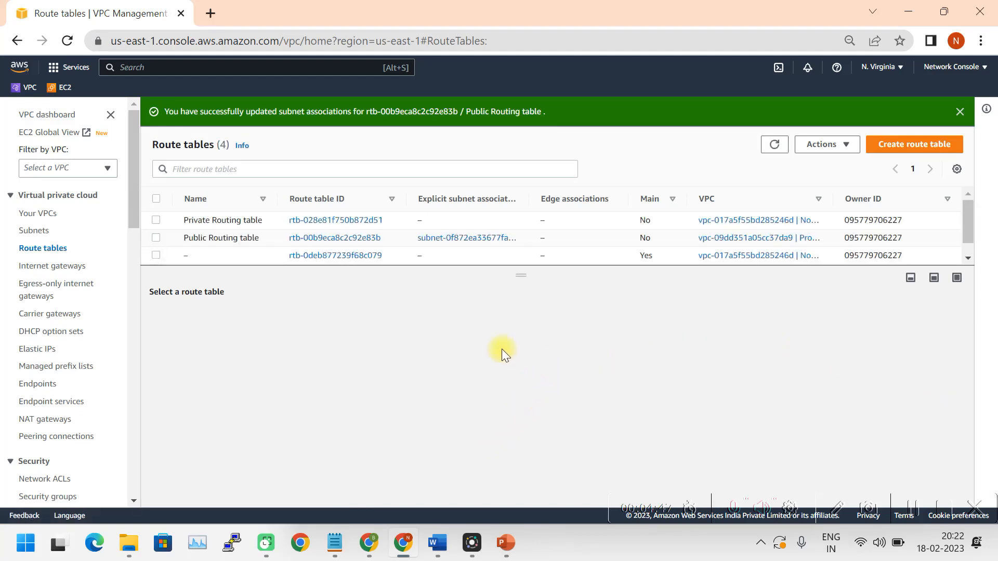
left_click_drag(528, 198, 608, 198)
Step: Open the subnet associations of Private Routing table and associate Private subnet with it
mouse_move(196, 239)
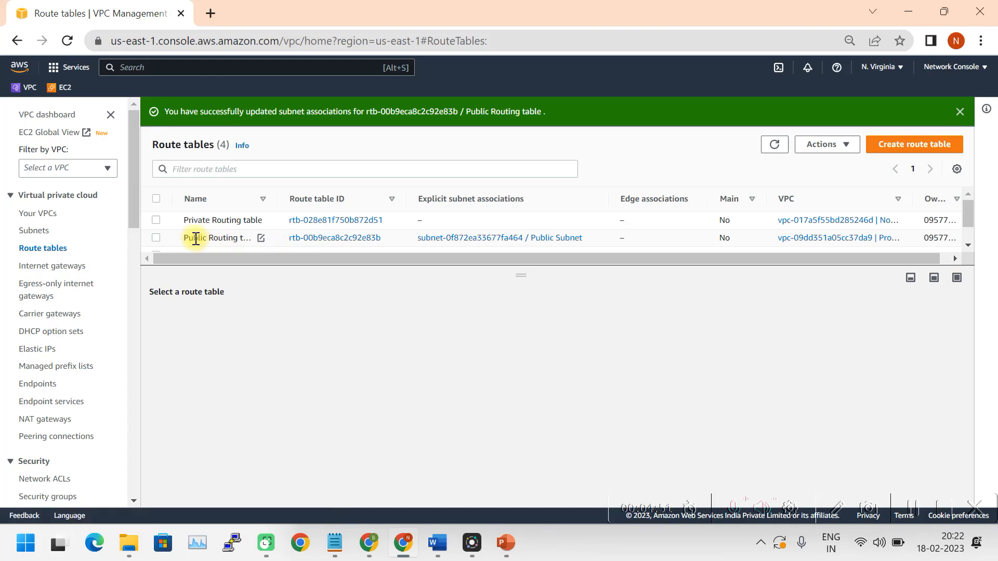
left_click(156, 220)
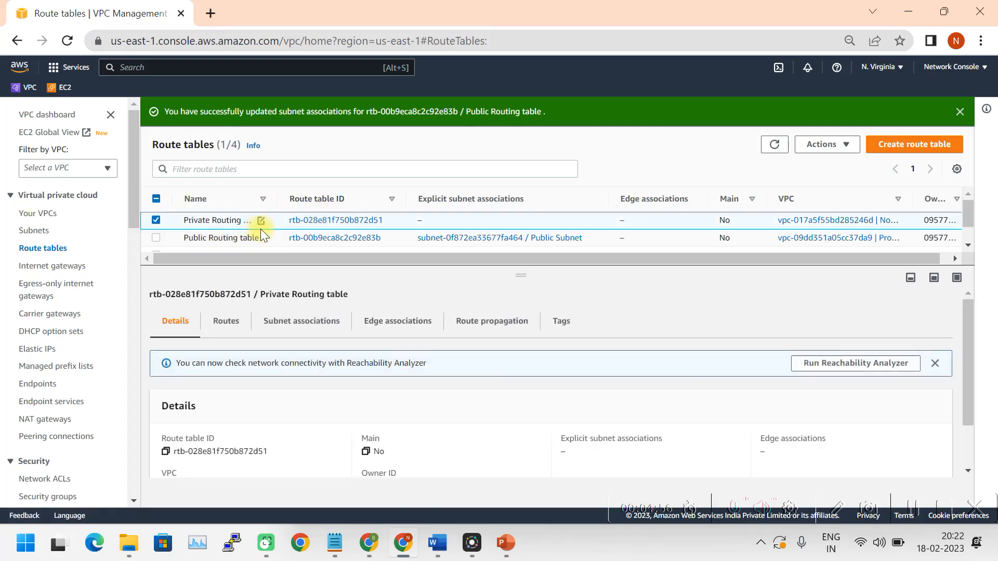
left_click(290, 320)
scroll(675, 396, "down", 3)
scroll(753, 394, "up", 2)
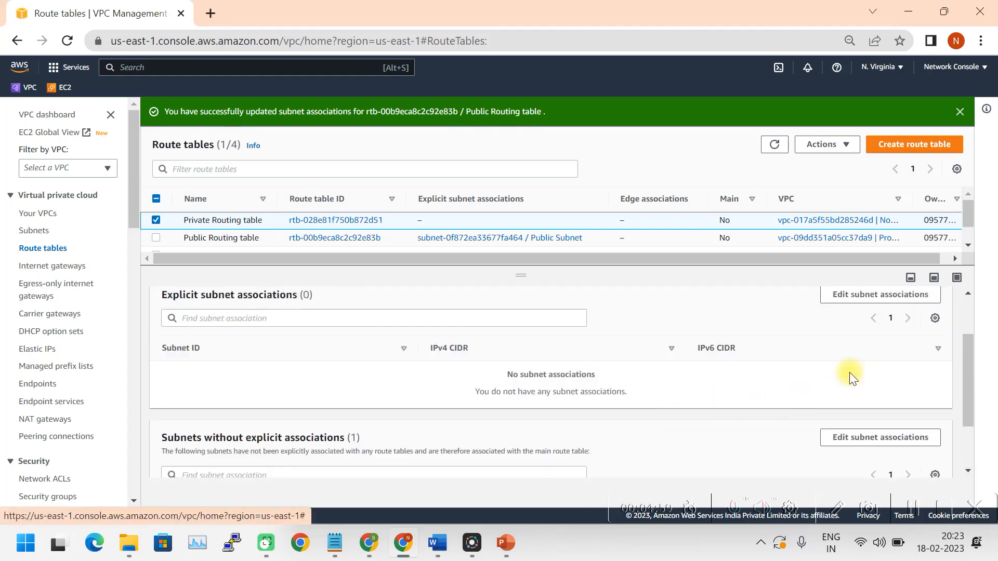
scroll(819, 374, "down", 3)
scroll(842, 343, "up", 3)
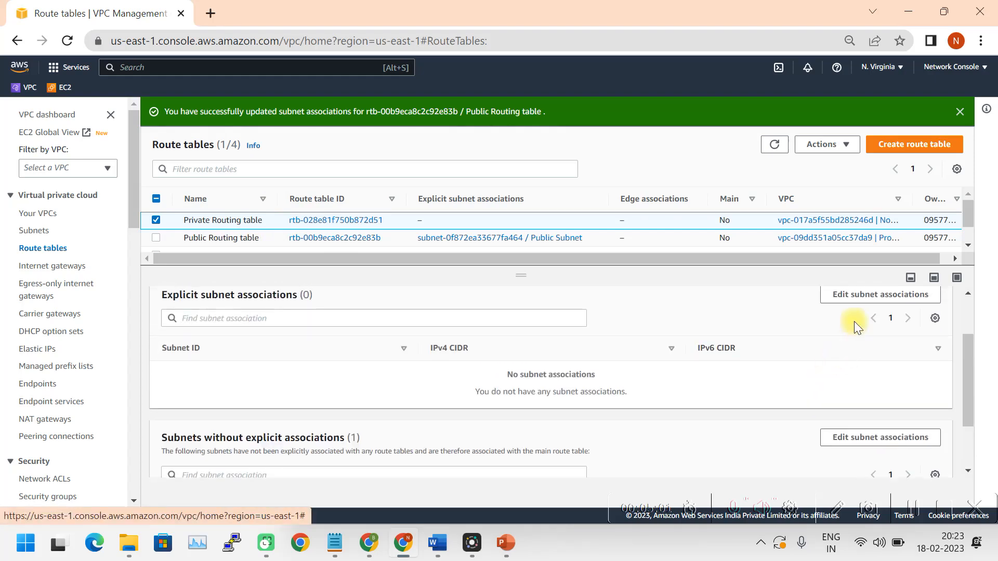
left_click(858, 294)
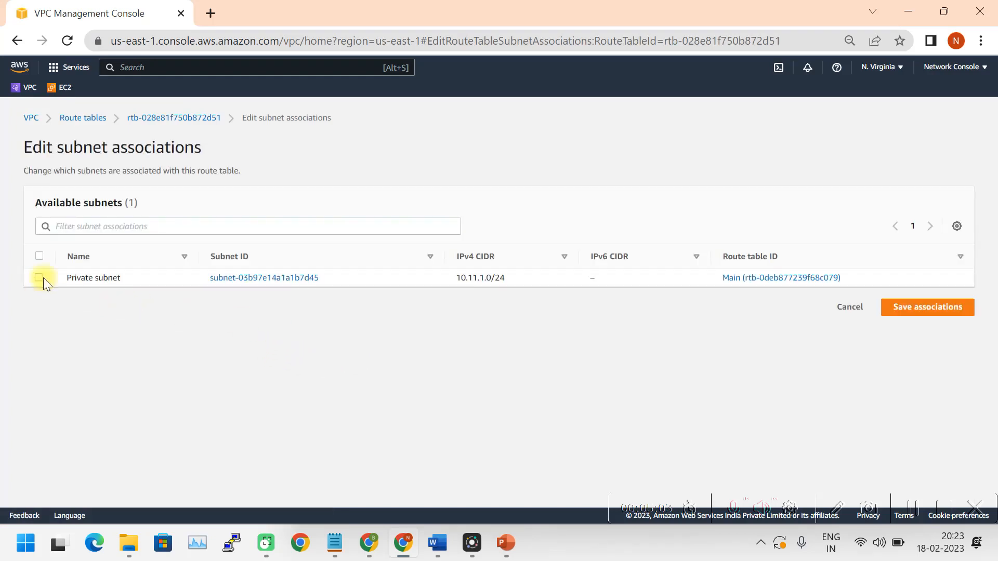
left_click(41, 277)
left_click(945, 401)
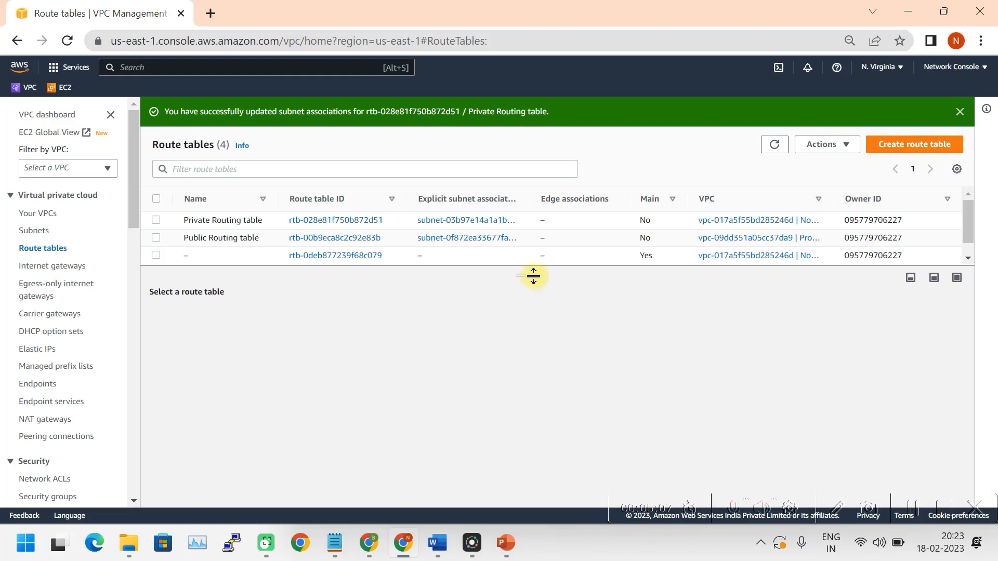
Step: Enlarge the route tables list, widen its Explicit subnet associations column and examine the routes of Public Routing table
left_click_drag(519, 274, 521, 306)
left_click_drag(529, 198, 628, 193)
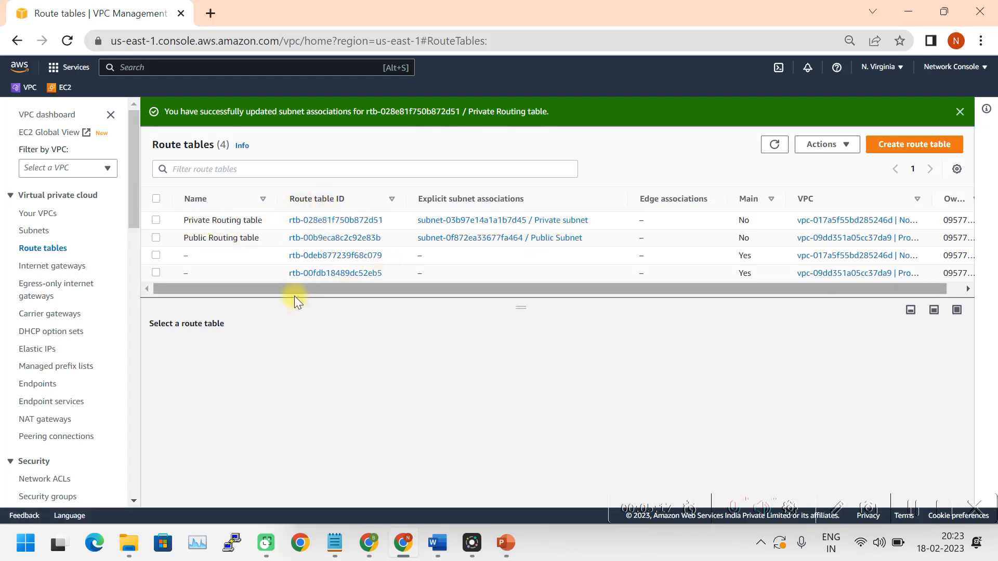
left_click(157, 238)
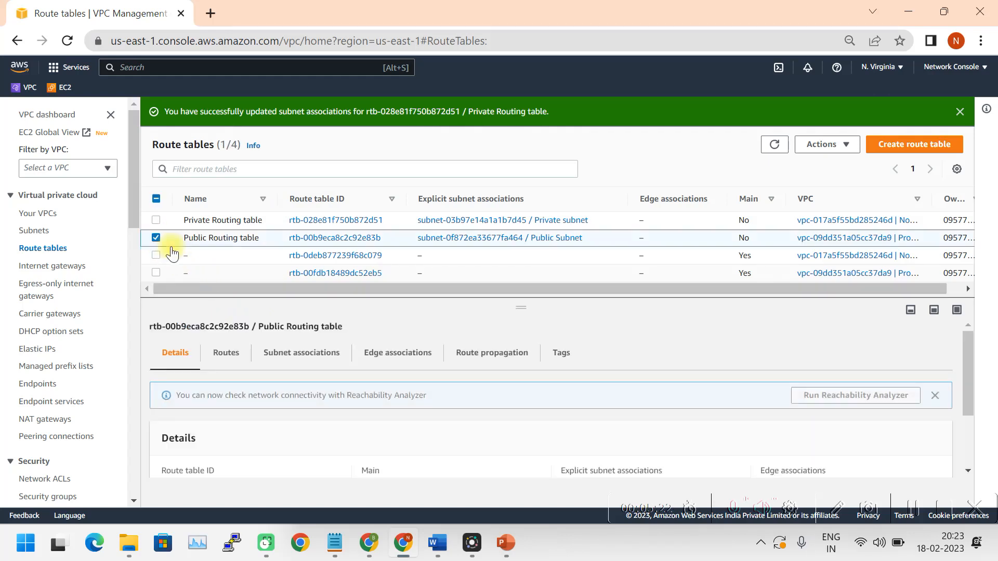
left_click(226, 352)
left_click_drag(526, 305, 531, 247)
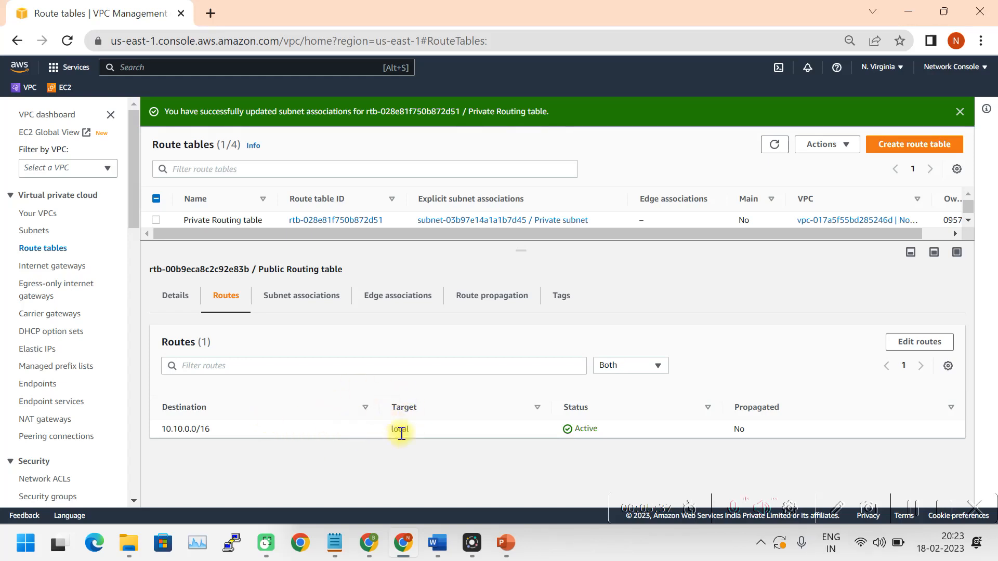
left_click_drag(522, 250, 517, 279)
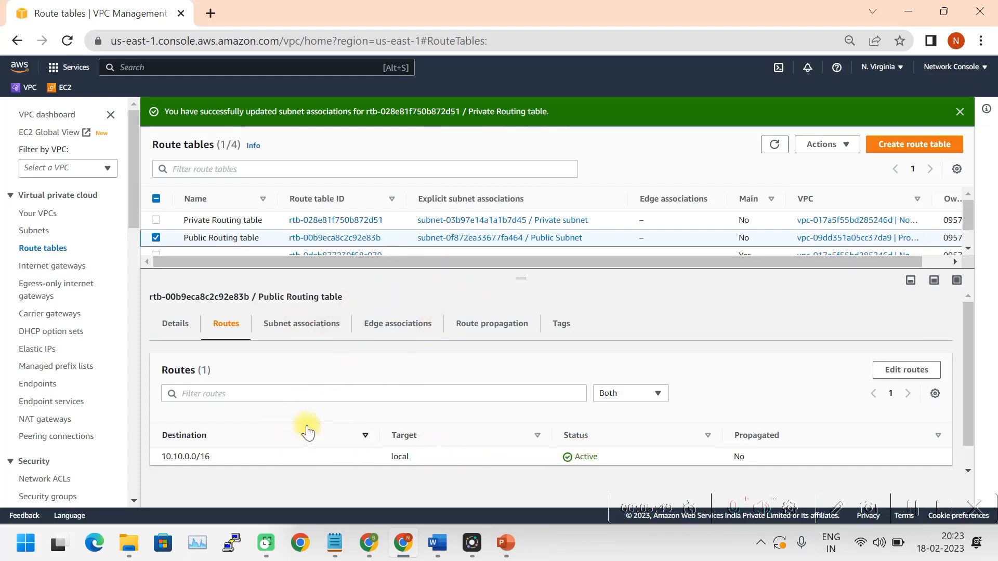
Step: Go to the VPC internet gateways and create one with the name tag Internet gateway
left_click(44, 267)
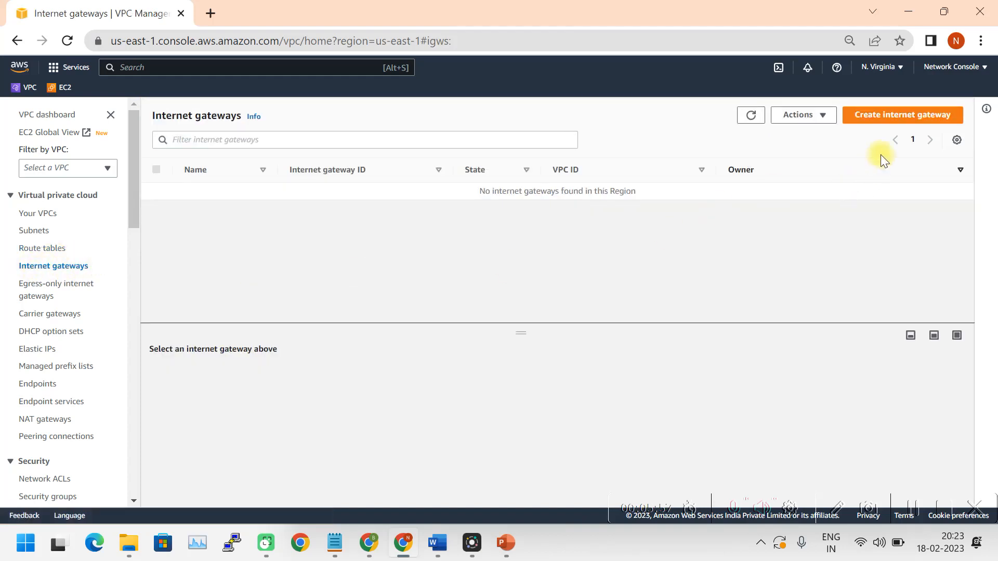
left_click(884, 114)
left_click(71, 270)
type("Internet gateway")
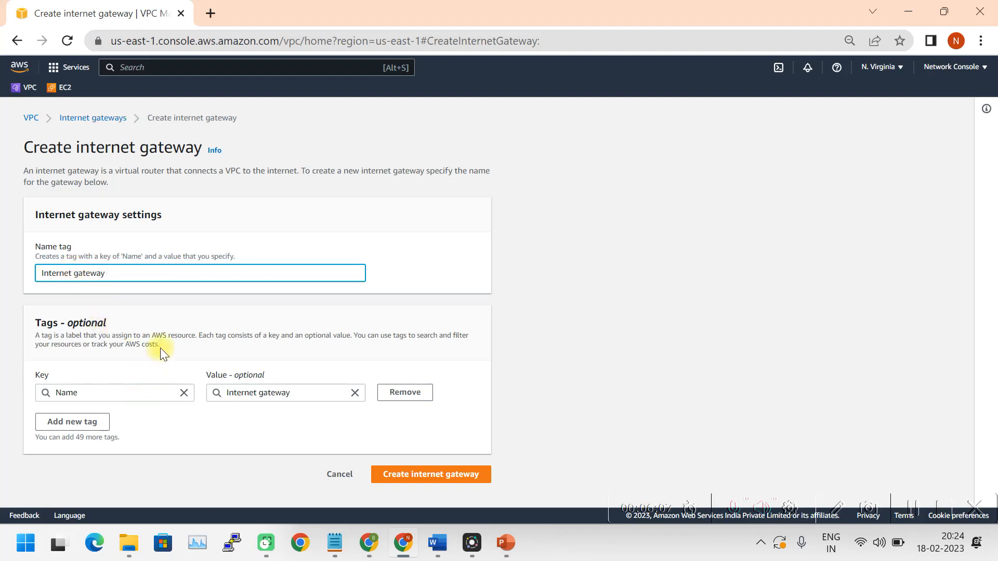
left_click(433, 473)
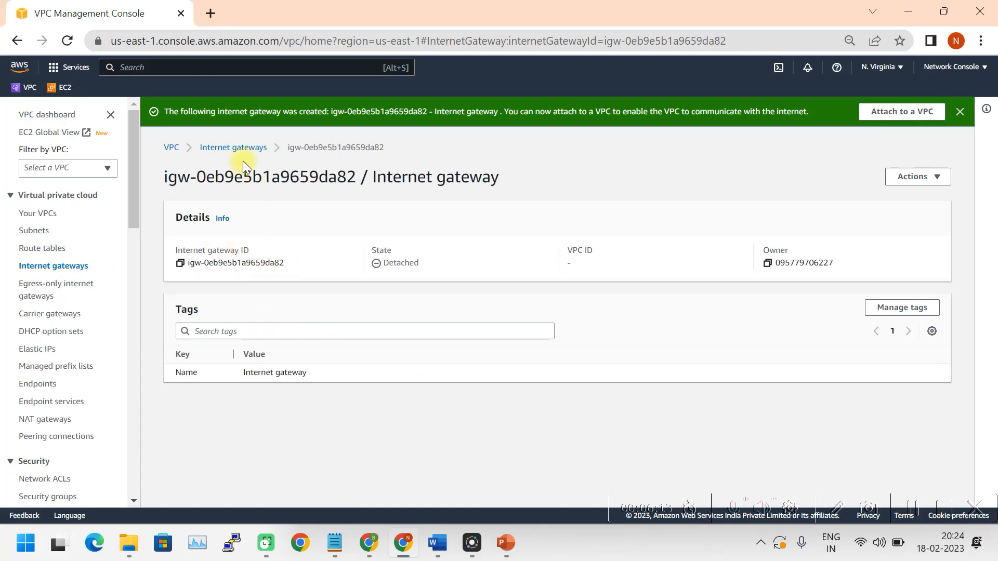
Step: Return to the internet gateways list and attach Internet gateway to the Prod VPC
left_click(227, 147)
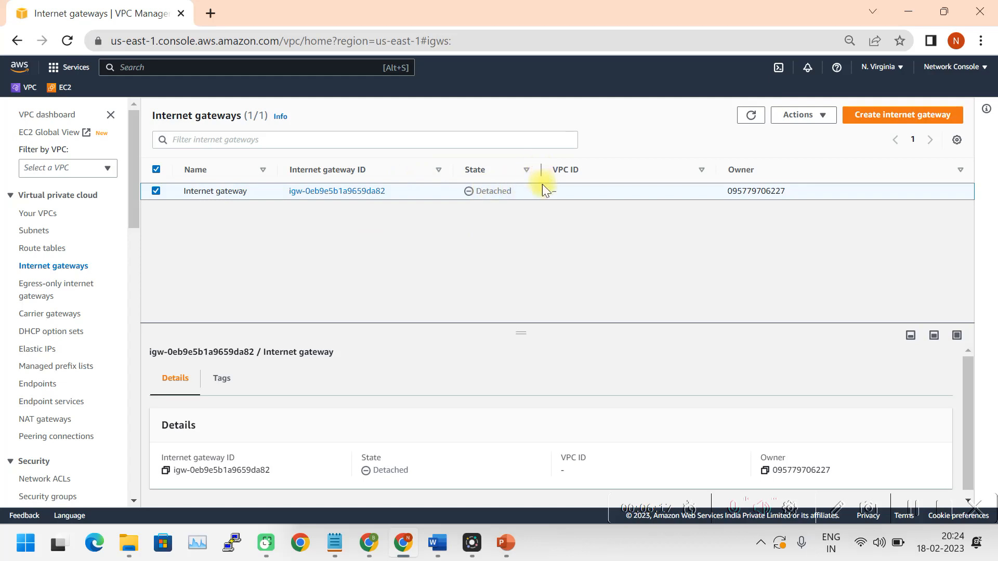
left_click(824, 117)
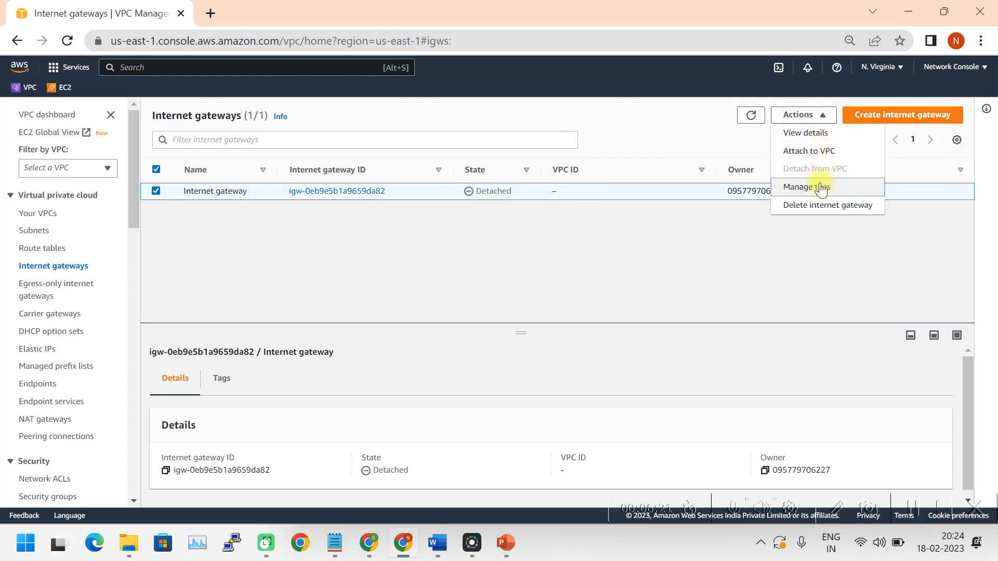
left_click(815, 154)
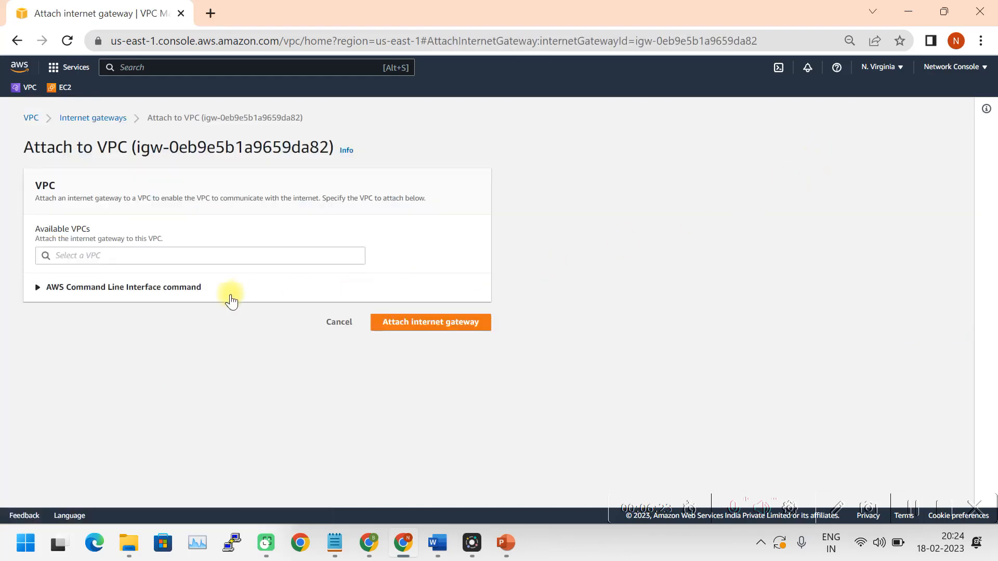
left_click(107, 257)
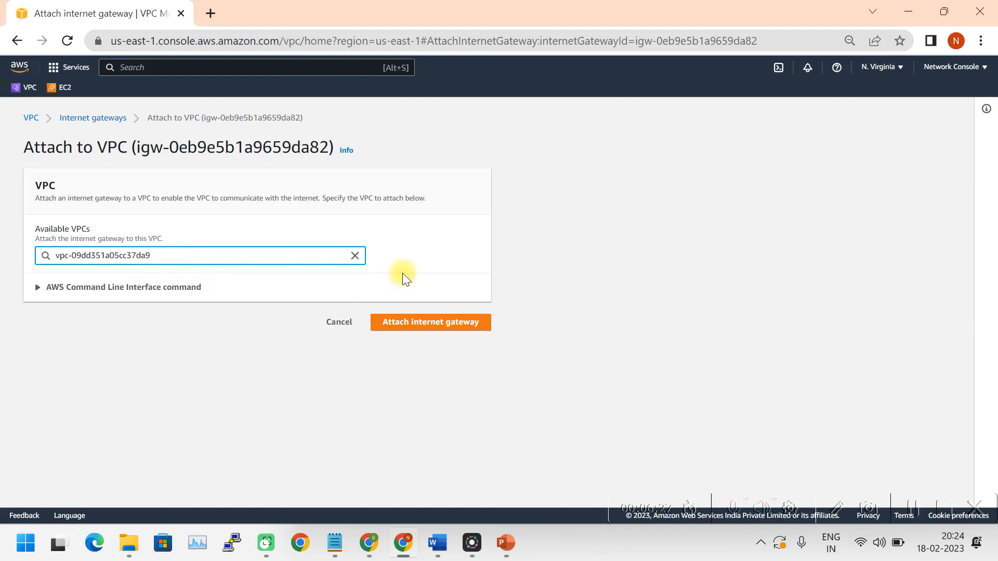
left_click(425, 322)
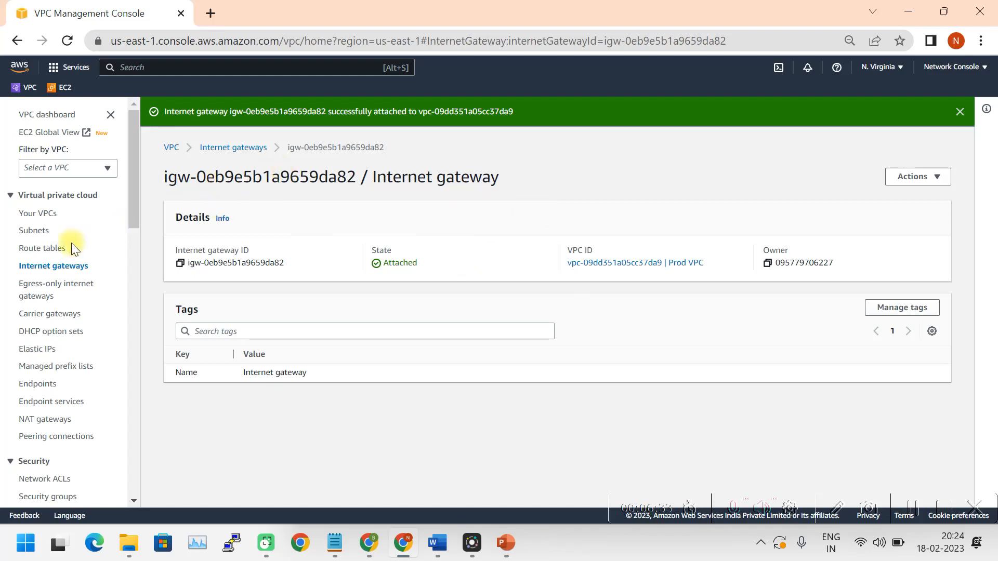
Step: Check the gateway's attached VPC in the internet gateways list, widening the VPC ID column, and switch to the transit gateway architecture diagram
left_click(54, 268)
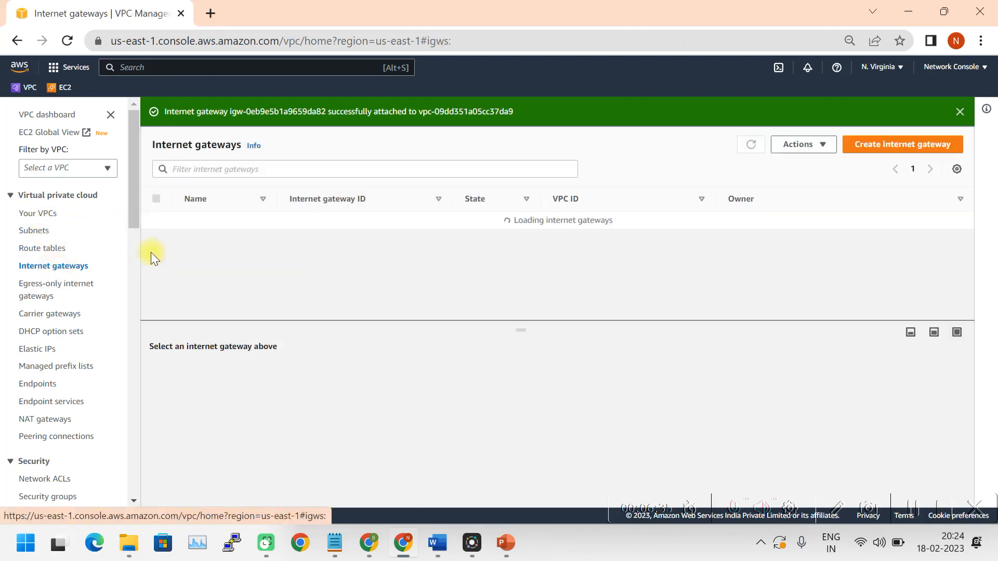
left_click(521, 225)
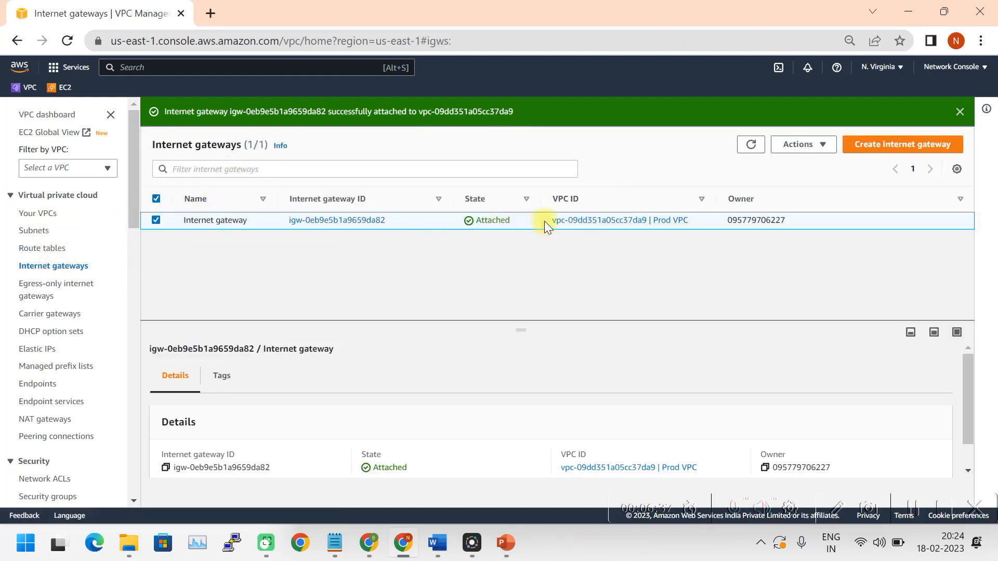
left_click_drag(715, 198, 758, 198)
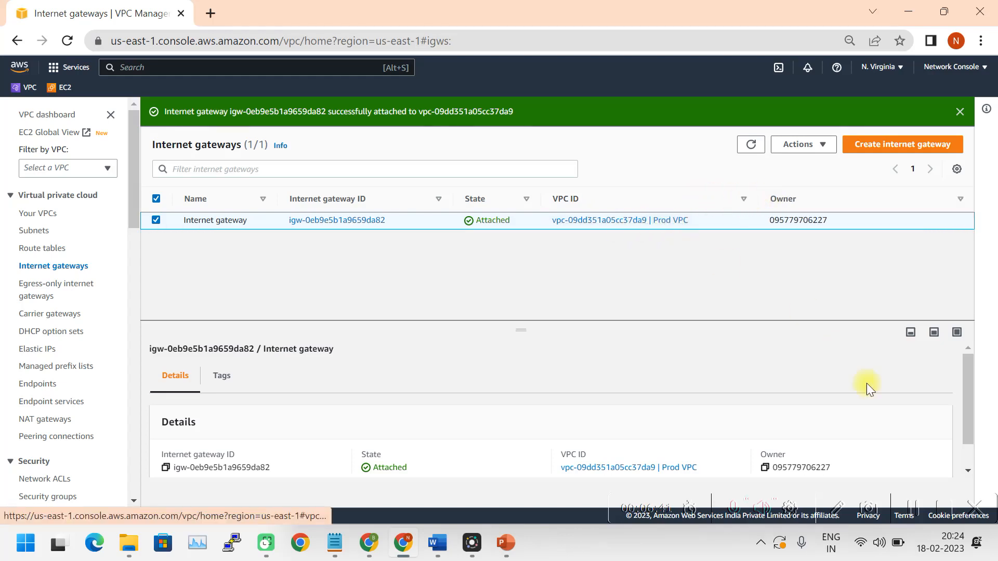
key("alt+Tab")
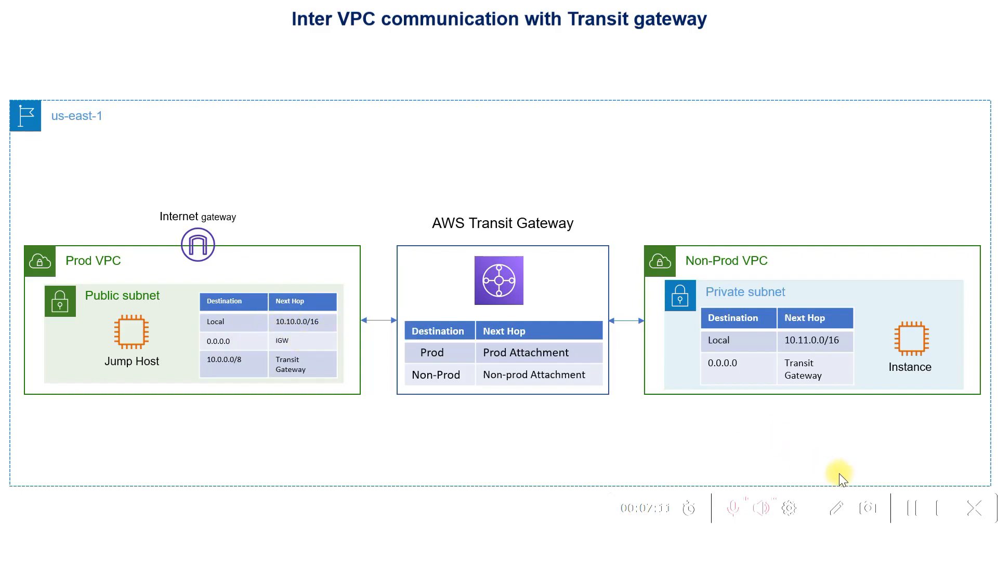
left_click(915, 511)
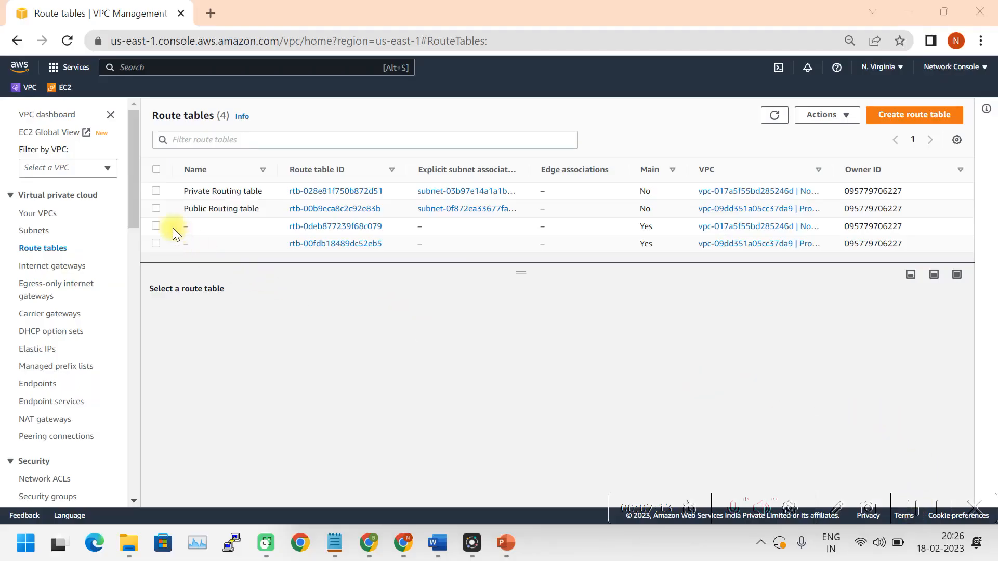
Step: Add a route for 0.0.0.0/0 targeting the Internet gateway to Public Routing table and save the changes
left_click(156, 209)
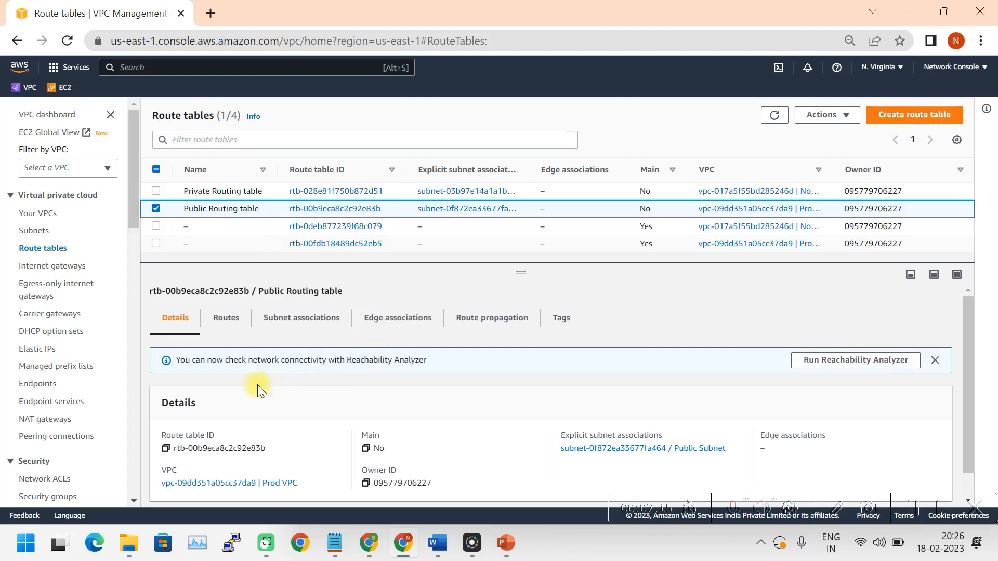
left_click(226, 325)
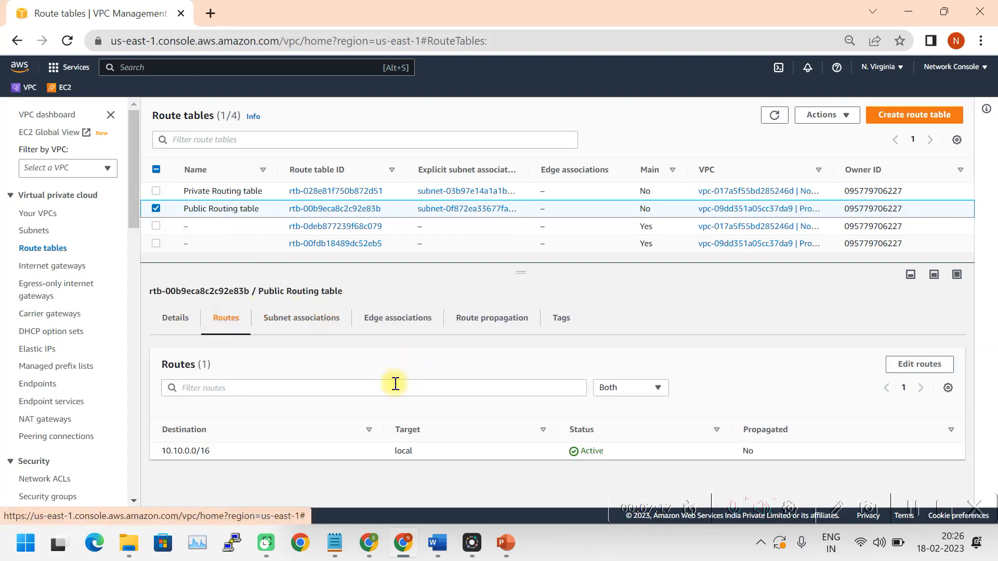
left_click(921, 364)
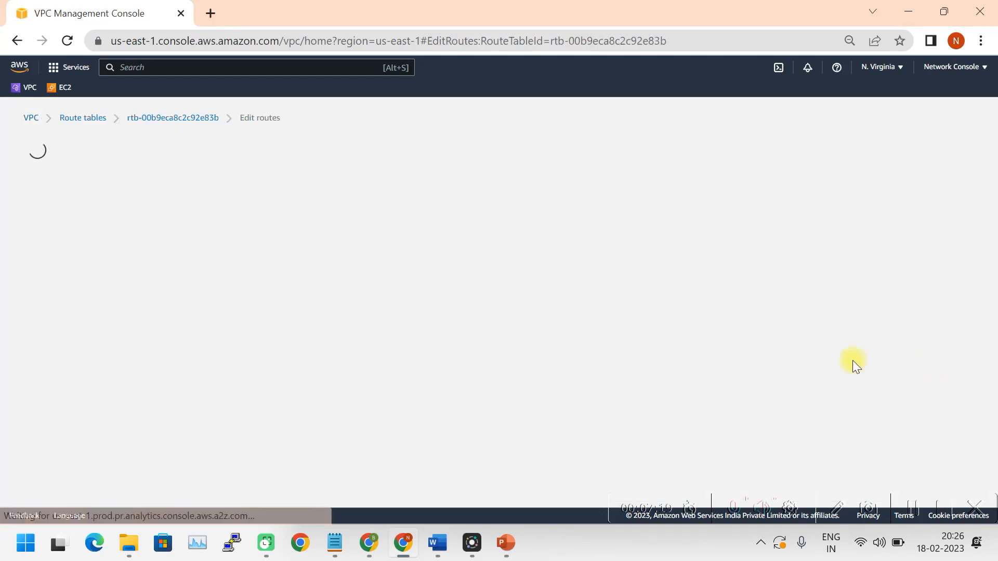
left_click(71, 256)
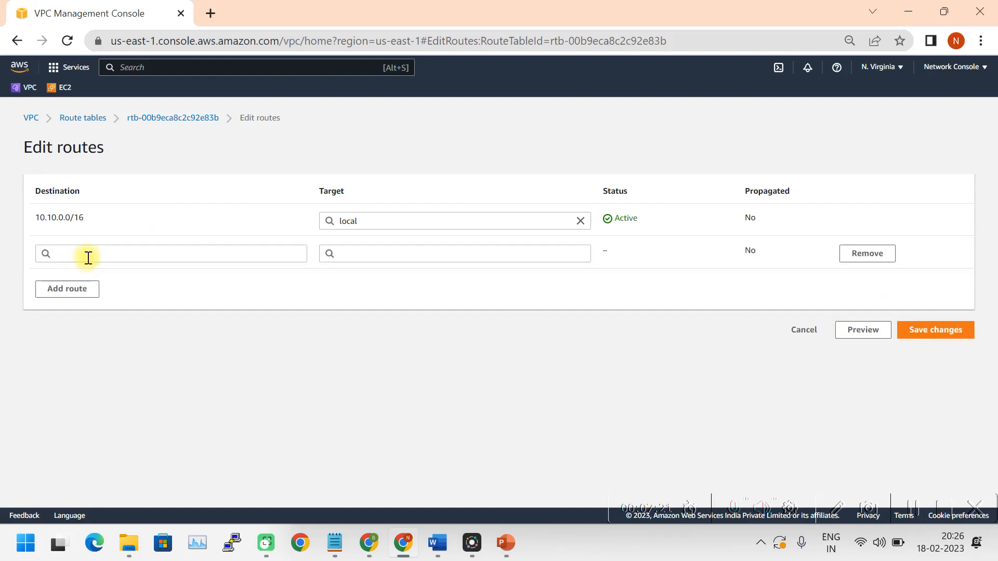
left_click(84, 254)
left_click(76, 279)
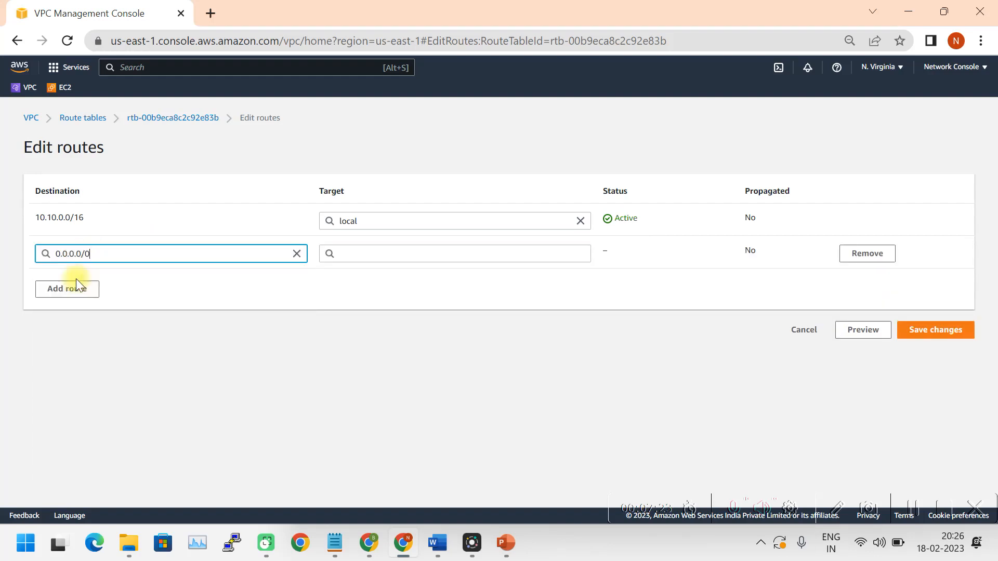
left_click(442, 253)
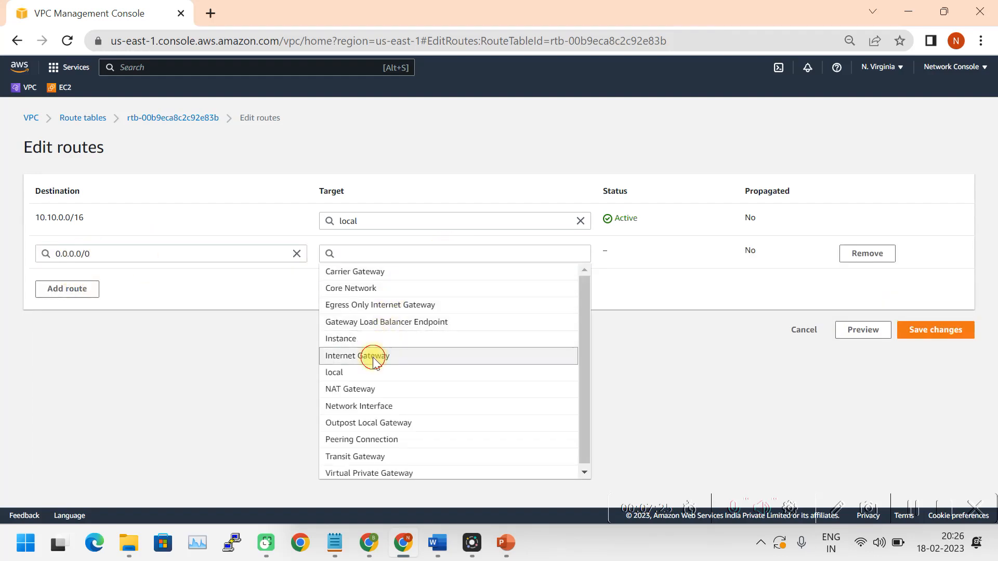
left_click(379, 356)
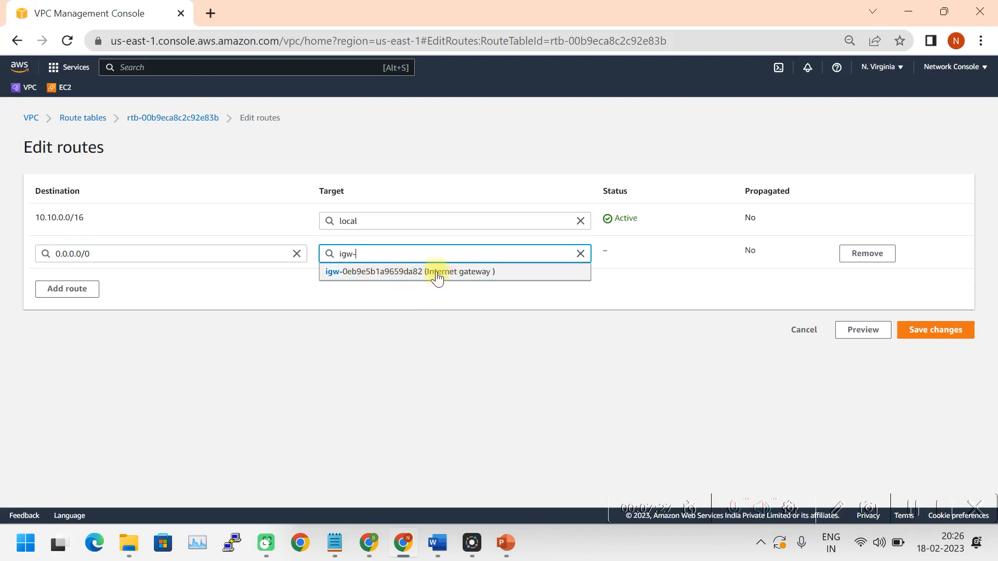
left_click(417, 272)
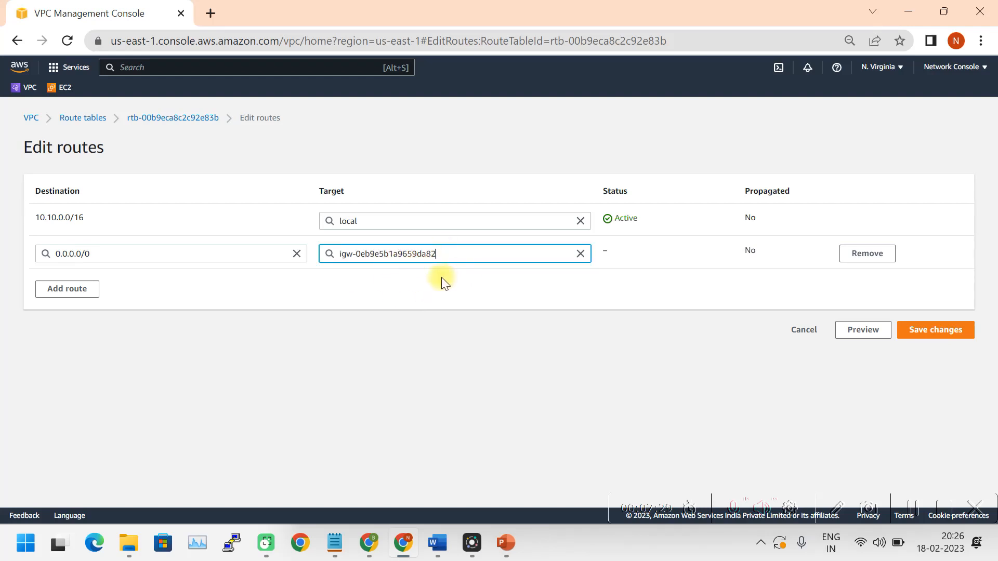
left_click(943, 330)
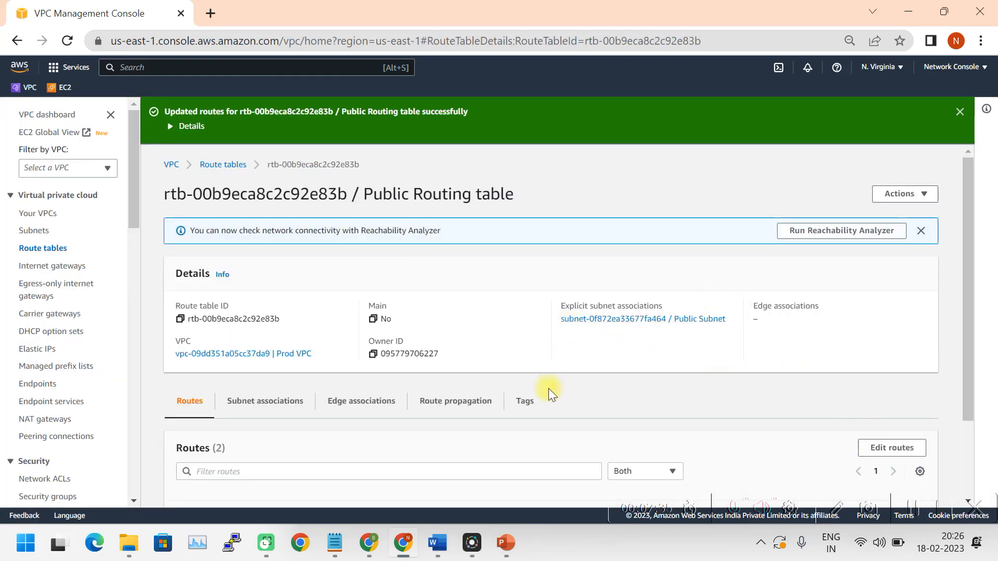
Step: Return to the route tables list and examine the routes of Public Routing table, dismissing the update notification
left_click(42, 249)
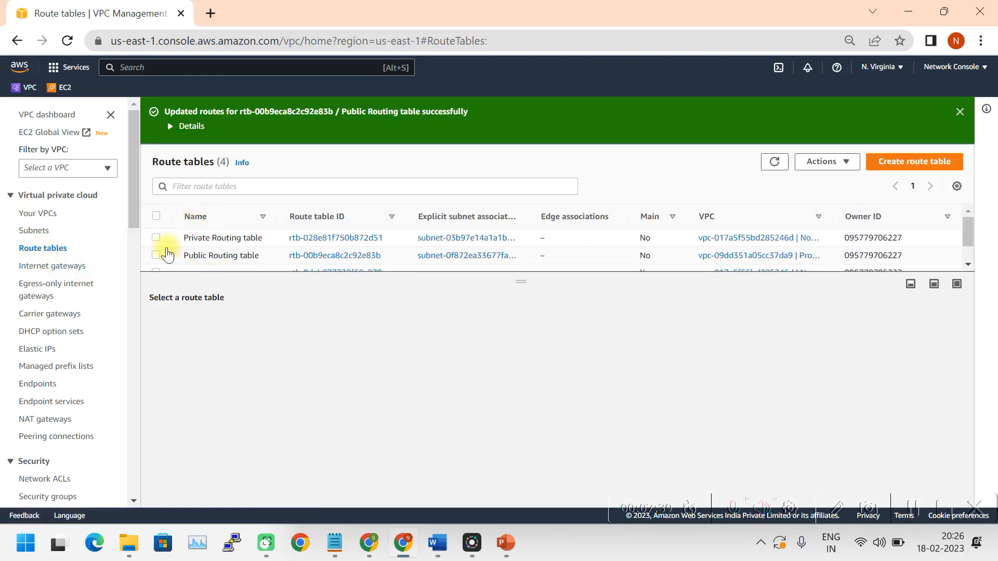
left_click_drag(528, 280, 527, 281)
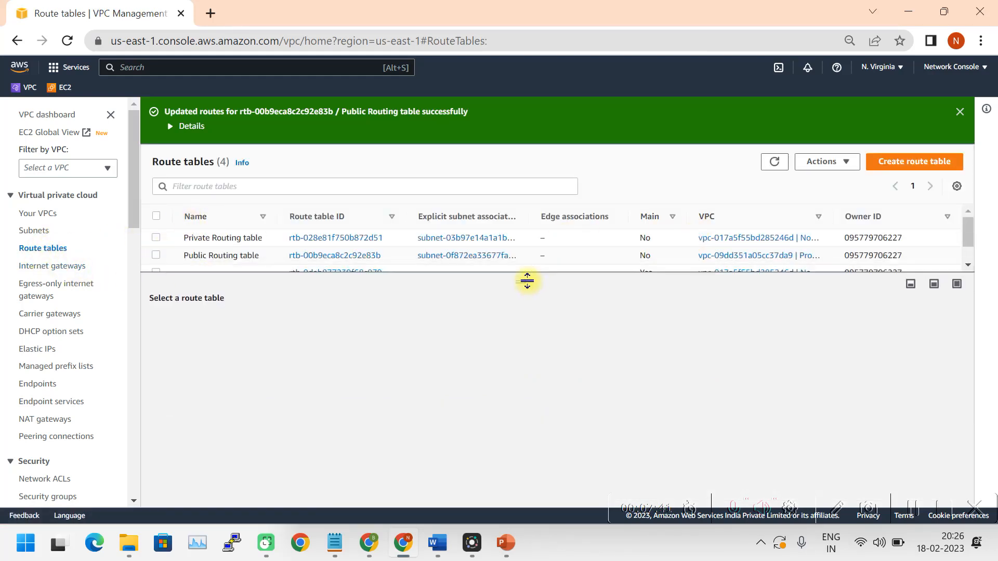
left_click(155, 254)
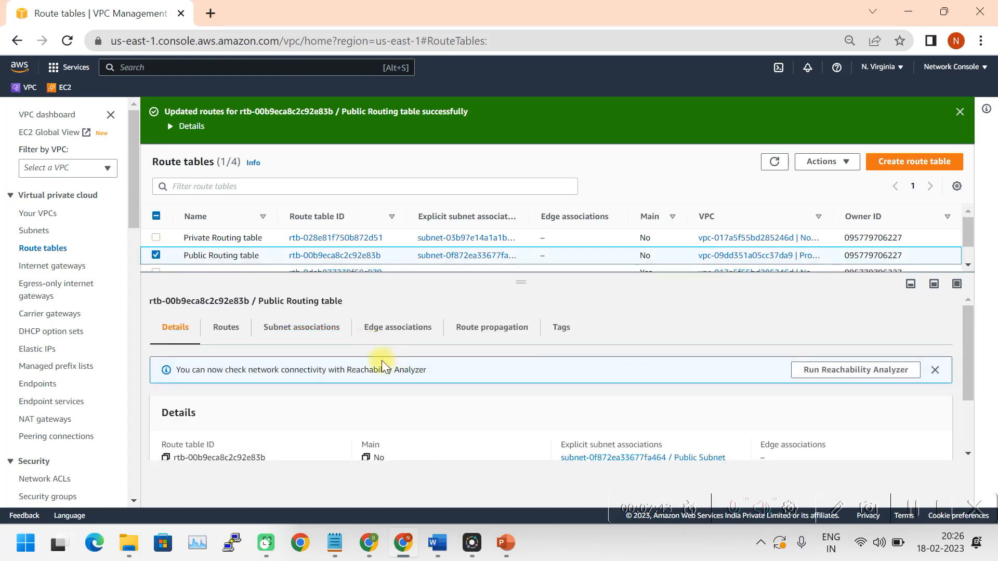
left_click(226, 327)
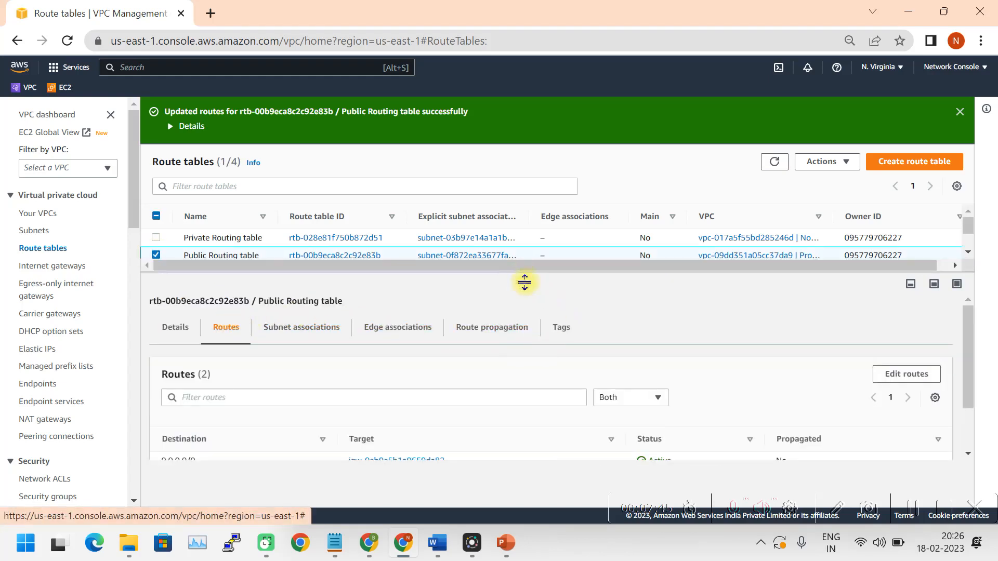
left_click_drag(525, 282, 548, 216)
scroll(264, 448, "down", 2)
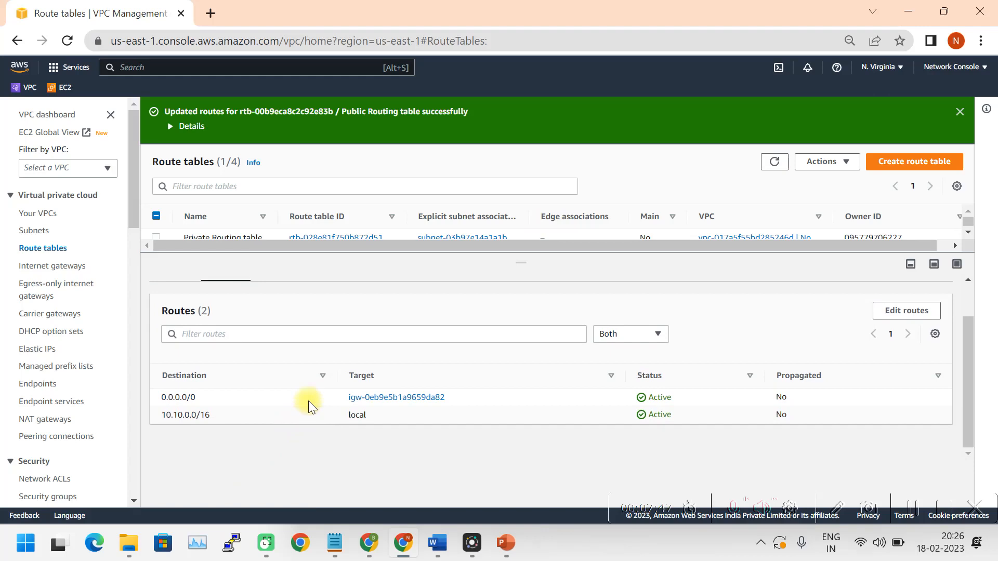
left_click(959, 113)
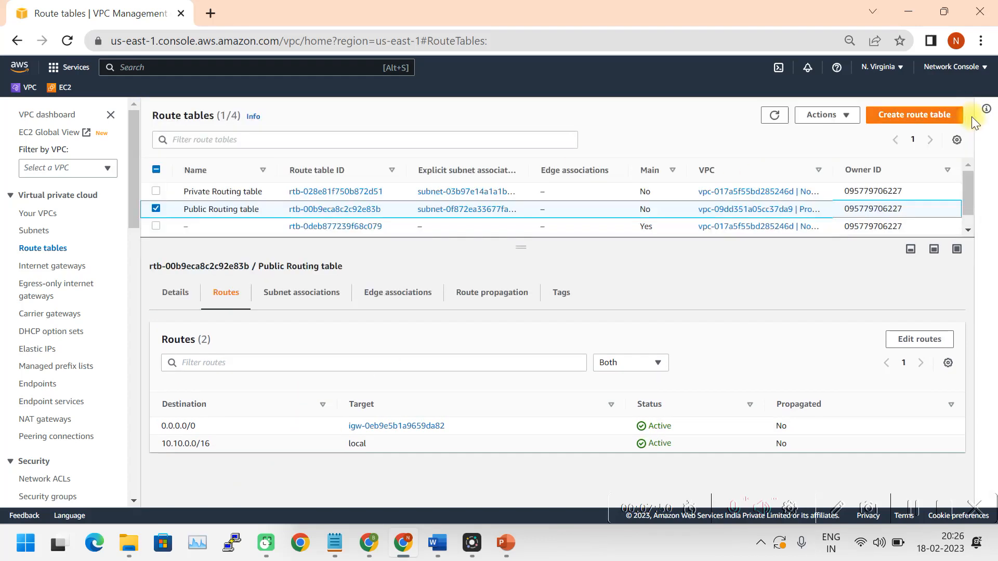
Step: Select only Private Routing table in the list and examine its routes
left_click(156, 210)
left_click(156, 192)
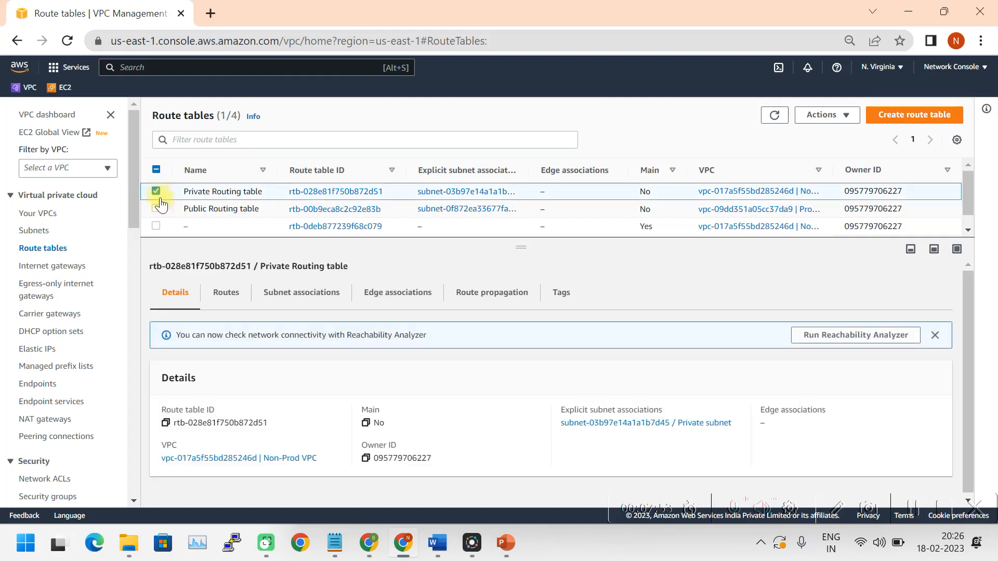
left_click(225, 293)
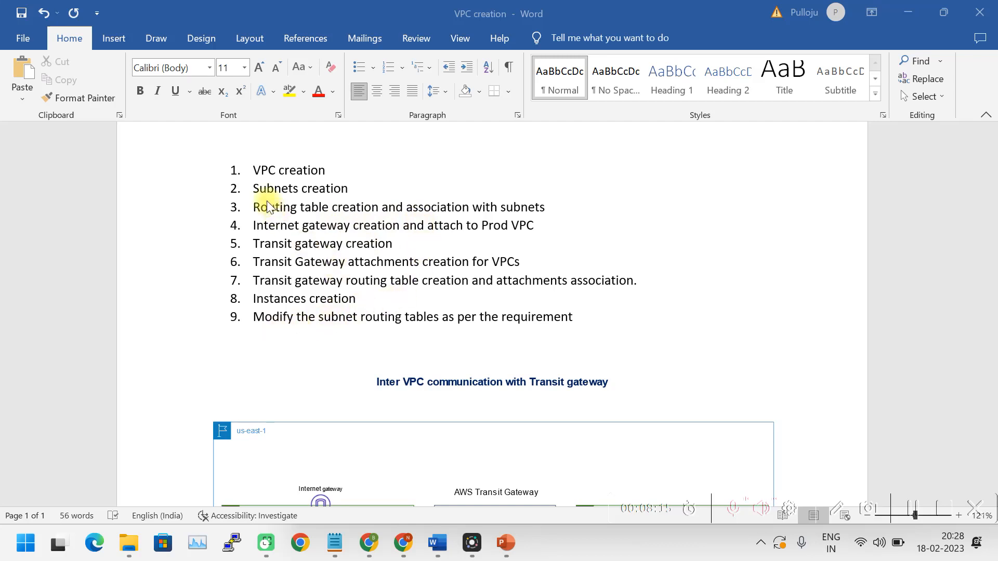
Step: Review the task list and the transit gateway architecture diagram in the VPC creation document
scroll(340, 442, "down", 3)
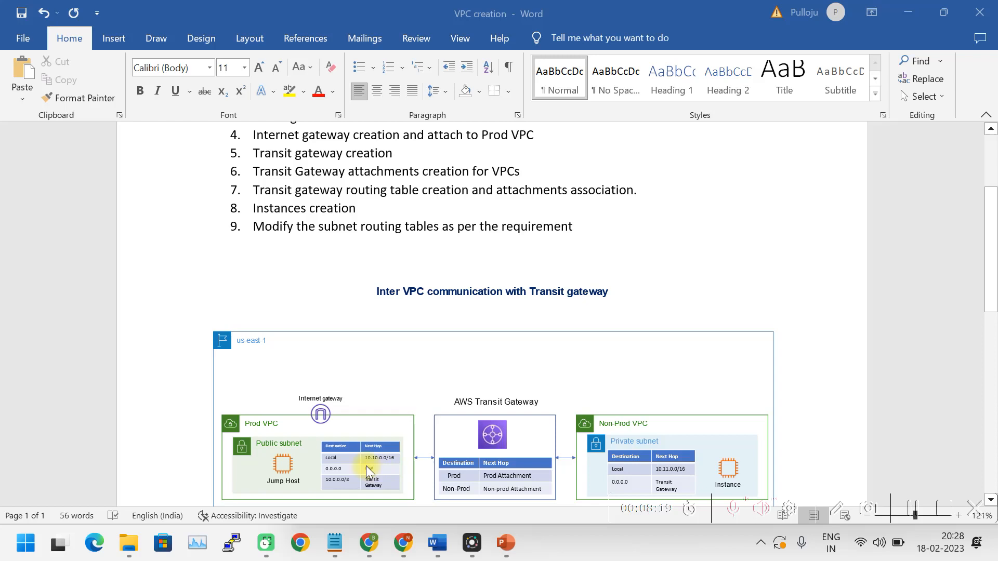
scroll(368, 458, "down", 2)
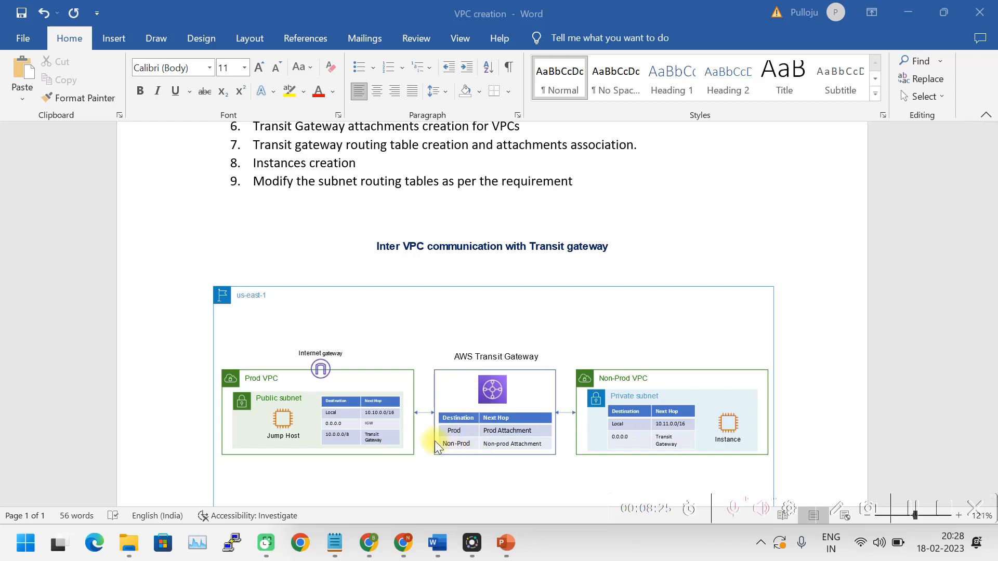
scroll(601, 379, "up", 6)
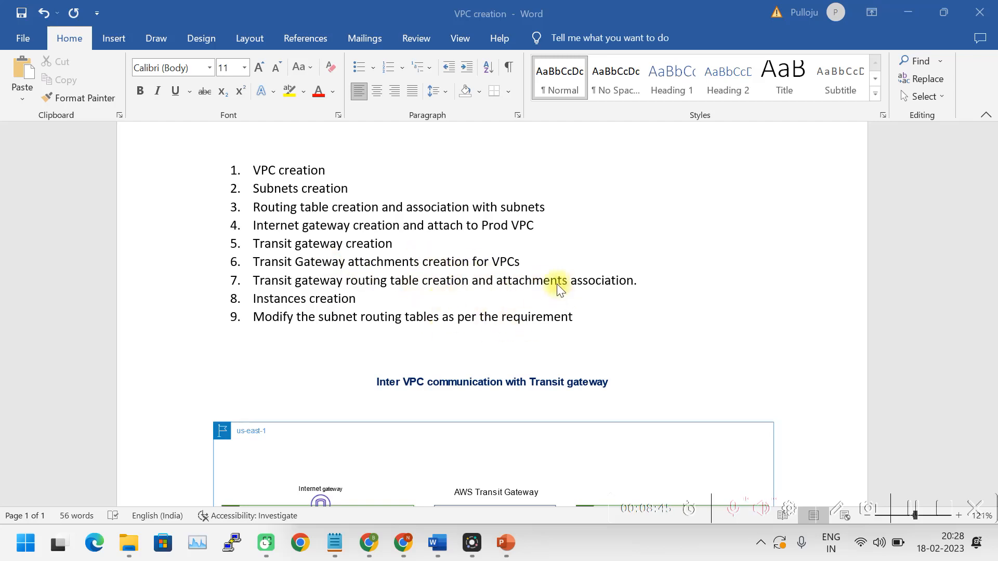
Step: Switch back to the AWS console in the browser, go to the transit gateways and start creating one
key("alt+Tab")
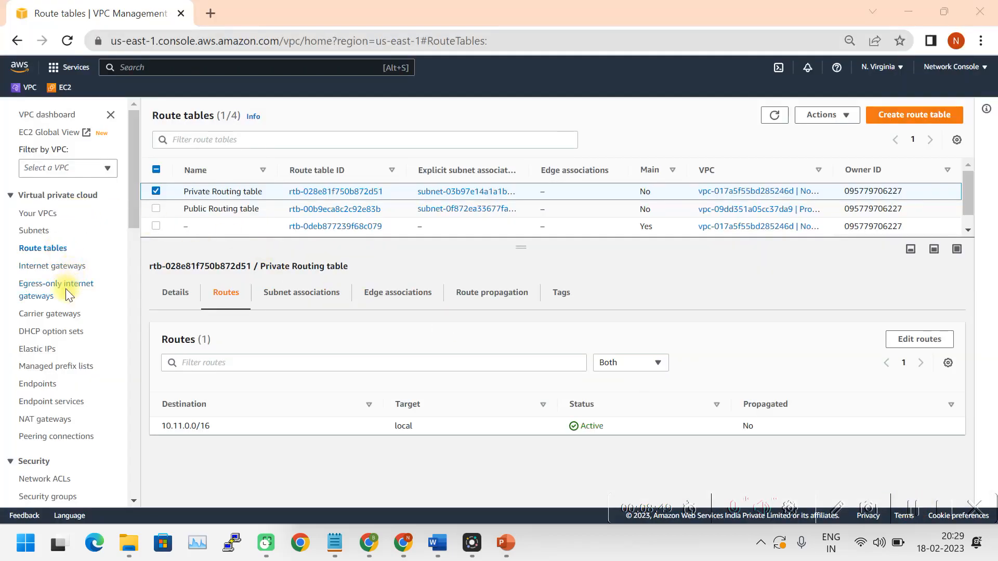
scroll(63, 284, "down", 5)
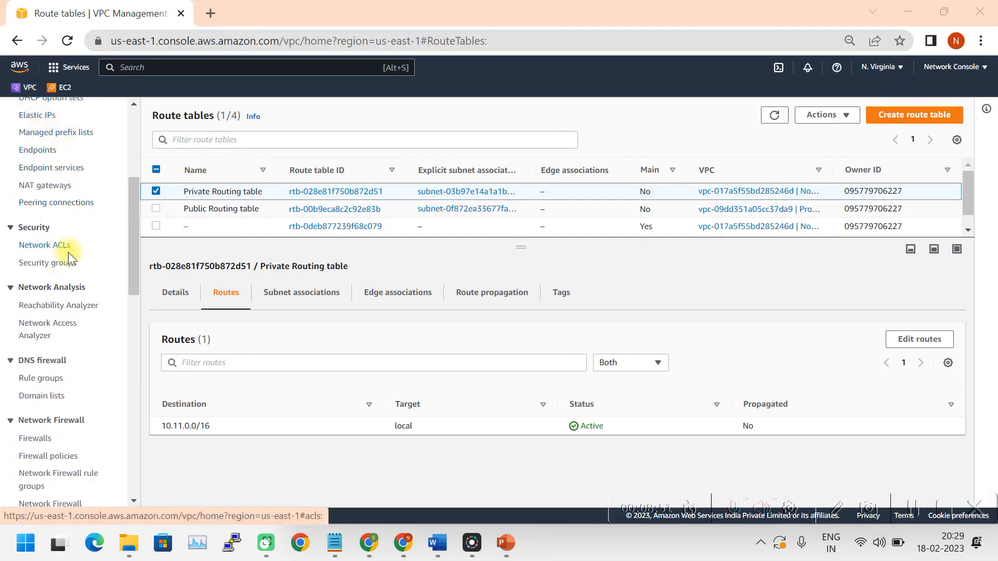
scroll(63, 244, "down", 2)
scroll(55, 251, "down", 9)
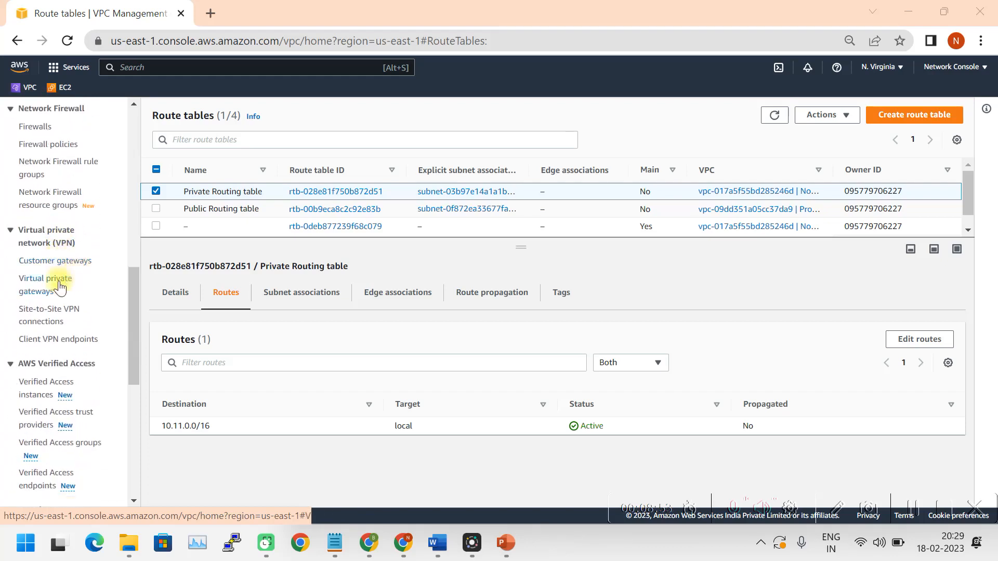
scroll(101, 284, "down", 3)
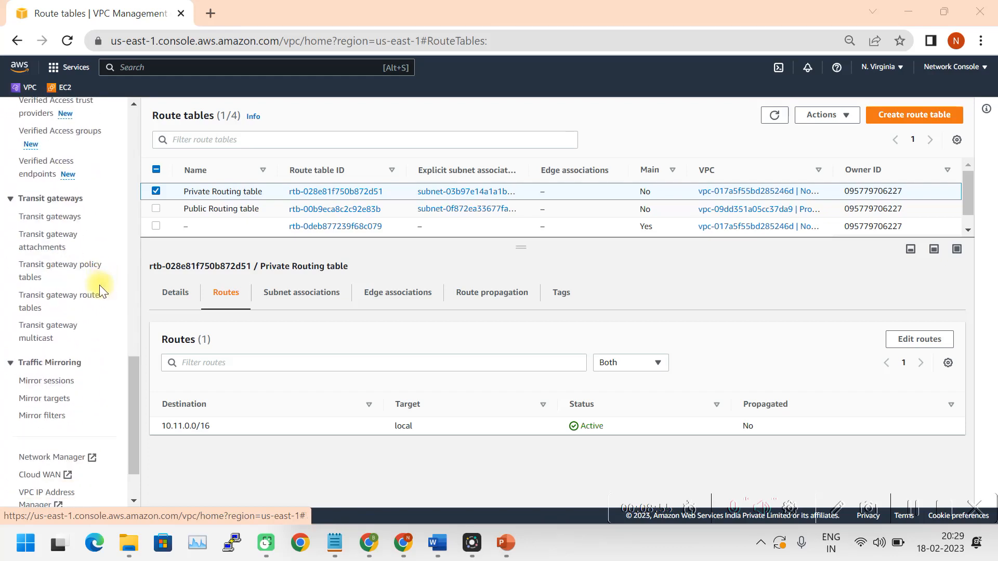
left_click(61, 216)
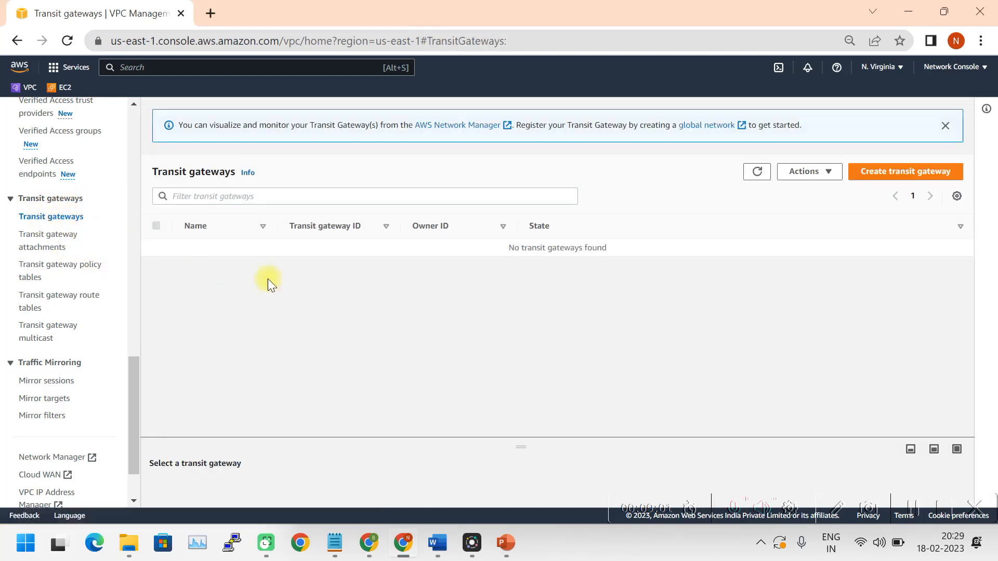
left_click(898, 175)
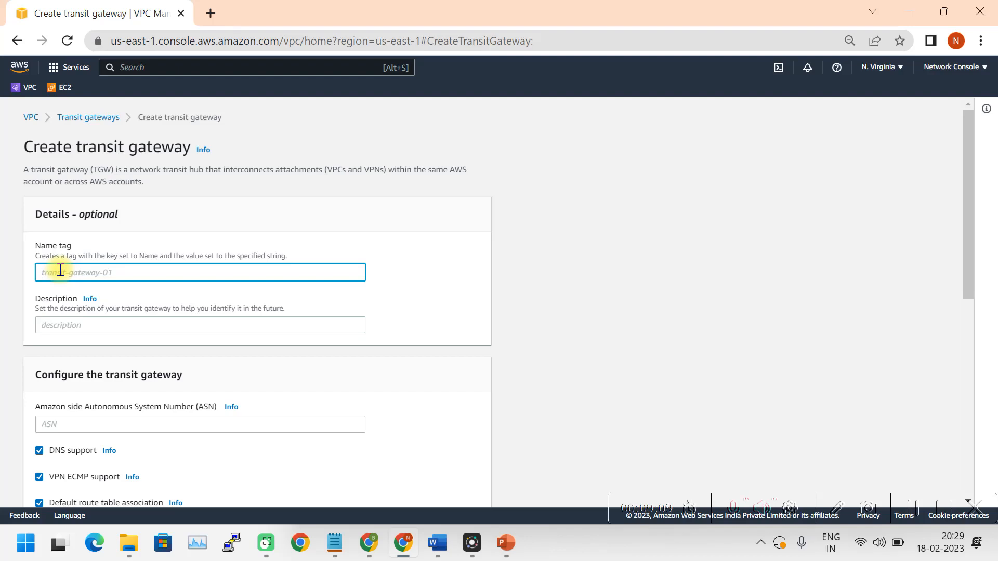
Step: Create the transit gateway with the name tag Transit Gateway -1 and default options, and refresh the unfiltered transit gateways list
type("Transit Gateway -1")
left_click(77, 325)
scroll(102, 351, "down", 3)
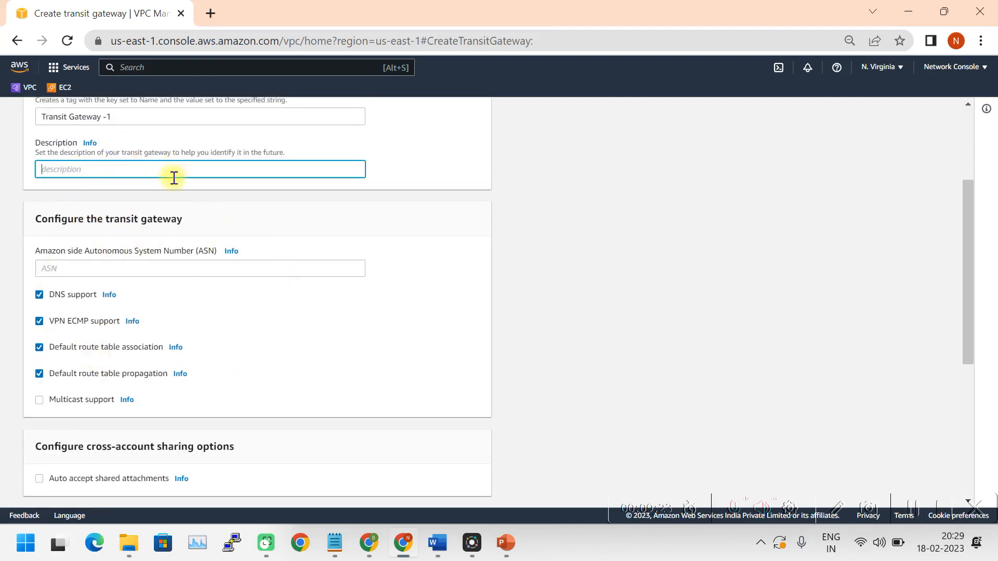
scroll(127, 263, "down", 2)
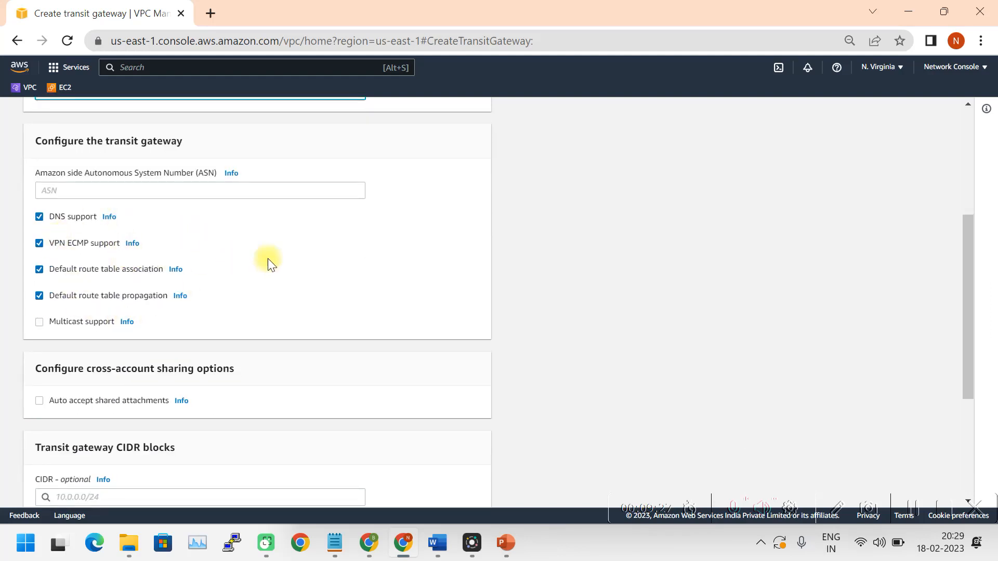
scroll(310, 280, "down", 3)
scroll(112, 263, "down", 1)
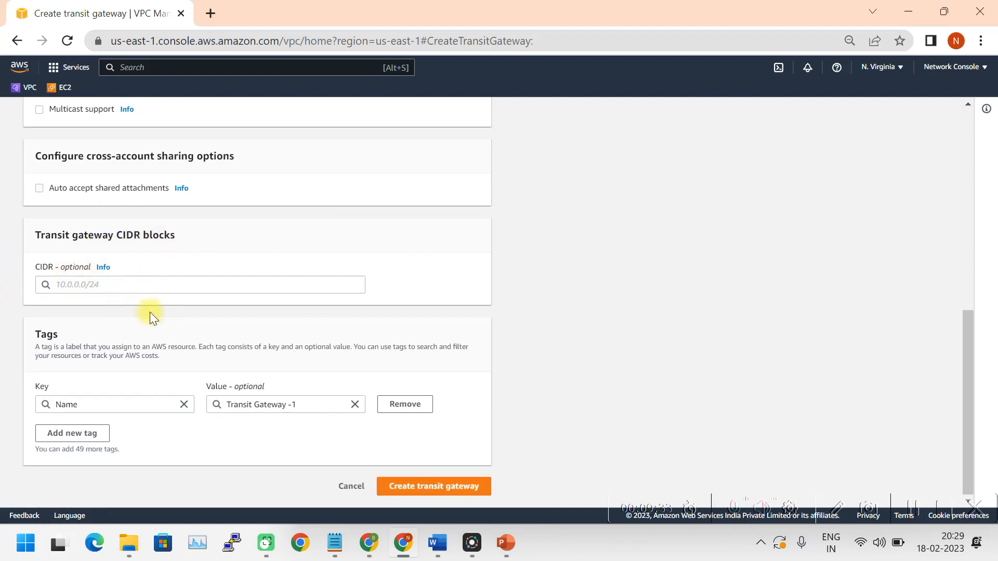
left_click(436, 491)
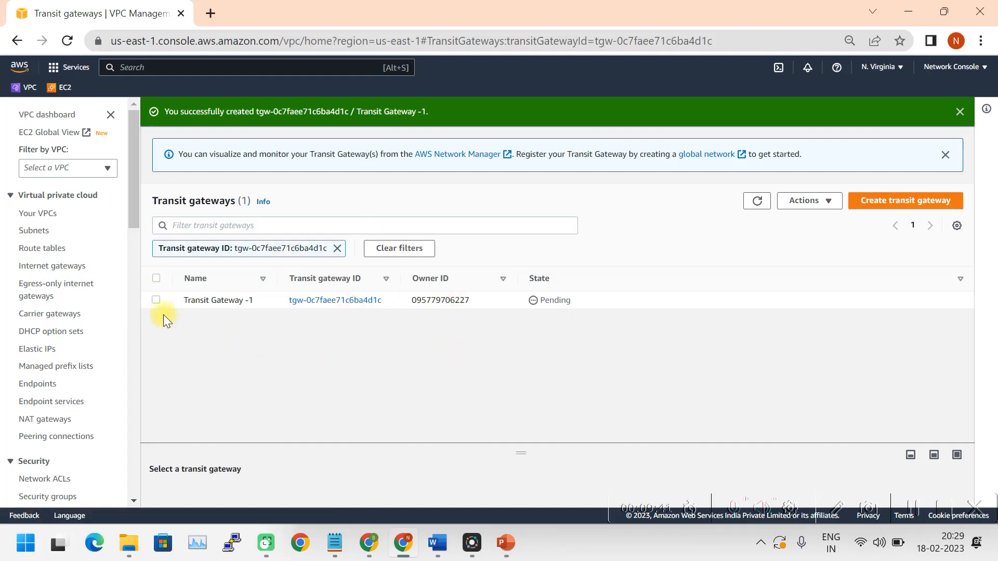
left_click(338, 248)
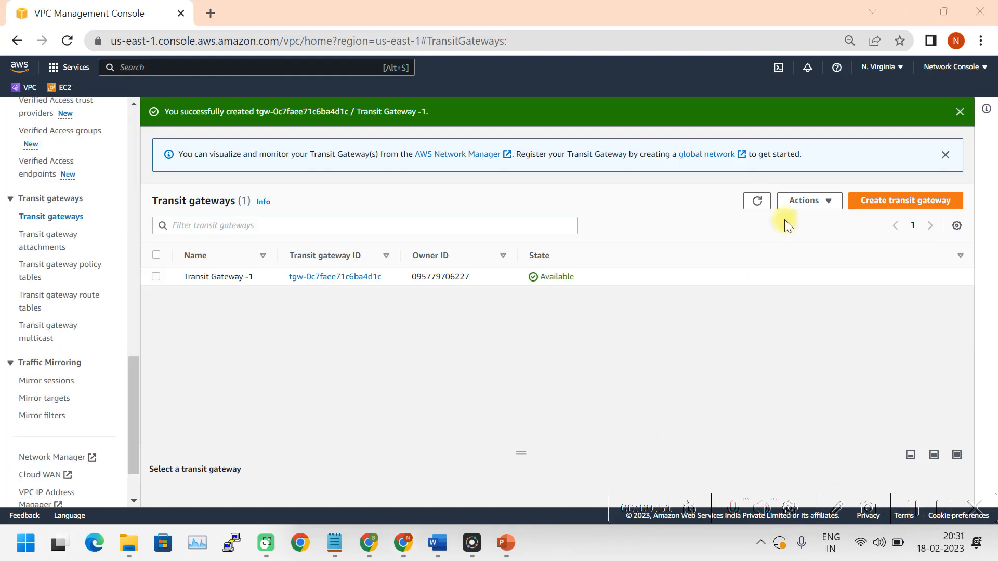
left_click(757, 201)
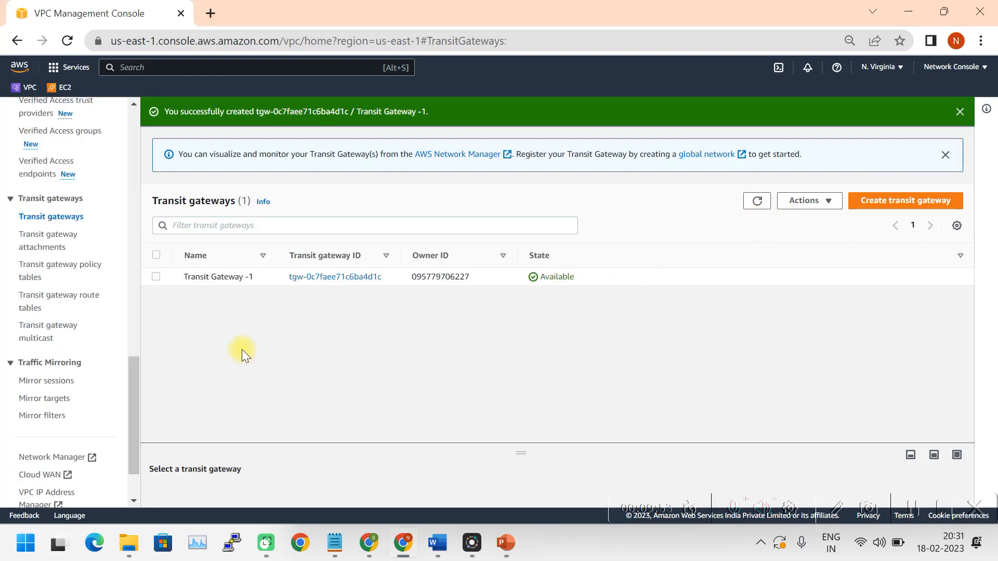
Step: Start a transit gateway attachment with the name tag Prod VPC Attachment, using Transit Gateway -1 and attachment type VPC
left_click(51, 243)
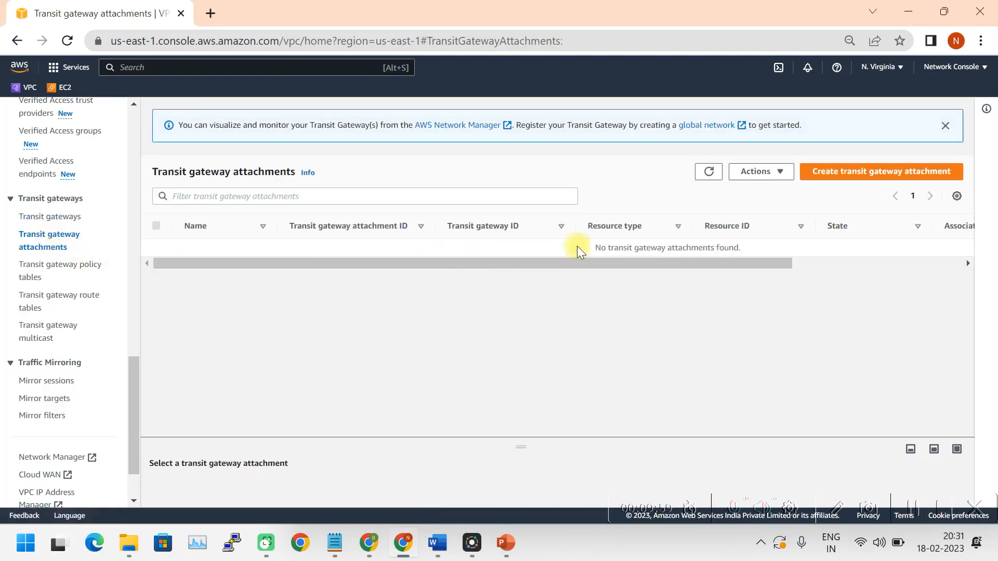
left_click(839, 171)
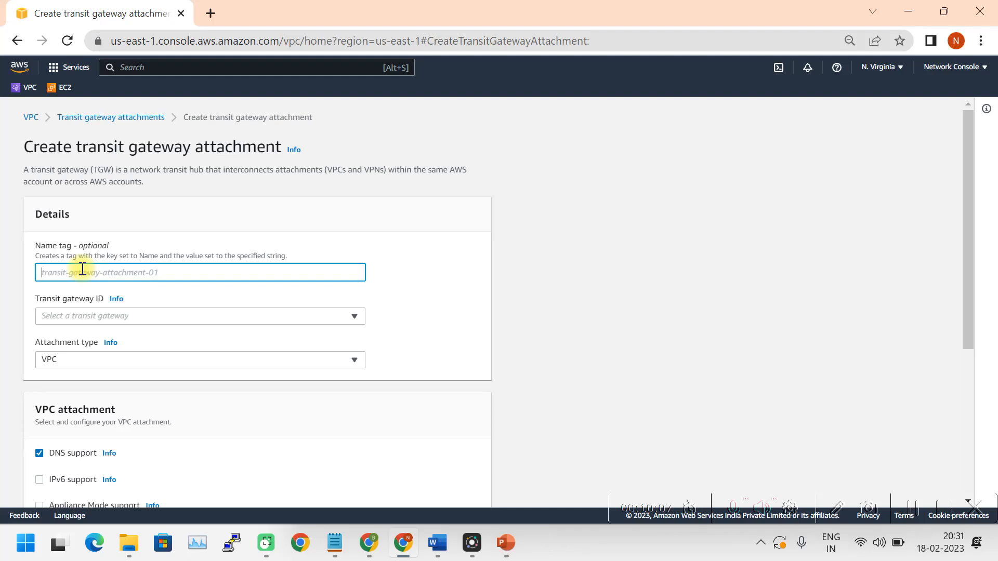
type("Prod VPC Attachment")
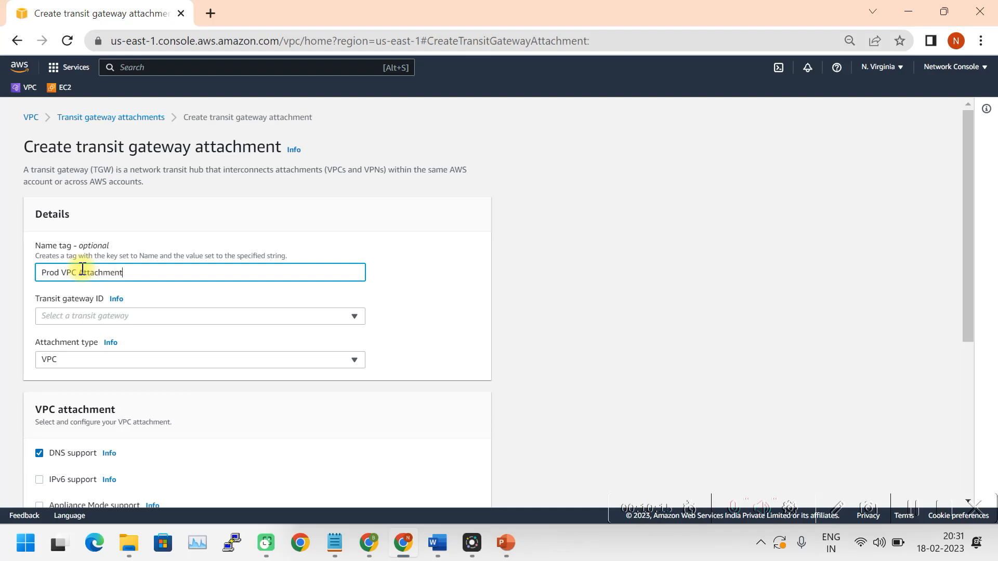
left_click(348, 319)
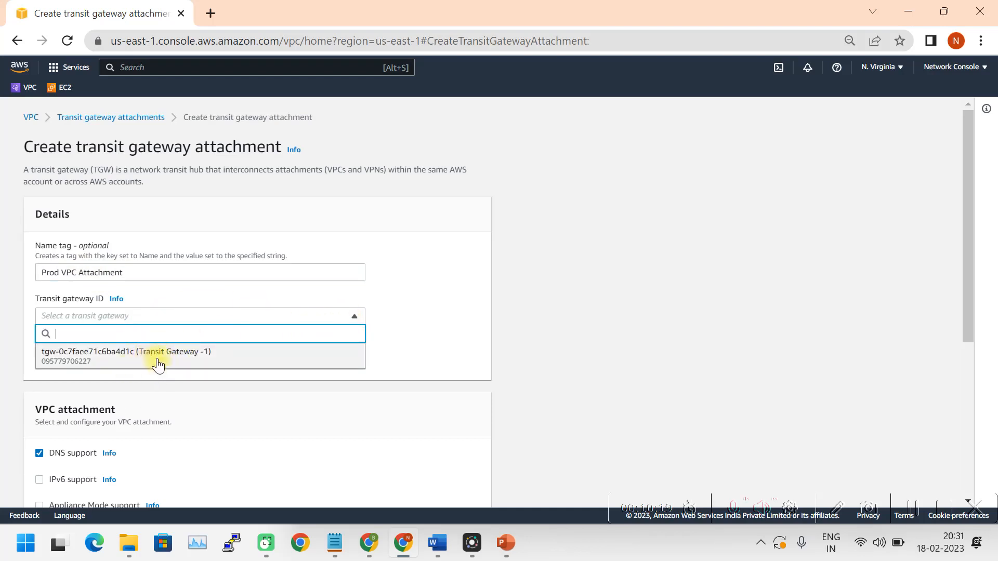
left_click(187, 360)
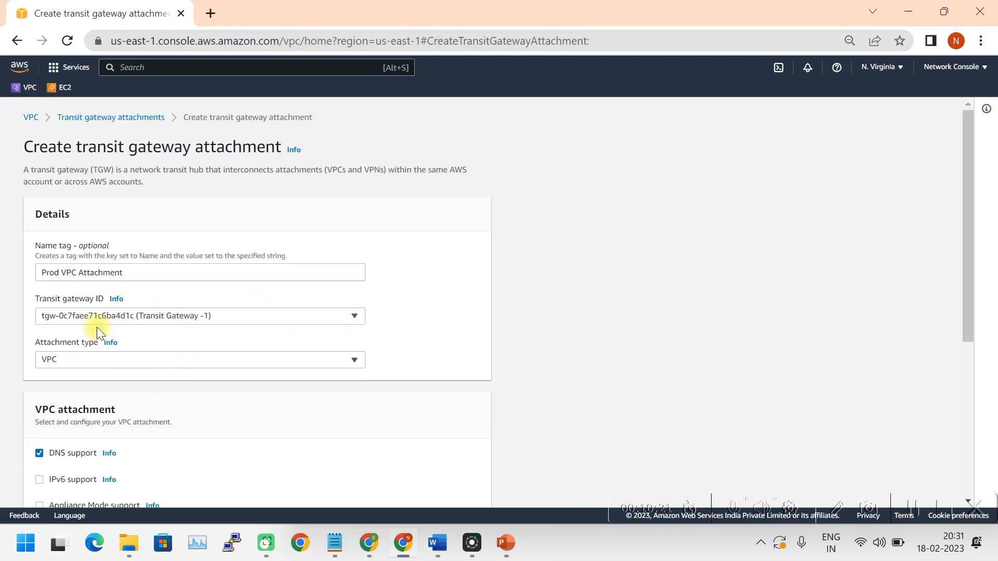
left_click(352, 364)
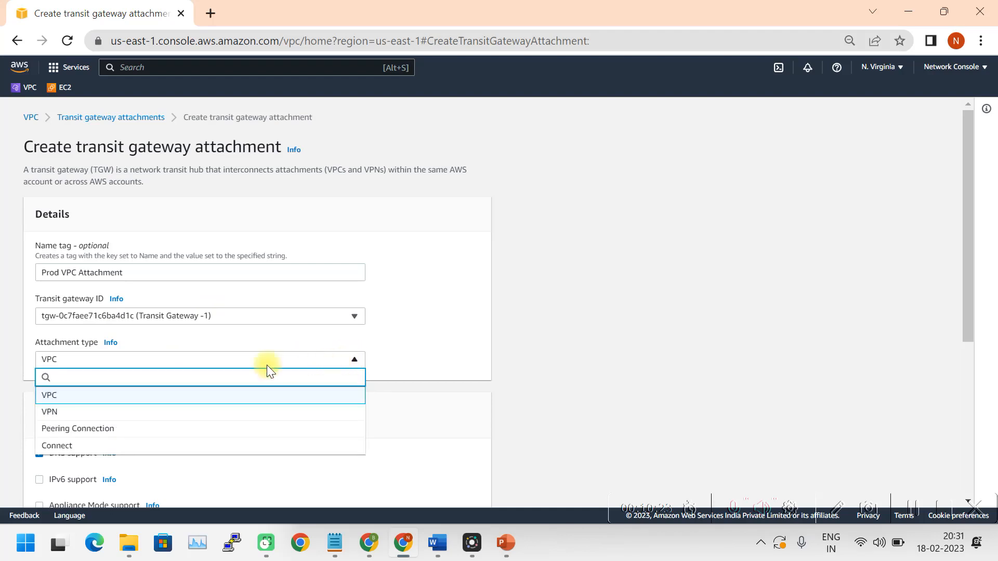
left_click(76, 396)
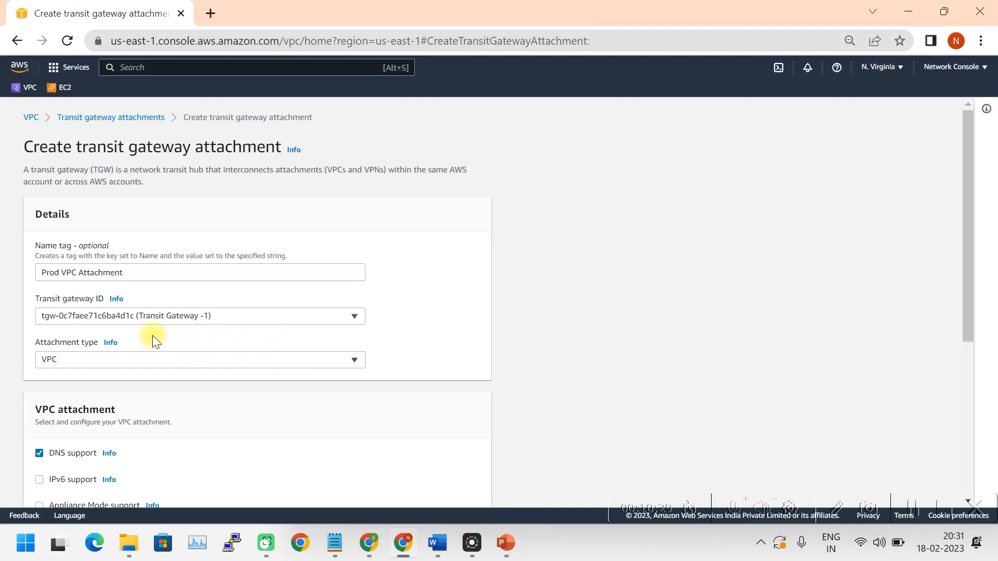
left_click(182, 360)
left_click(340, 359)
scroll(316, 372, "down", 3)
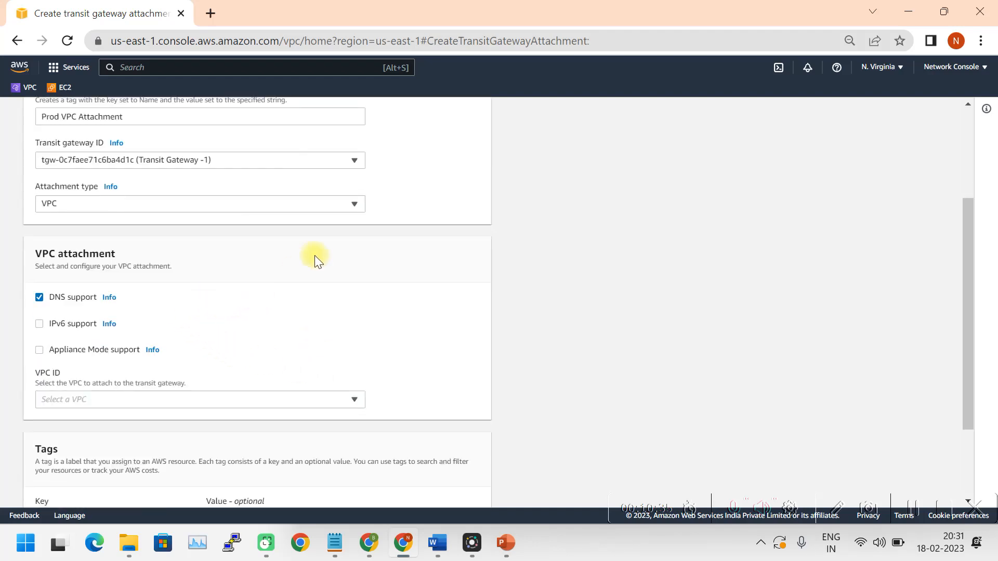
left_click(353, 204)
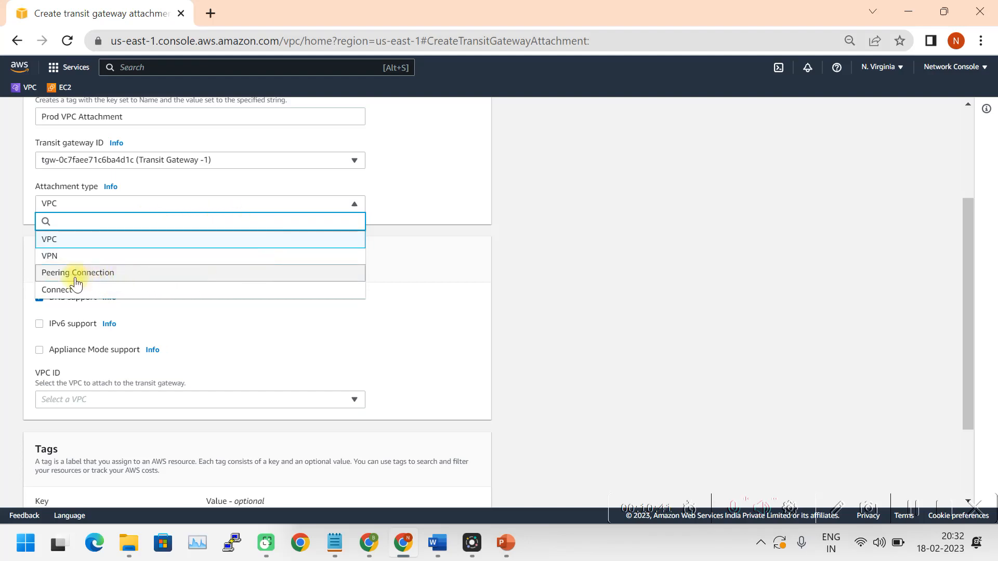
left_click(438, 209)
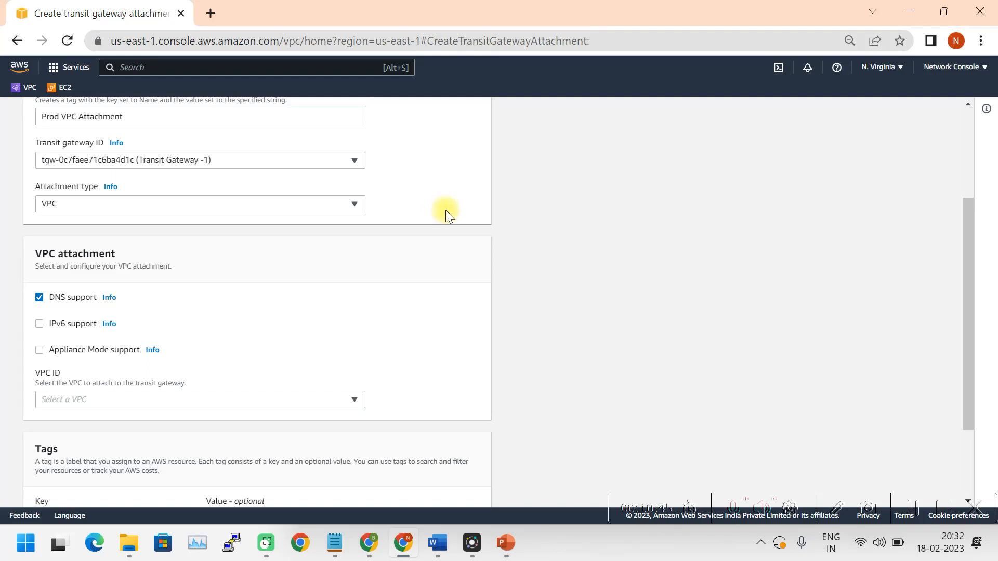
scroll(363, 274, "up", 1)
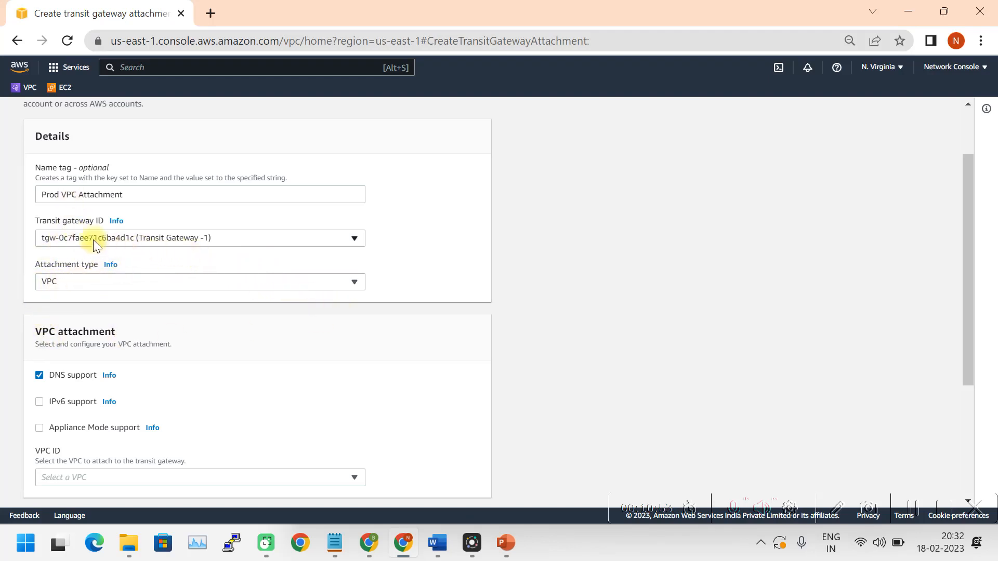
Step: Choose Prod VPC with its us-east-1a Public Subnet for the attachment and create it
scroll(196, 362, "down", 3)
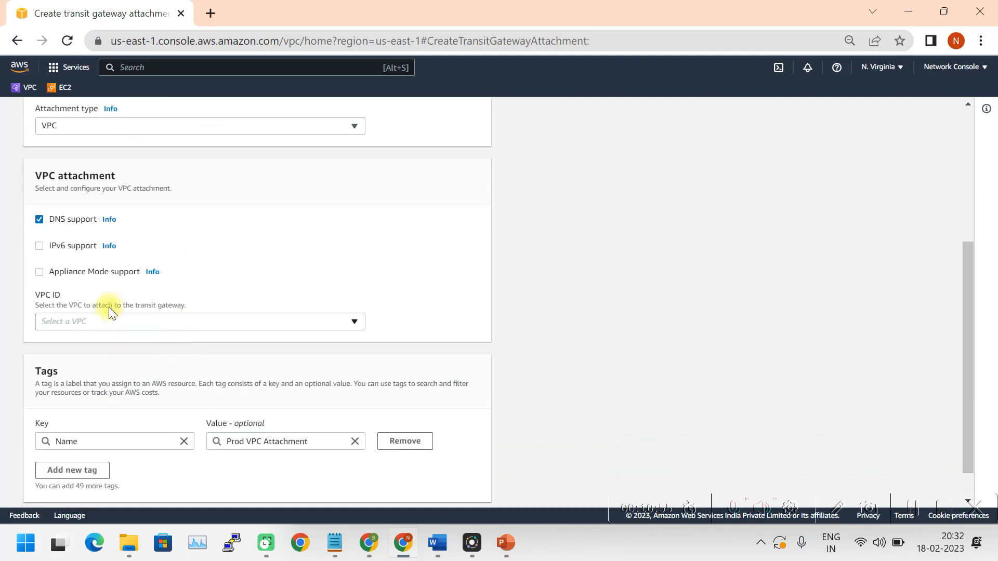
left_click(294, 321)
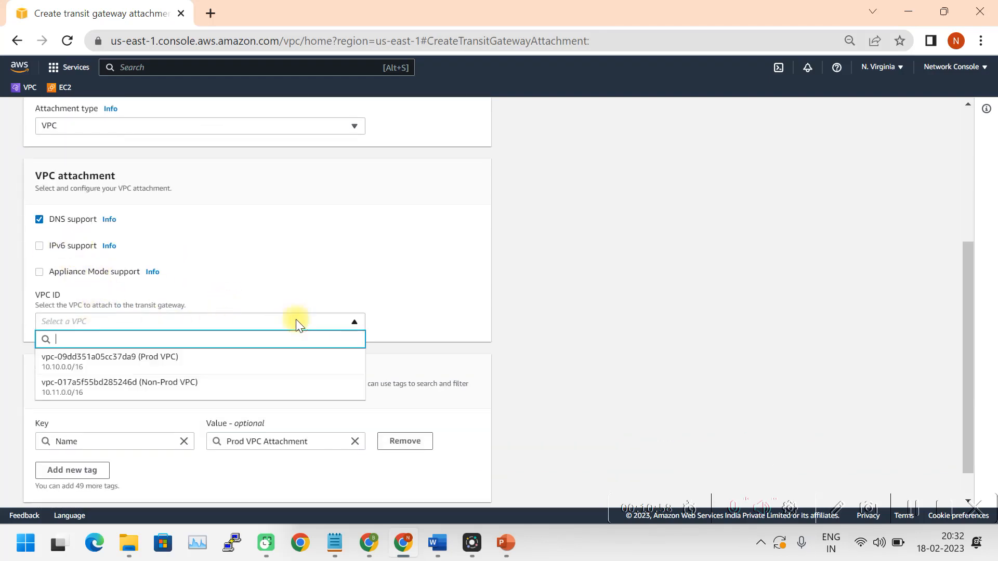
left_click(203, 363)
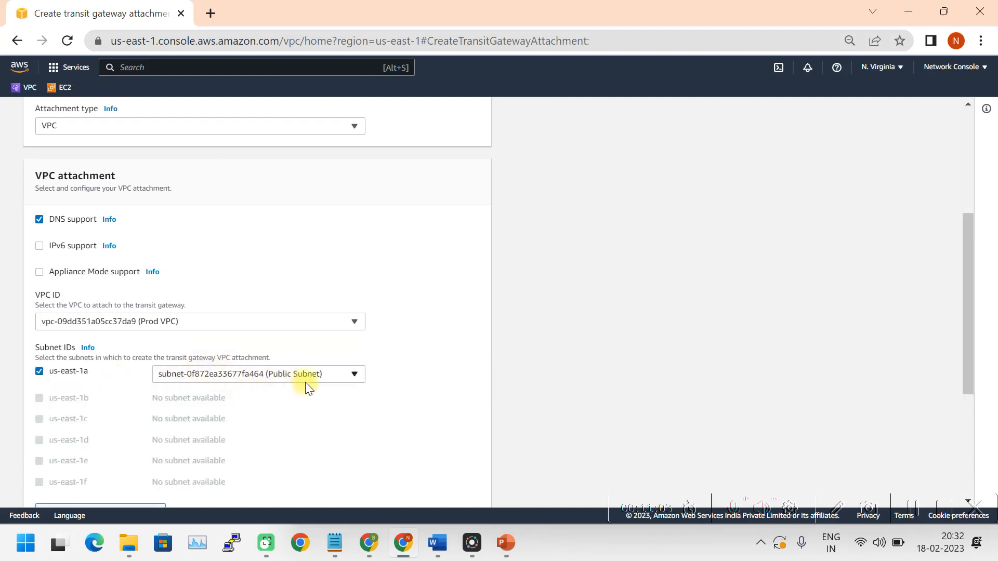
scroll(301, 383, "down", 4)
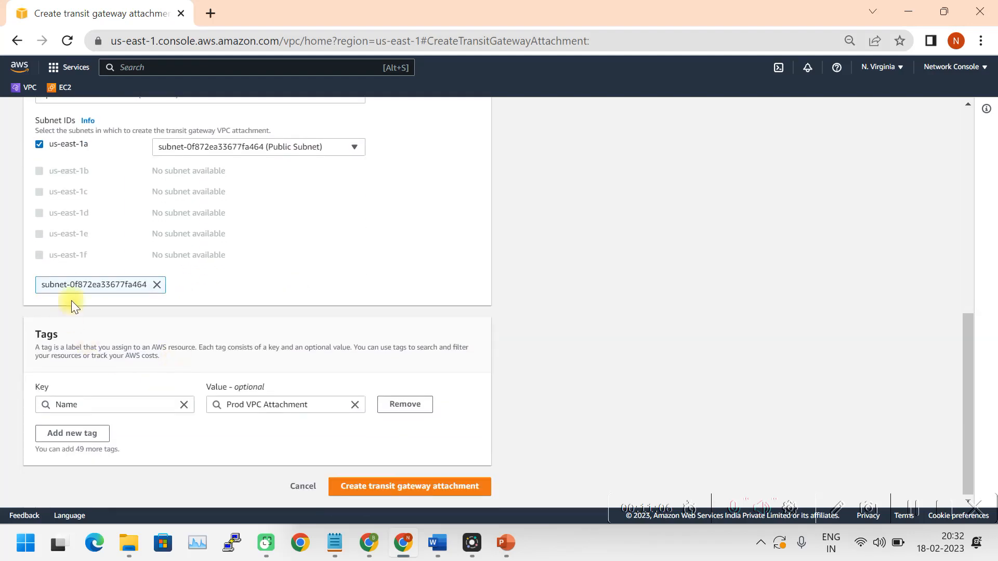
left_click(396, 489)
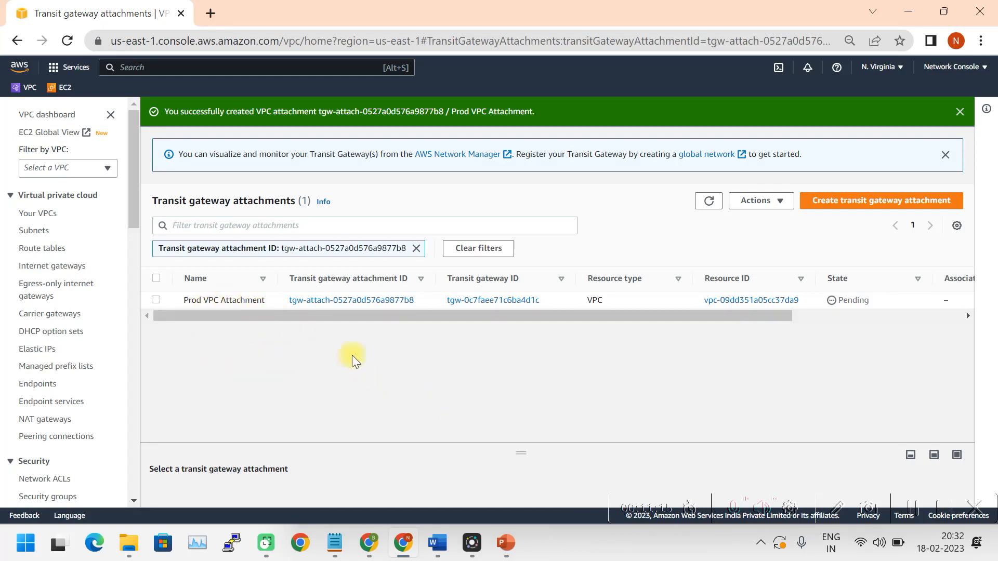
Step: Start another transit gateway attachment with the name tag Non-prod VPC attachment, using Transit Gateway -1
left_click(870, 206)
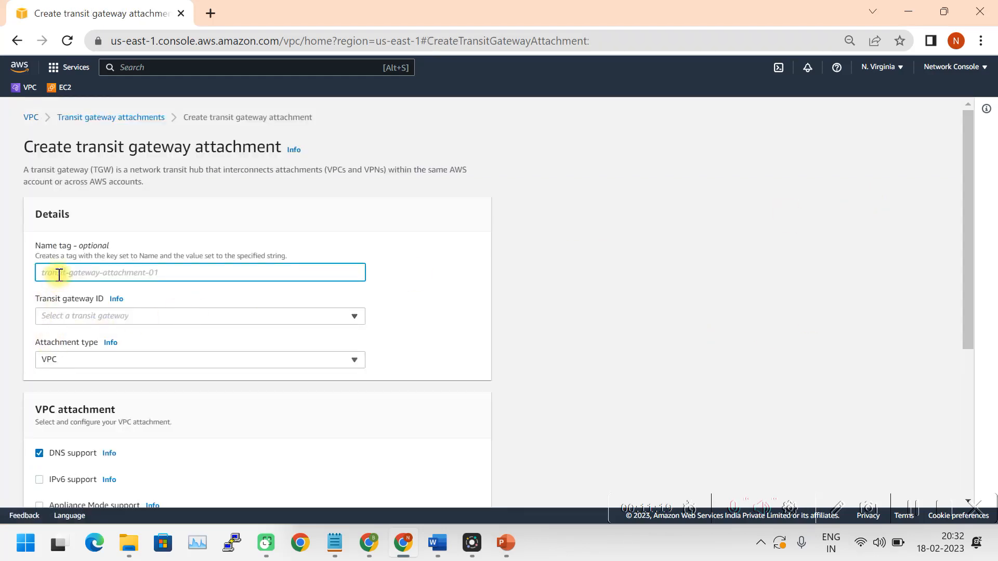
type("Non-prod VPC attachment")
left_click(241, 314)
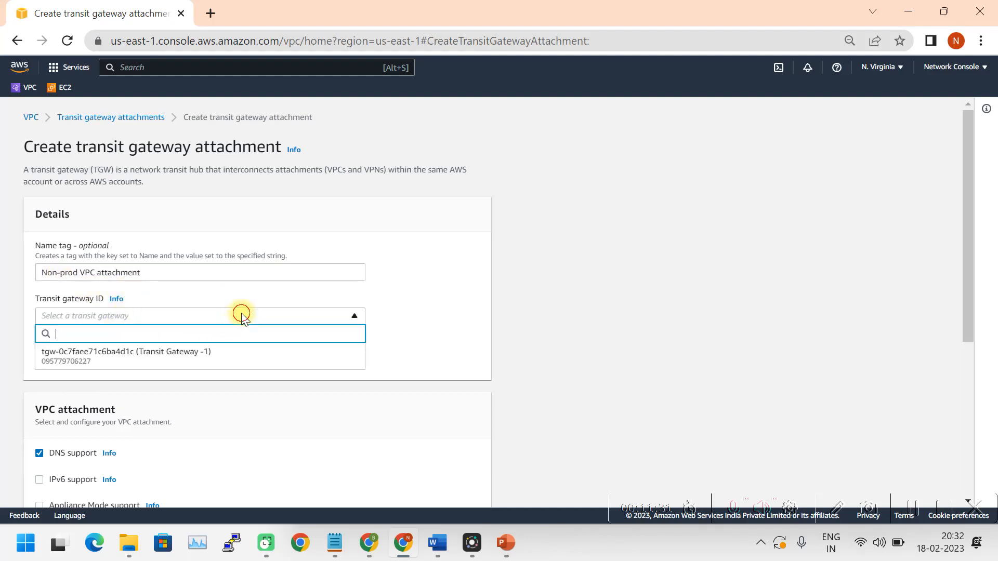
left_click(198, 351)
Step: Create the attachment for Non-Prod VPC with its us-east-1a Private subnet, and show the unfiltered attachments list with a wider Name column
scroll(180, 364, "down", 5)
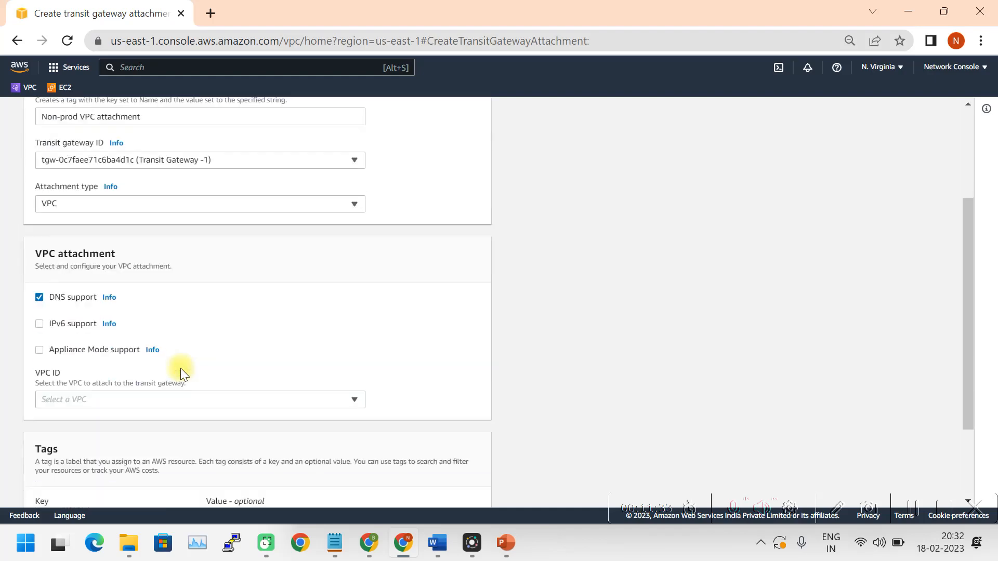
left_click(317, 319)
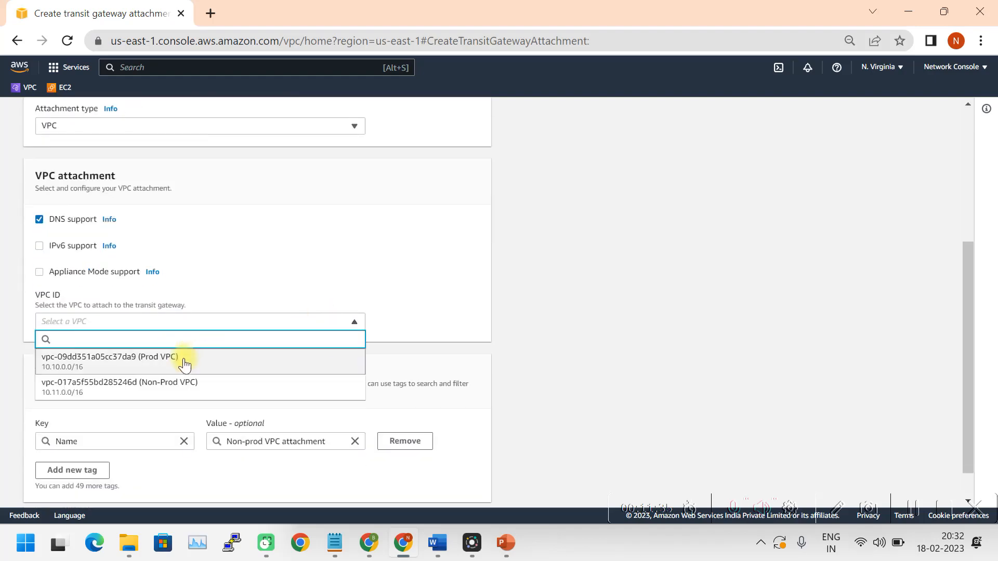
left_click(178, 382)
scroll(257, 369, "down", 3)
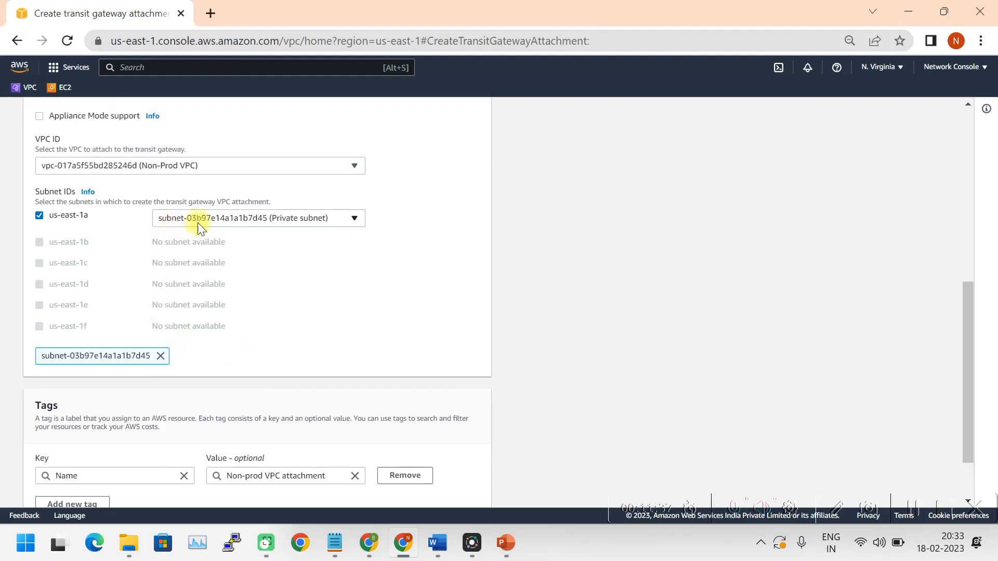
scroll(311, 283, "down", 2)
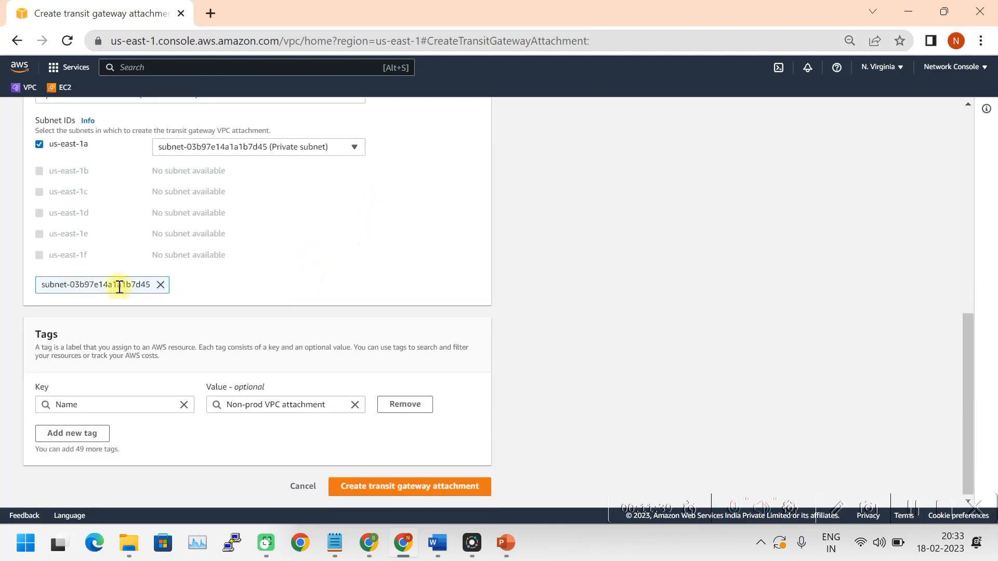
left_click(401, 487)
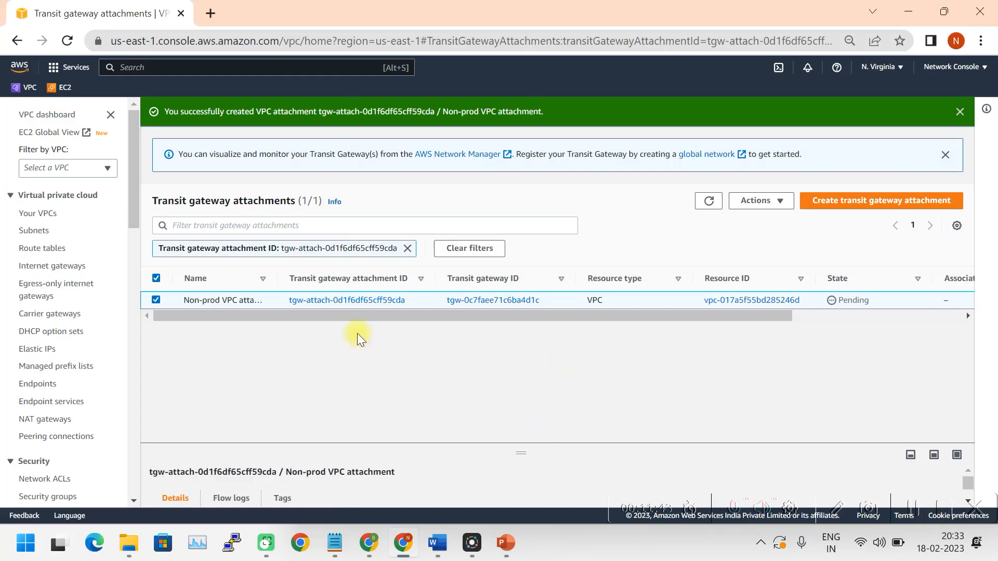
left_click(407, 248)
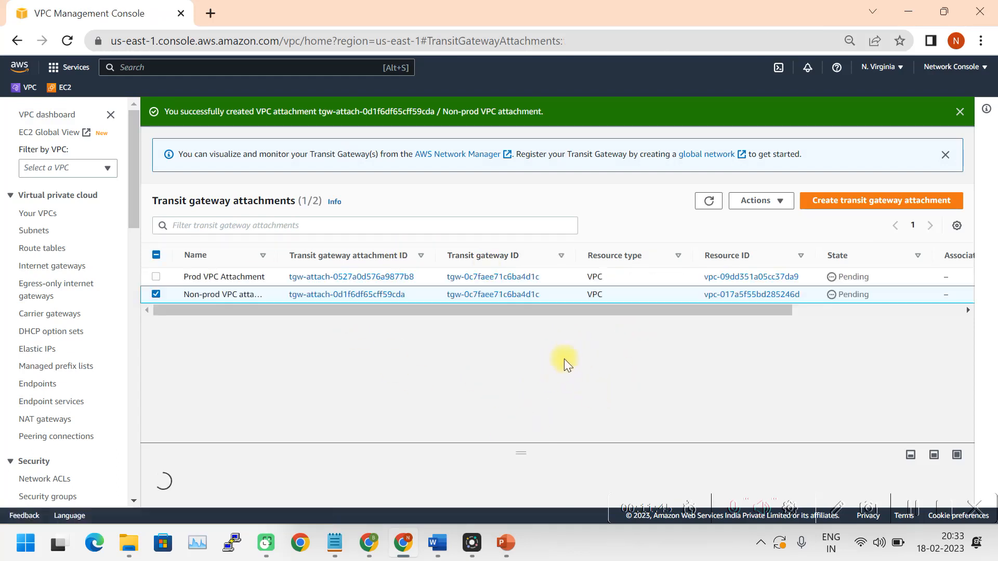
left_click_drag(278, 255, 320, 256)
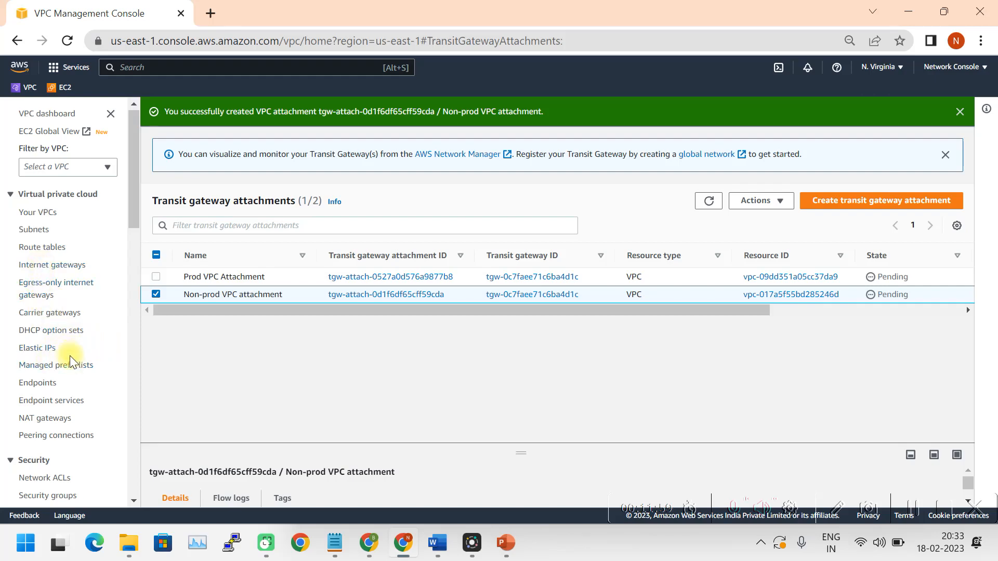
Step: Go to the transit gateway route tables, select the only table and examine its associations and propagations
scroll(65, 351, "down", 5)
scroll(65, 350, "down", 8)
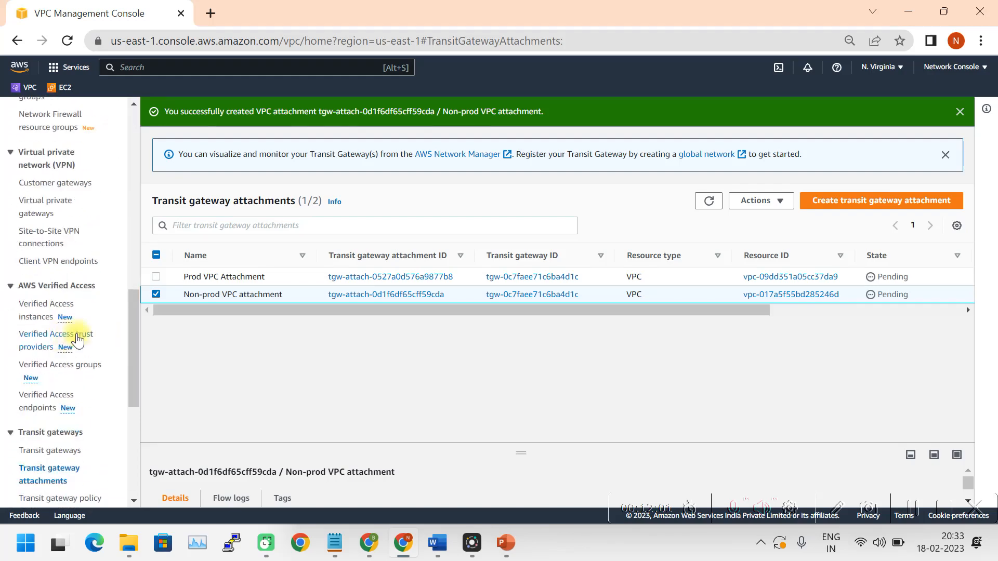
scroll(65, 341, "down", 6)
scroll(78, 343, "up", 2)
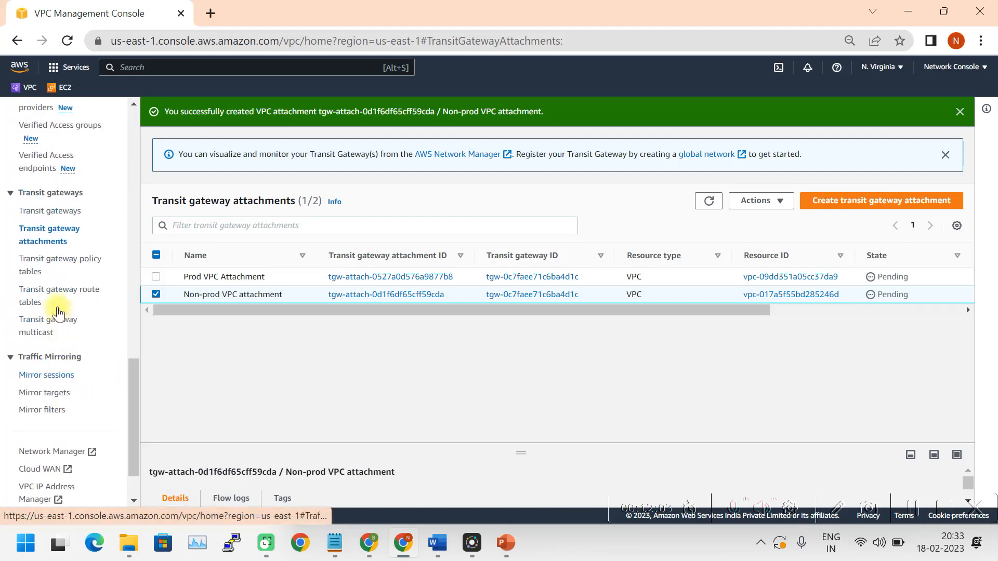
left_click(65, 310)
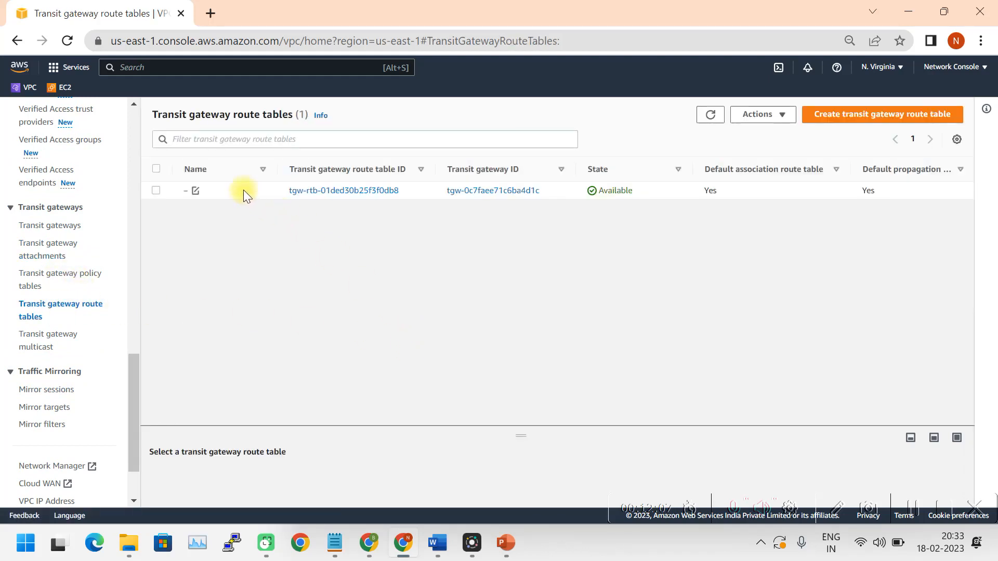
left_click(155, 191)
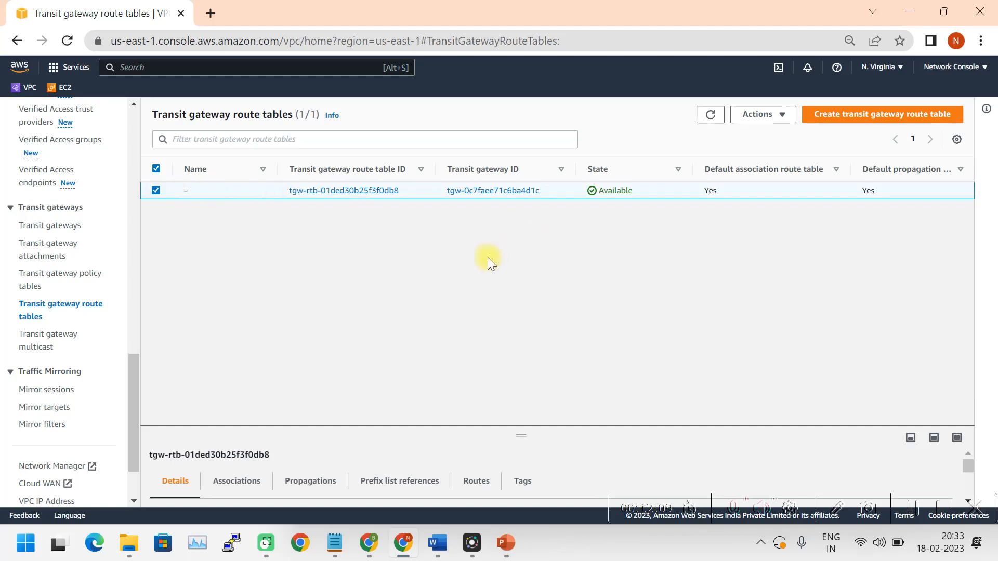
left_click(237, 479)
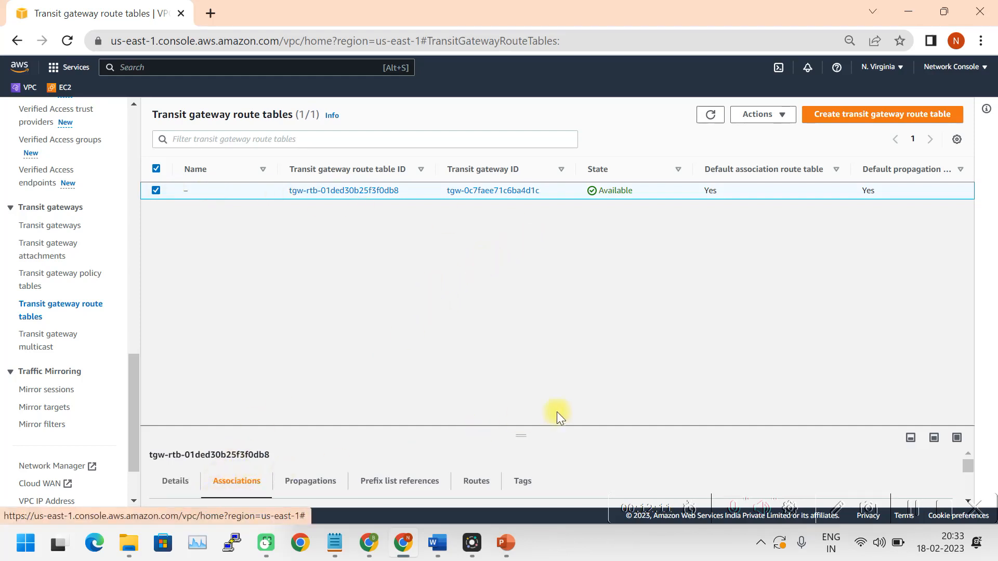
left_click_drag(523, 427, 562, 248)
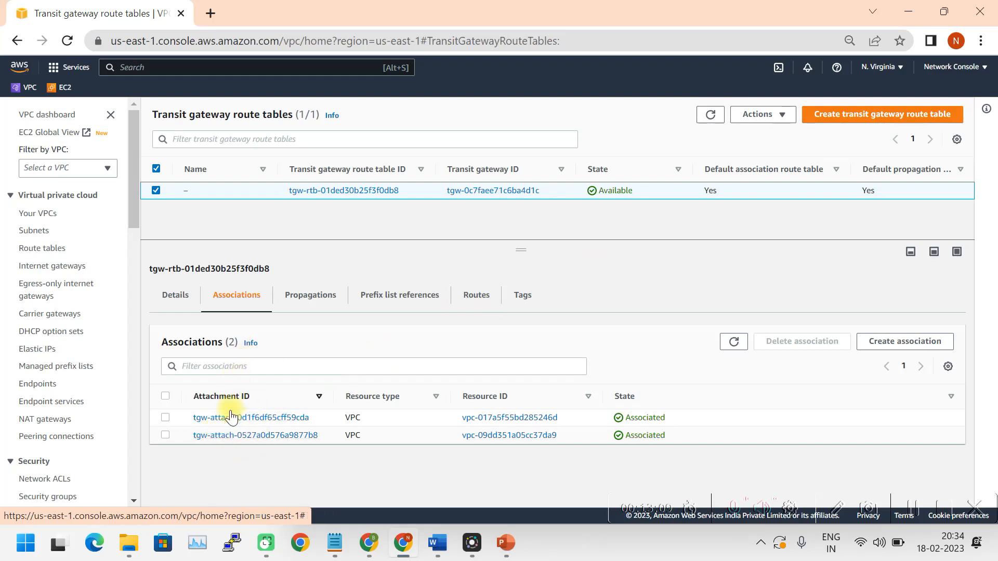
left_click(310, 294)
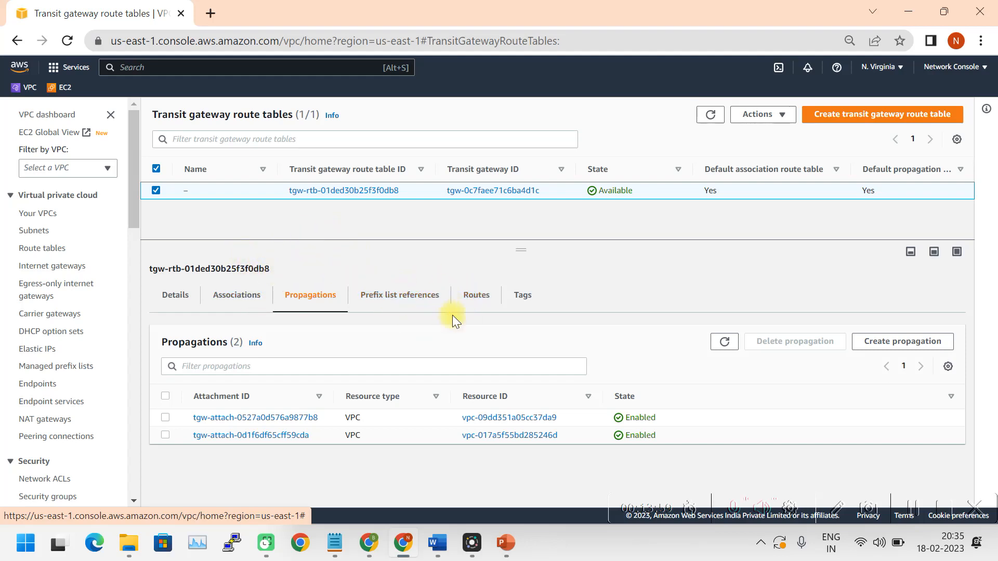
left_click(245, 300)
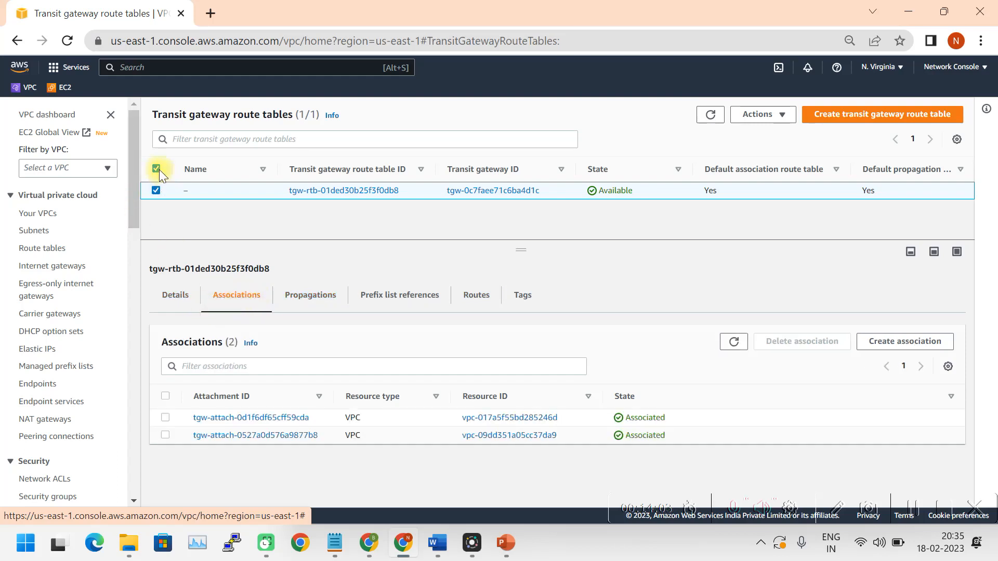
Step: Try to delete the default transit gateway route table, dismiss the dialog and clear the table's selection
left_click(157, 191)
left_click(155, 191)
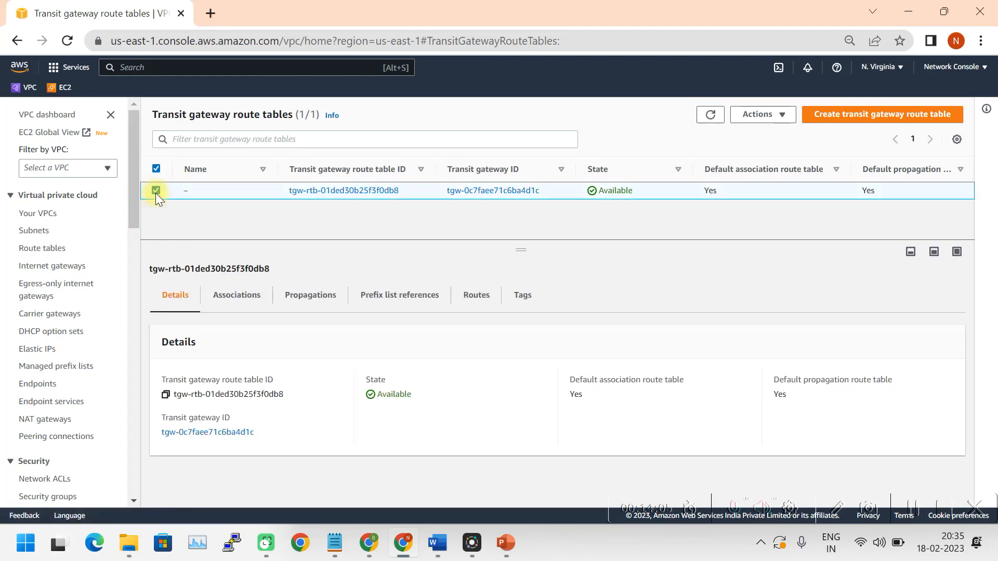
left_click(781, 117)
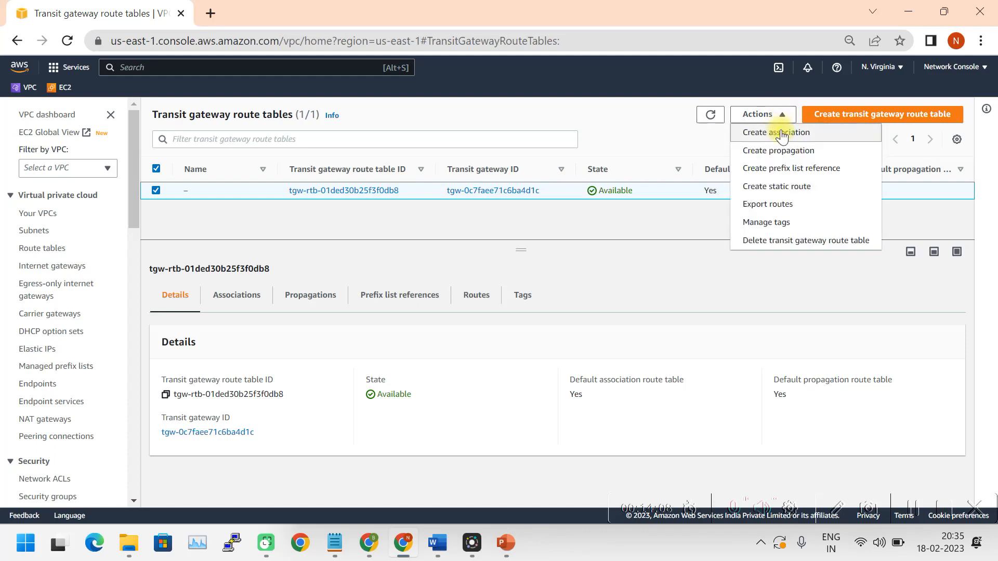
left_click(802, 242)
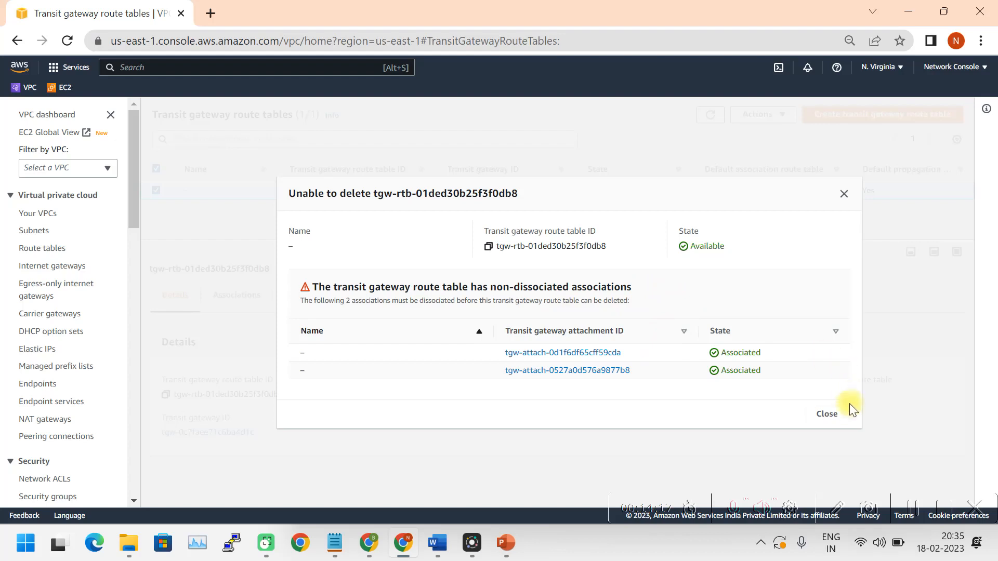
left_click(827, 415)
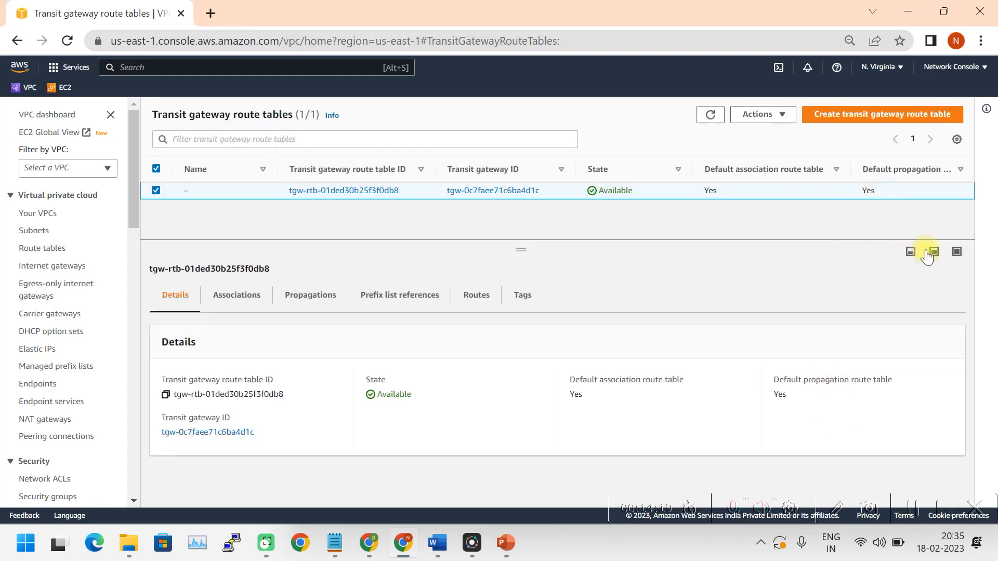
left_click(155, 191)
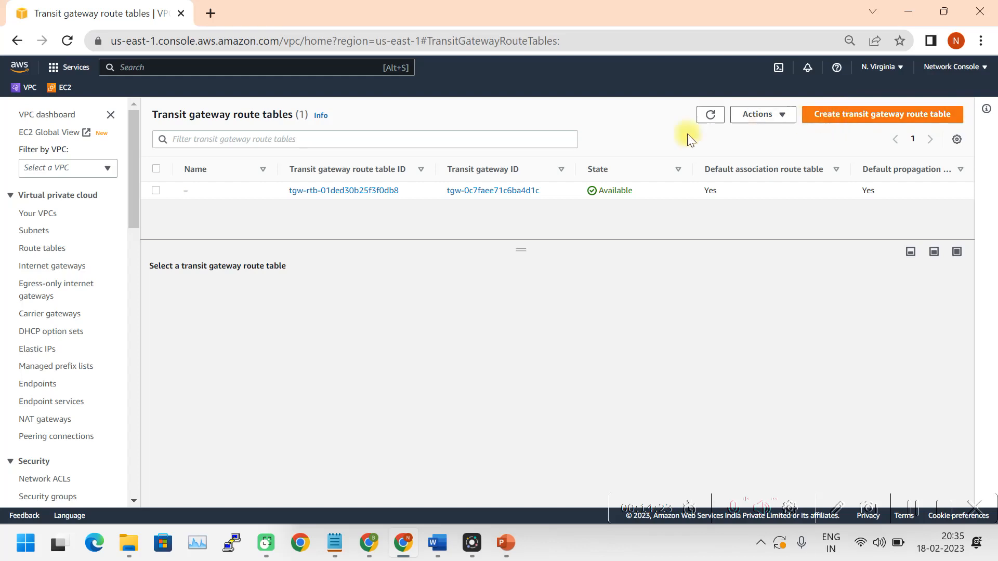
Step: Create a transit gateway route table named Inter VPC- Routing table for the existing transit gateway
left_click(838, 115)
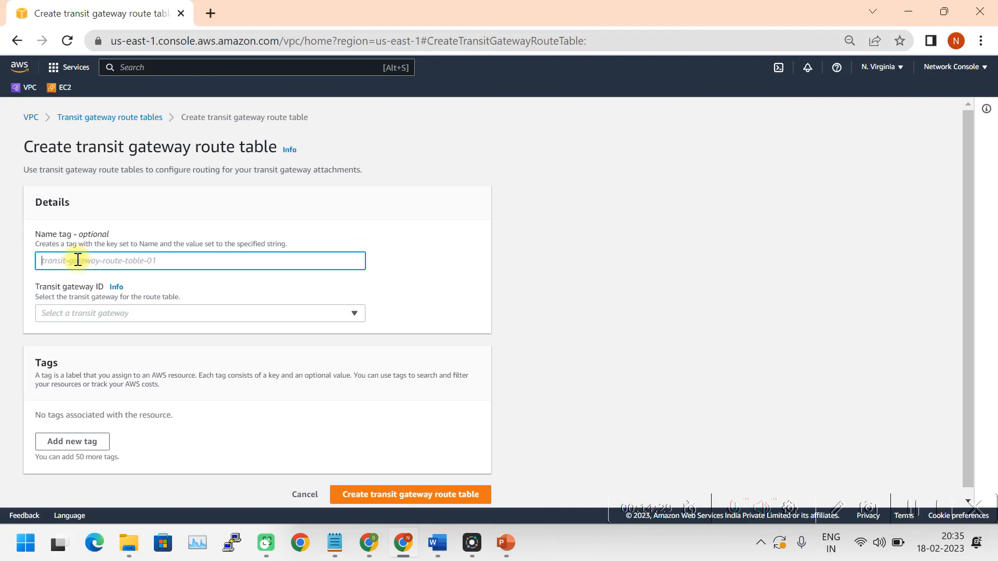
type("Routeing")
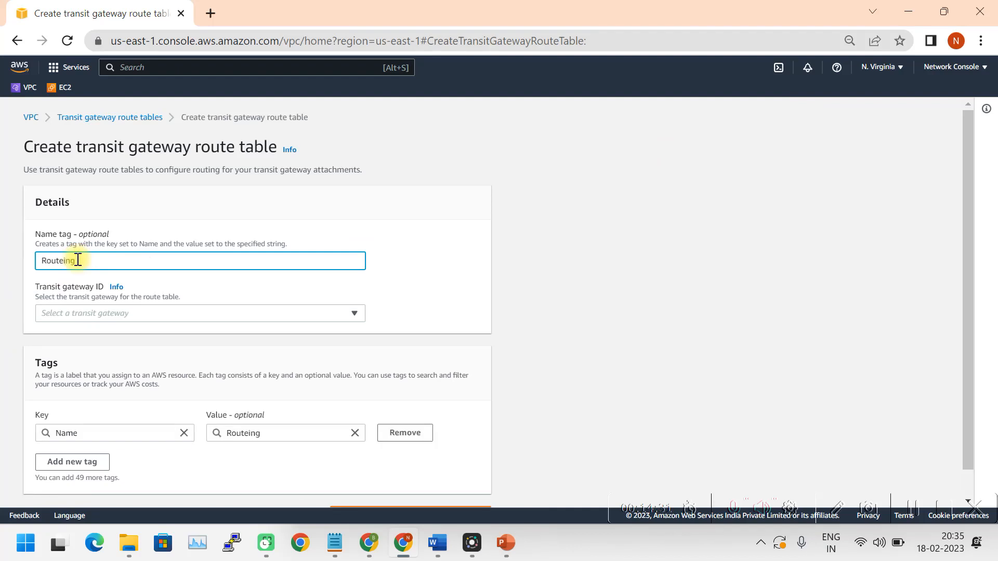
key("BackSpace")
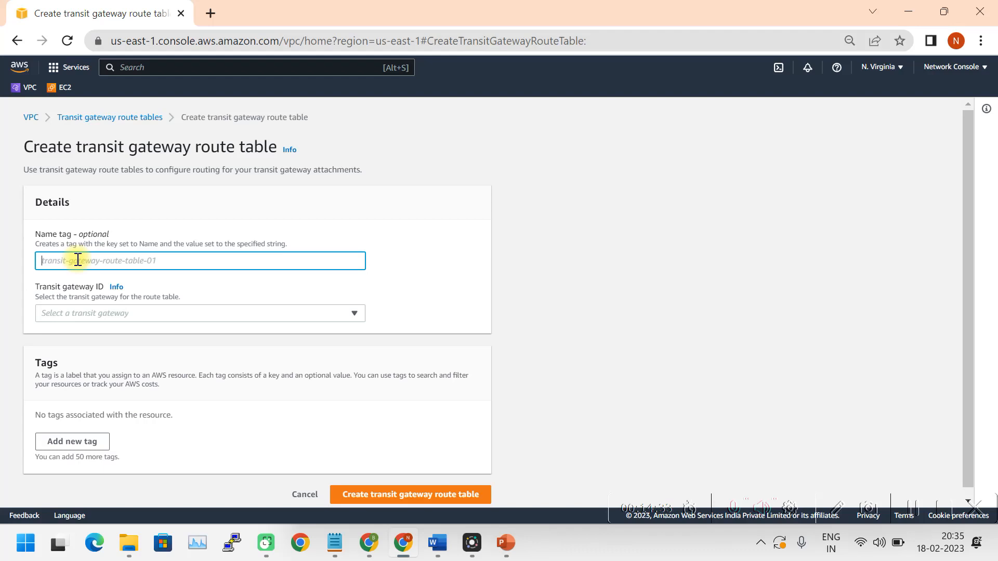
type("Inter VPC- Routing table")
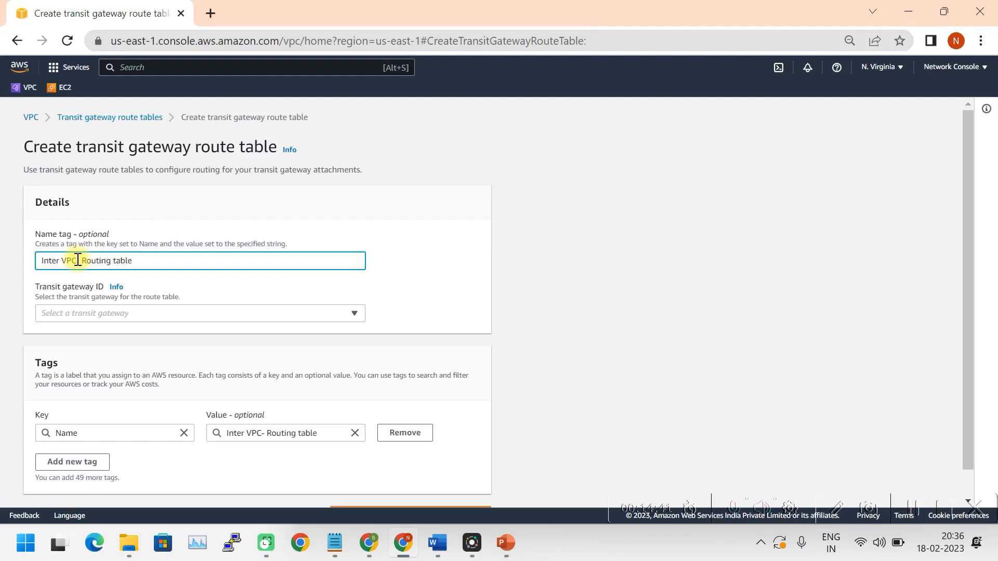
left_click(108, 313)
left_click(148, 352)
scroll(392, 405, "down", 1)
left_click(454, 486)
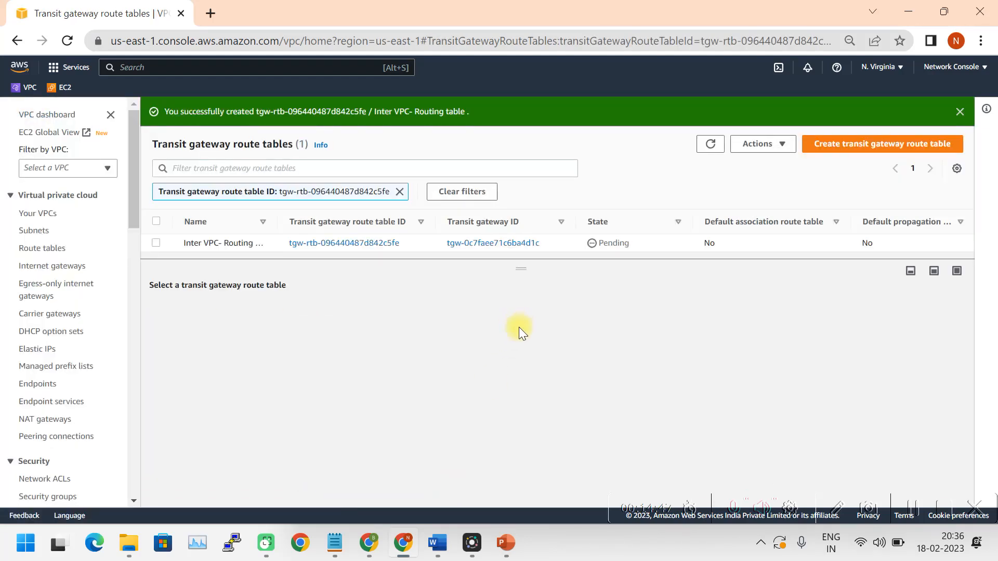
Step: Show all transit gateway route tables without the filter and check the associations of Inter VPC- Routing table
left_click(399, 191)
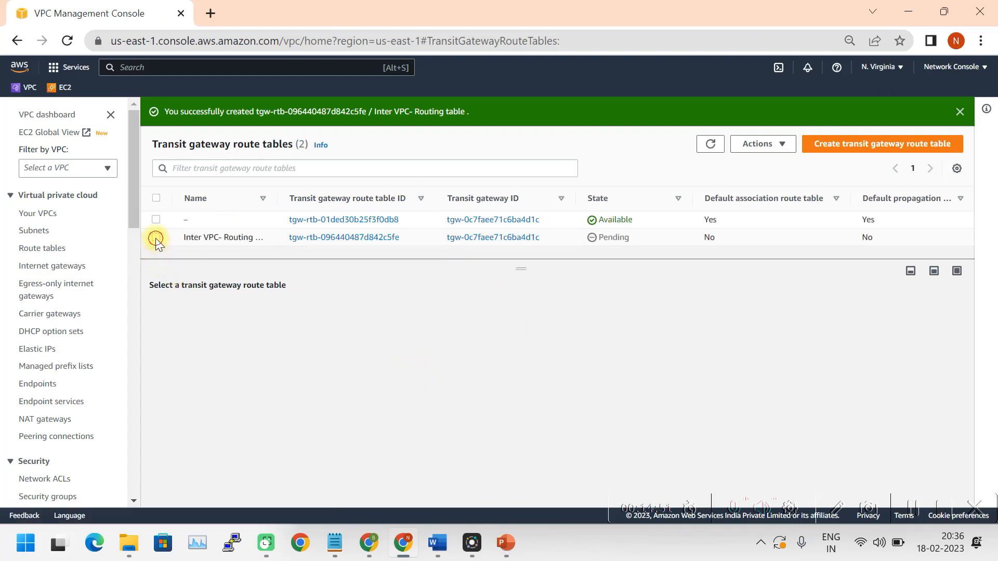
left_click(156, 238)
left_click(239, 314)
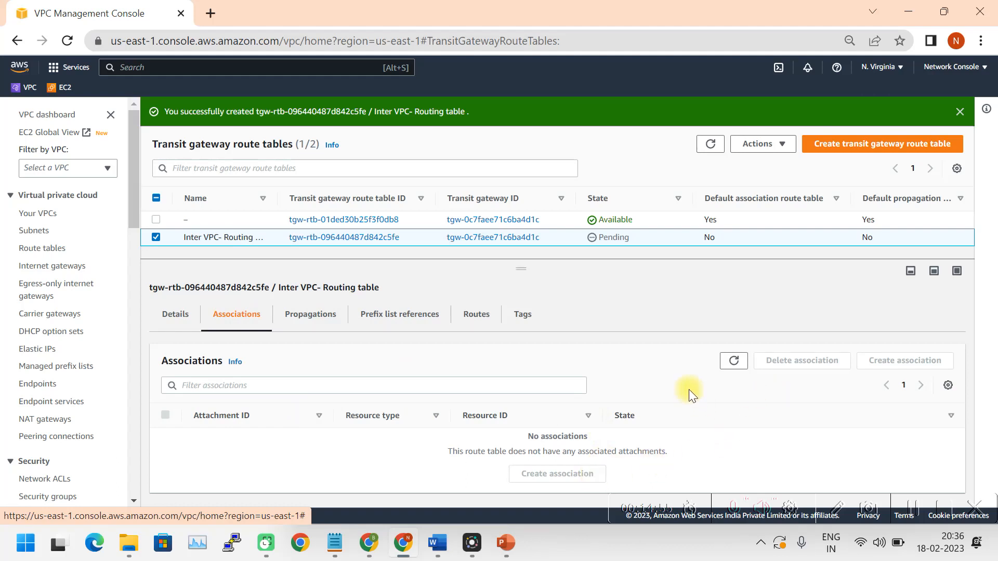
left_click(734, 362)
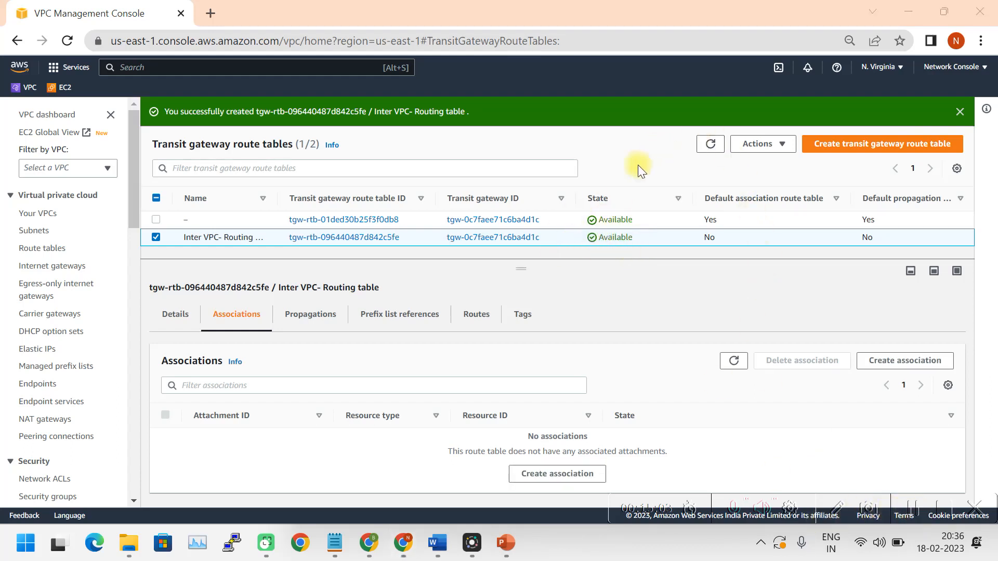
Step: Try to associate the Prod VPC Attachment with Inter VPC- Routing table, and leave the association form
left_click(549, 474)
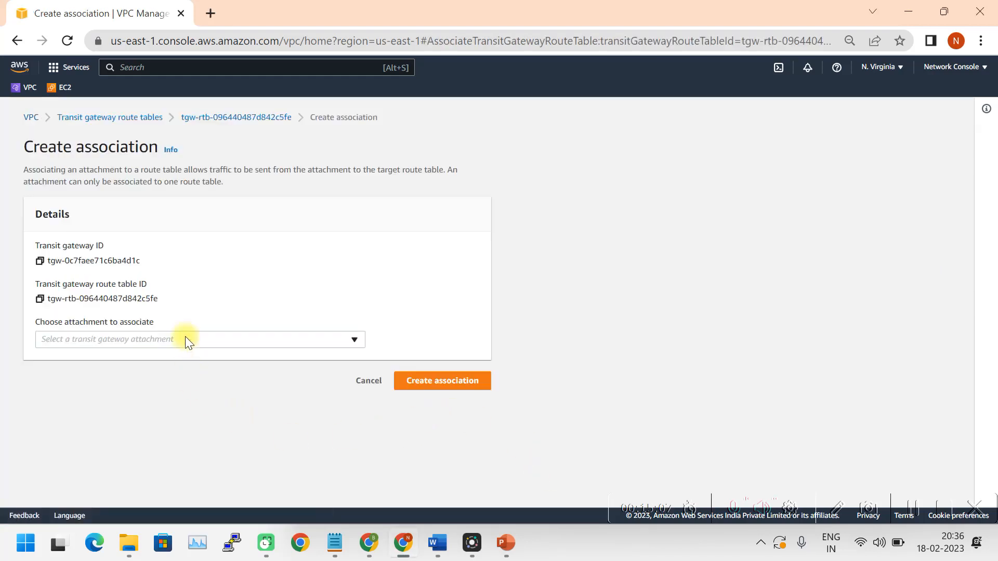
left_click(185, 339)
left_click(179, 378)
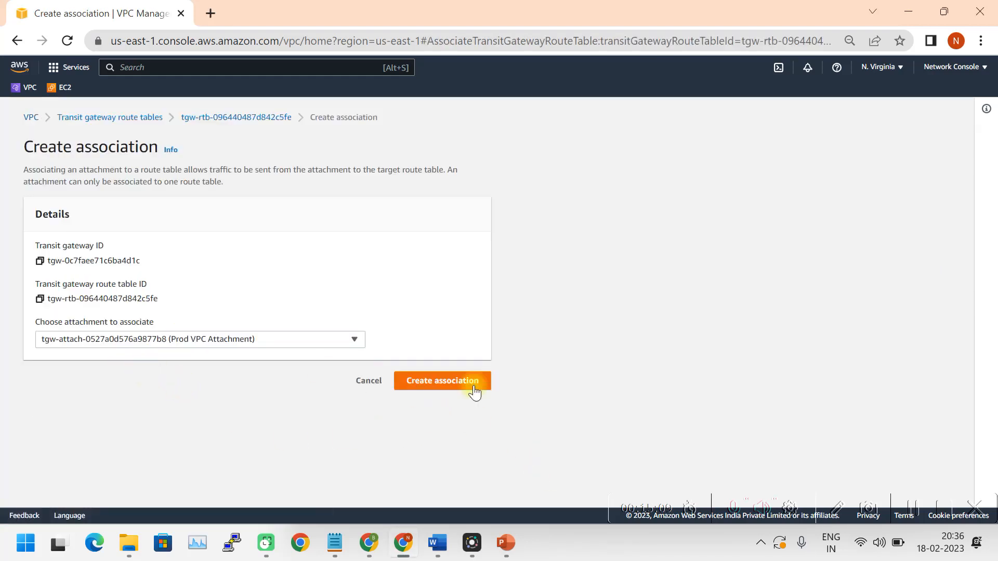
left_click(468, 384)
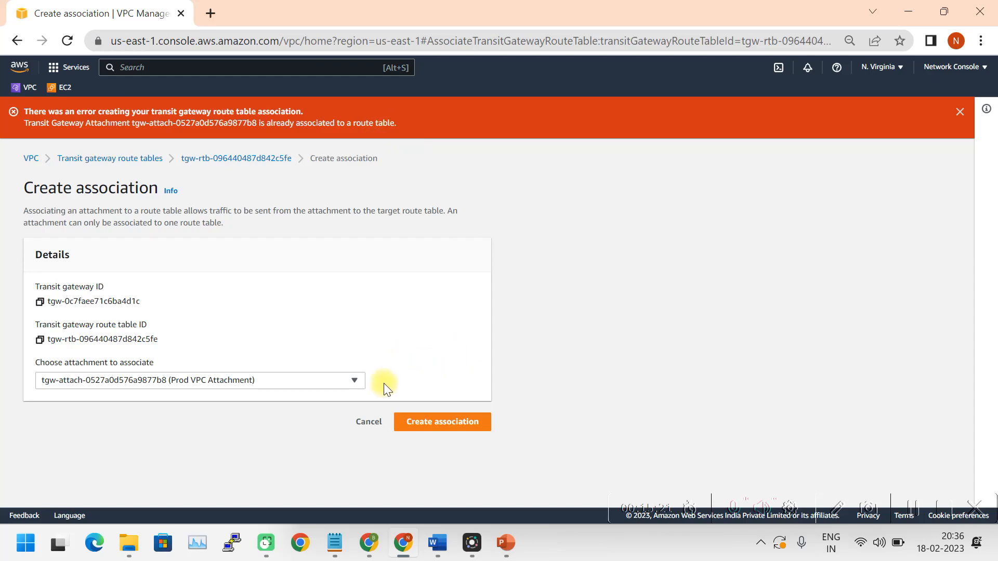
left_click(377, 421)
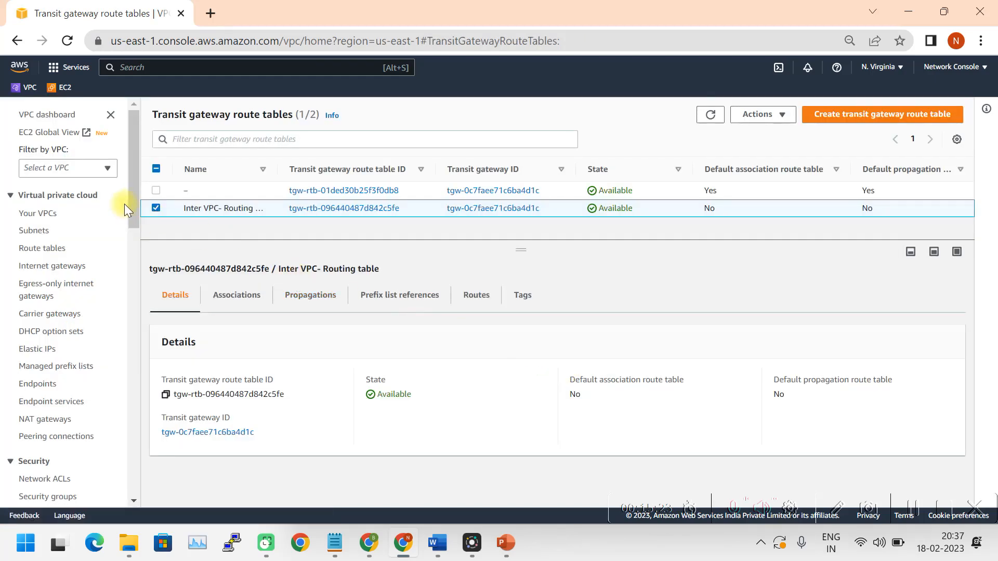
Step: Delete both VPC attachment associations from the unnamed default transit gateway route table
left_click(155, 208)
left_click(156, 191)
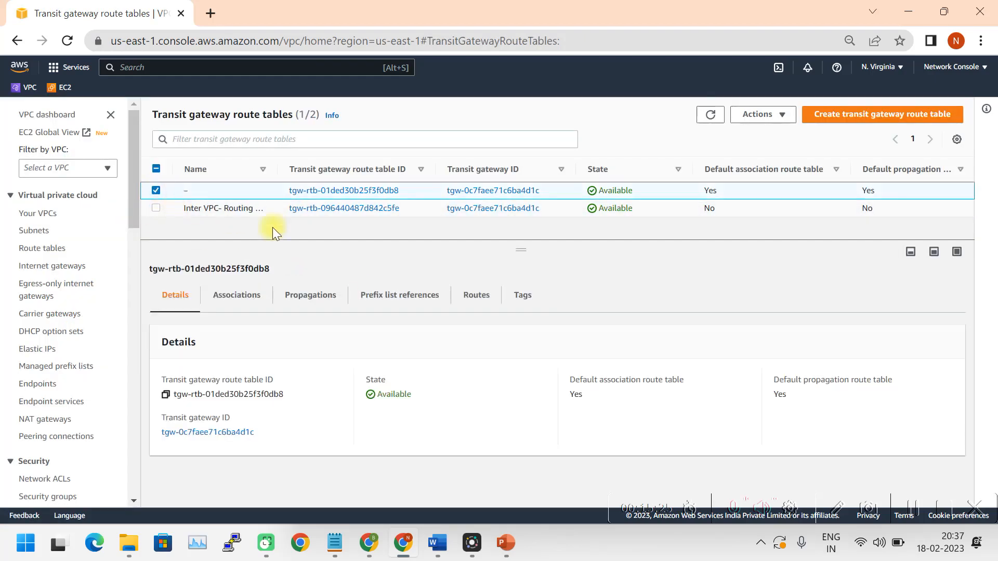
left_click(237, 296)
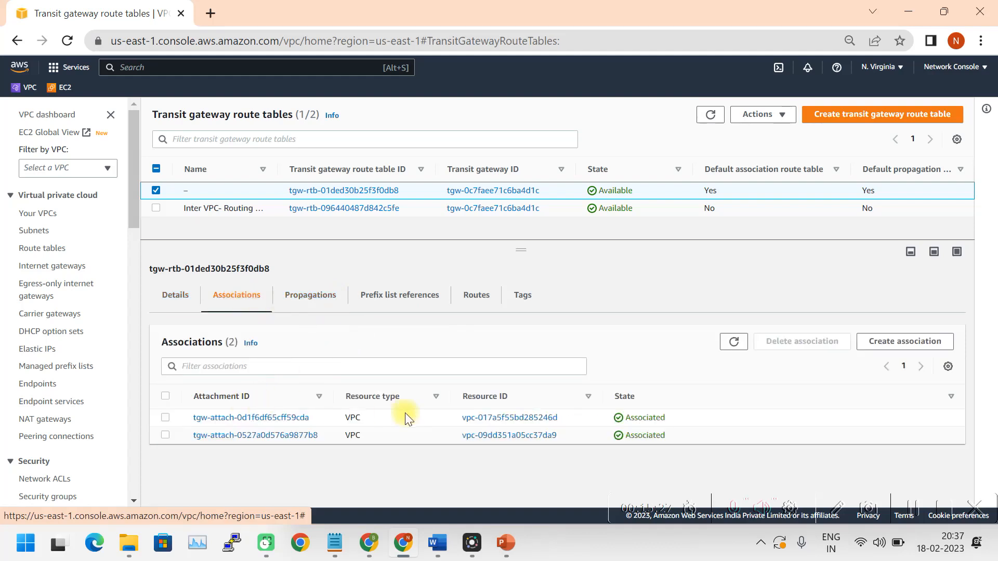
left_click(165, 417)
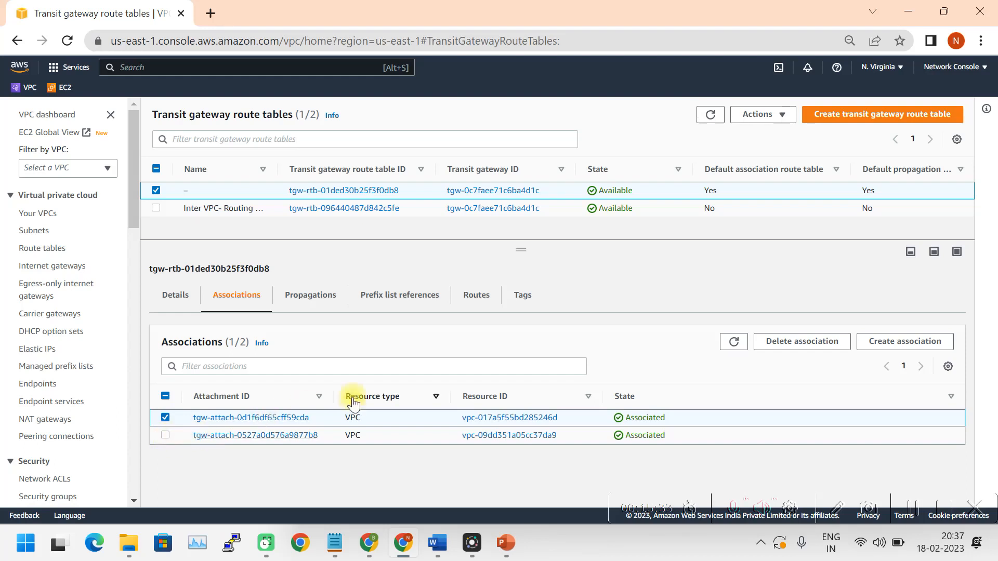
left_click(797, 342)
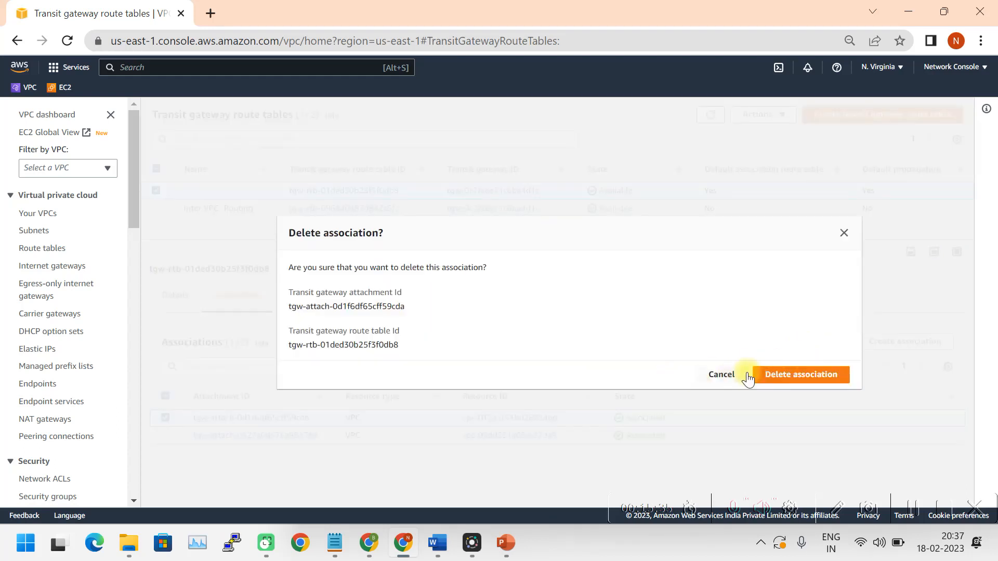
left_click(785, 375)
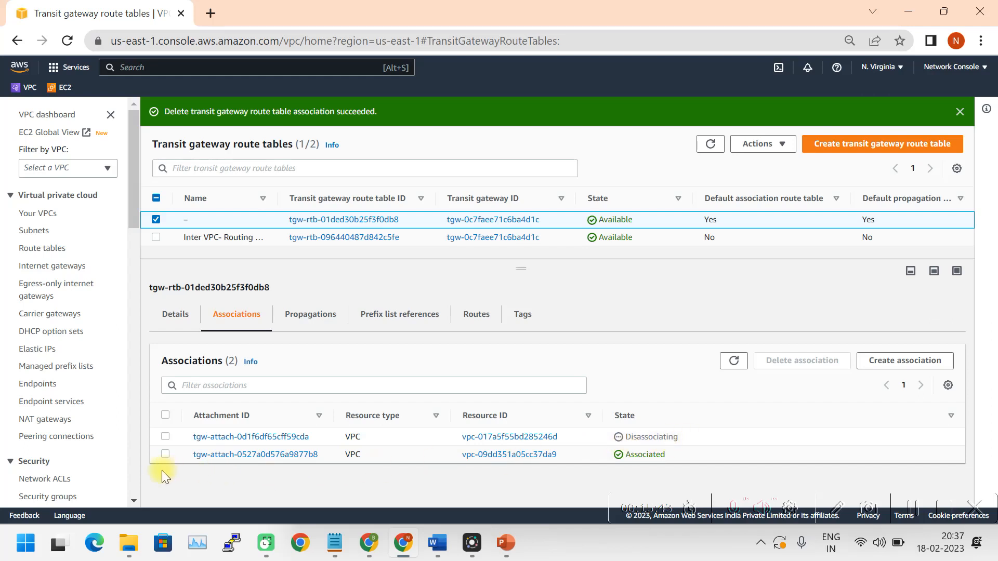
left_click(165, 455)
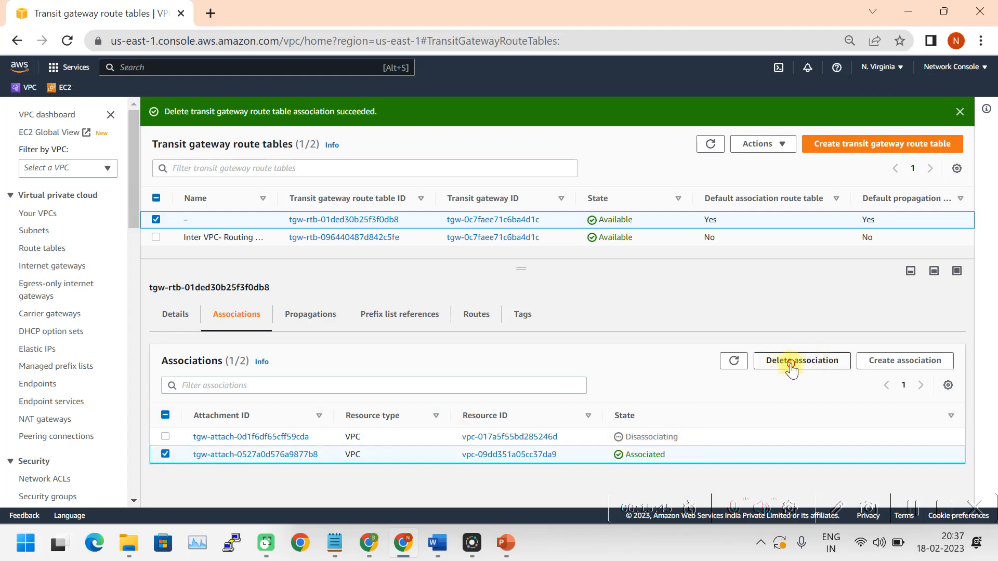
left_click(790, 365)
left_click(812, 377)
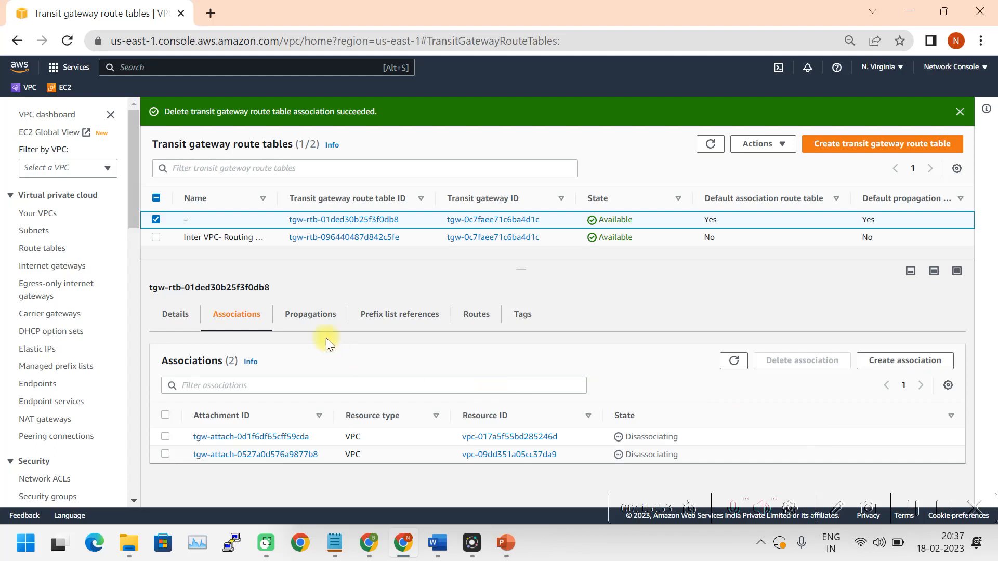
Step: Delete both VPC attachment propagations from the default transit gateway route table, one at a time
left_click(308, 316)
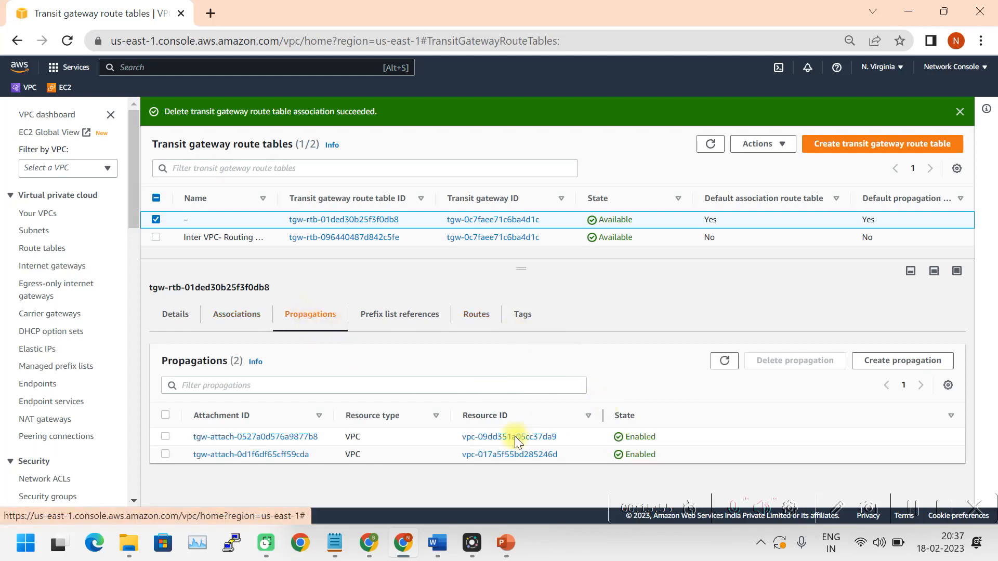
left_click(165, 436)
left_click(166, 454)
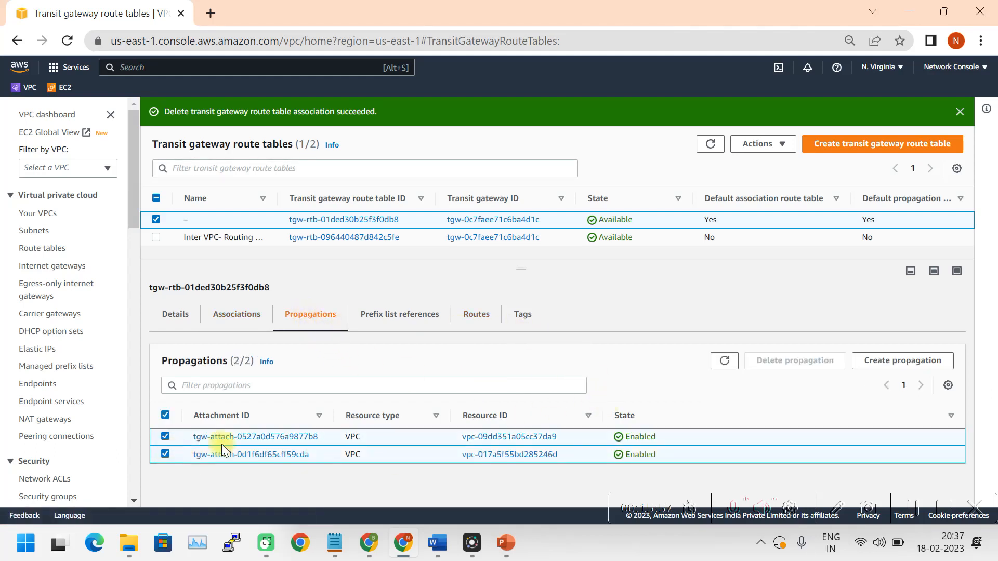
left_click(165, 455)
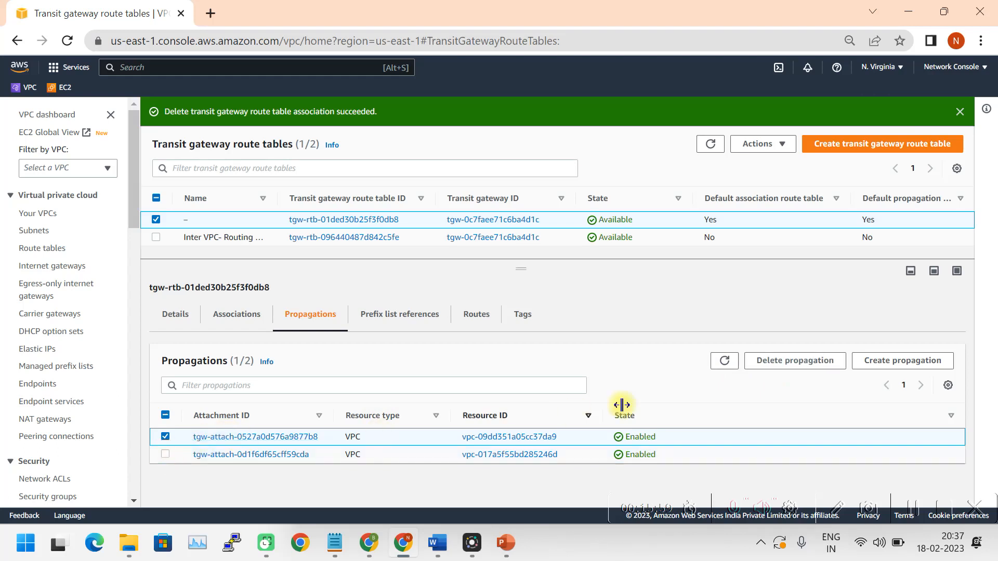
left_click(803, 364)
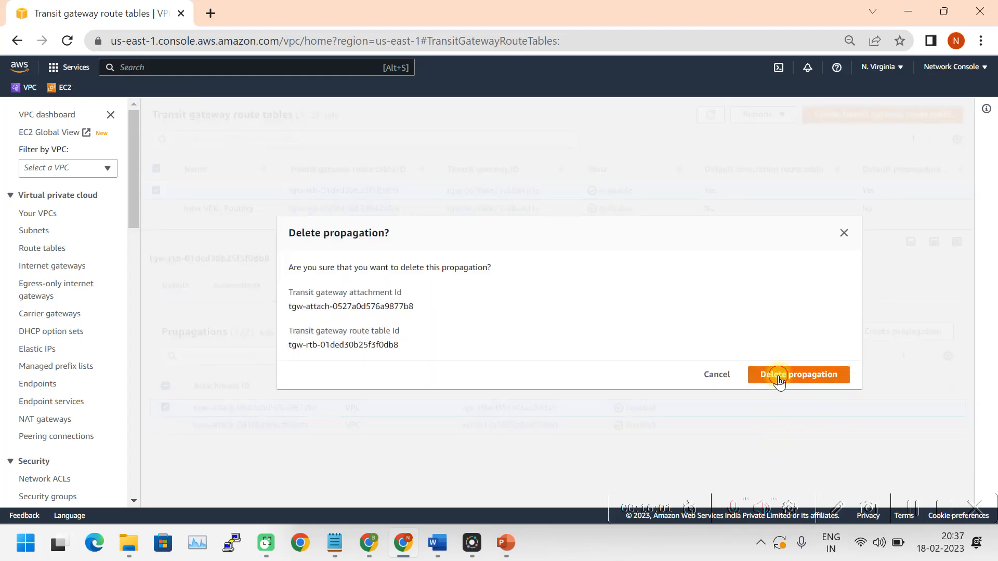
left_click(777, 376)
left_click(166, 436)
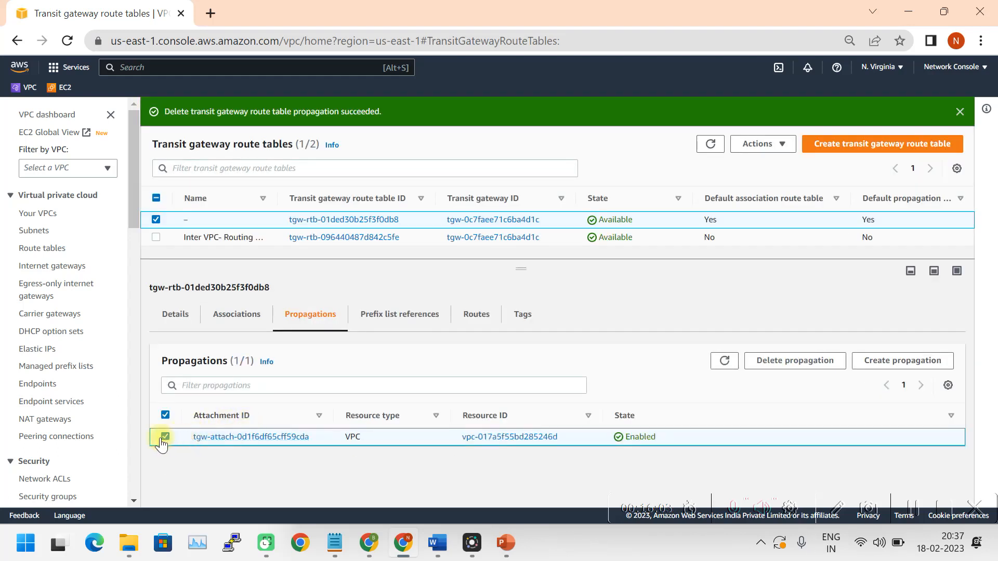
left_click(795, 360)
left_click(793, 384)
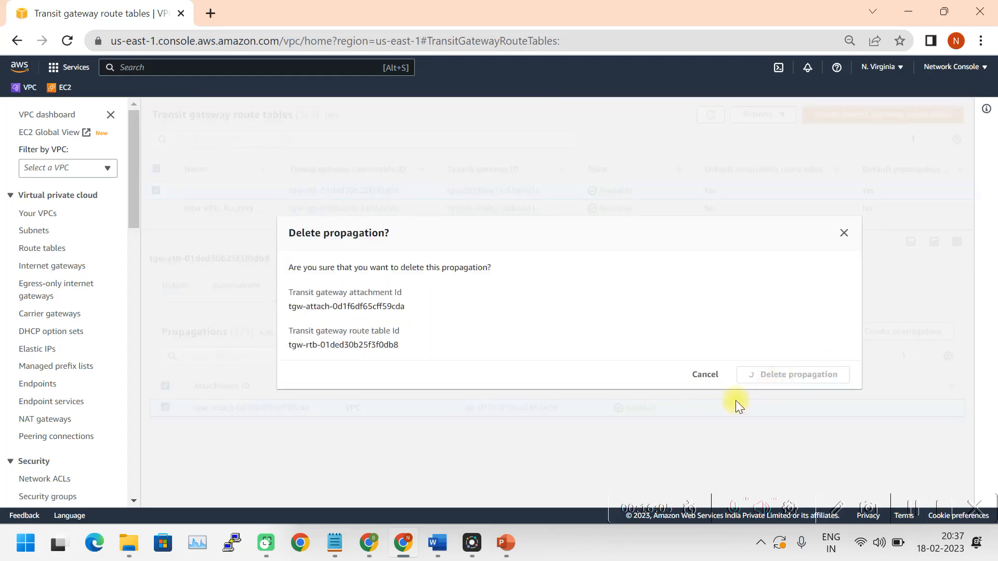
Step: Check the default route table's routes and refreshed propagations for remaining entries
left_click(401, 313)
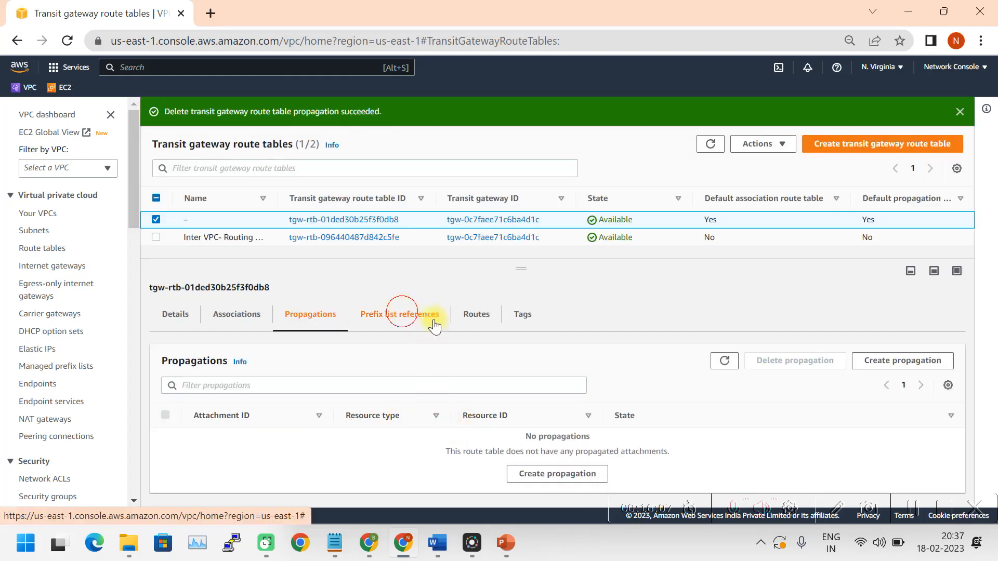
left_click(480, 315)
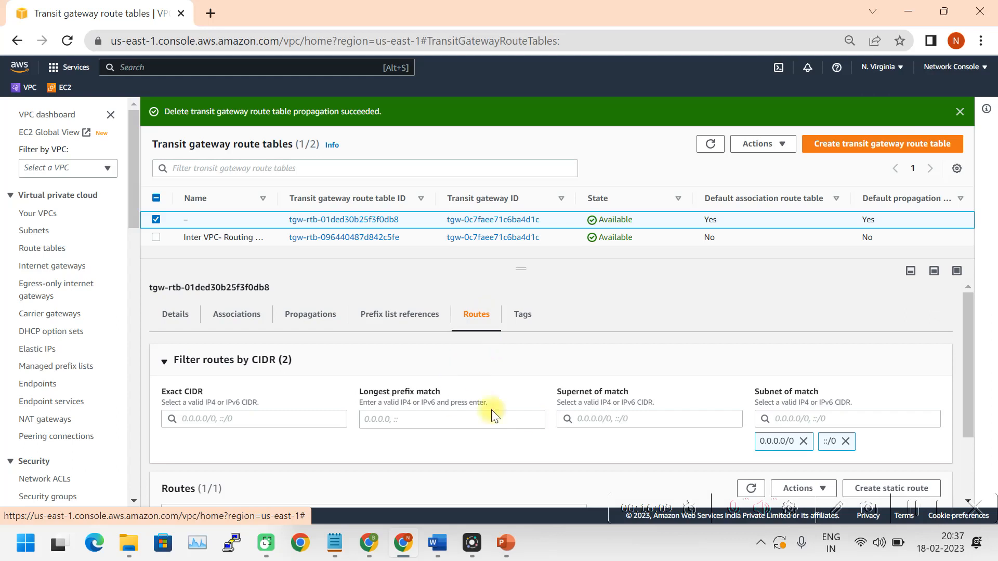
scroll(520, 416, "down", 2)
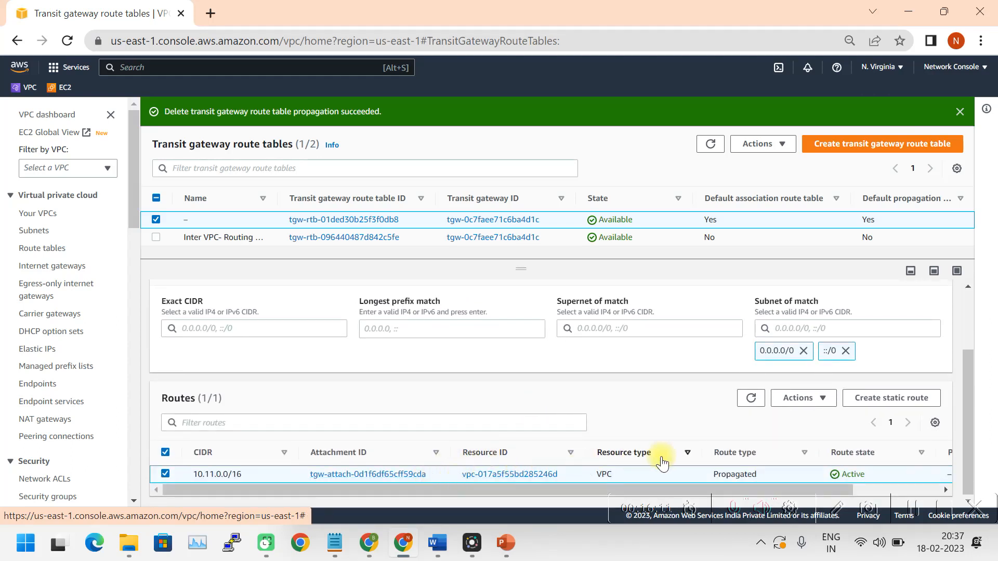
scroll(777, 459, "up", 2)
left_click(384, 319)
left_click(328, 323)
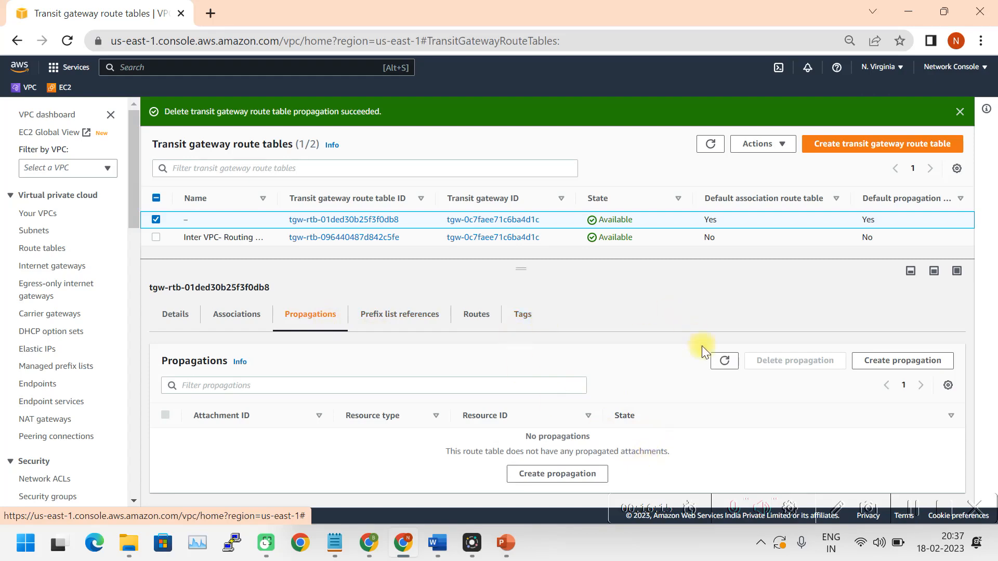
left_click(724, 361)
left_click(485, 327)
scroll(616, 360, "down", 3)
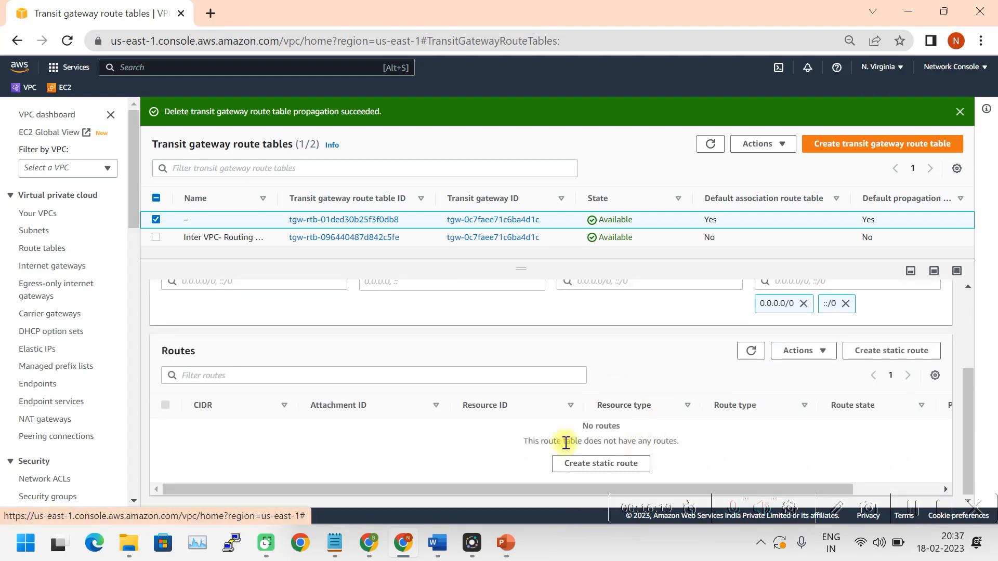
Step: Review the default transit gateway route table's associations, propagations, prefix list references and routes for leftover entries
scroll(602, 448, "up", 3)
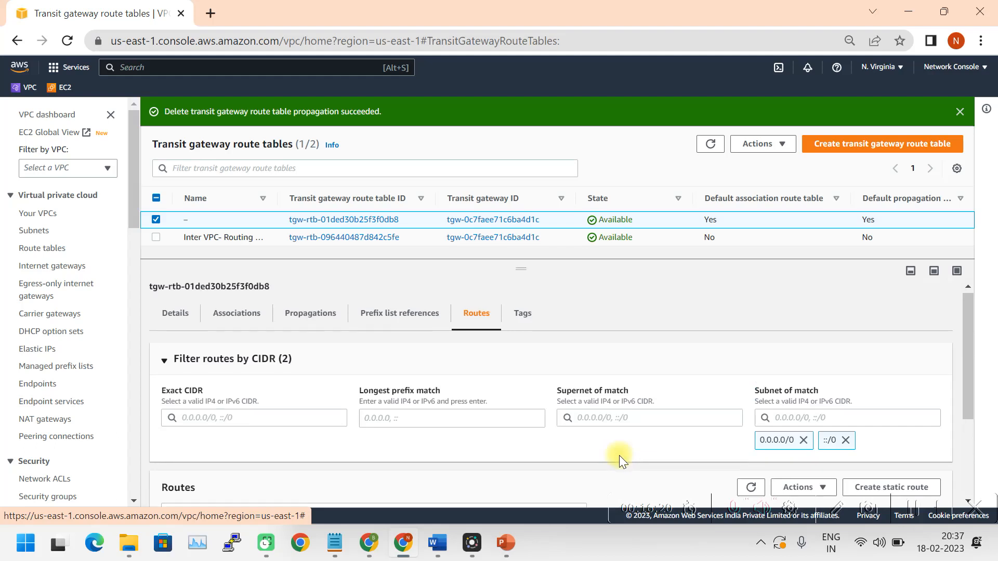
left_click(237, 323)
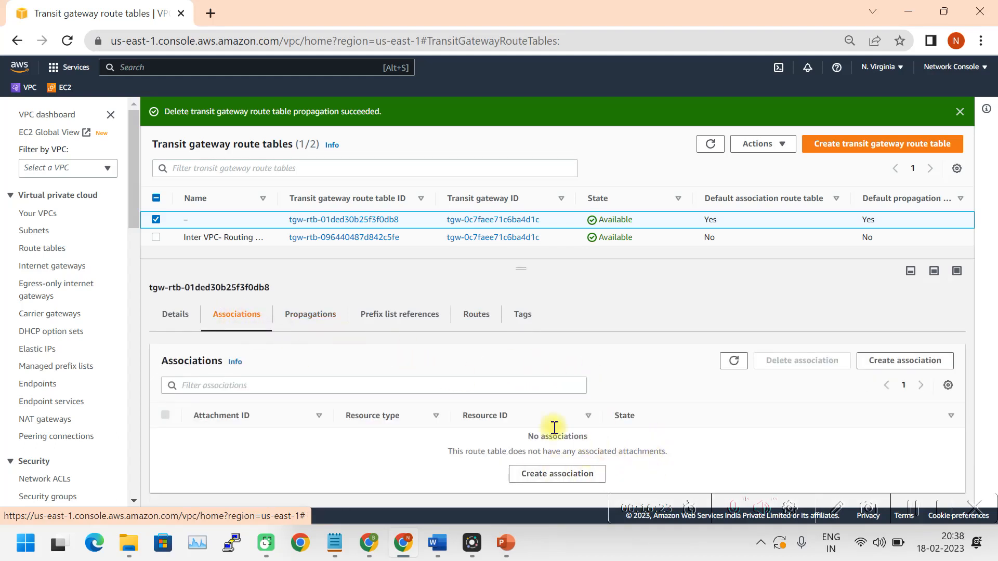
left_click(322, 319)
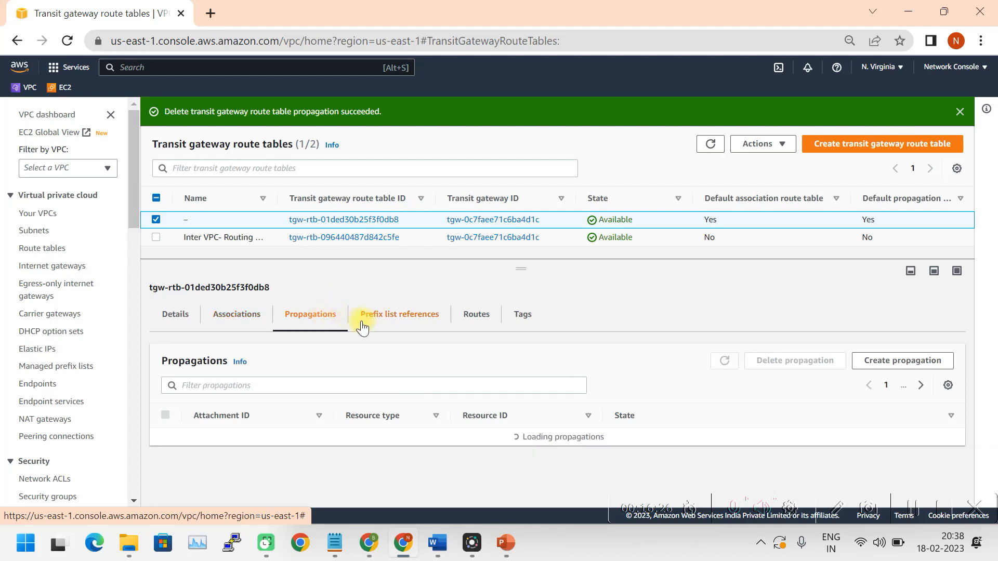
left_click(389, 321)
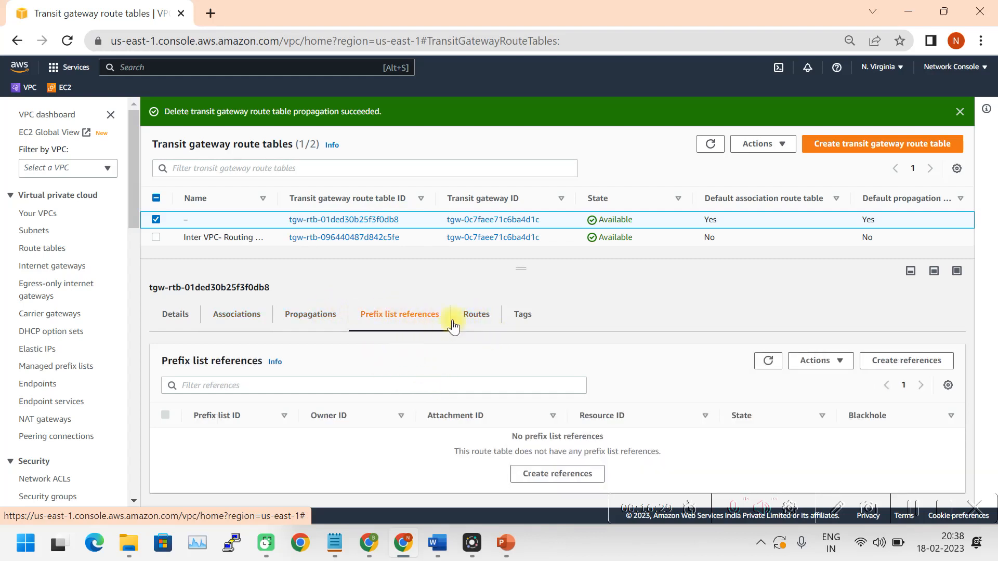
left_click(475, 318)
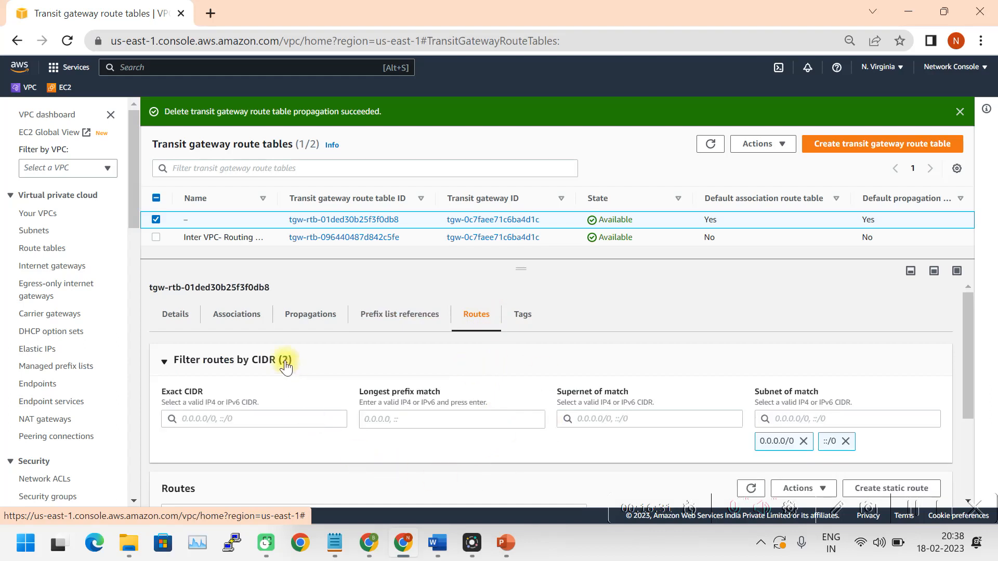
Step: Create an association for the Prod VPC Attachment in the Inter VPC- Routing table
left_click(157, 220)
left_click(156, 237)
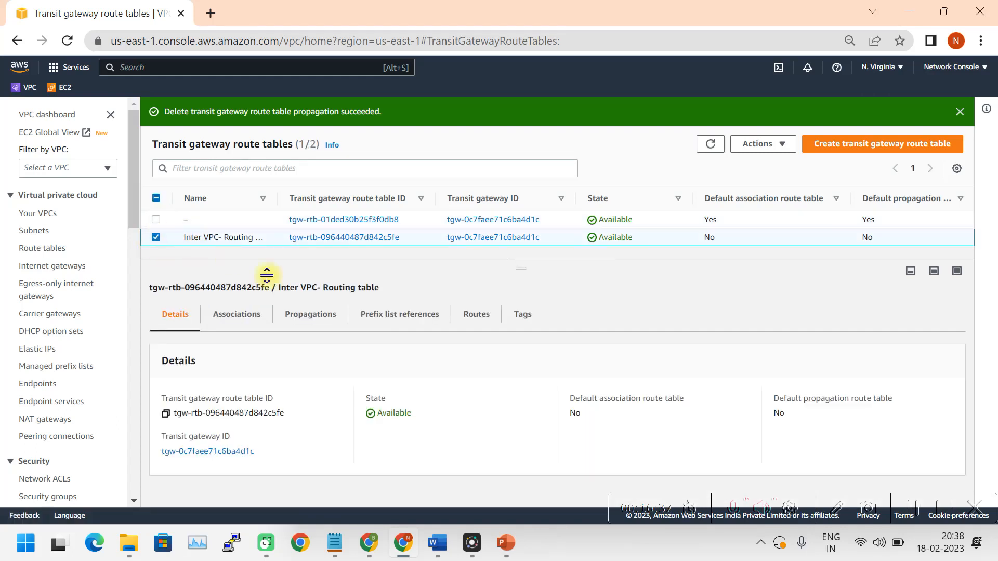
left_click(248, 316)
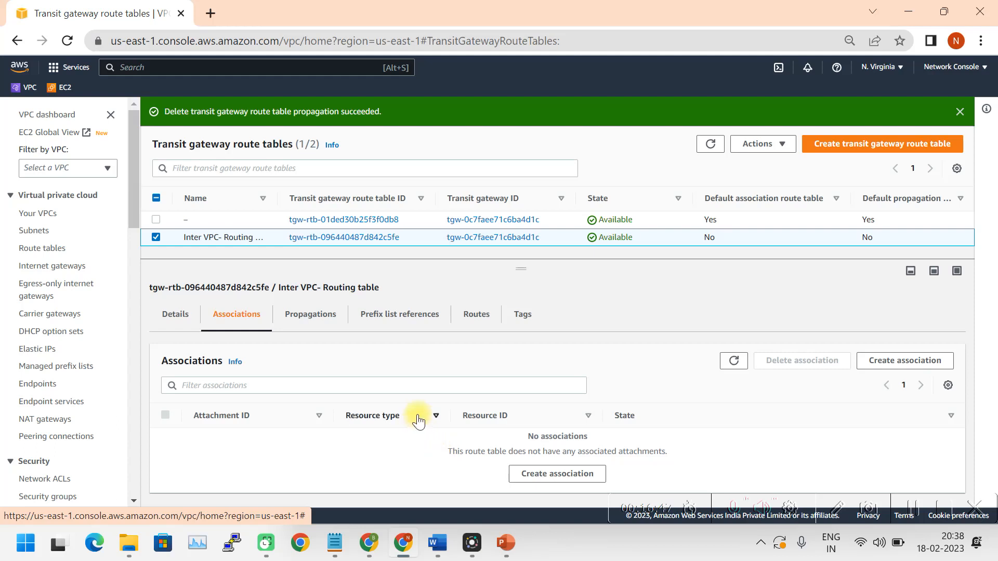
left_click(557, 476)
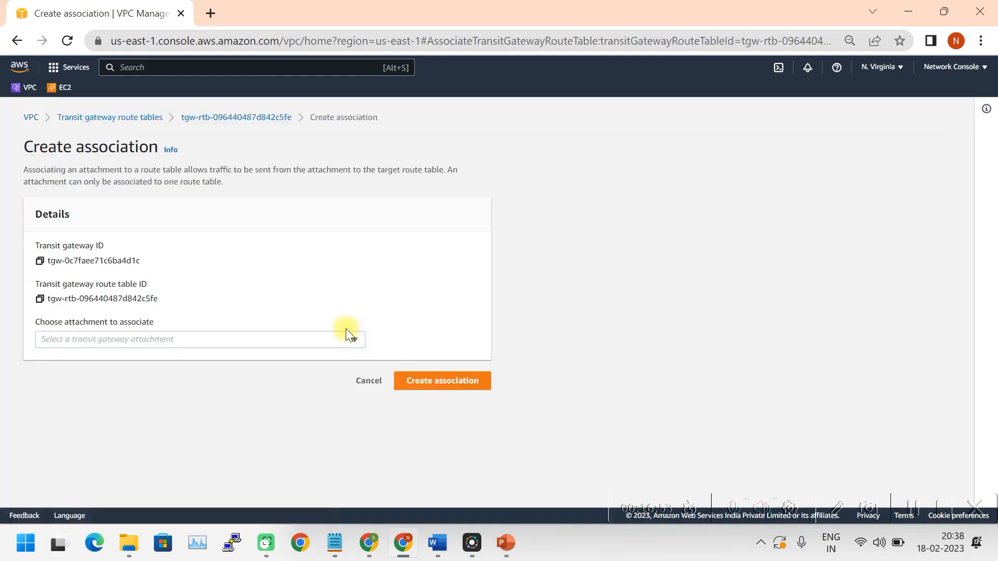
left_click(247, 342)
left_click(218, 375)
left_click(445, 380)
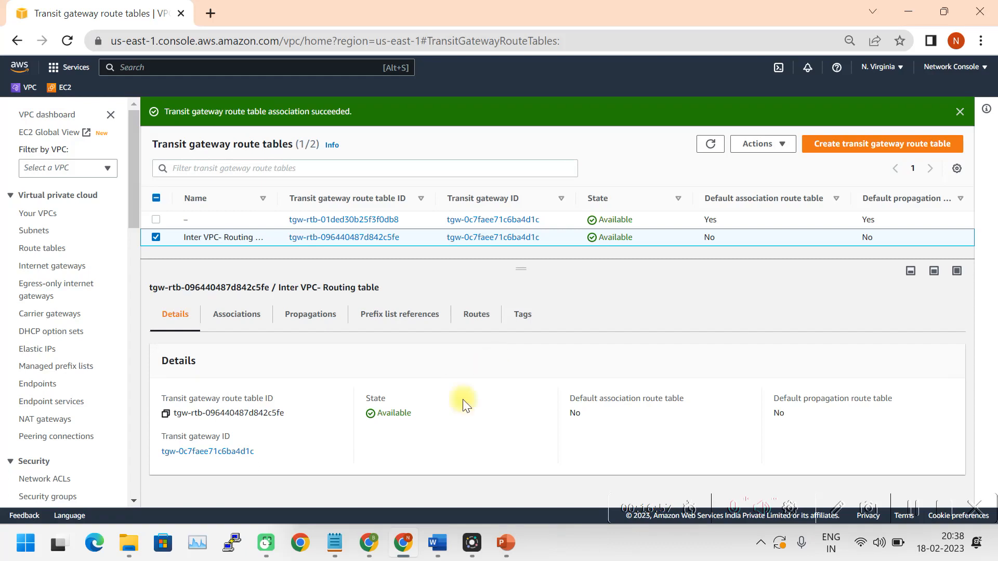
Step: Associate the Non-prod VPC attachment with the Inter VPC- Routing table and refresh its associations list
left_click(236, 314)
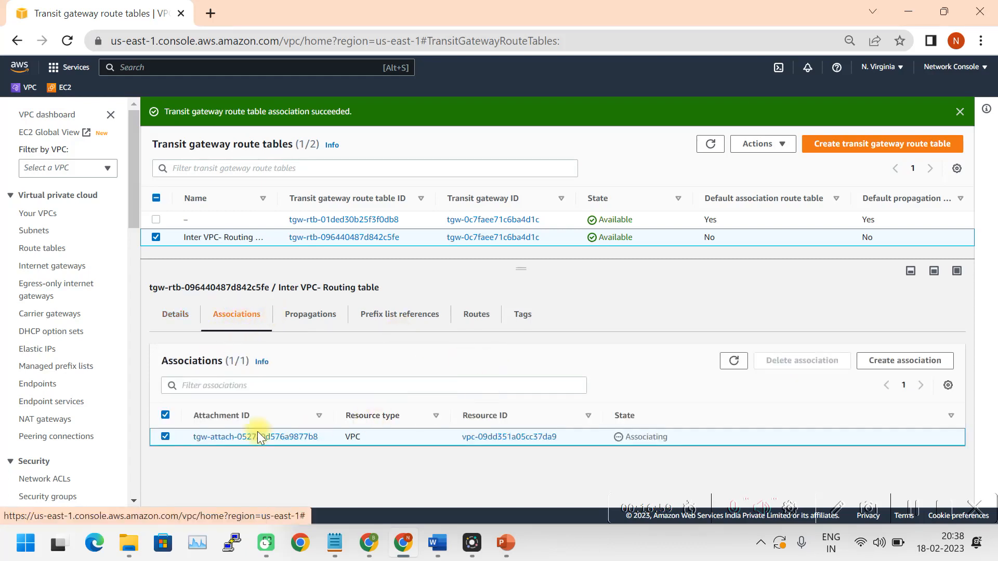
left_click(902, 364)
left_click(165, 341)
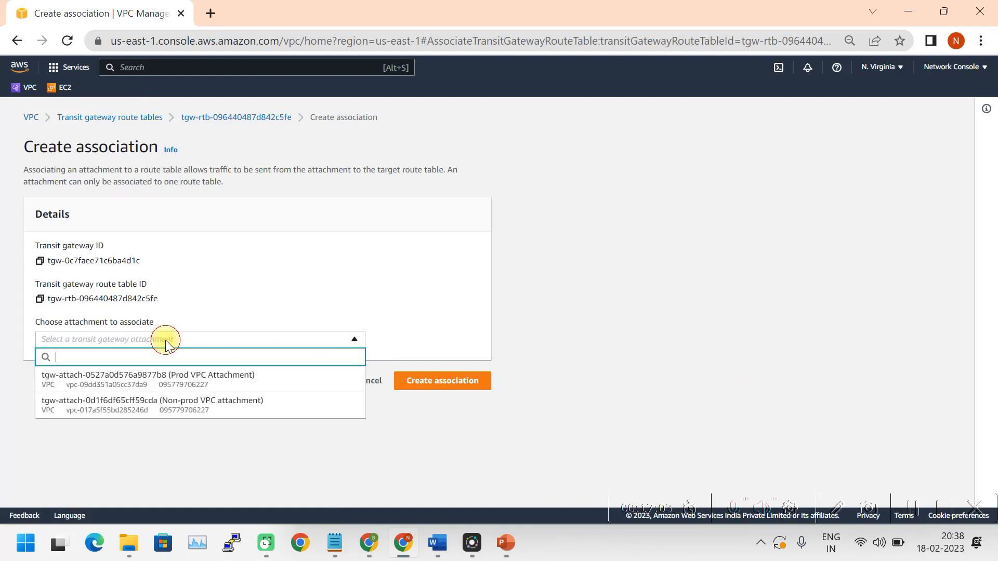
left_click(167, 402)
left_click(436, 382)
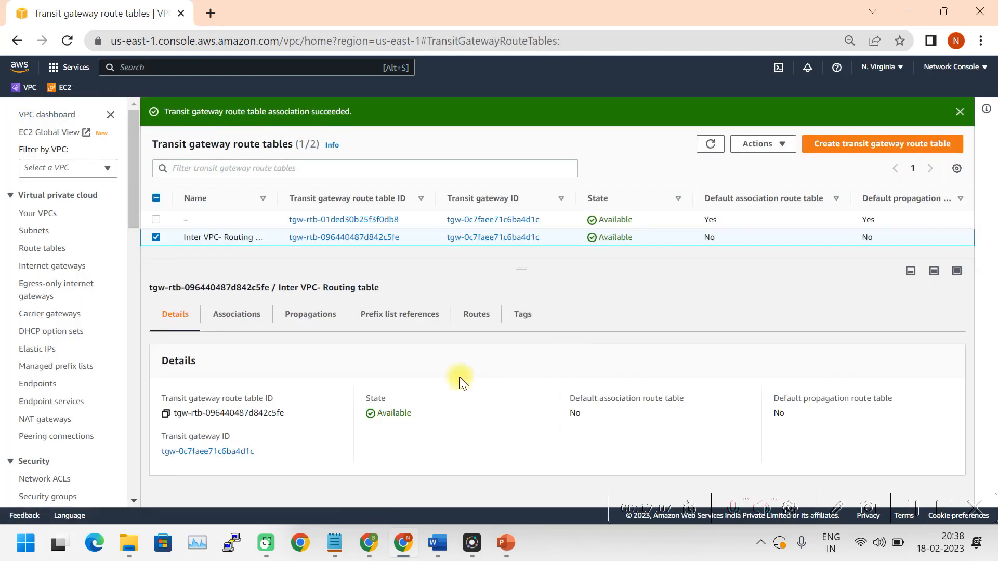
left_click(236, 316)
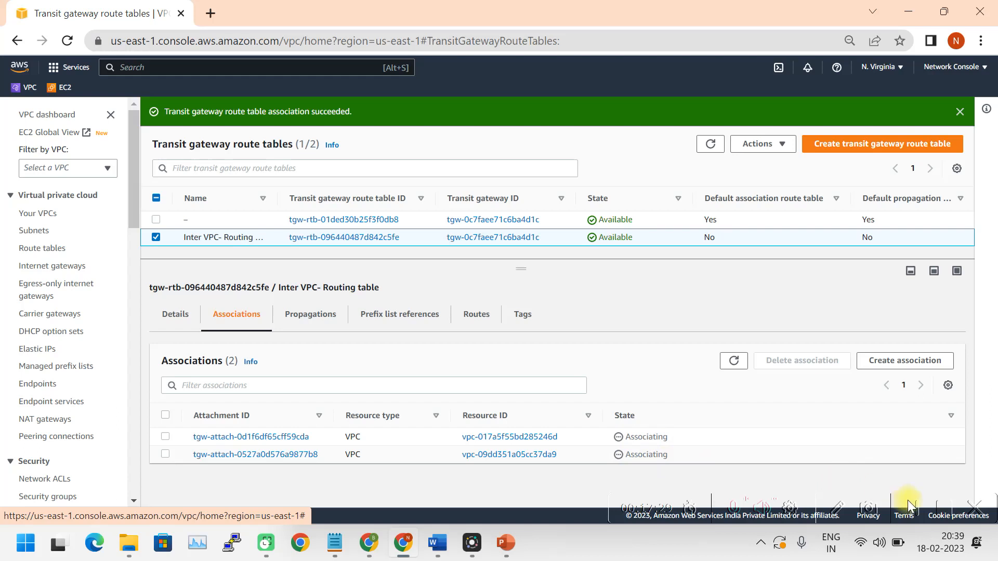
left_click(731, 363)
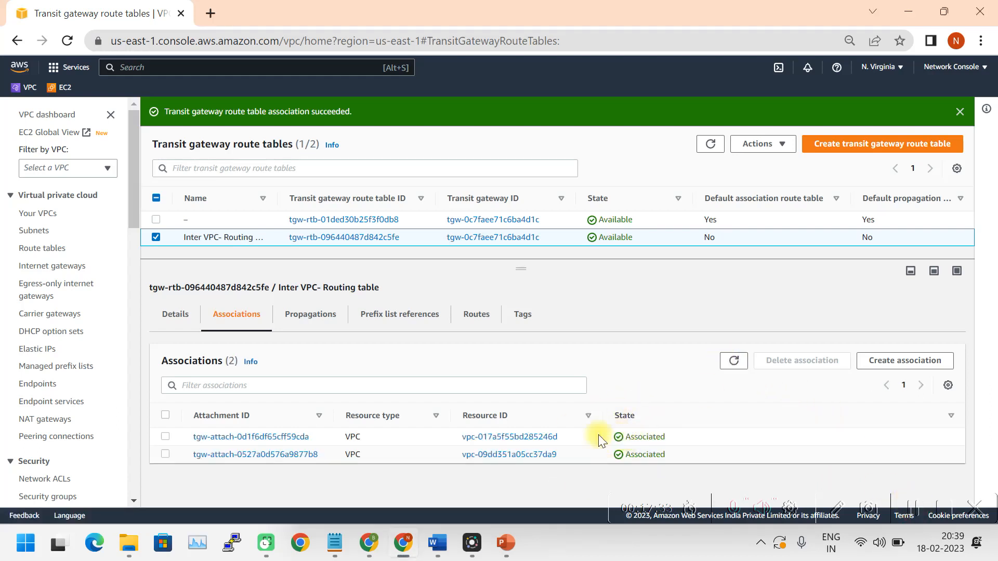
Step: Create a propagation for the Prod VPC Attachment in the Inter VPC- Routing table and view its propagations
left_click(309, 315)
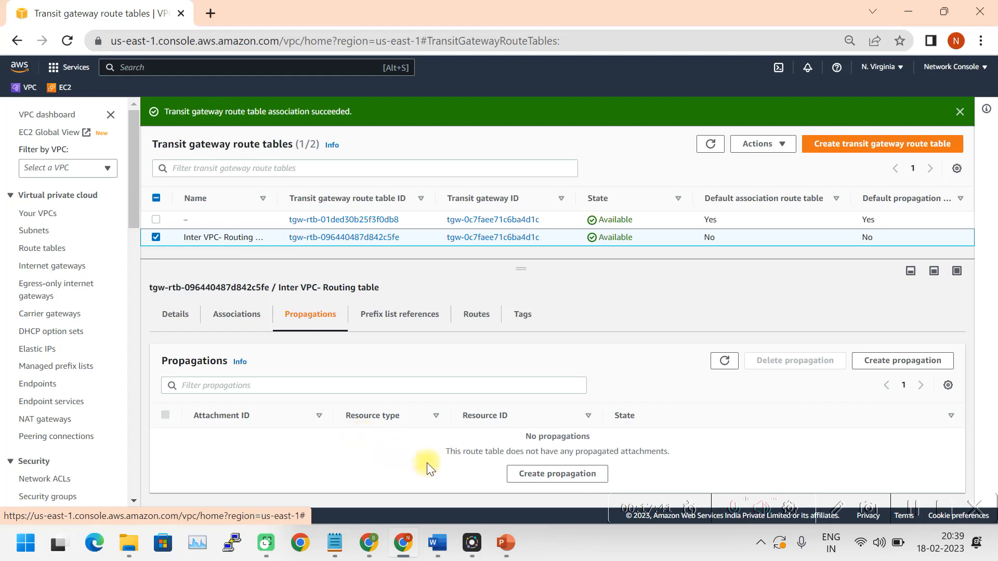
left_click(543, 472)
left_click(210, 347)
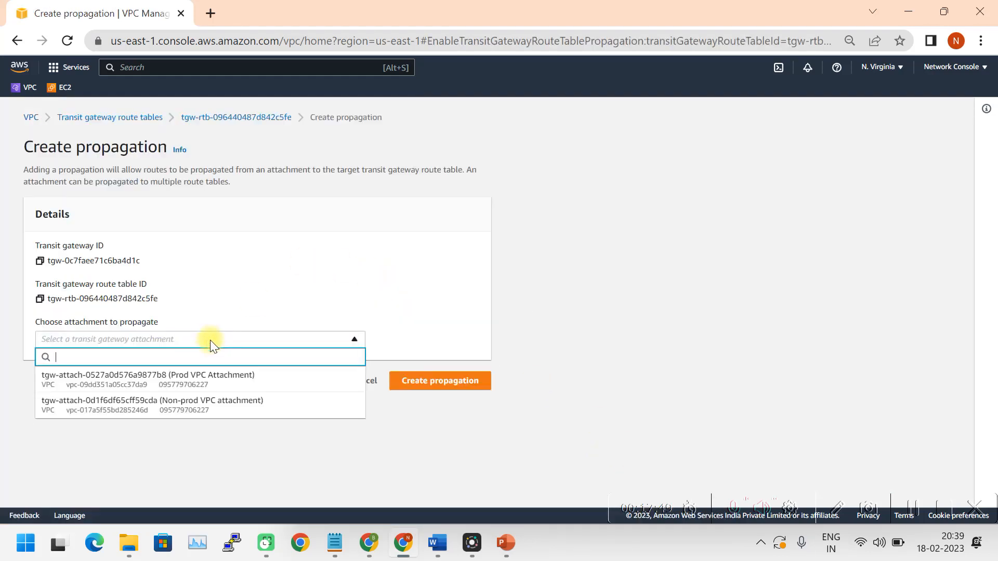
left_click(190, 380)
left_click(423, 384)
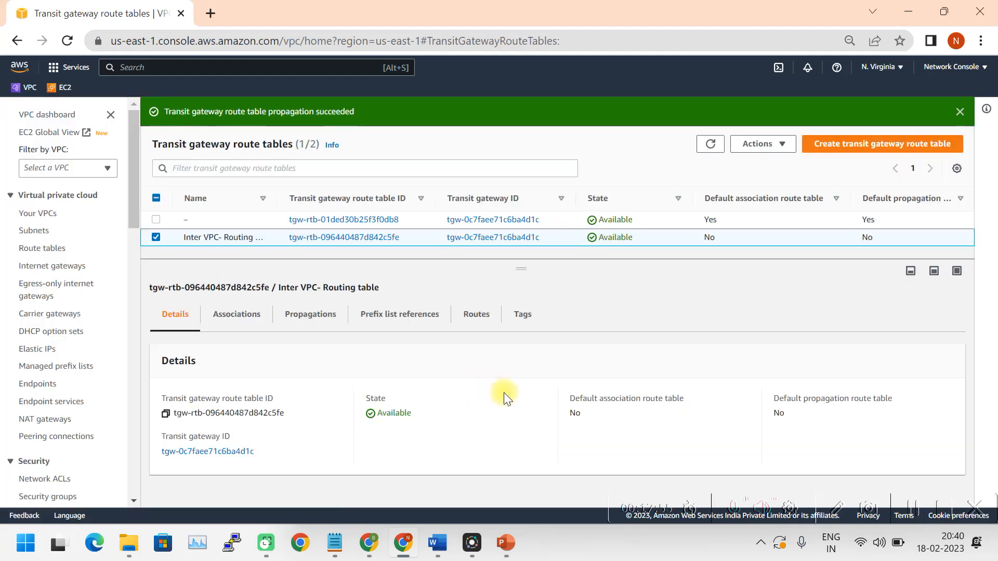
left_click(299, 318)
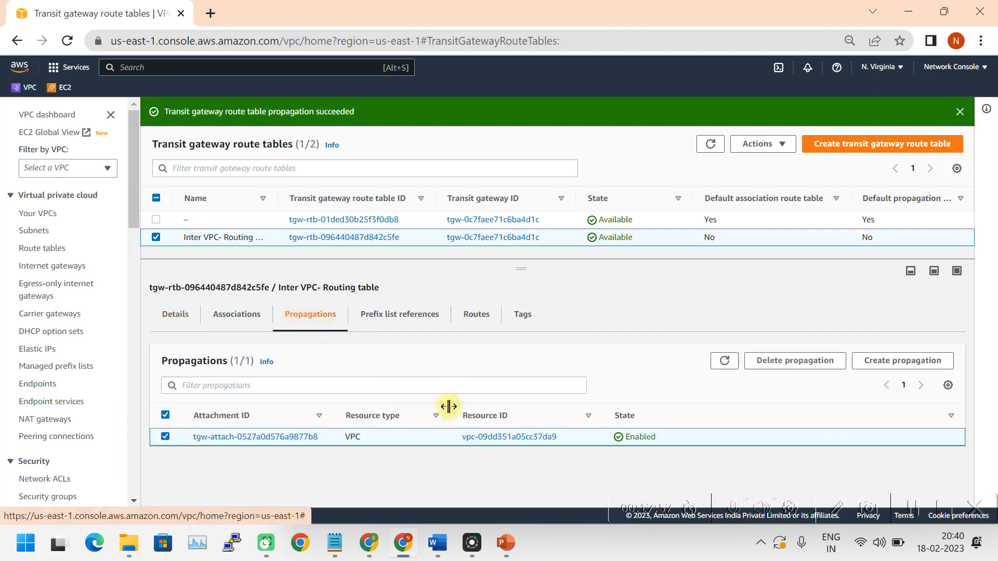
Step: Check the Inter VPC- Routing table's routes for a propagated Prod VPC route, refreshing the list
left_click(476, 316)
scroll(723, 364, "down", 3)
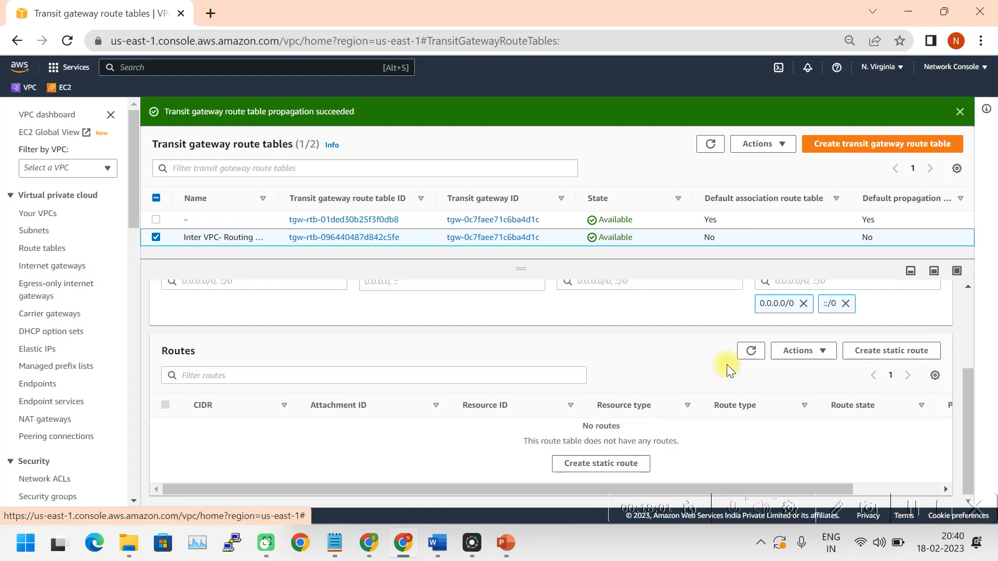
scroll(795, 402, "up", 1)
scroll(795, 401, "up", 2)
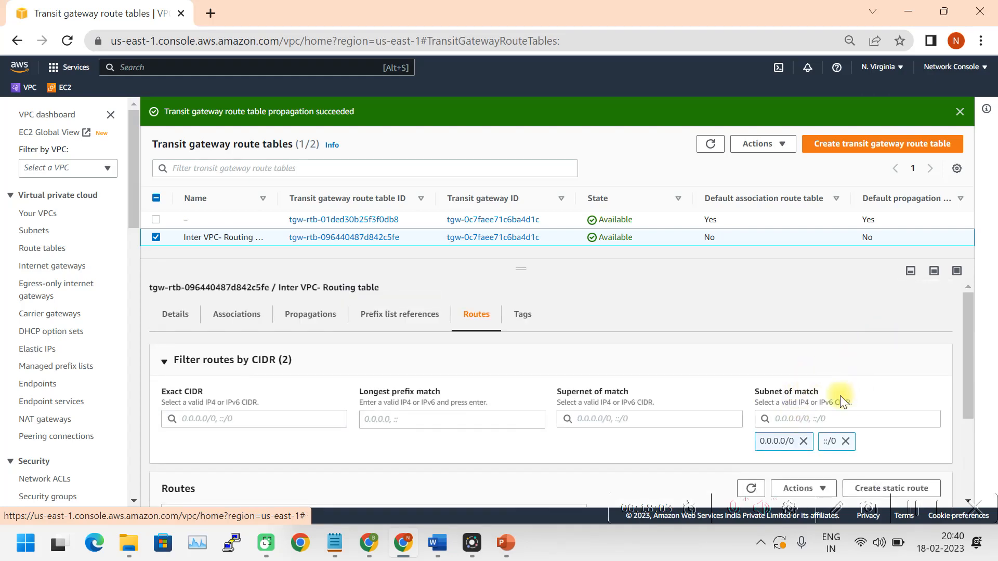
scroll(499, 390, "down", 1)
scroll(480, 392, "down", 2)
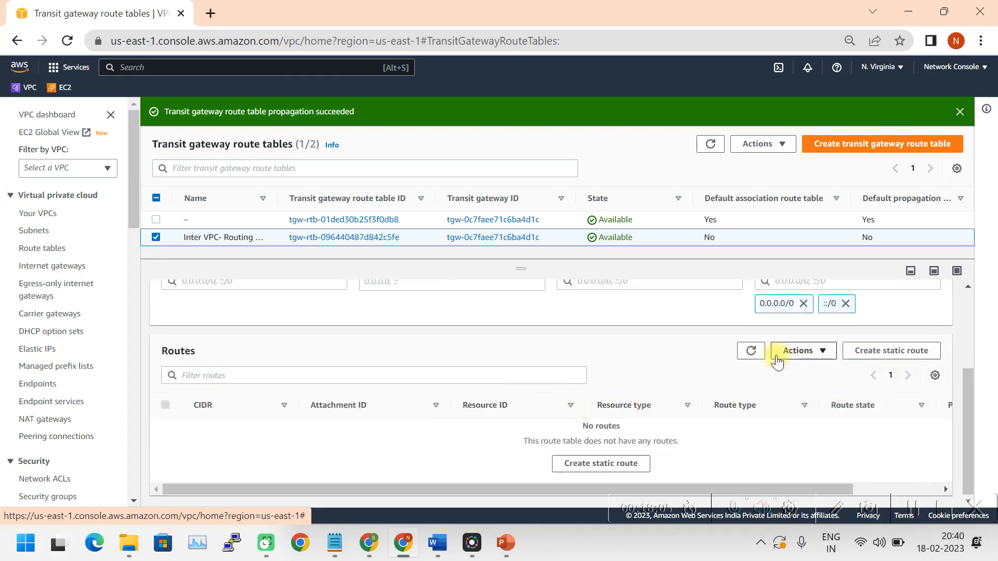
scroll(759, 364, "up", 1)
scroll(772, 397, "down", 1)
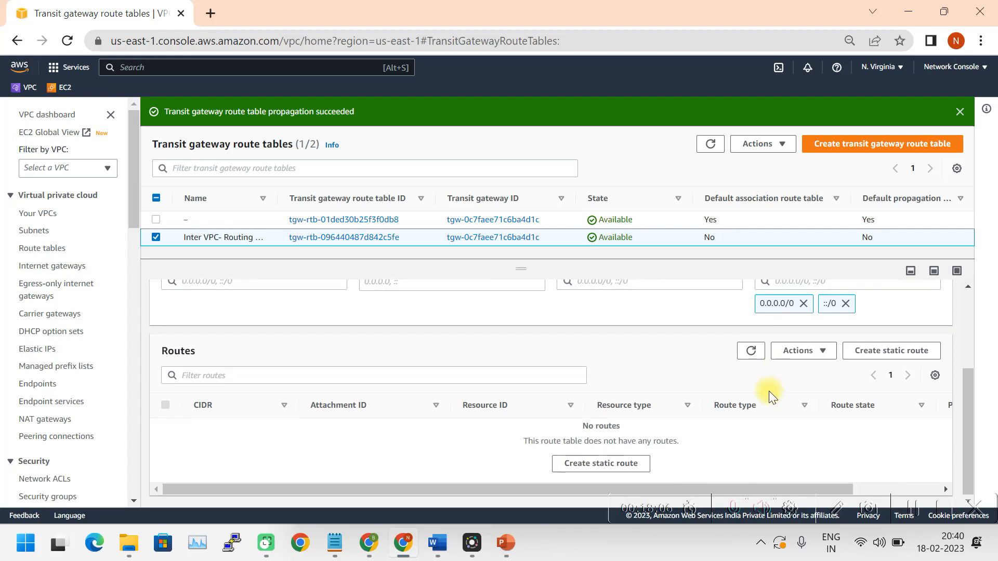
left_click(750, 350)
scroll(557, 421, "up", 1)
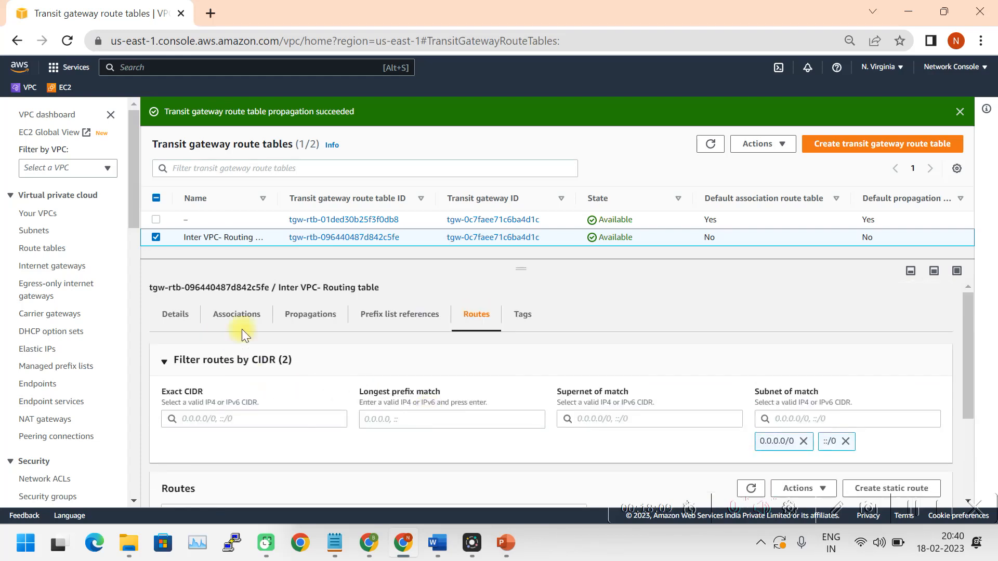
Step: Recheck the Prod attachment's propagation state in the Inter VPC- Routing table, and refresh the table's routes again
left_click(310, 314)
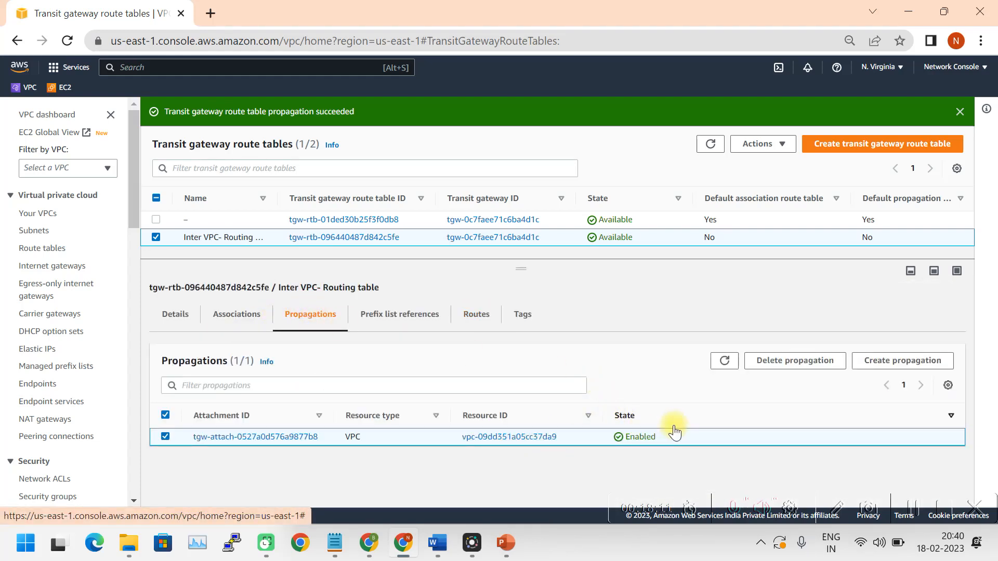
left_click(725, 360)
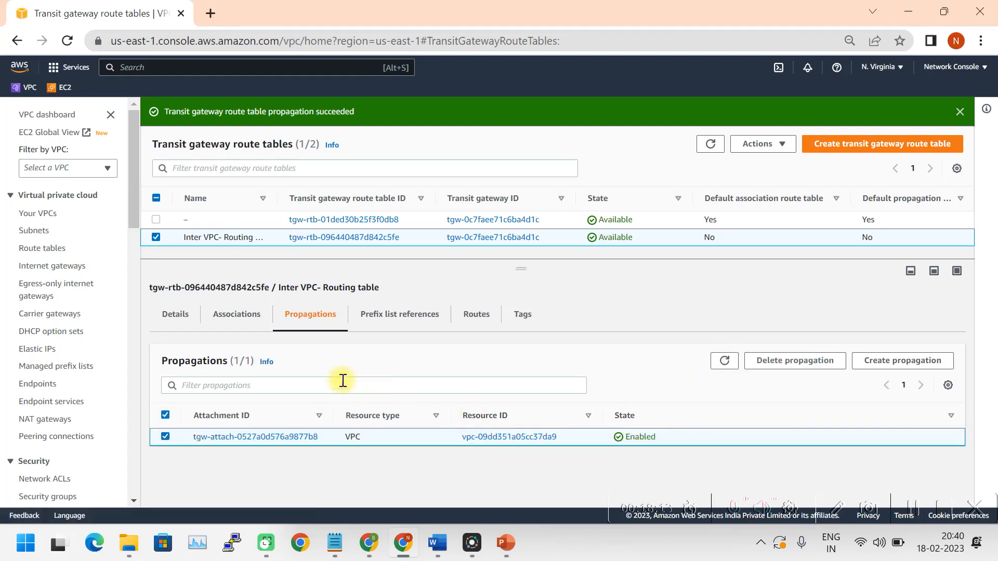
left_click(477, 316)
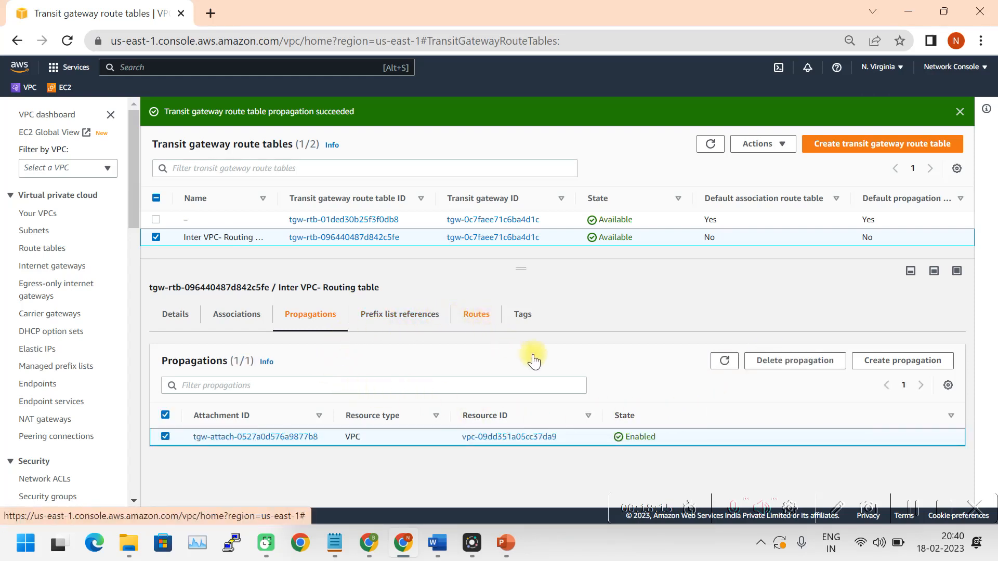
scroll(633, 387, "down", 3)
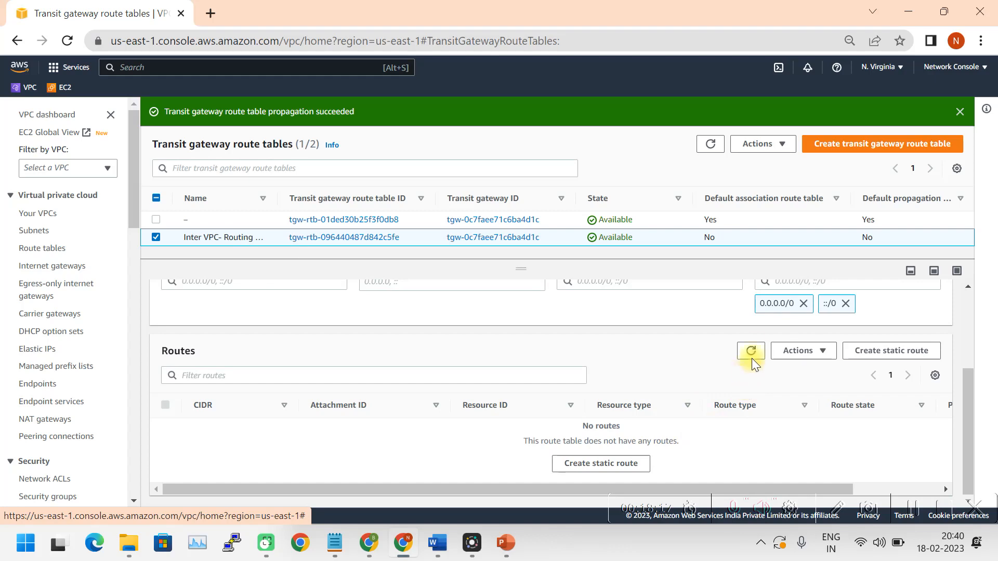
scroll(753, 348, "up", 1)
scroll(598, 419, "up", 2)
scroll(627, 426, "down", 2)
scroll(603, 420, "up", 3)
scroll(649, 369, "down", 3)
left_click(751, 398)
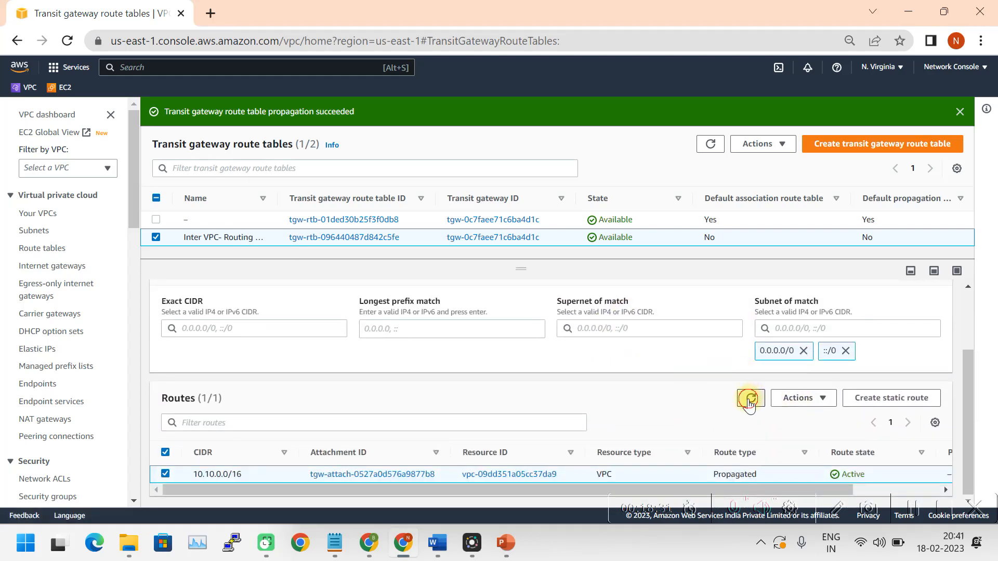
scroll(468, 390, "up", 3)
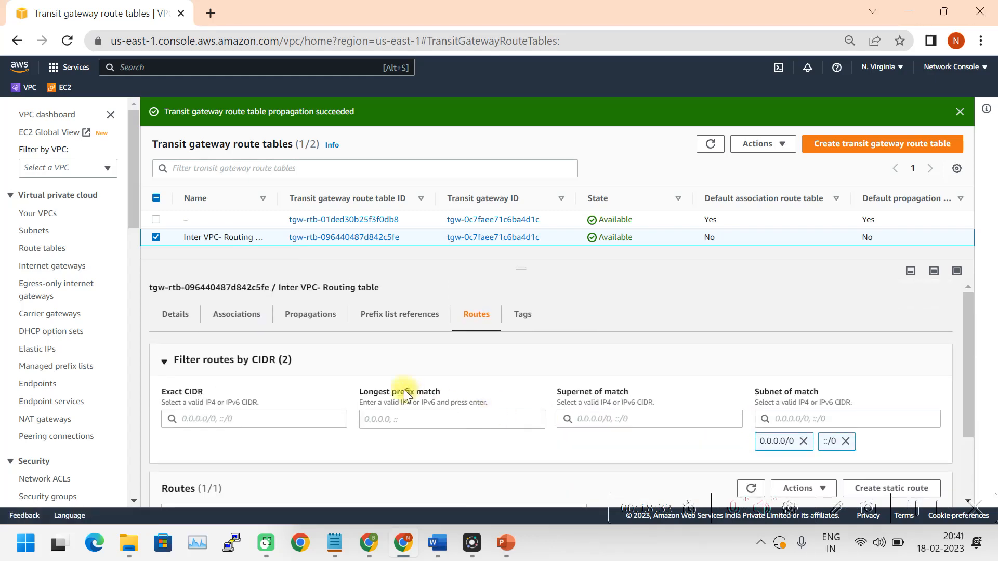
Step: Create a propagation for the Non-prod VPC attachment in the Inter VPC- Routing table
left_click(316, 327)
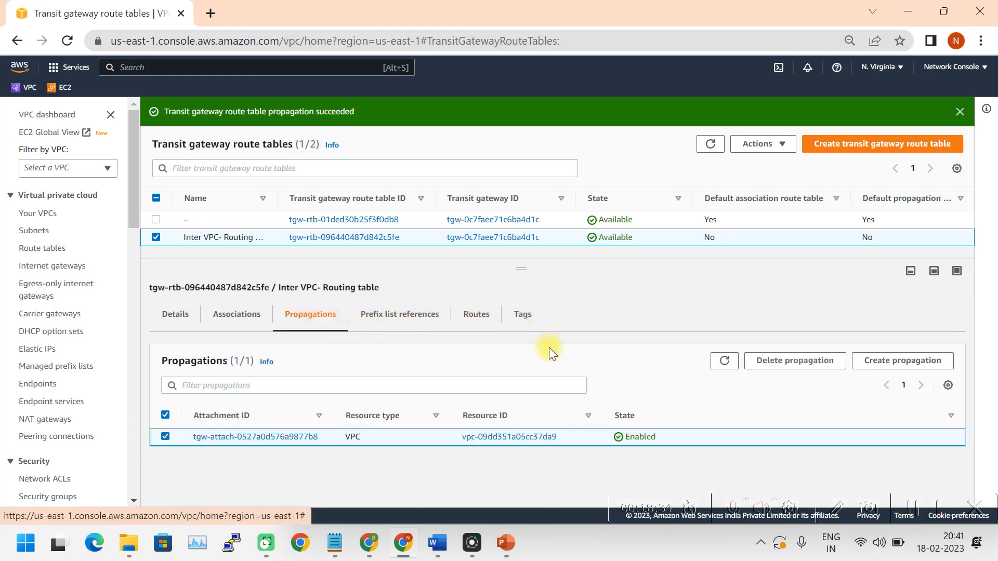
left_click(912, 360)
left_click(258, 339)
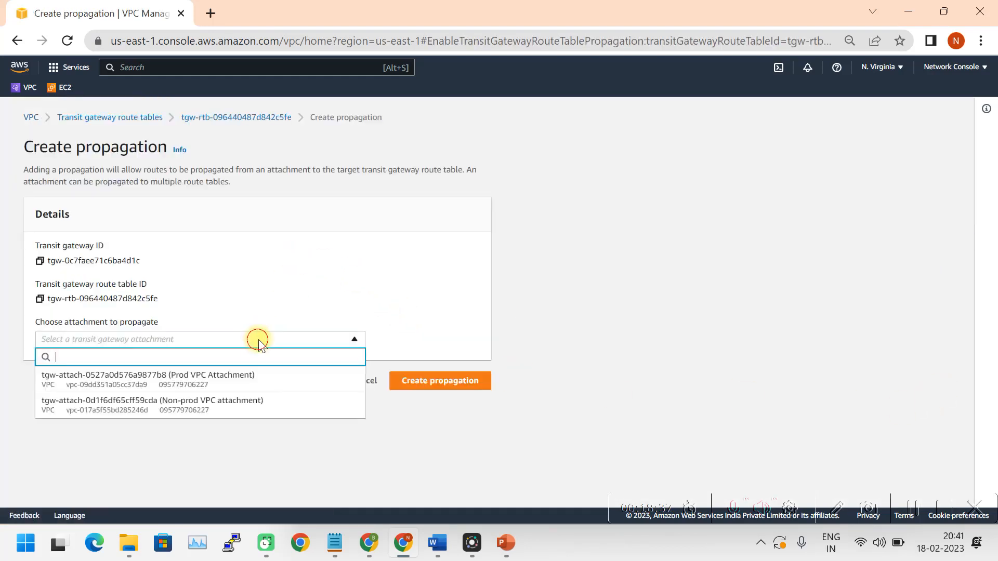
left_click(213, 410)
left_click(424, 380)
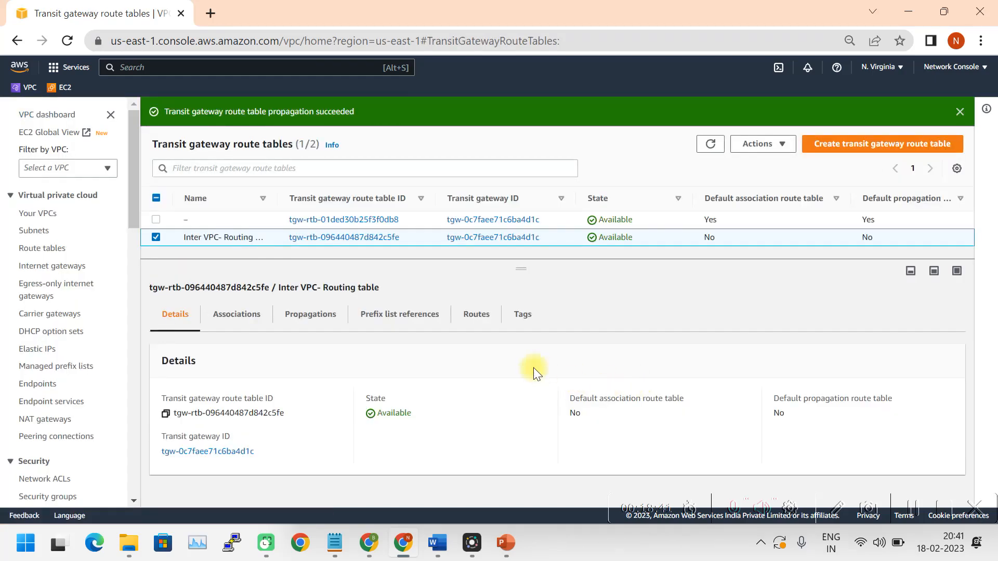
Step: Refresh the Inter VPC- Routing table's routes and check for the propagated Non-prod VPC route
left_click(469, 321)
scroll(727, 347, "down", 2)
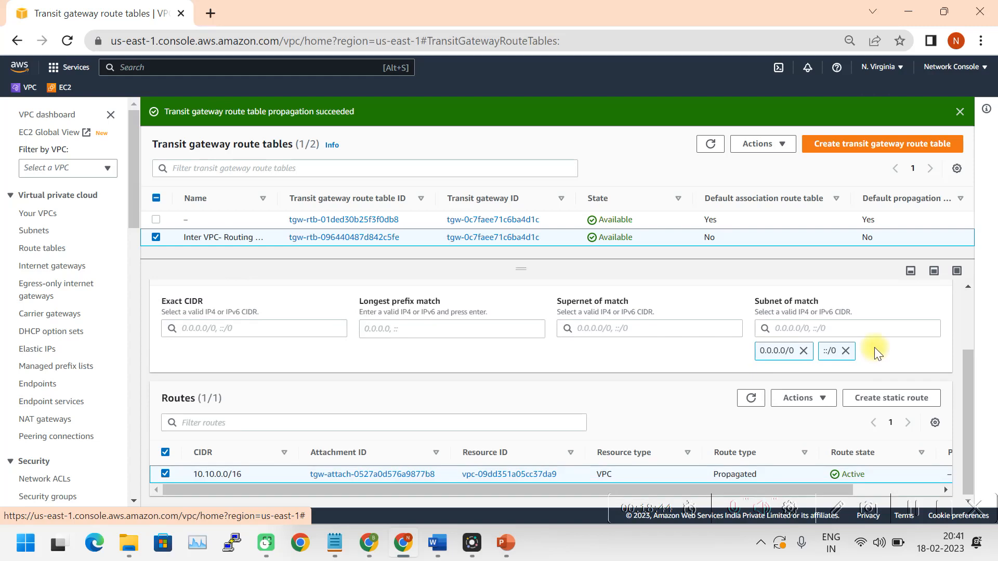
left_click(751, 398)
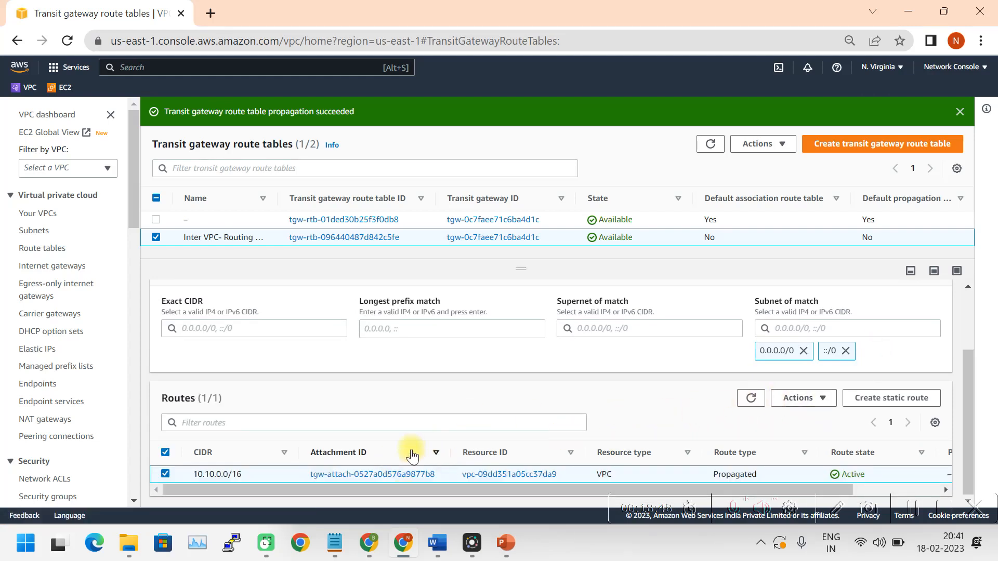
scroll(395, 453, "up", 2)
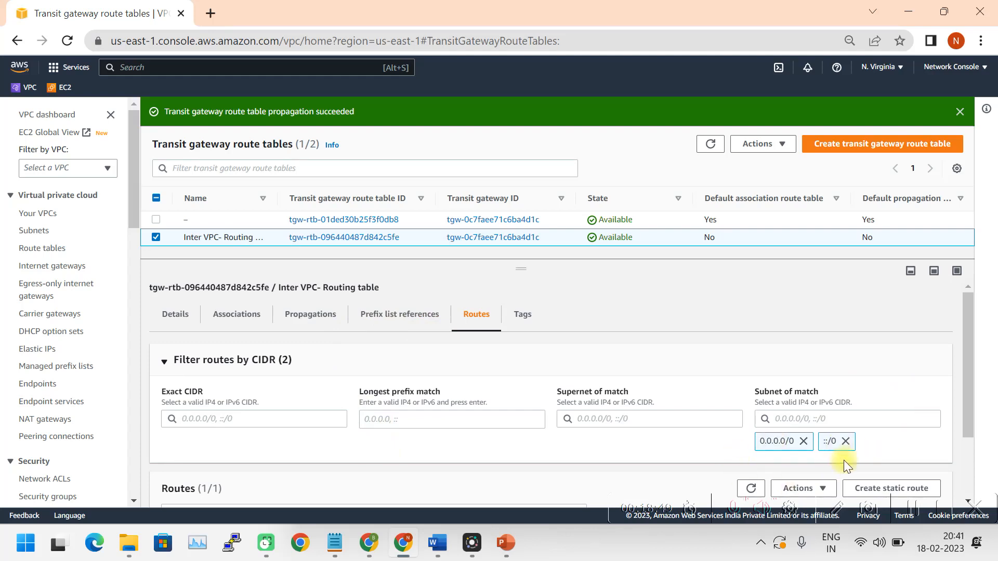
Step: Refresh the Inter VPC- Routing table's routes and compare them with its VPC propagations
scroll(911, 505, "down", 2)
left_click(752, 398)
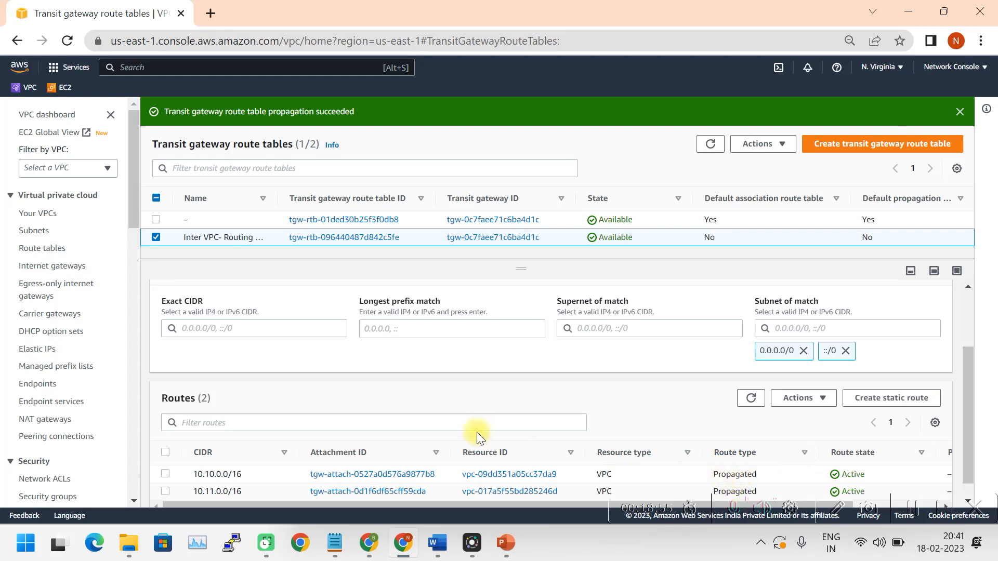
scroll(476, 431, "up", 3)
left_click(318, 315)
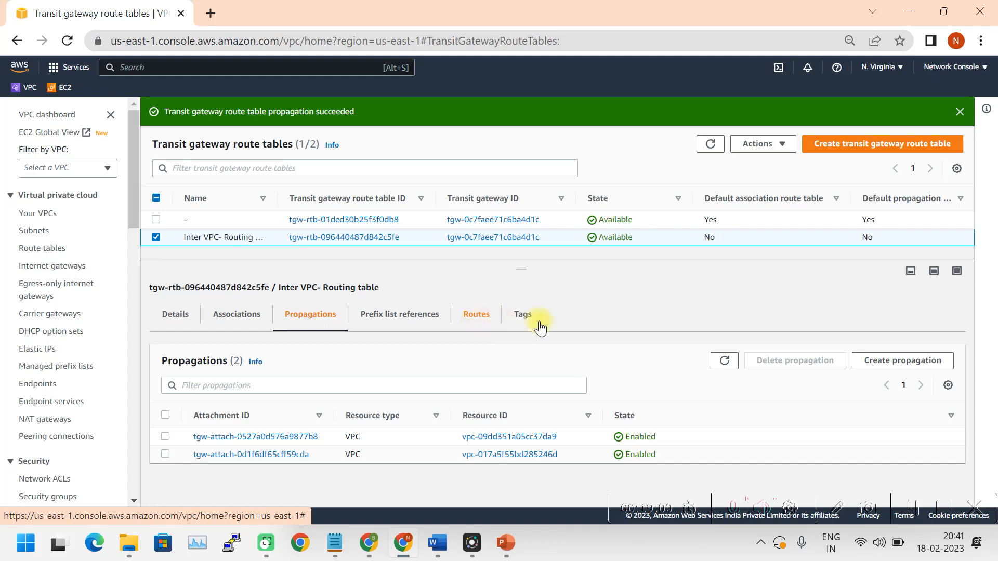
left_click(476, 314)
scroll(676, 452, "down", 2)
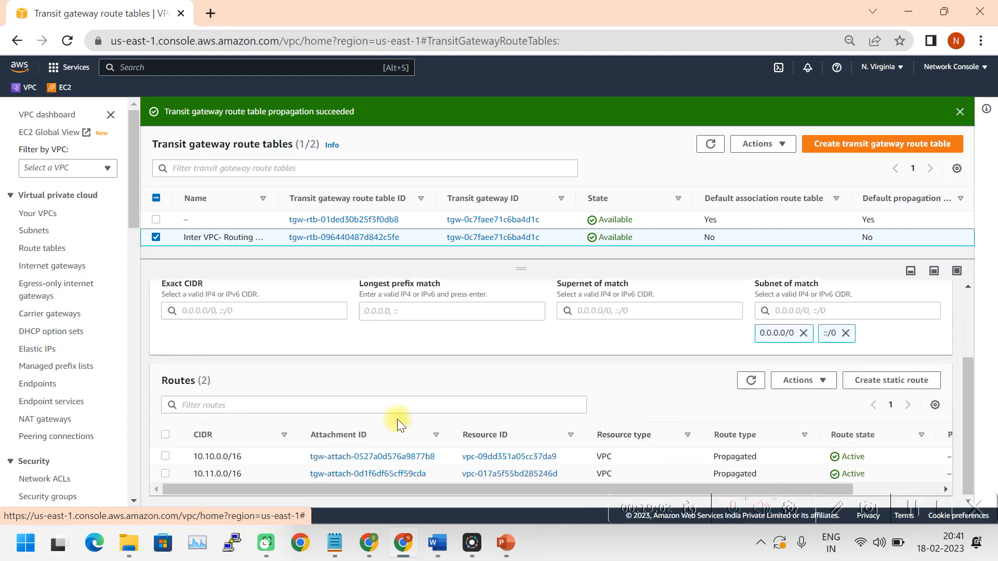
scroll(405, 405, "up", 2)
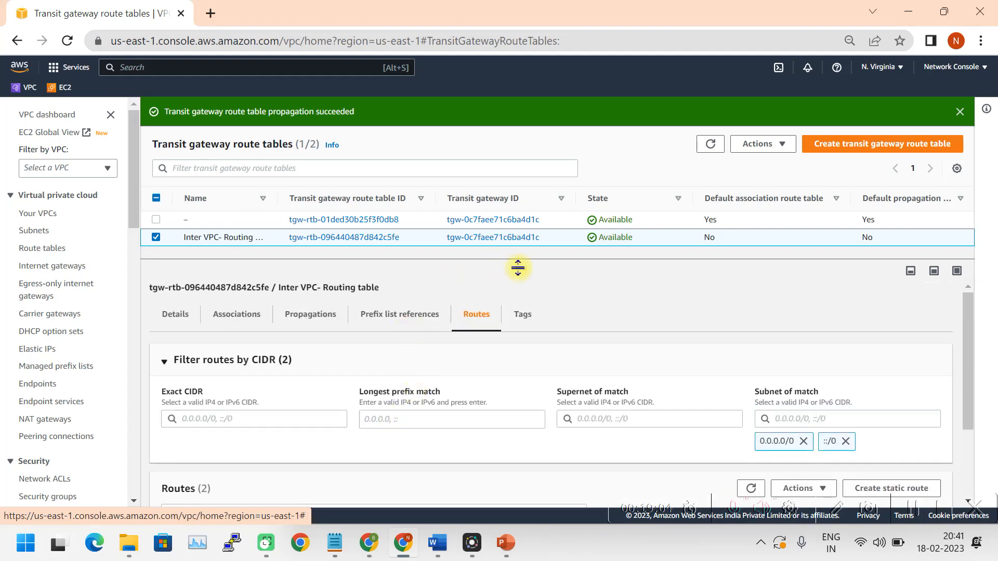
Step: Examine the unnamed default transit gateway route table's associations, propagations and routes
left_click_drag(519, 268, 519, 239)
left_click(156, 238)
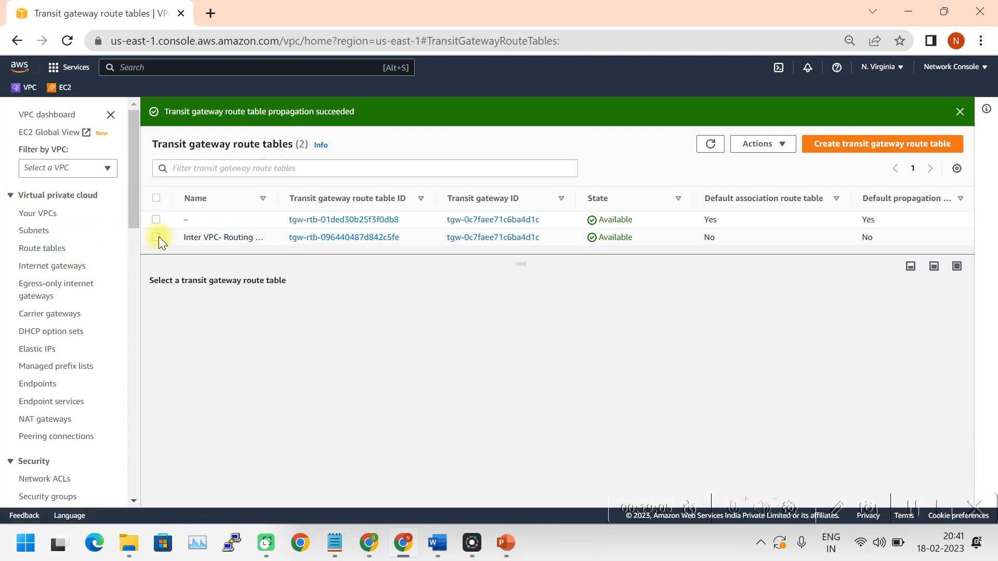
left_click(155, 221)
left_click(235, 312)
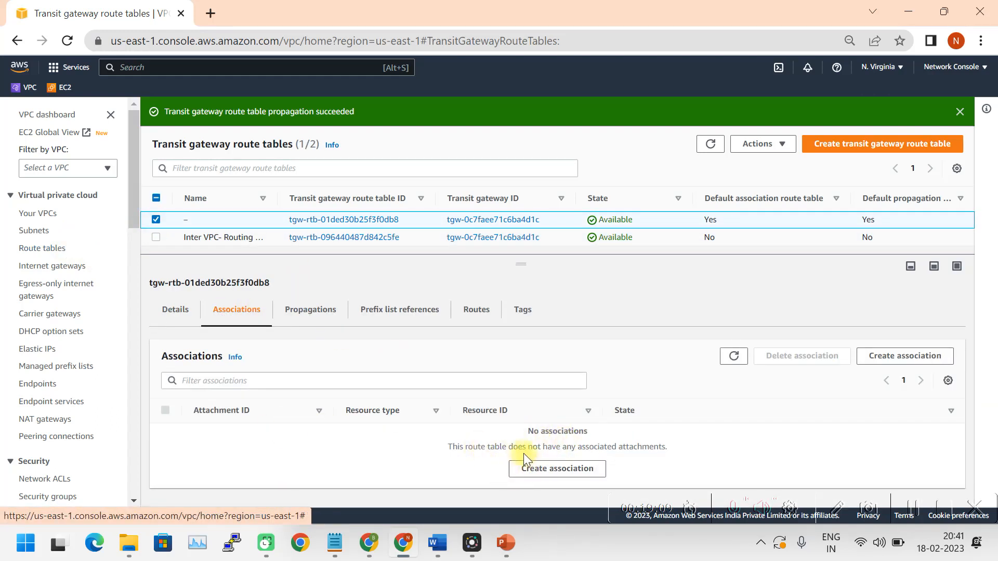
left_click(311, 312)
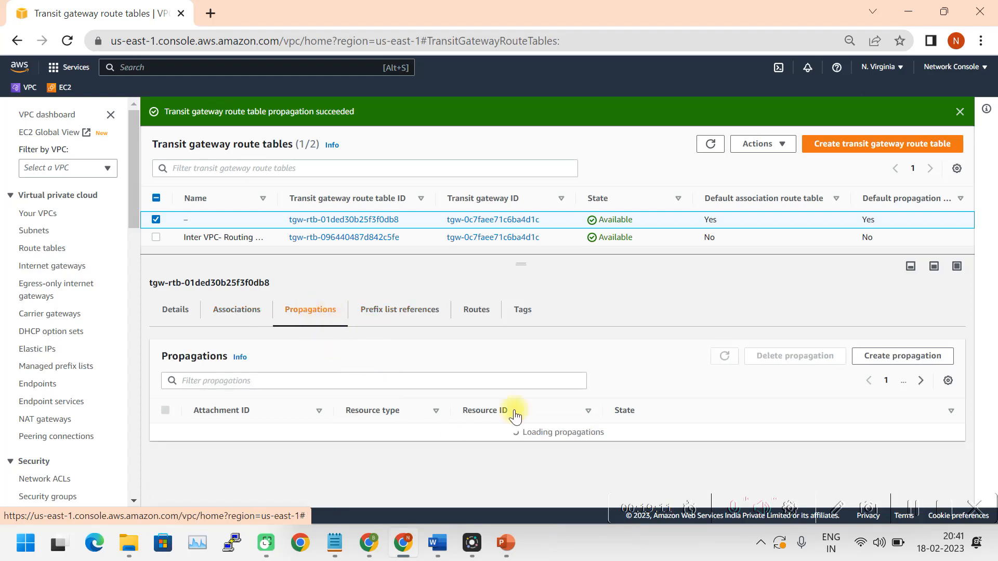
left_click(478, 312)
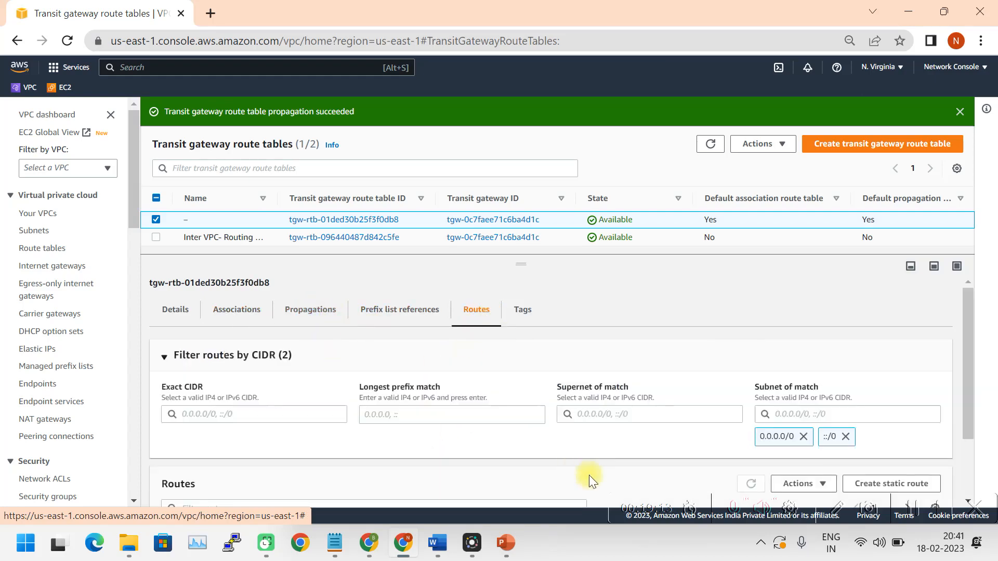
scroll(405, 429, "down", 3)
scroll(218, 287, "up", 3)
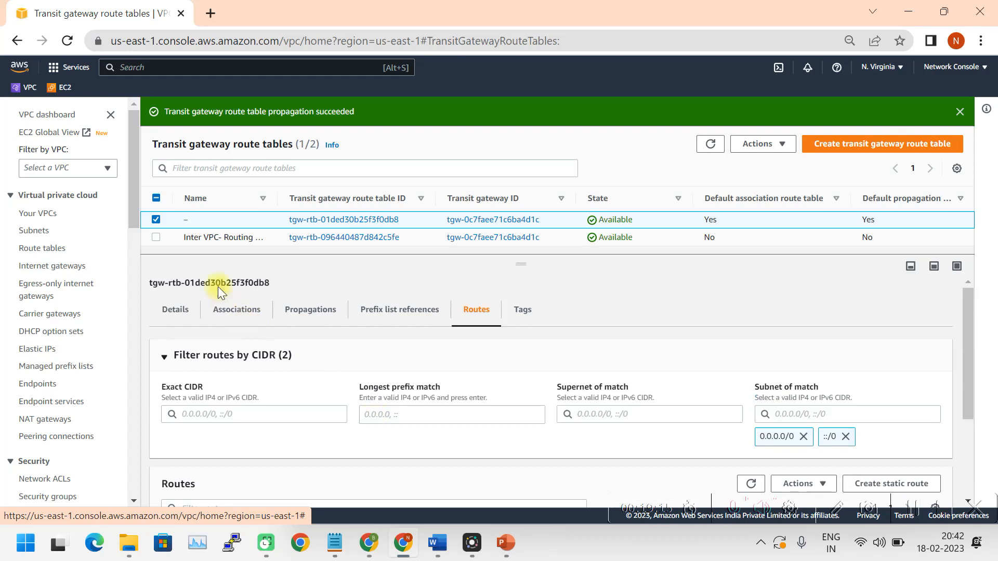
Step: Select only the Inter VPC- Routing table and review its associations, propagations and routes
left_click(157, 237)
left_click(156, 220)
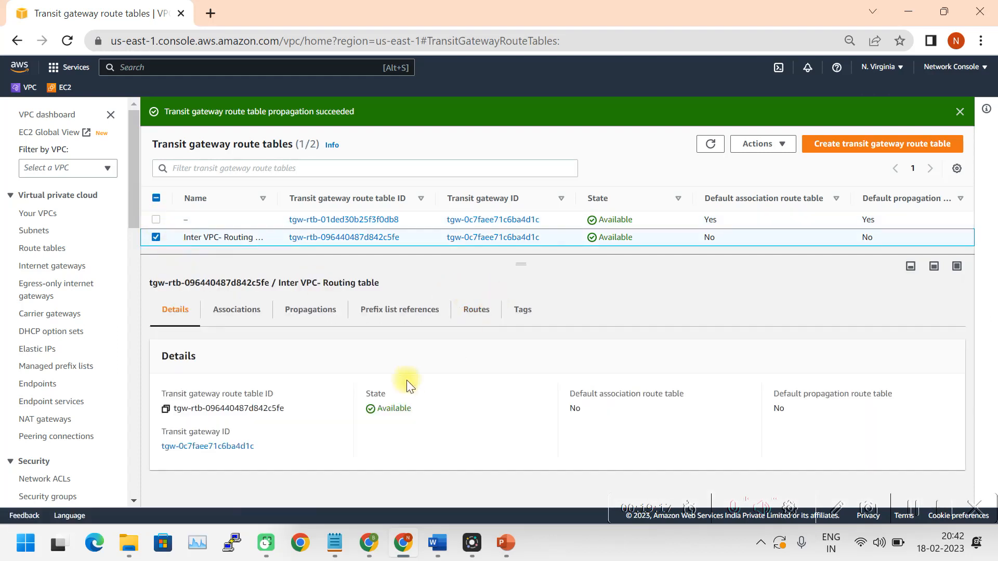
left_click(231, 308)
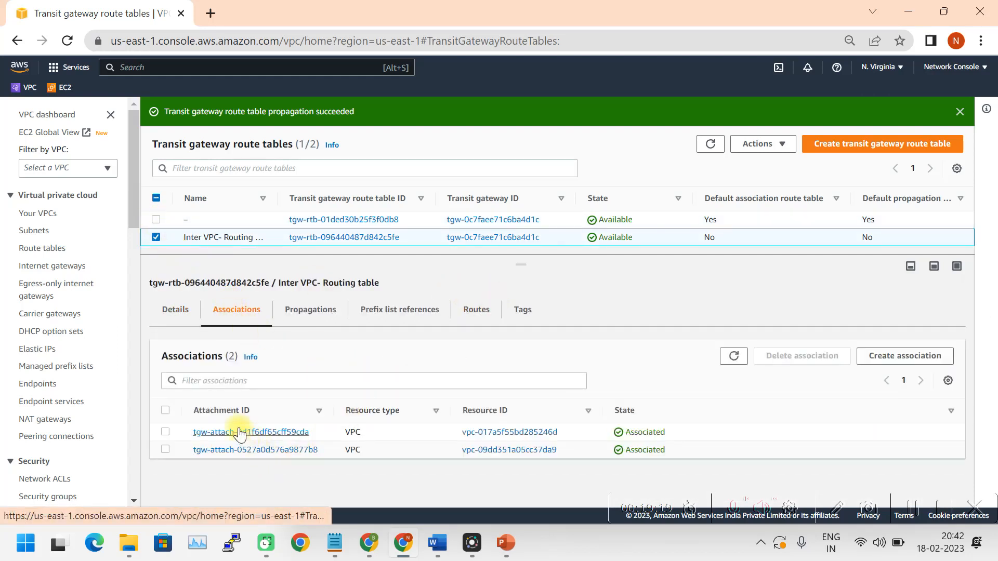
left_click(314, 311)
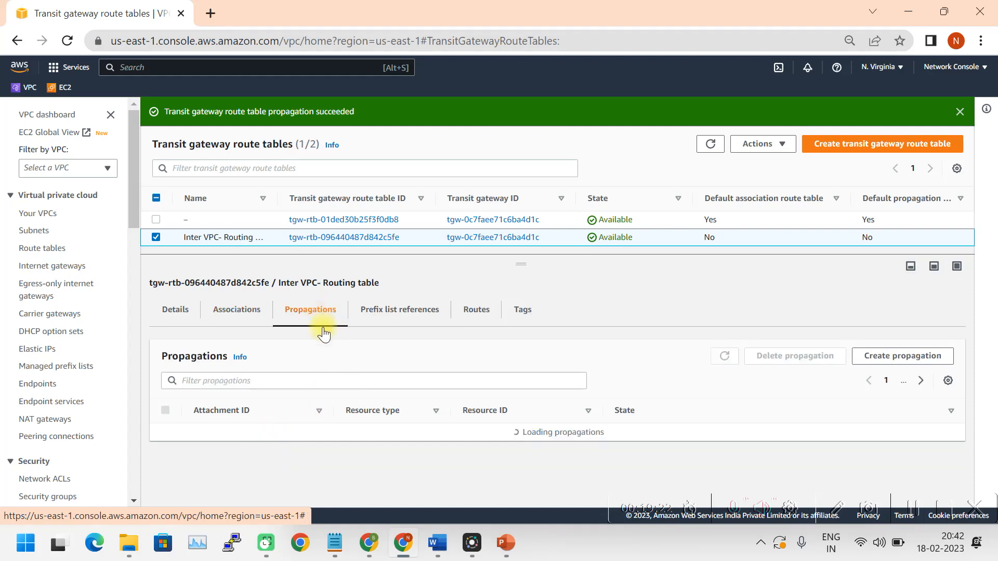
left_click(483, 310)
scroll(655, 400, "down", 2)
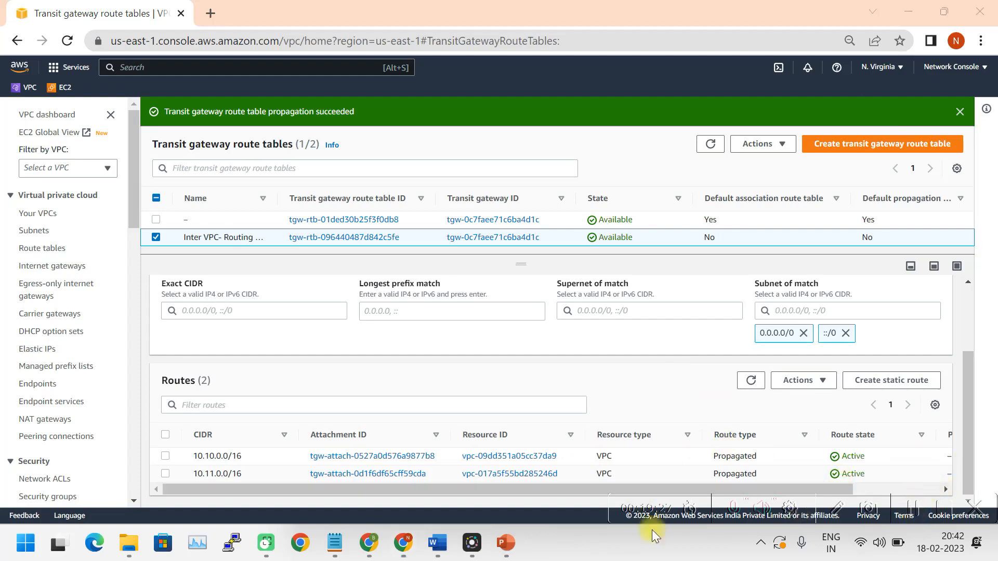
Step: Check the task list in the VPC creation Word document, and open a new instance launch form in the EC2 console
left_click(438, 542)
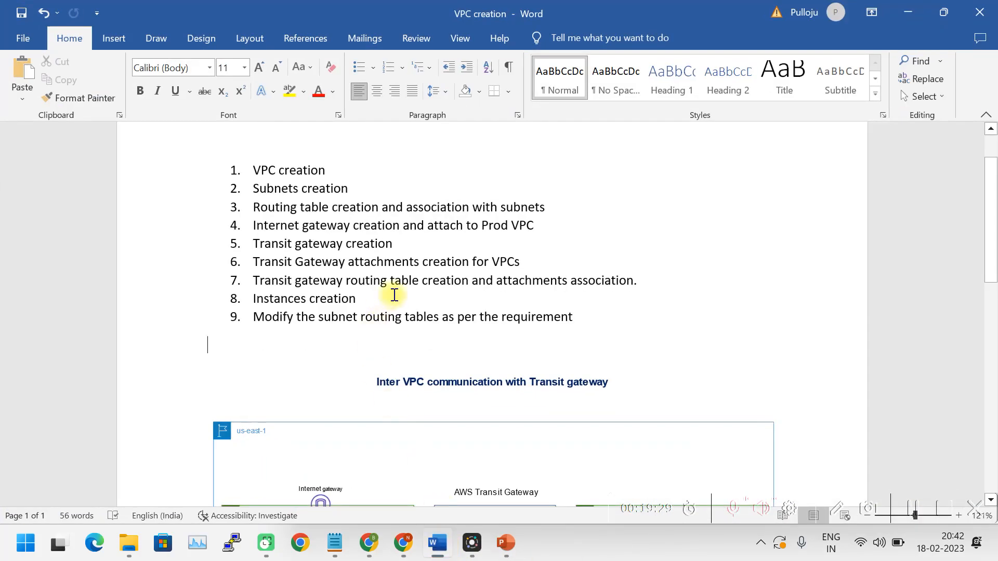
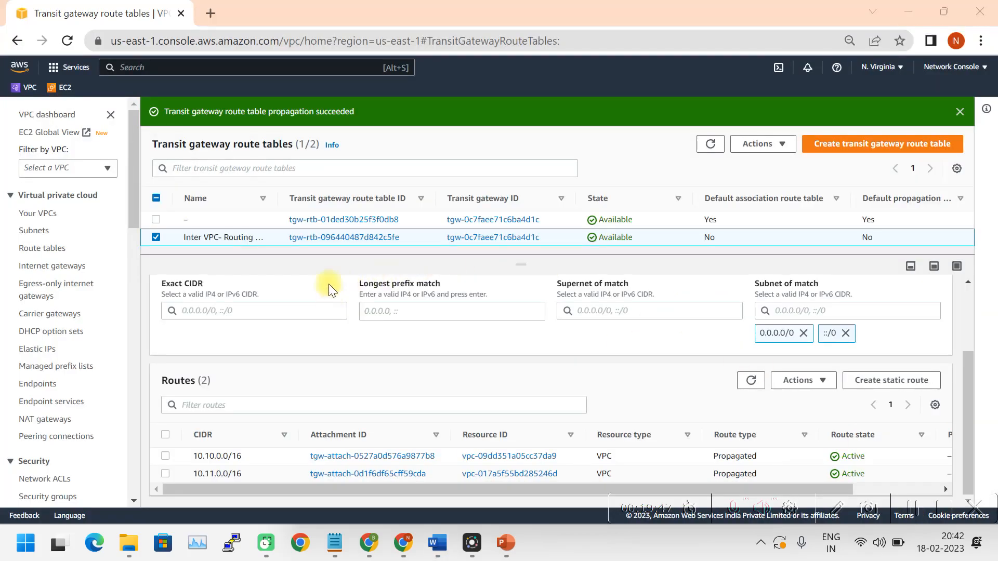
scroll(329, 284, "up", 2)
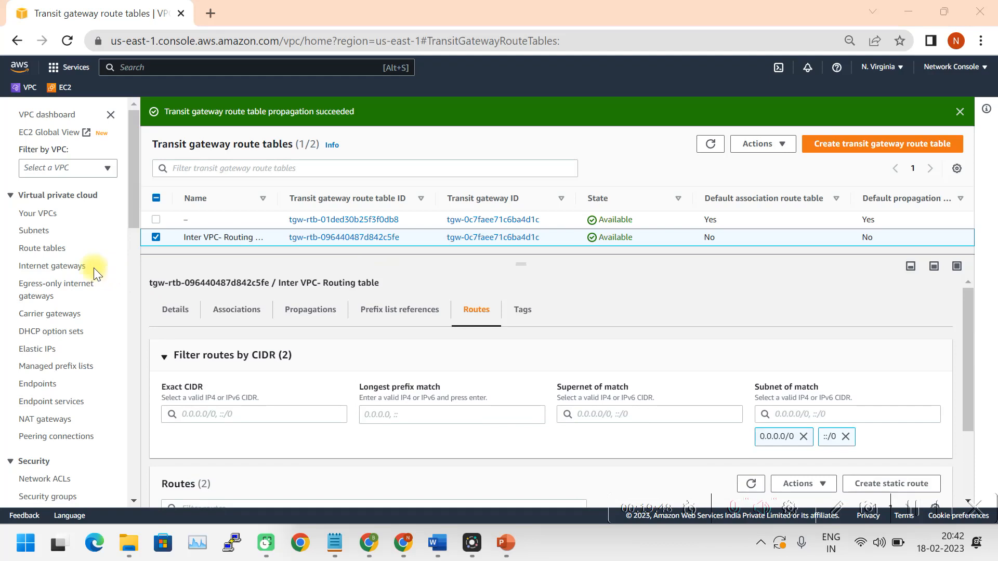
left_click(59, 88)
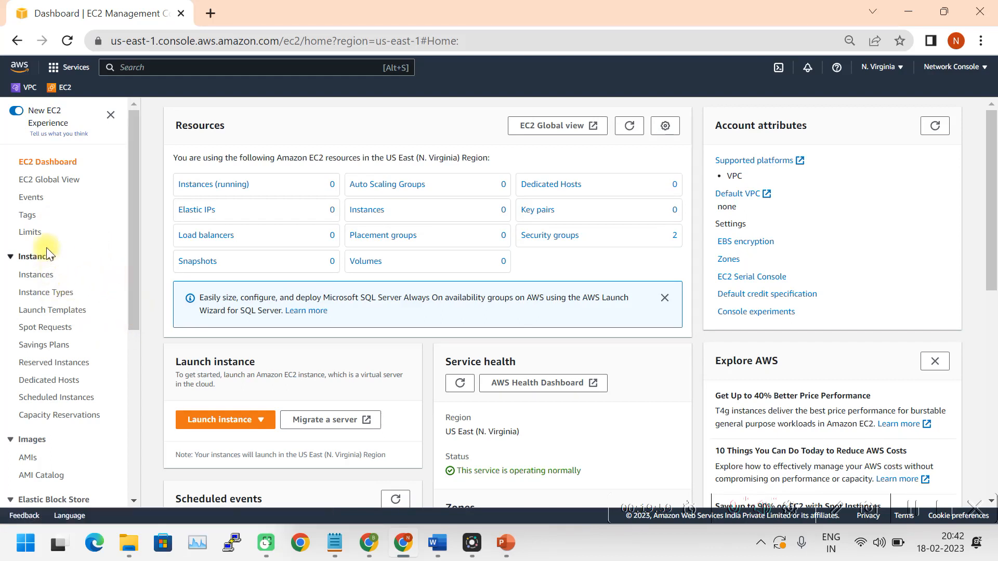
left_click(42, 277)
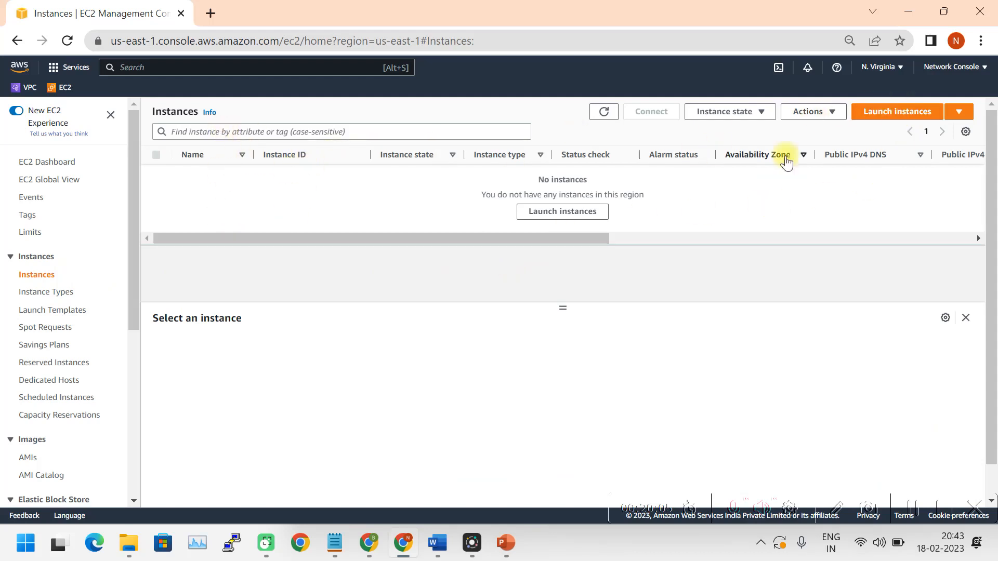
left_click(894, 111)
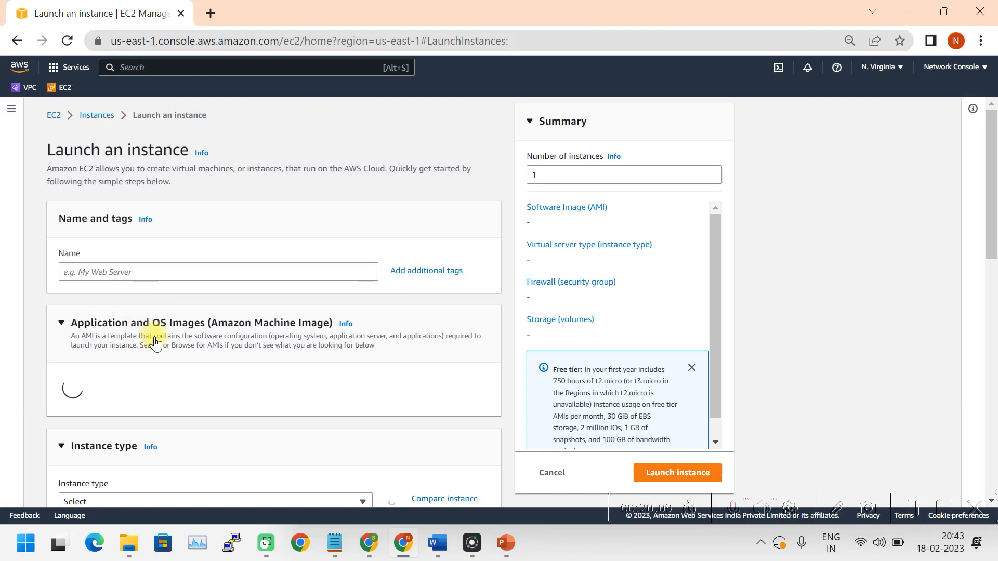
Step: Name the new EC2 instance "Instance" and choose Amazon Linux as its operating system image
scroll(154, 341, "down", 1)
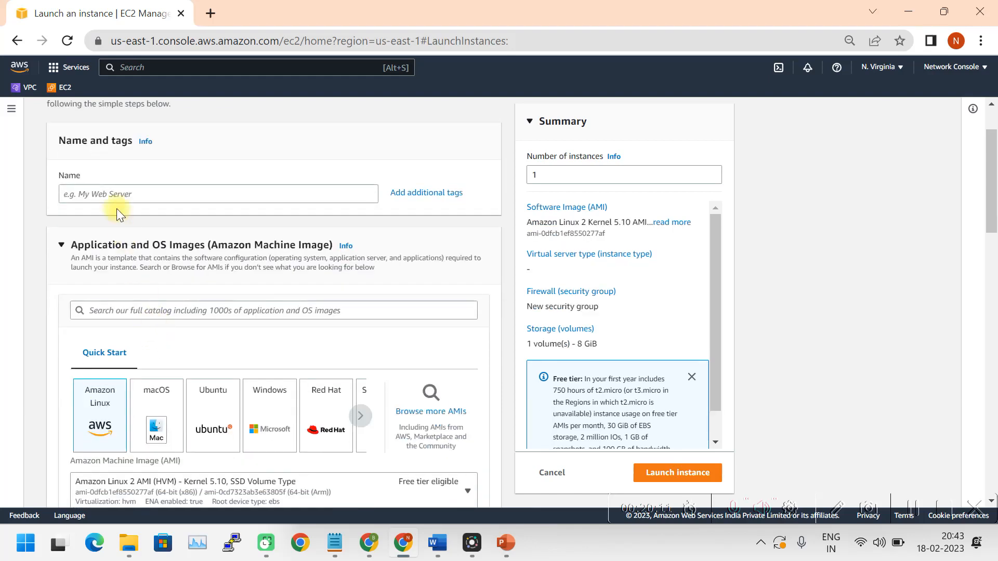
left_click(113, 194)
type("Instance")
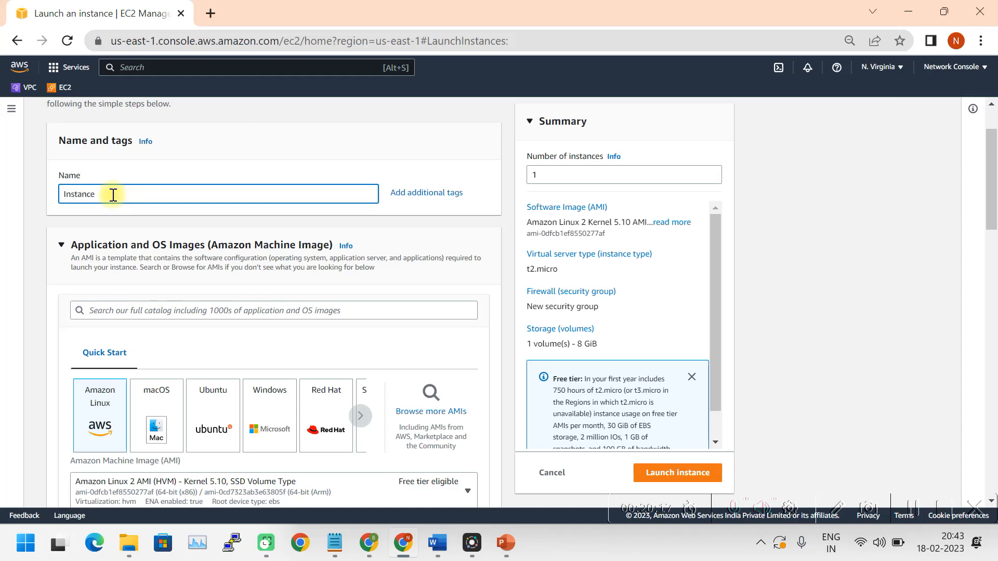
scroll(142, 295, "down", 2)
left_click(91, 277)
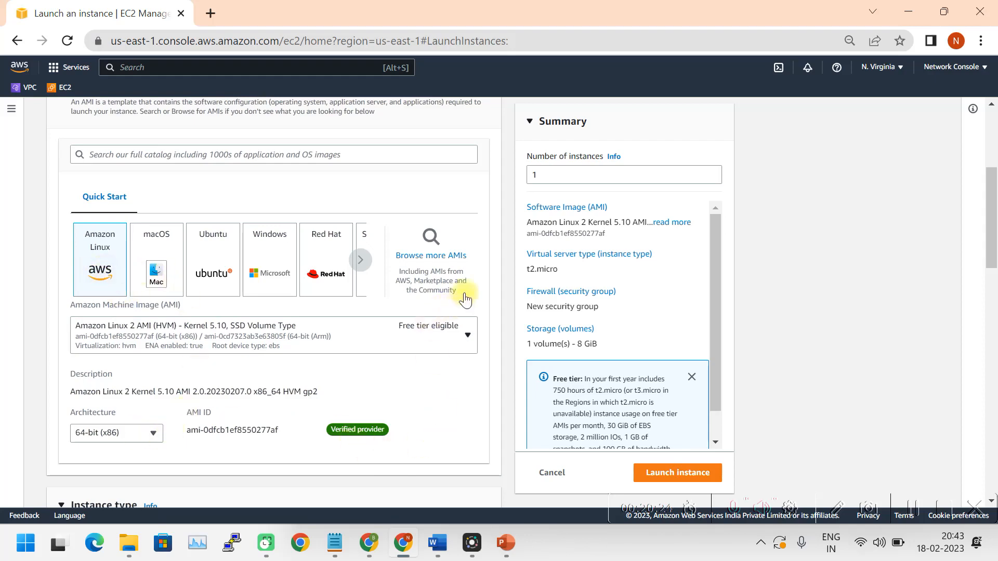
Step: Create an RSA key pair named "Transit Lab" in .pem format for the instance's login
scroll(408, 335, "down", 1)
scroll(401, 337, "down", 5)
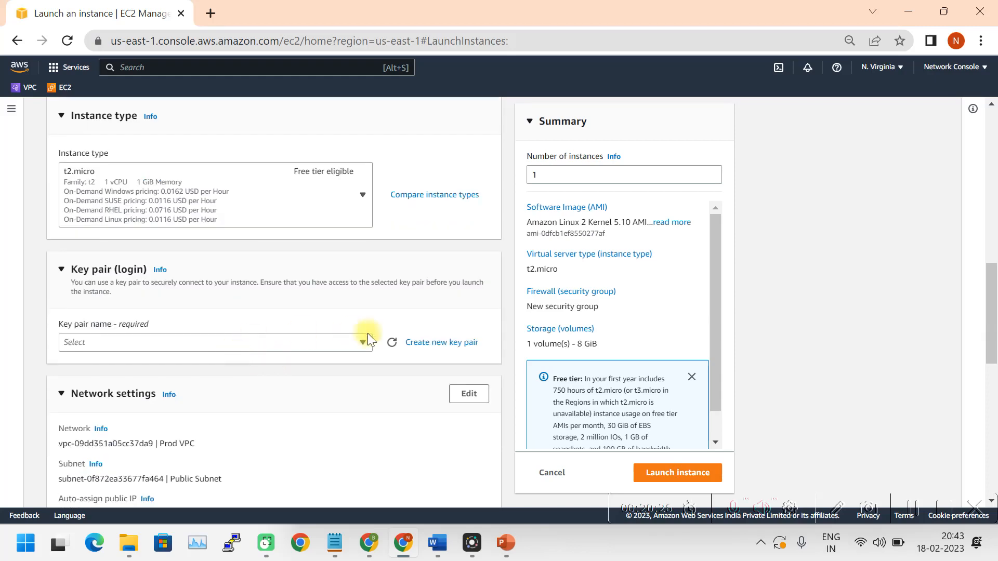
left_click(435, 342)
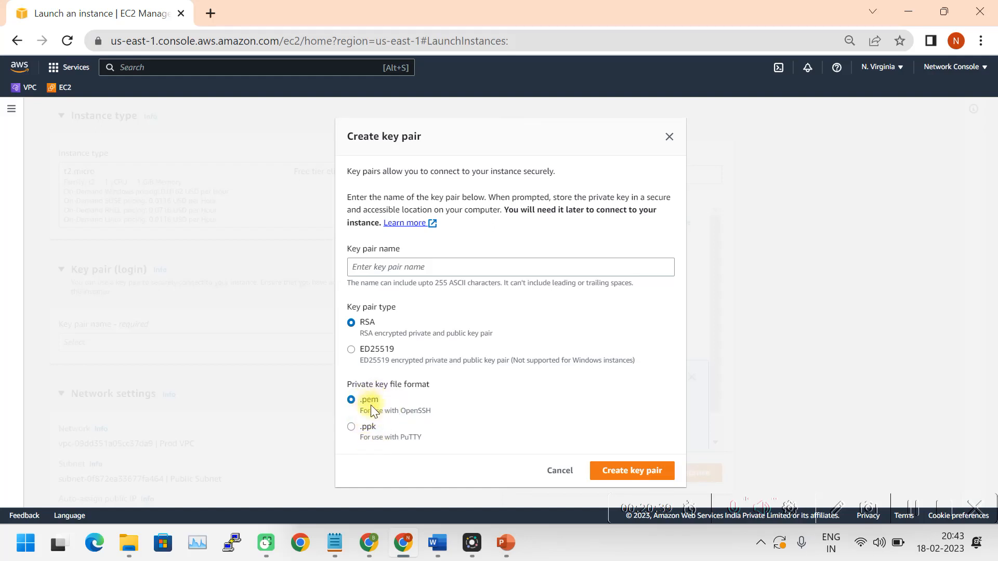
left_click(370, 264)
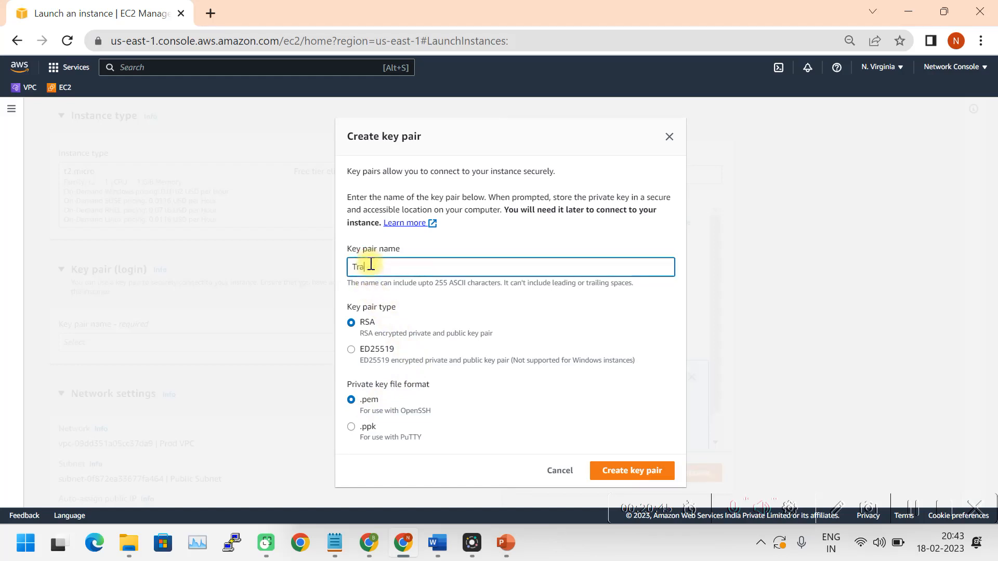
type("Transit Lab")
left_click(615, 475)
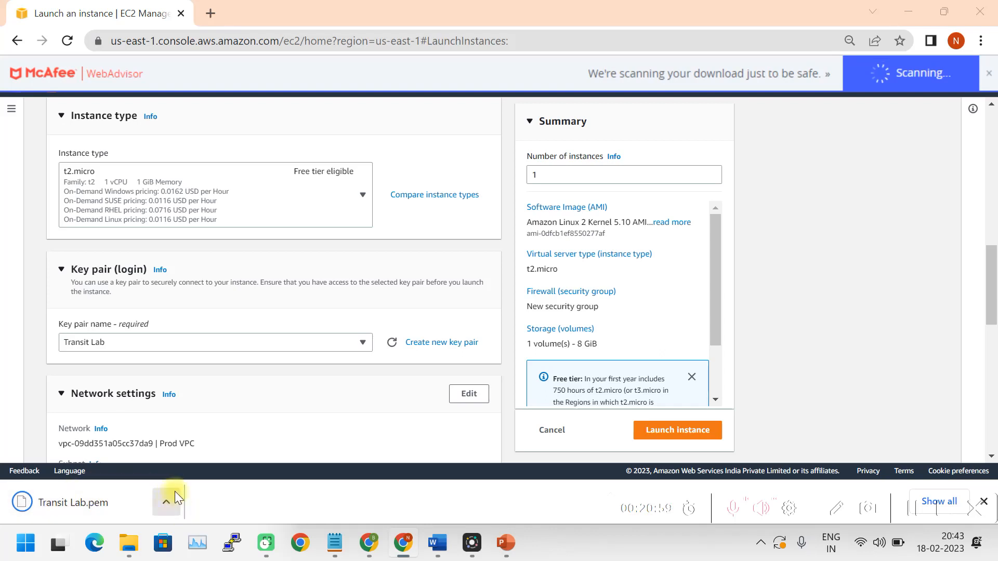
Step: Edit the instance's network settings to place it in the Non-Prod VPC
scroll(192, 410, "down", 3)
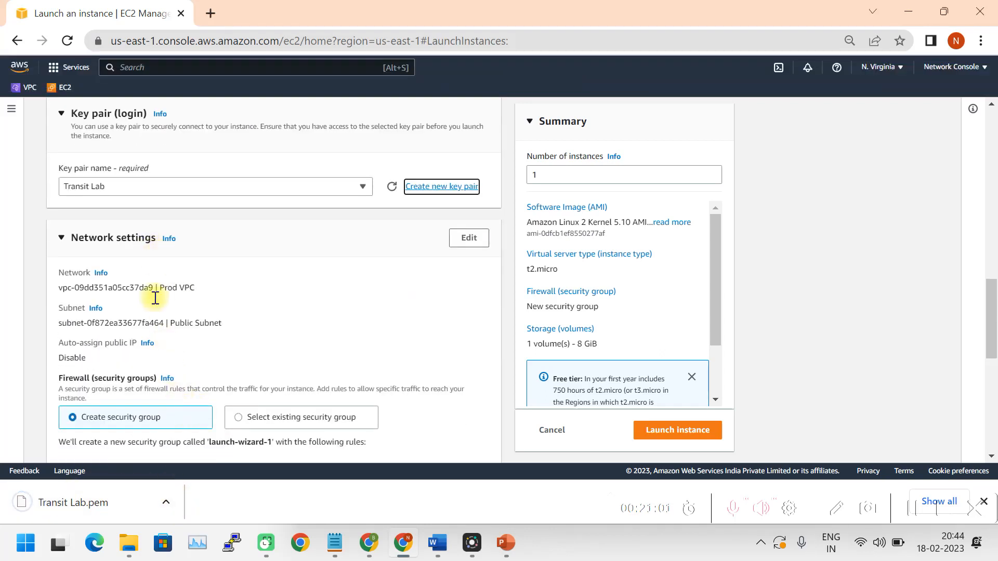
scroll(201, 283, "down", 3)
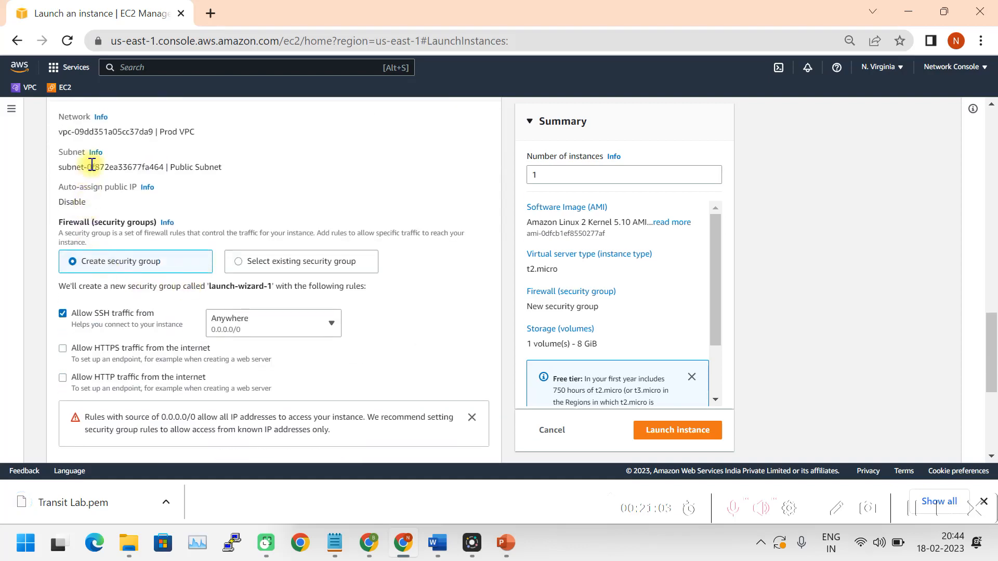
scroll(128, 206, "up", 2)
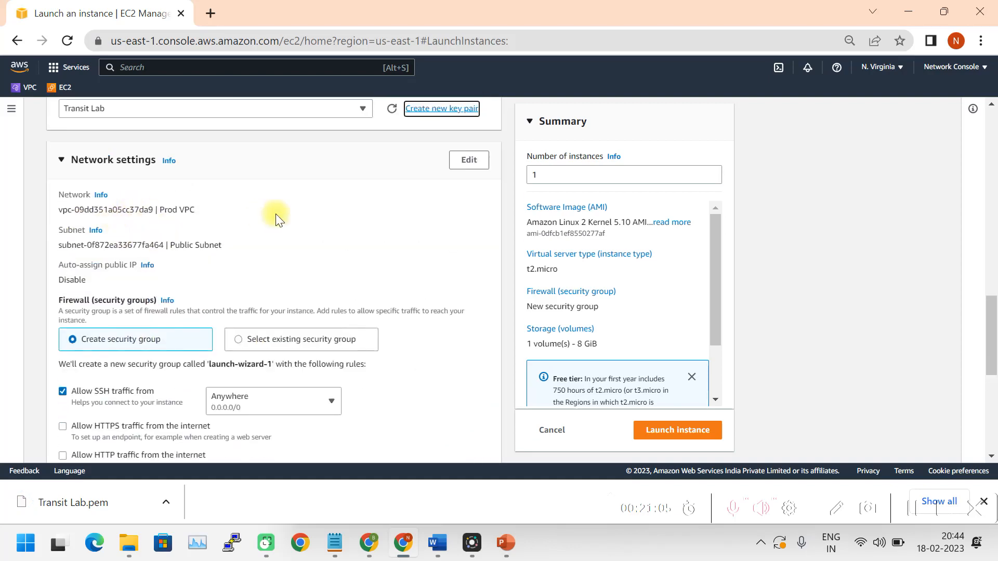
left_click(469, 160)
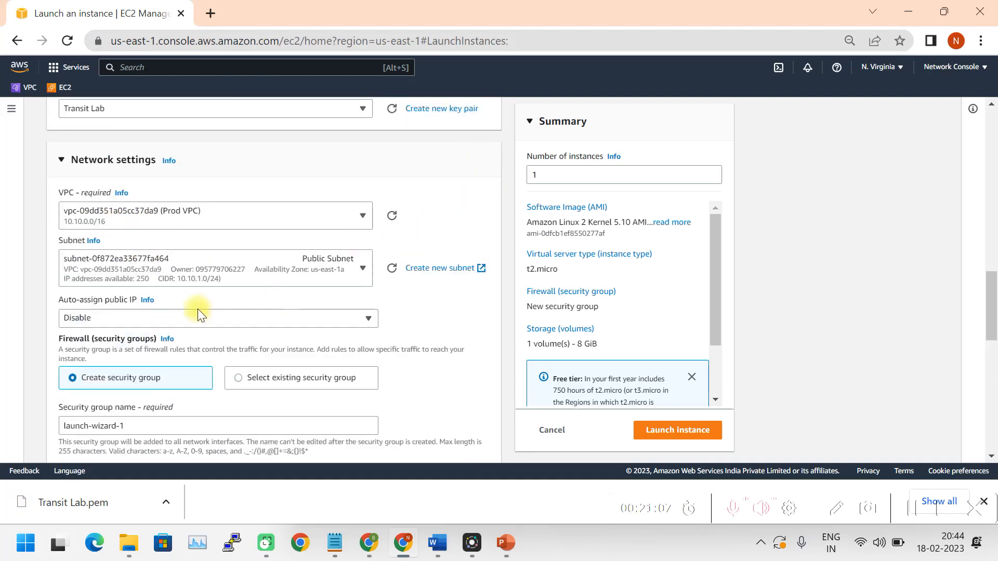
left_click(364, 216)
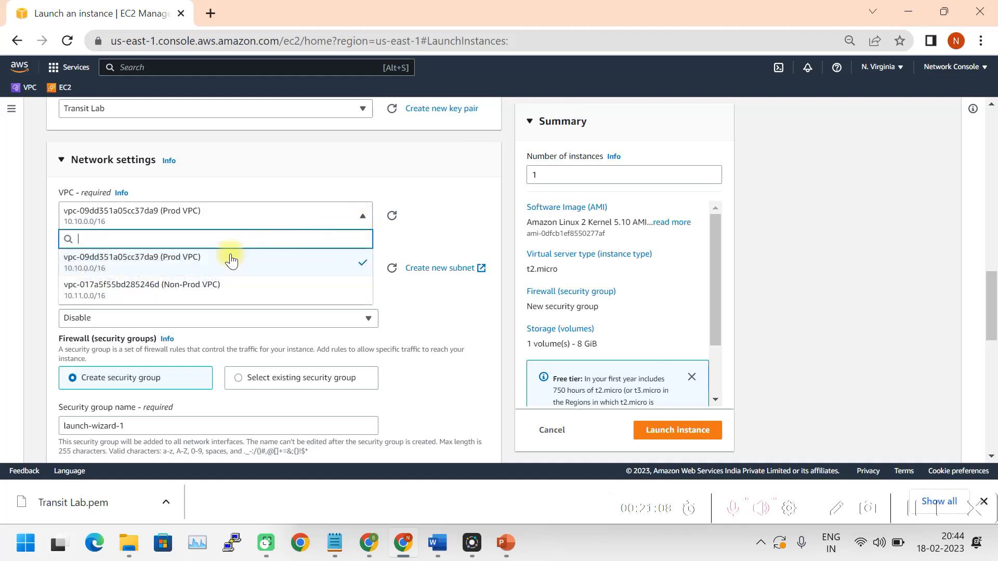
left_click(204, 288)
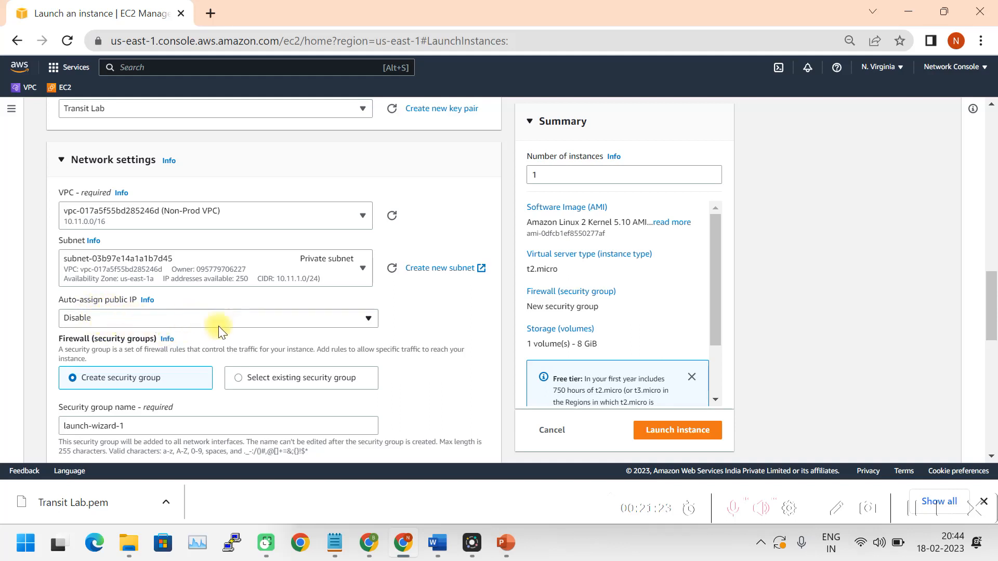
Step: Review the instance's public IP assignment, new security group settings and inbound SSH rule
scroll(241, 319, "down", 3)
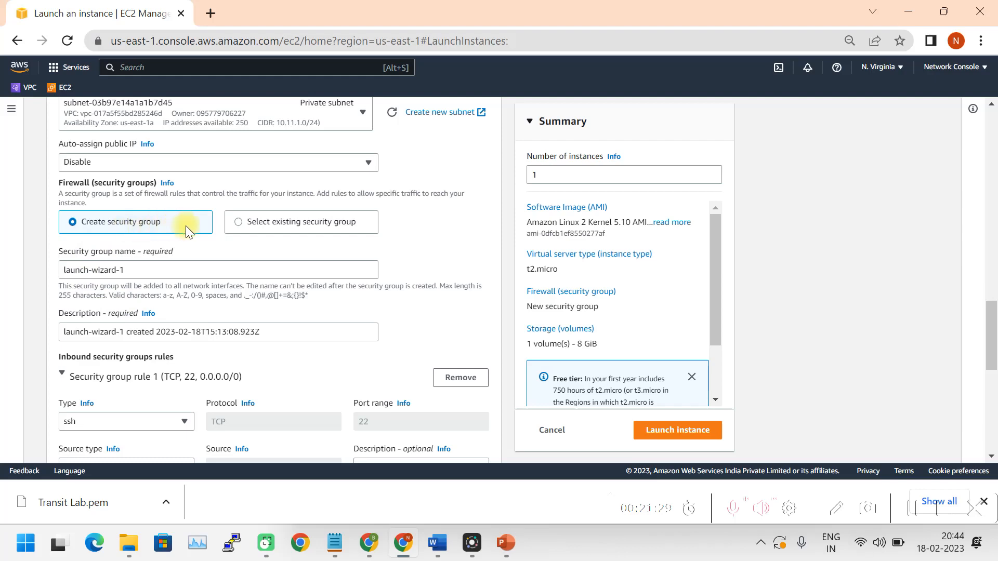
scroll(244, 334, "down", 3)
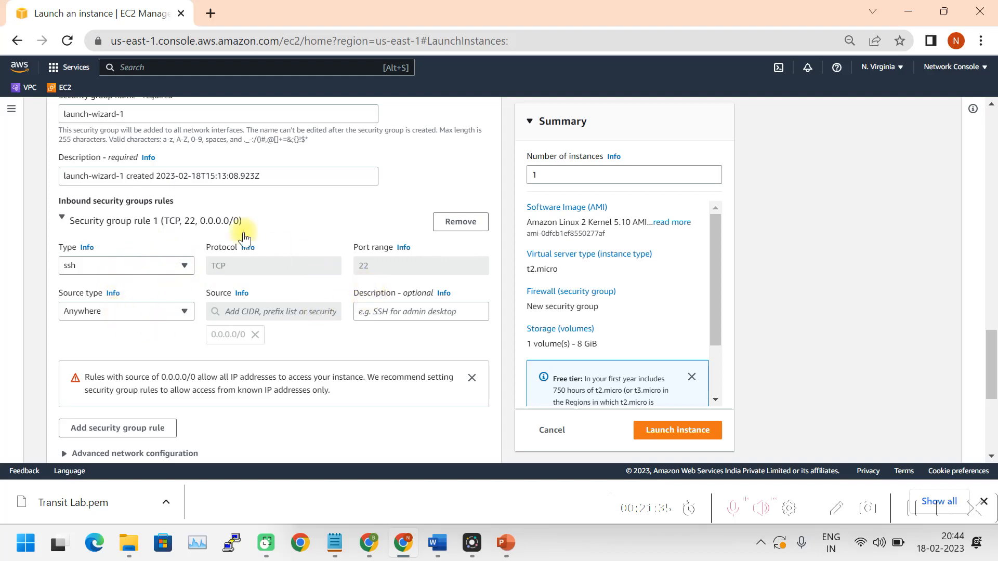
scroll(179, 244, "up", 1)
scroll(179, 245, "up", 4)
scroll(288, 359, "down", 3)
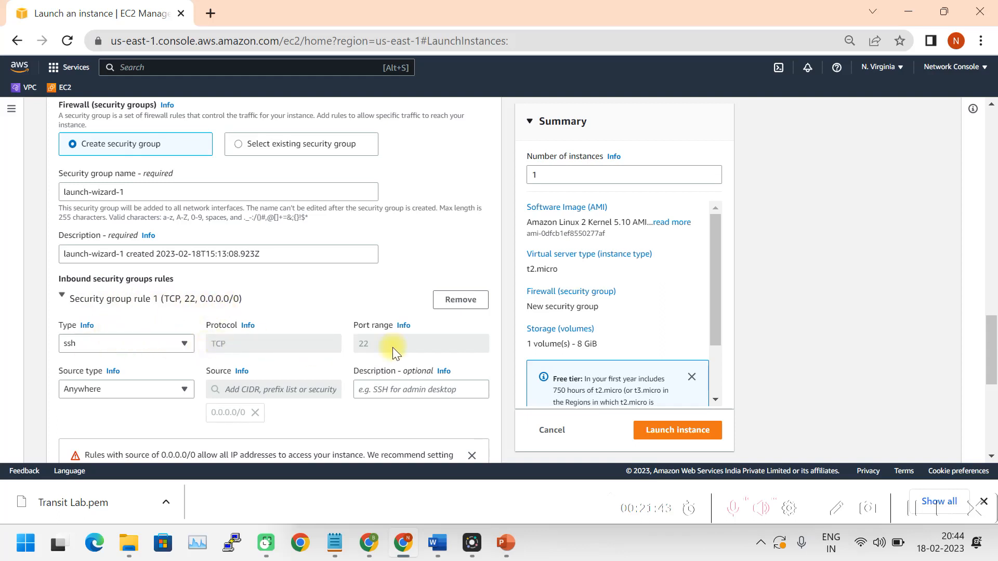
Step: Add a second inbound security group rule and set its type to All ICMP - IPv4
scroll(392, 348, "down", 2)
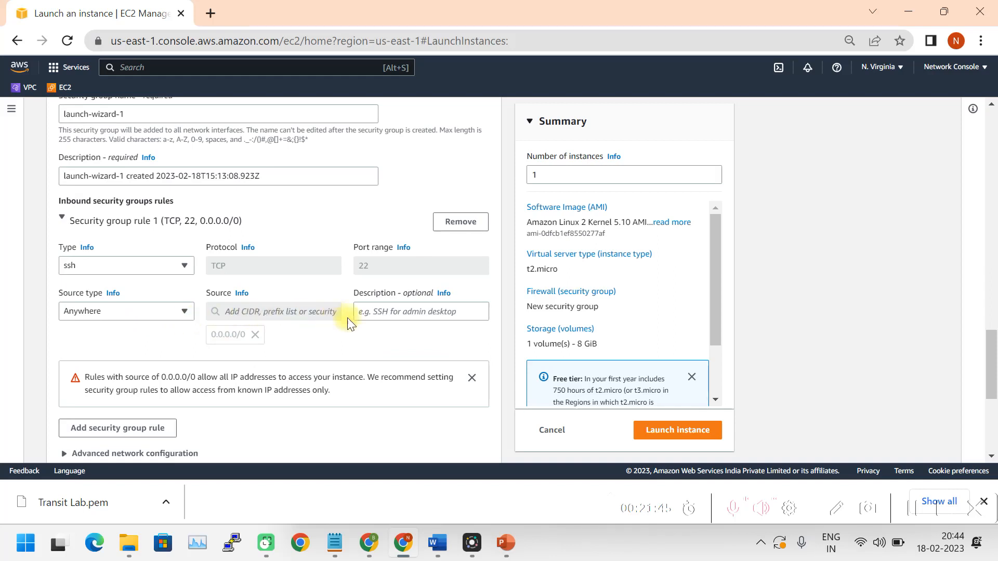
scroll(298, 338, "down", 1)
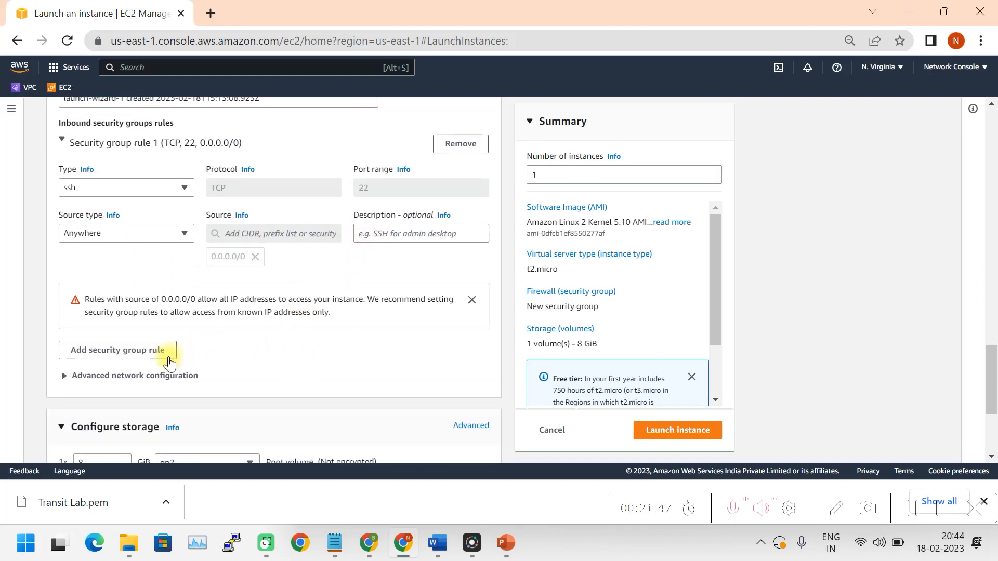
left_click(137, 351)
left_click(178, 340)
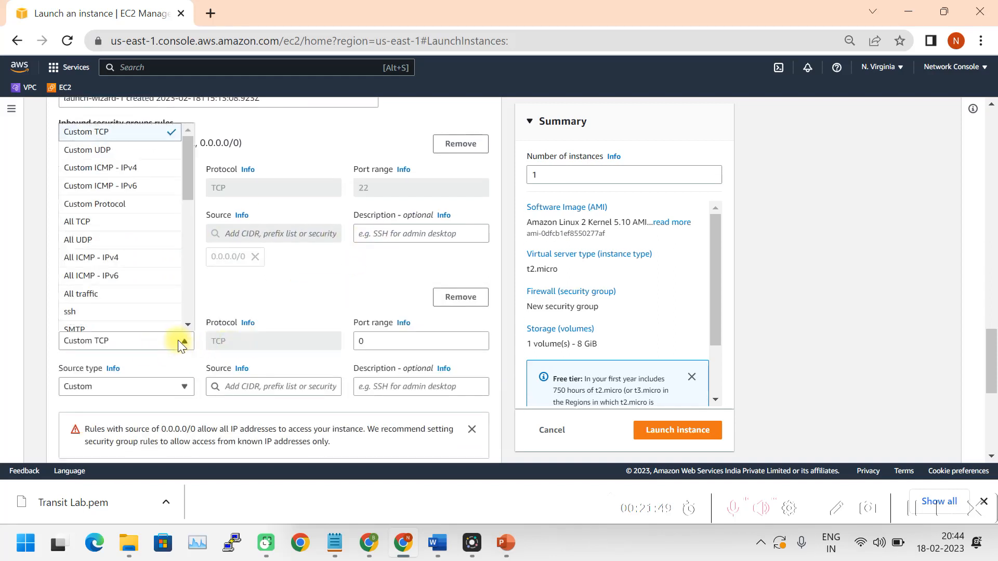
scroll(96, 297, "up", 1)
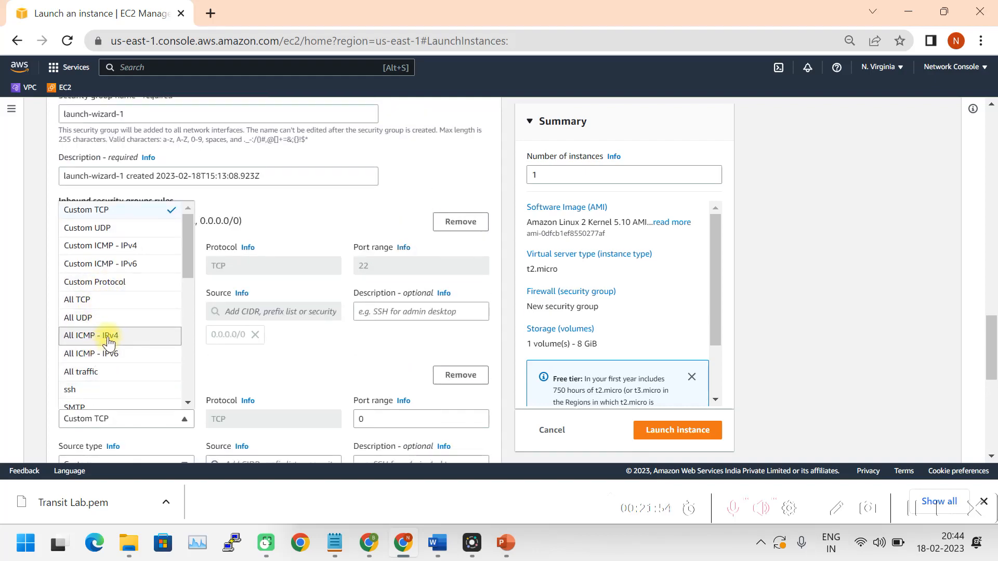
left_click(105, 335)
Step: Set the ICMP rule's source type to Custom with the CIDR block 10.0.0.0/8 as its source
scroll(250, 343, "down", 3)
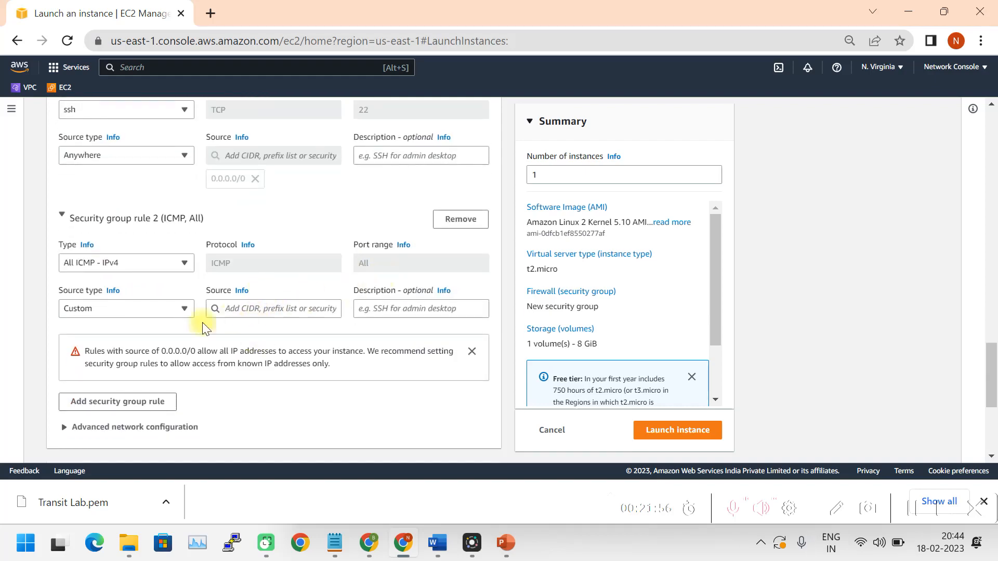
left_click(170, 308)
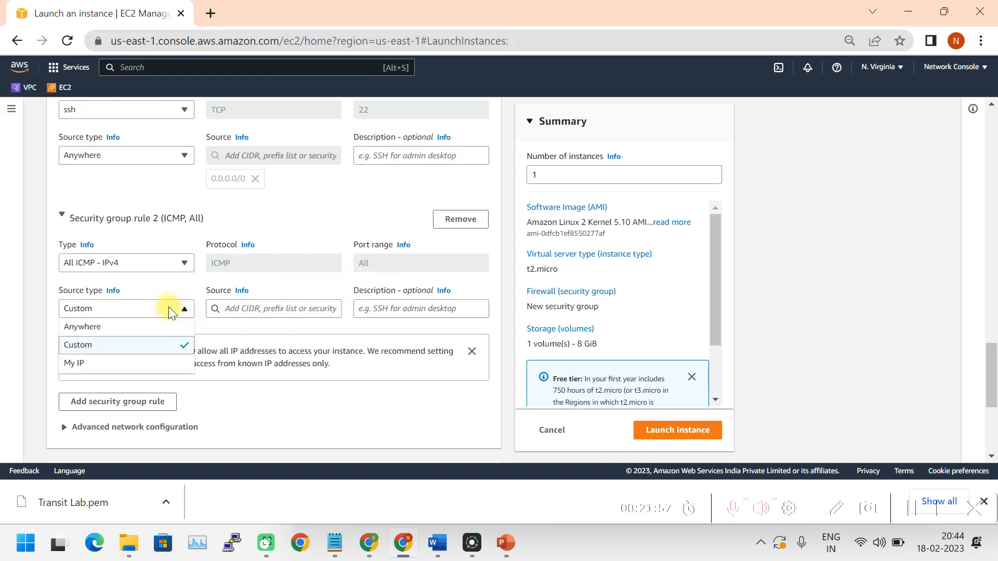
left_click(94, 345)
left_click(248, 308)
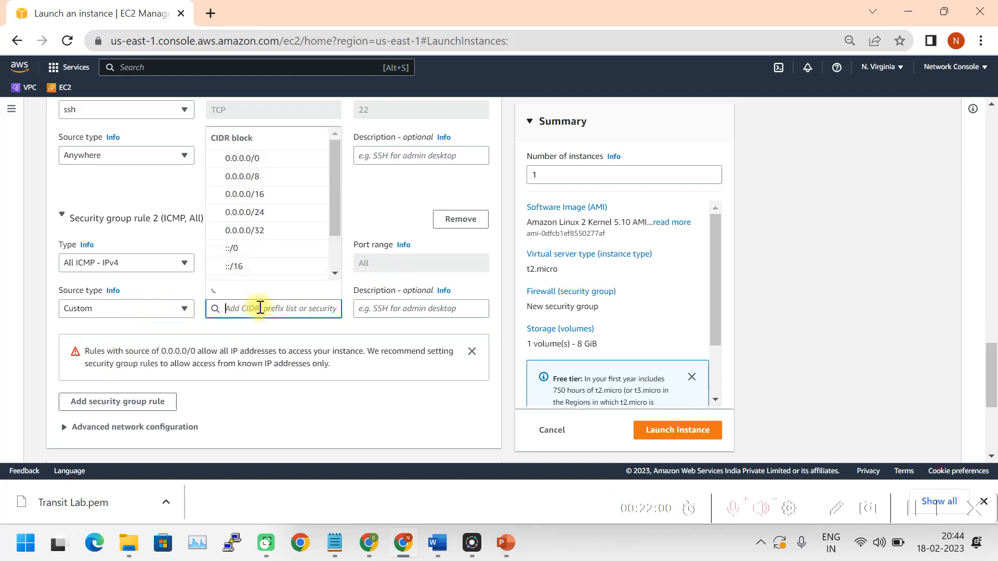
type("10.")
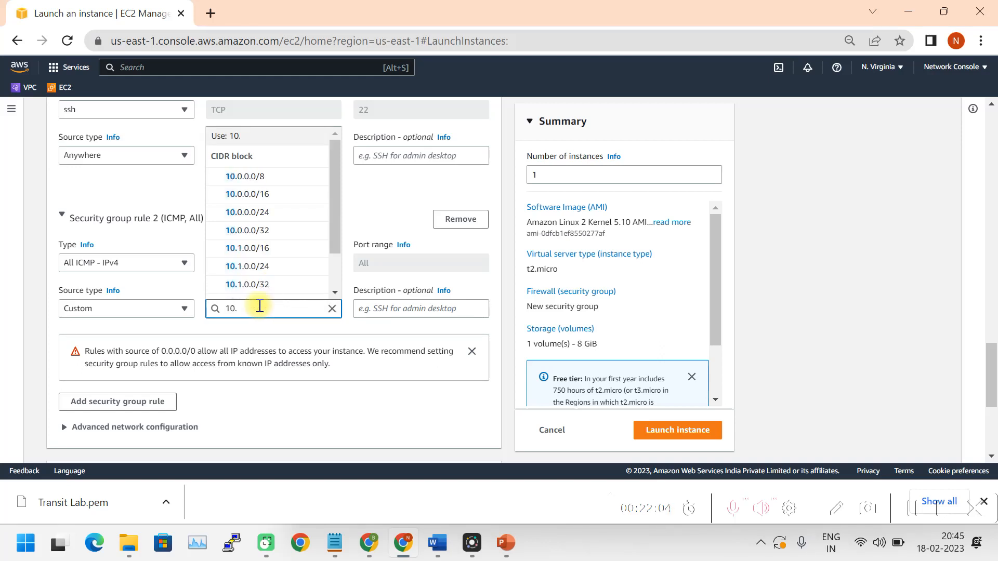
type("0.0.")
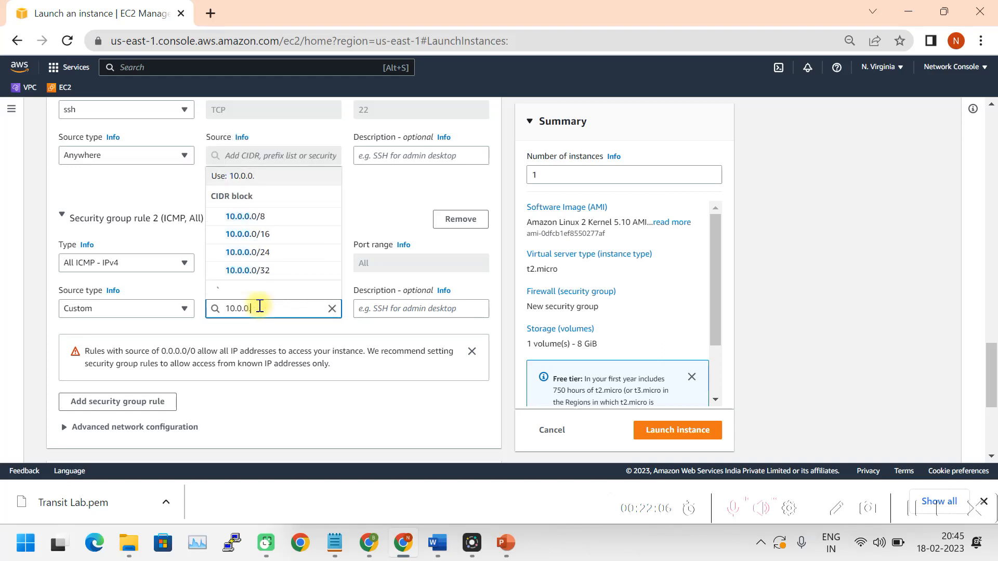
left_click(238, 229)
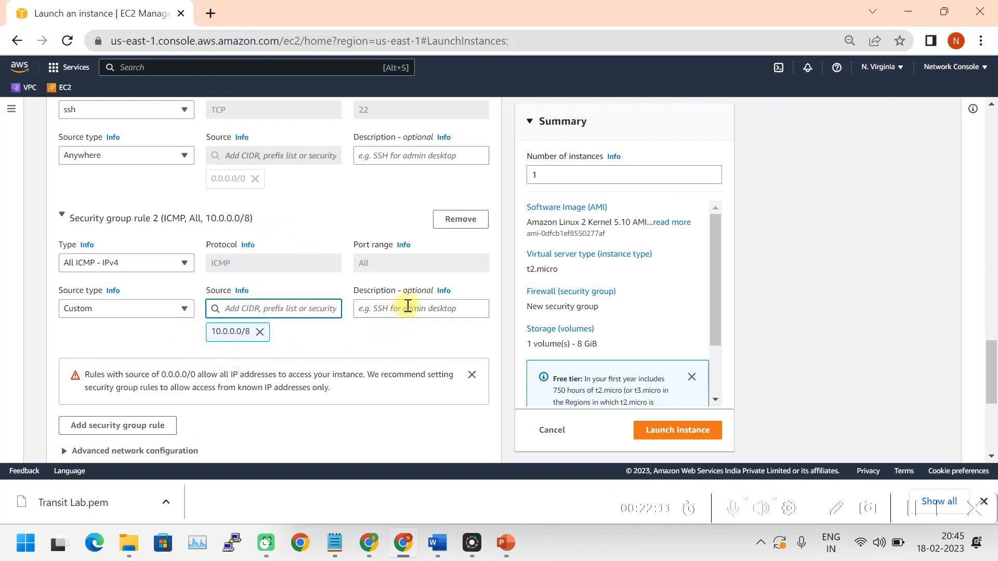
Step: Keep the default storage configuration and launch the Non-Prod VPC instance
scroll(234, 362, "down", 1)
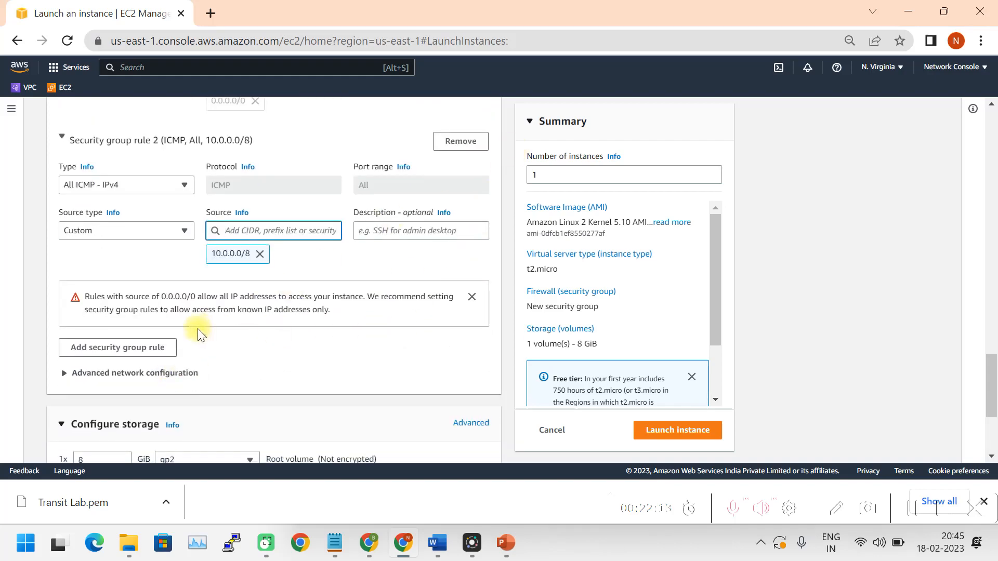
scroll(156, 345, "down", 3)
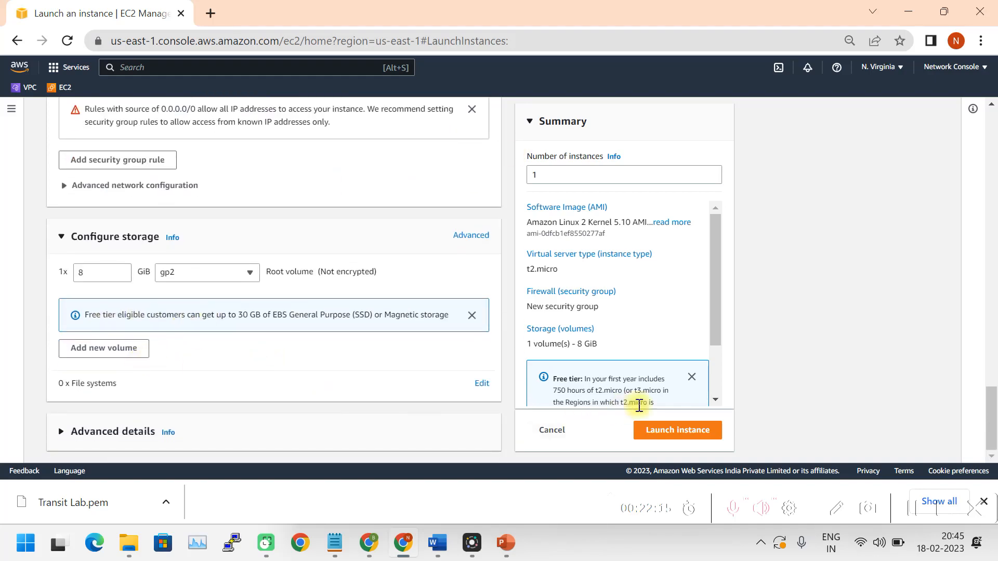
left_click(675, 429)
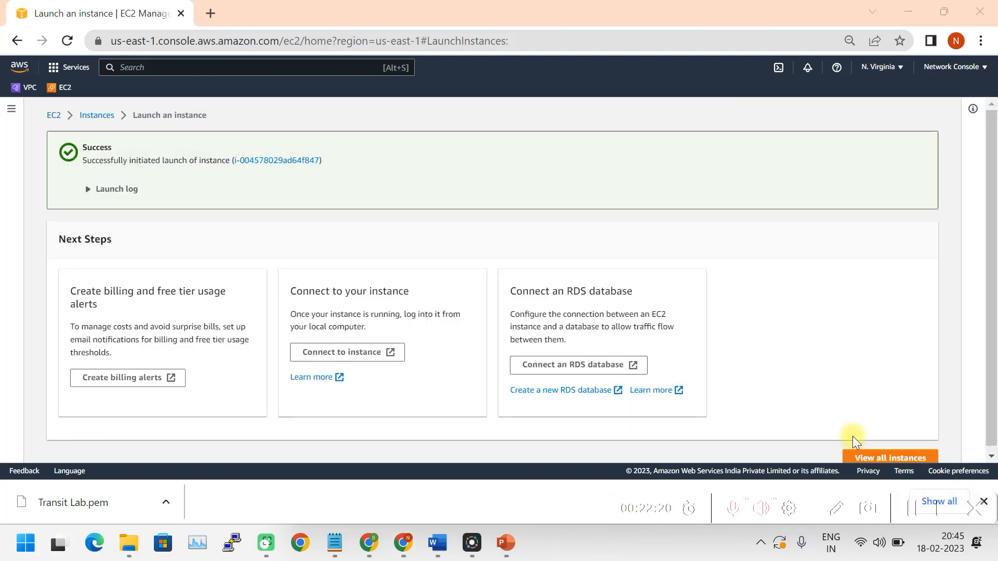
Step: Open the instances list, select the new instance and examine its state and IP address details
left_click(94, 115)
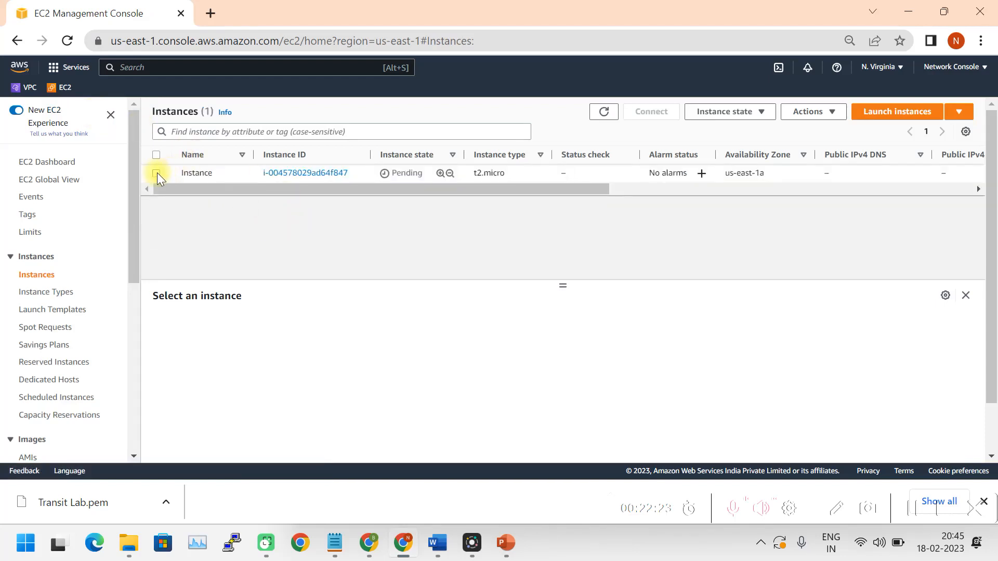
left_click(156, 173)
scroll(685, 362, "down", 1)
scroll(703, 370, "up", 1)
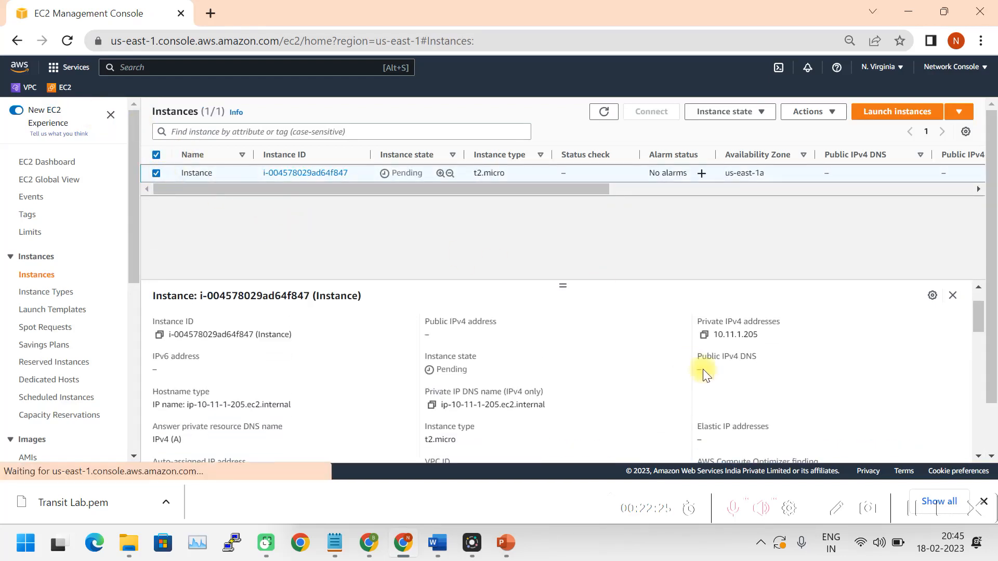
scroll(473, 414, "down", 1)
scroll(478, 406, "up", 1)
left_click_drag(561, 286, 565, 314)
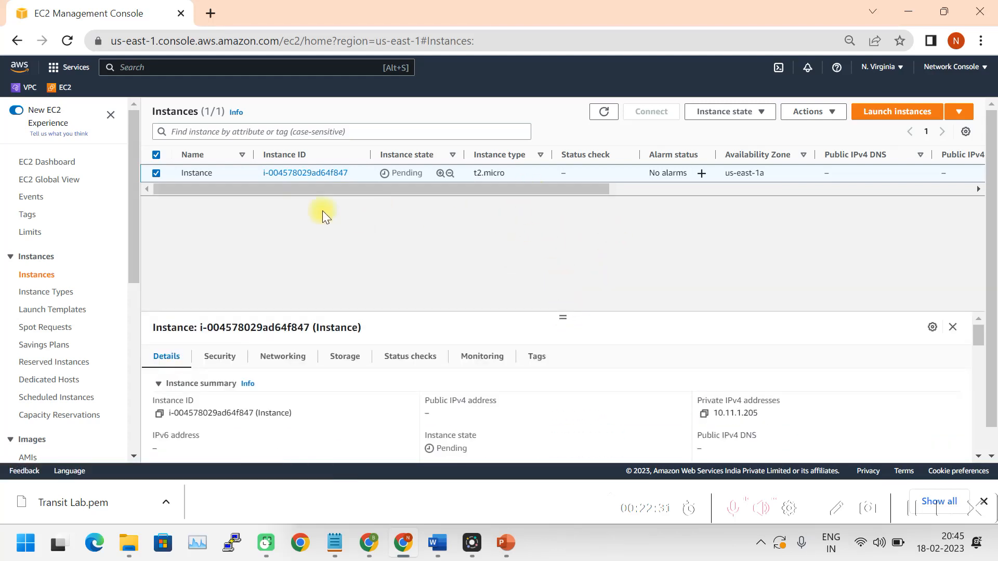
Step: Start launching another EC2 instance and name it "Jump host"
left_click(897, 111)
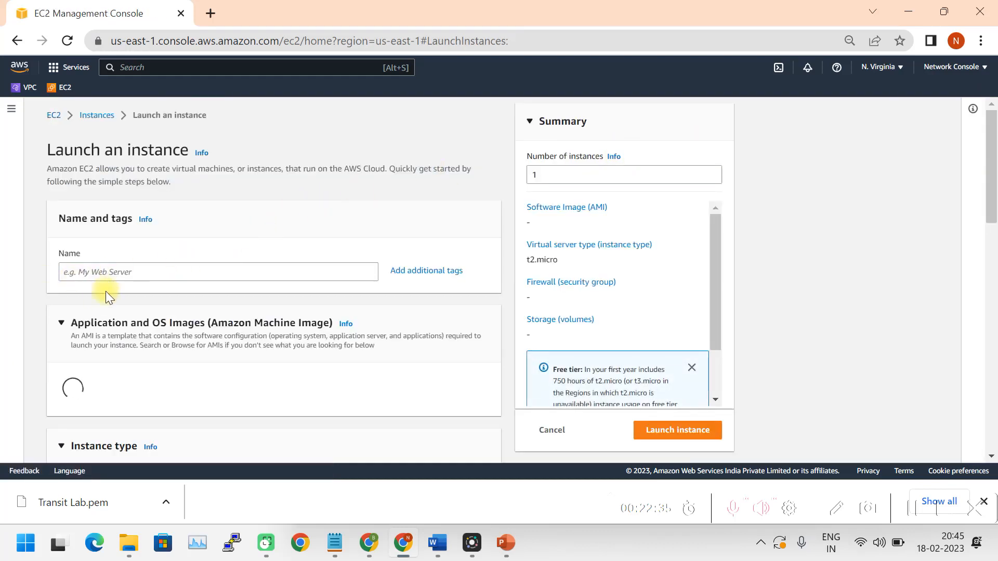
left_click(225, 269)
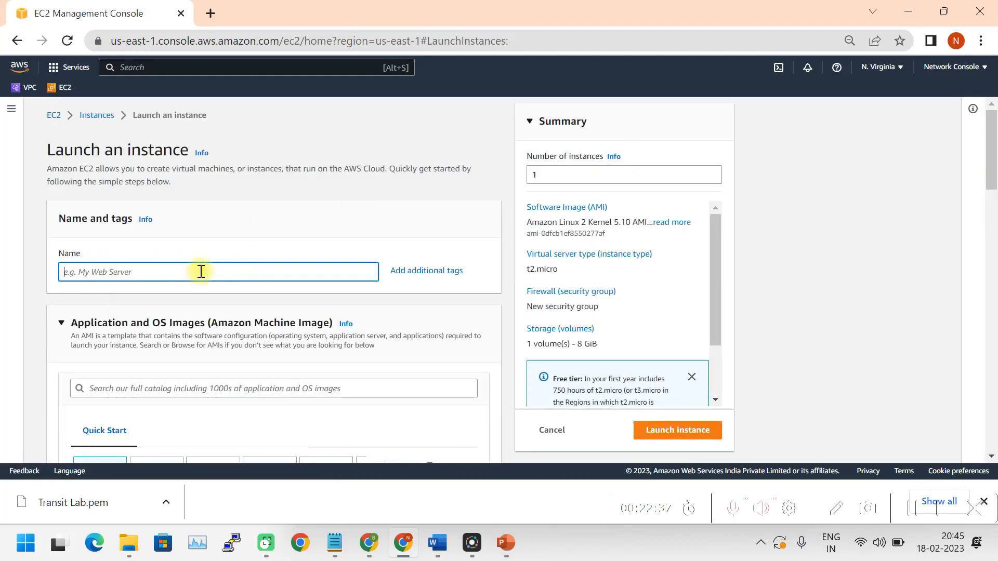
type("Jump host")
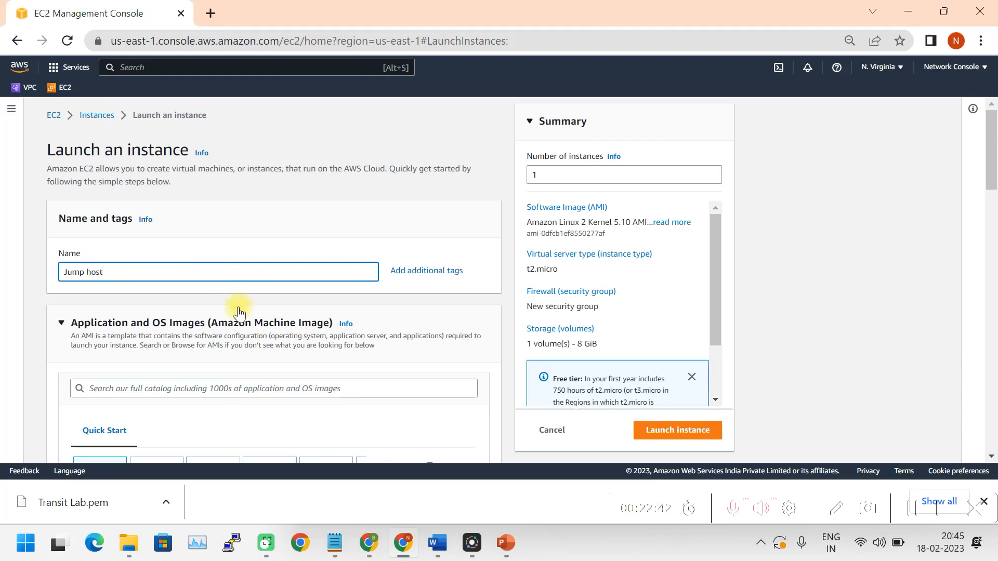
Step: Keep the Amazon Linux image and select the existing "Transit Lab" key pair for the Jump host's login
scroll(192, 270, "down", 3)
scroll(187, 260, "down", 6)
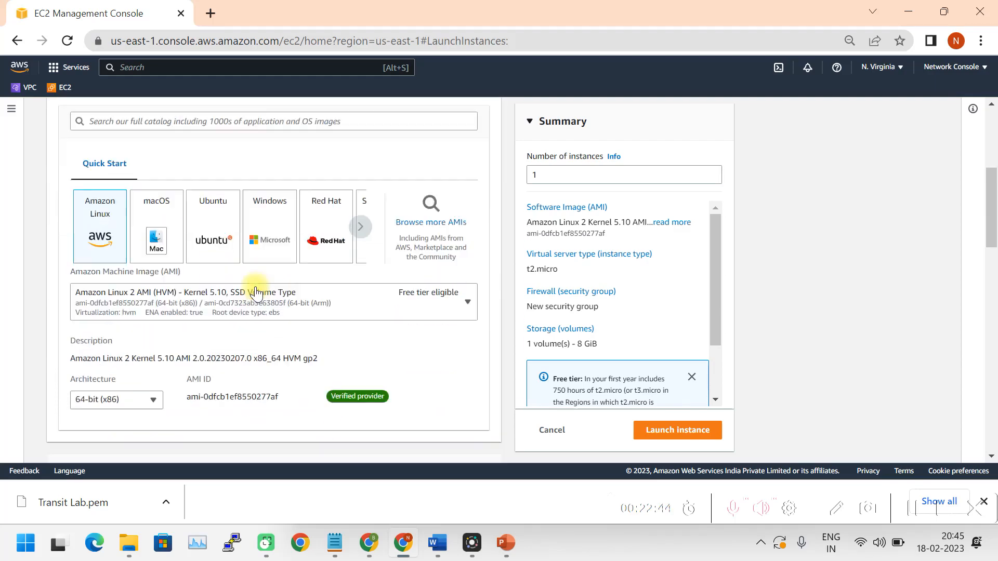
scroll(198, 311, "up", 4)
scroll(257, 323, "down", 8)
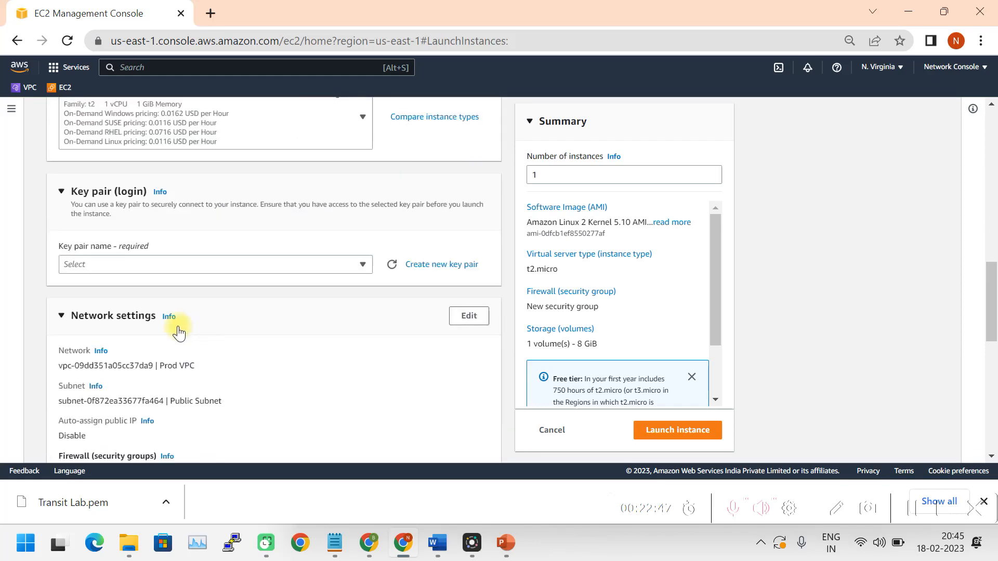
left_click(283, 266)
left_click(131, 333)
Step: Review the Jump host's default network, firewall and storage settings, and open its network settings for editing
scroll(291, 329, "down", 3)
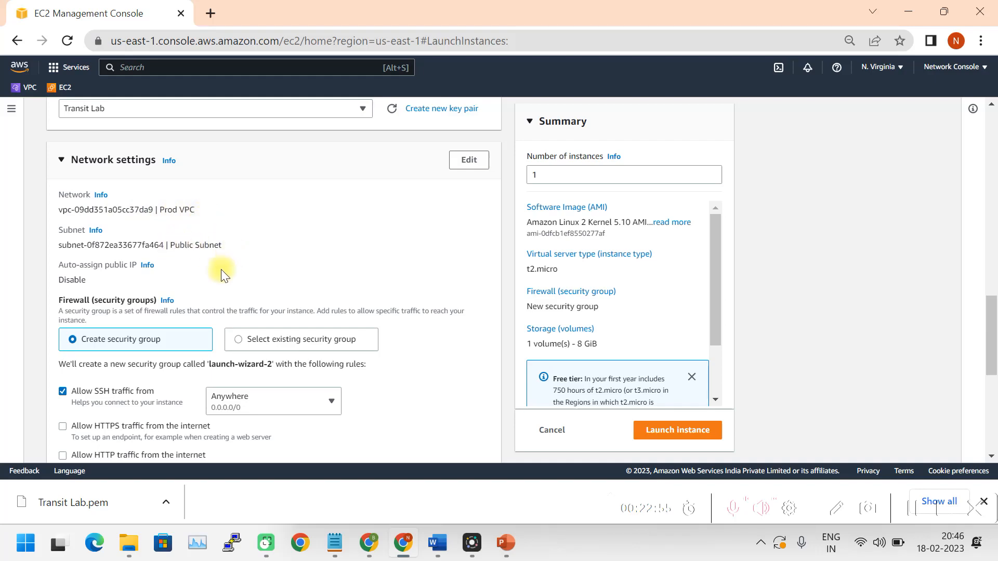
scroll(221, 270, "down", 3)
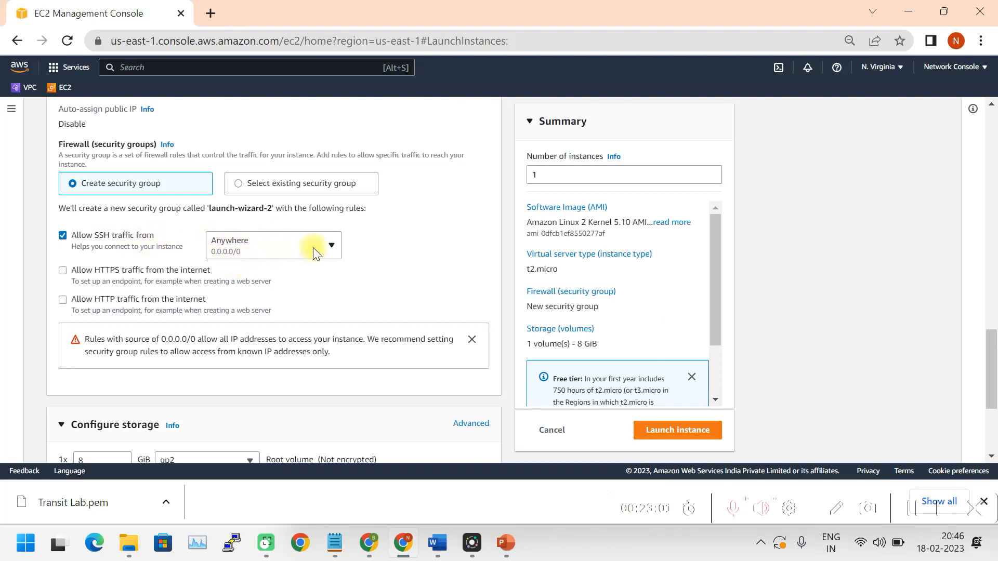
scroll(244, 289, "down", 2)
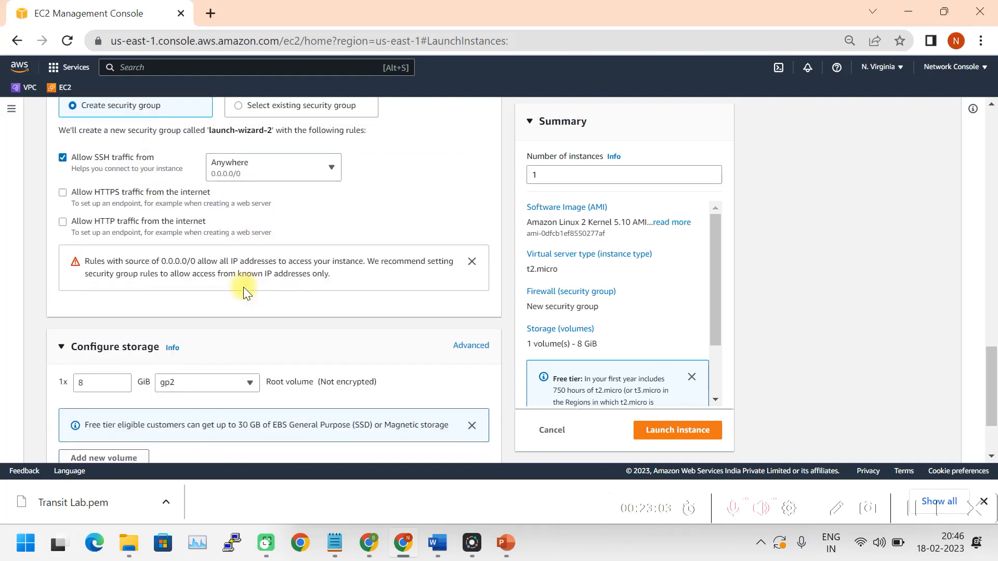
scroll(239, 284, "up", 2)
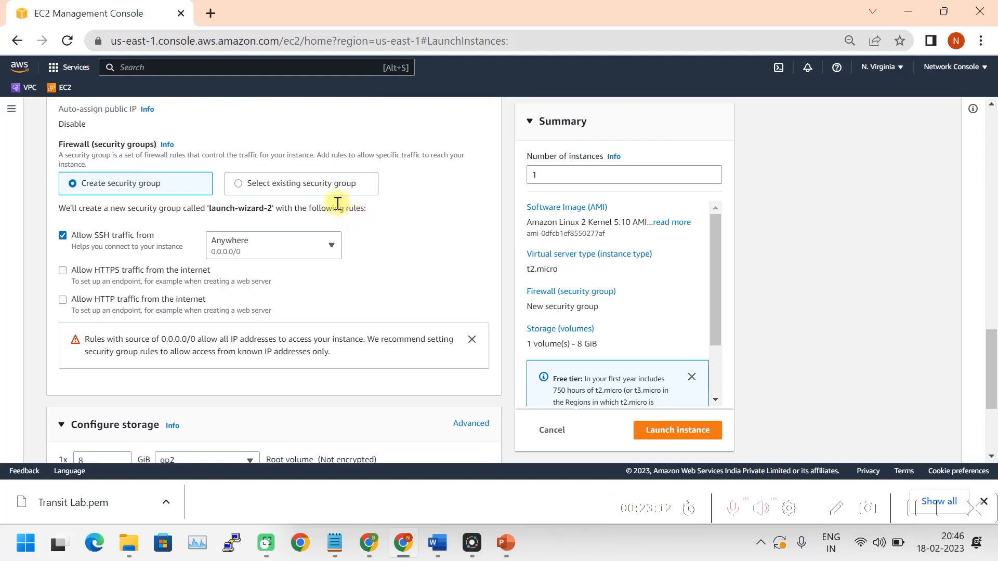
scroll(238, 305, "down", 5)
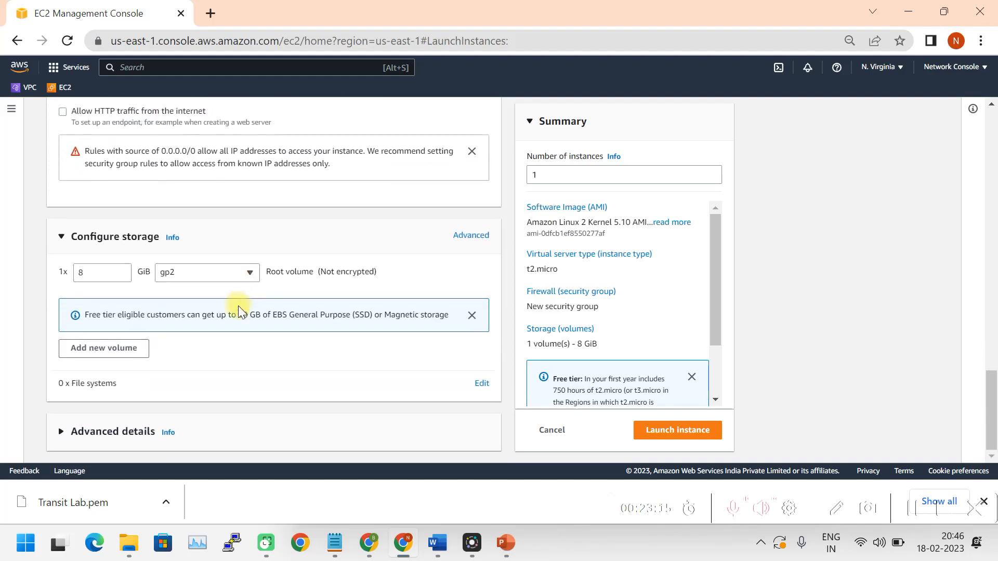
scroll(238, 306, "up", 7)
scroll(238, 306, "up", 1)
left_click(467, 127)
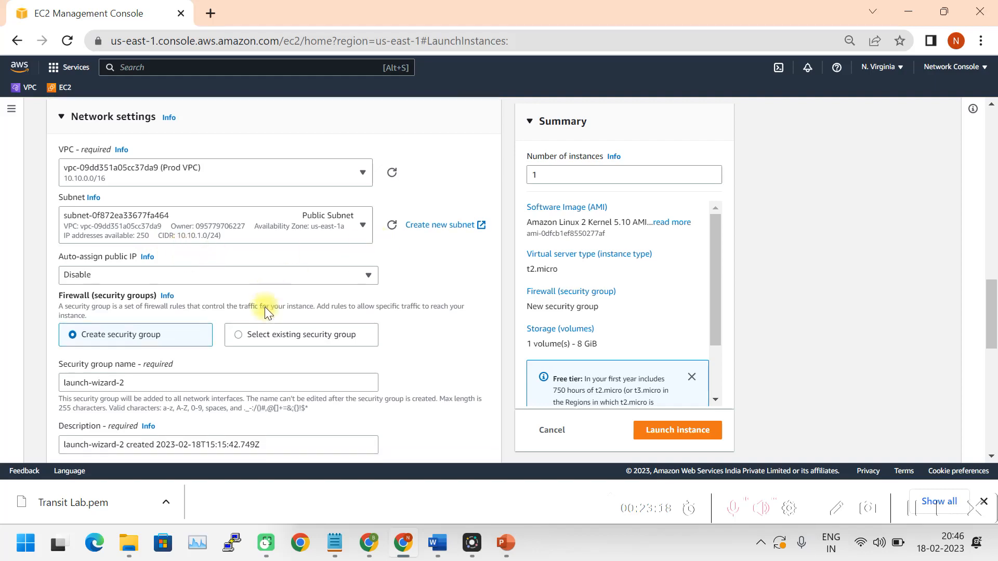
Step: Add a second inbound security group rule for the Jump host with type All ICMP - IPv4 and source type Anywhere
scroll(264, 307, "down", 4)
scroll(112, 337, "down", 3)
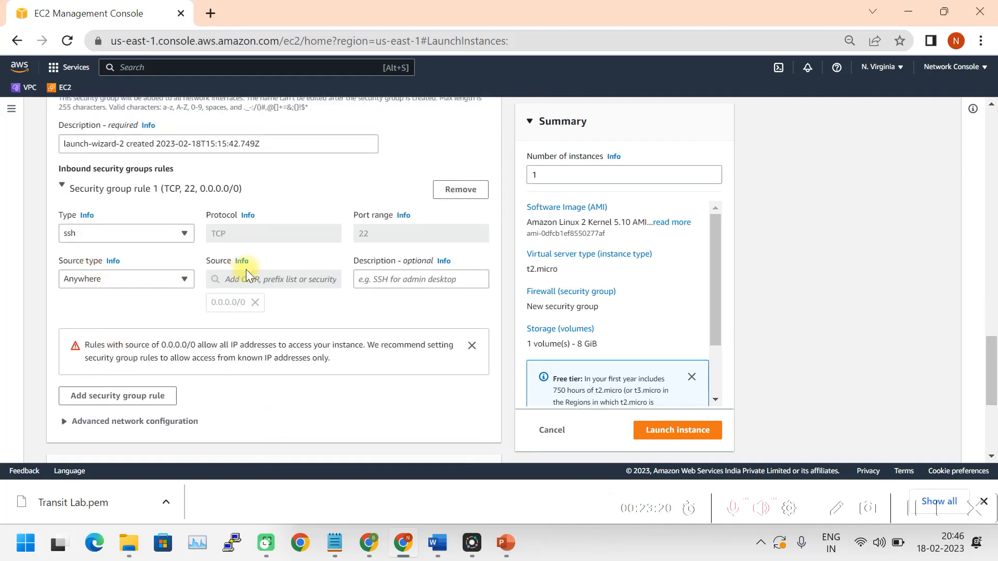
left_click(135, 395)
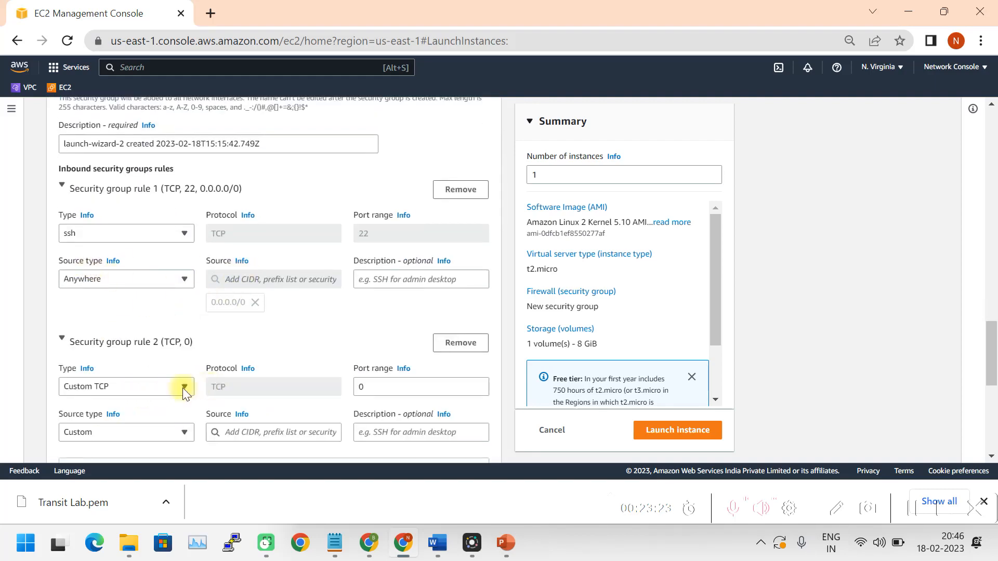
scroll(180, 386, "down", 2)
left_click(179, 307)
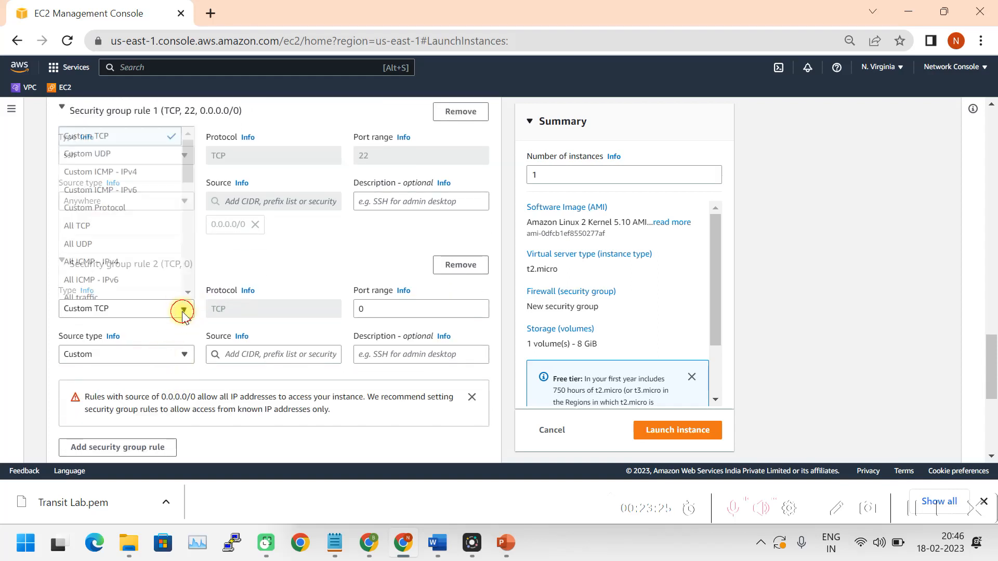
left_click(95, 262)
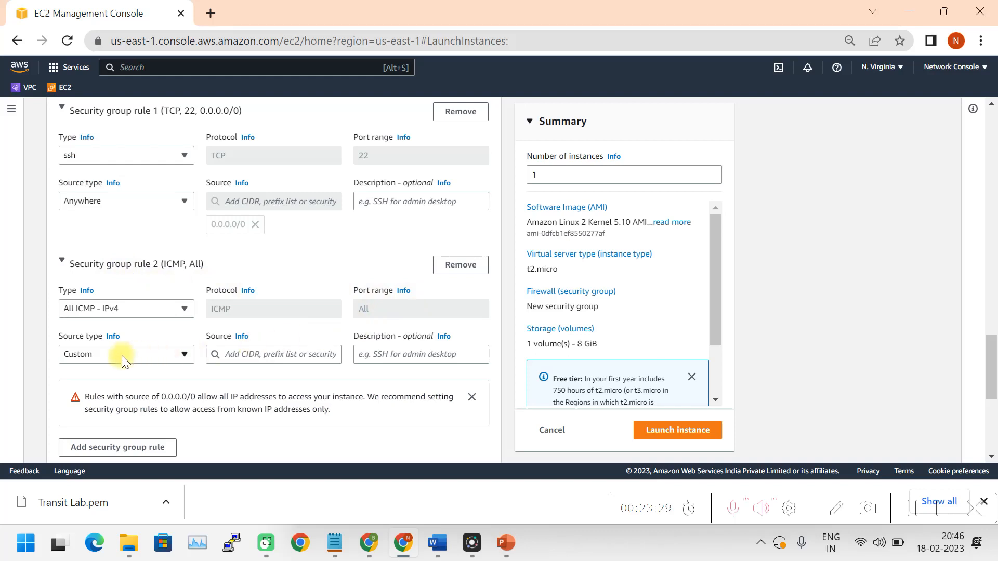
left_click(169, 353)
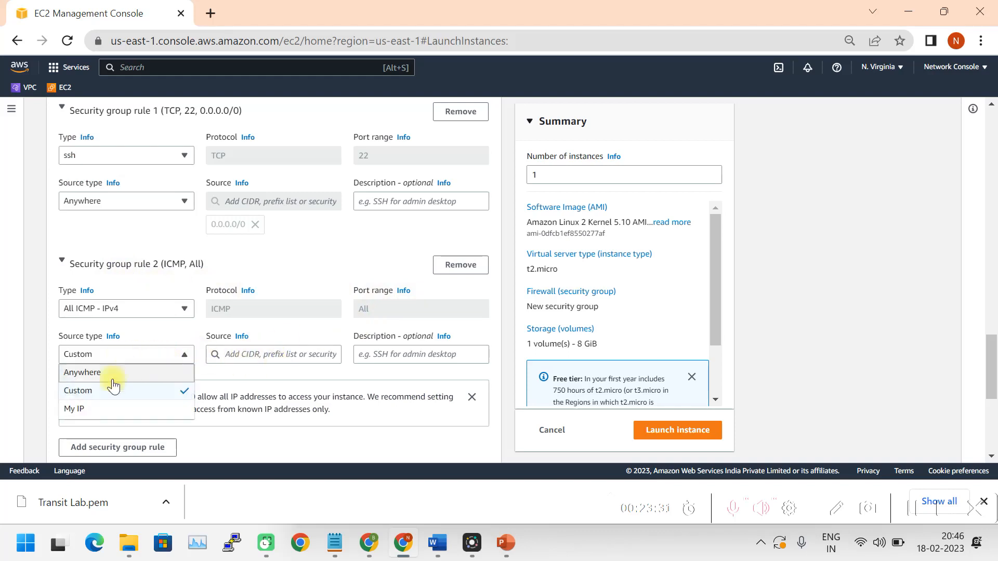
left_click(82, 372)
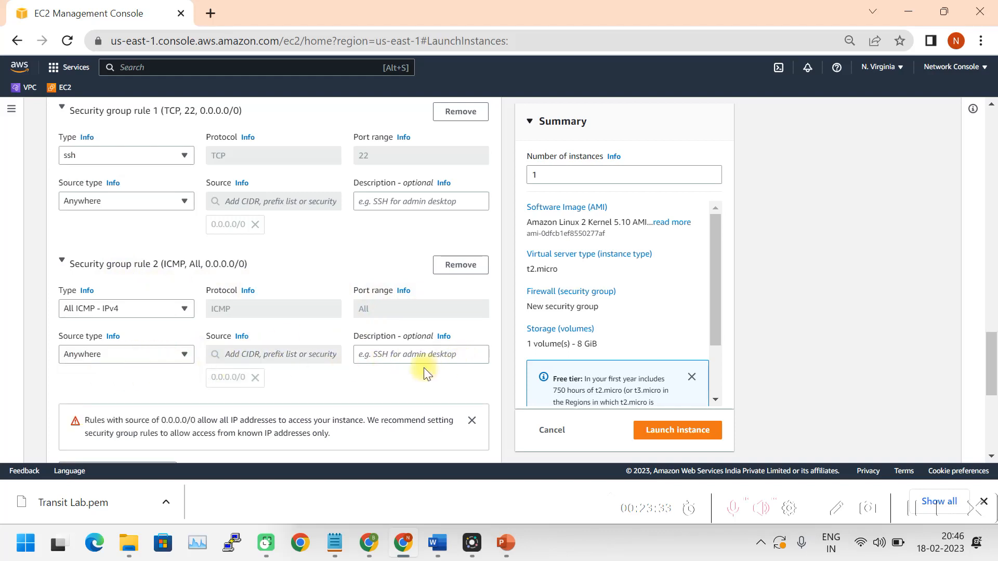
Step: Enable auto-assign public IP in the Jump host's network settings
scroll(364, 333, "down", 3)
scroll(333, 317, "up", 2)
scroll(338, 326, "up", 5)
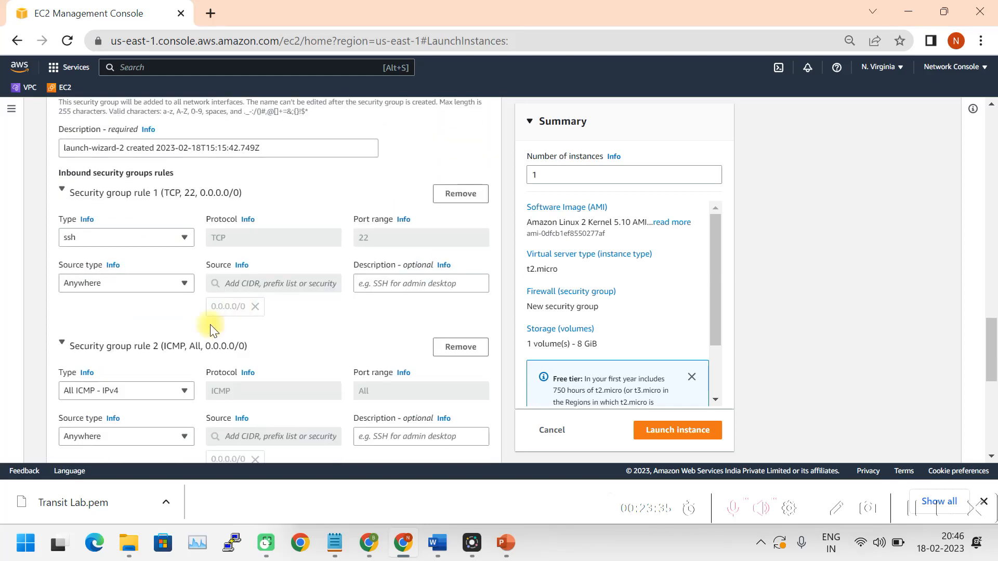
scroll(98, 278, "up", 3)
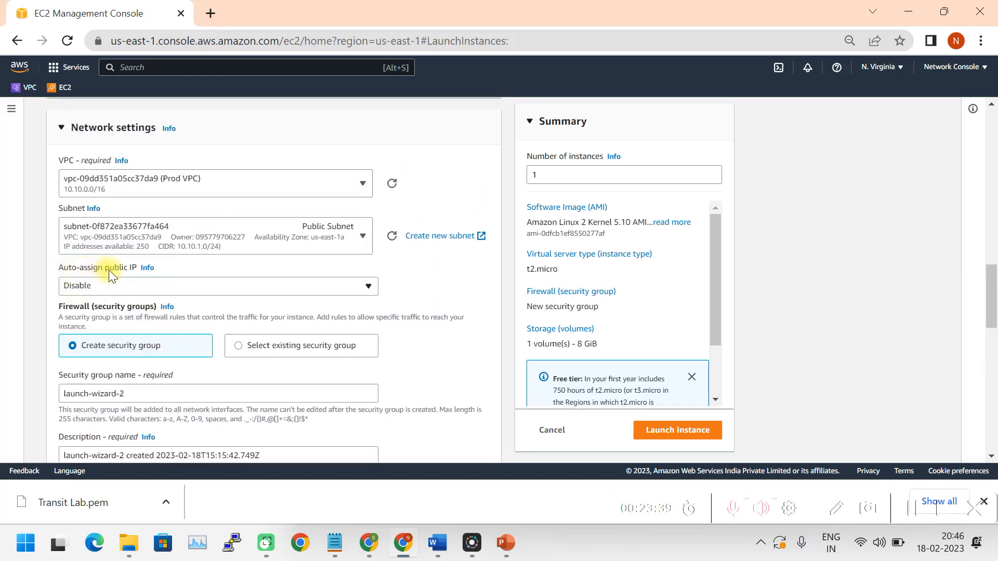
left_click(364, 287)
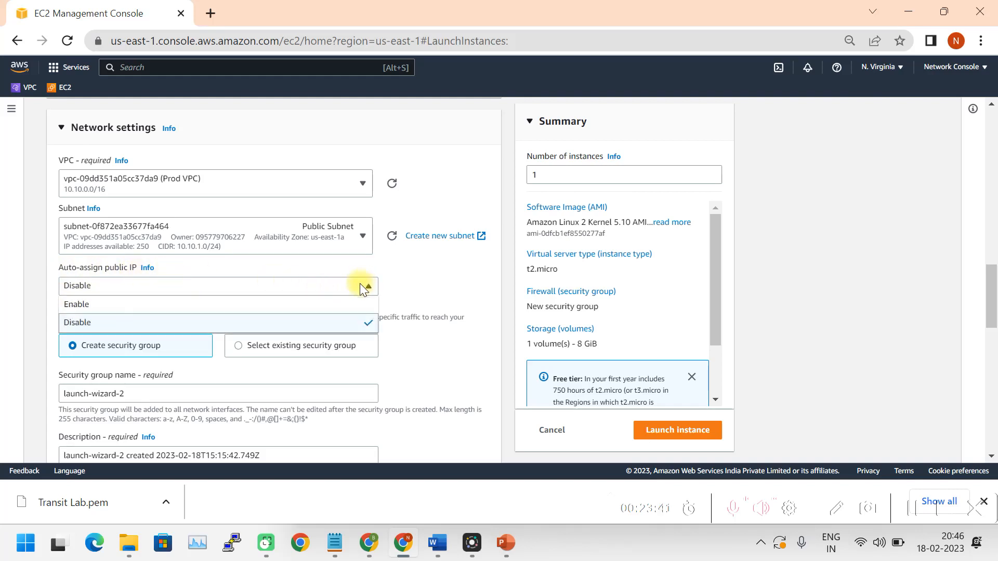
left_click(104, 307)
scroll(357, 312, "up", 1)
scroll(332, 323, "down", 3)
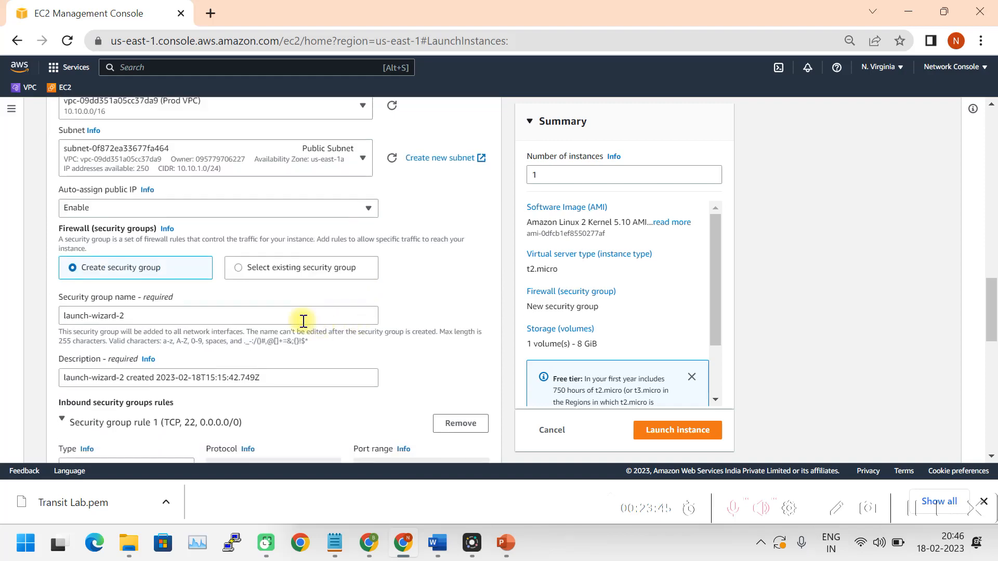
Step: Check the remaining Jump host settings and launch the instance
scroll(303, 321, "down", 9)
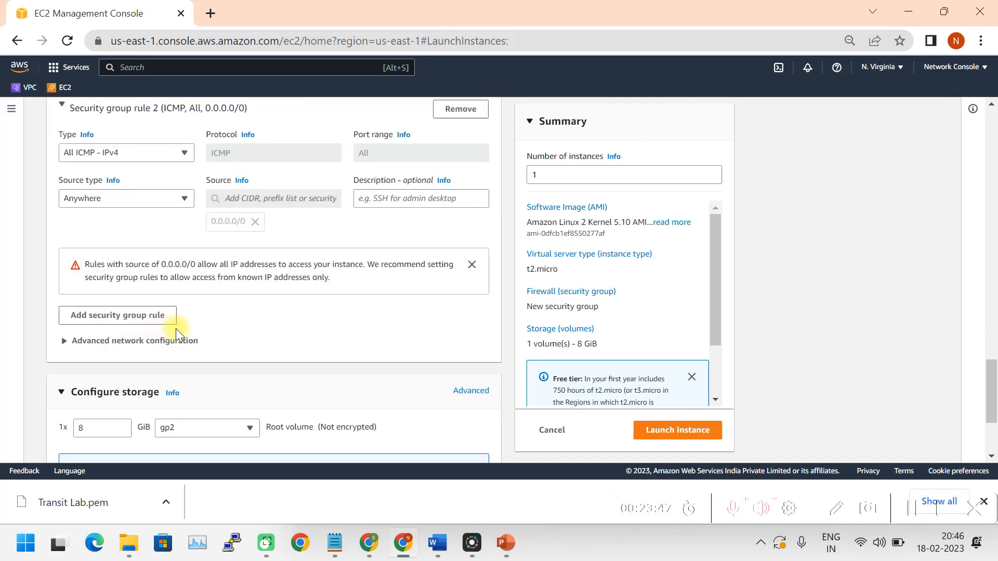
scroll(179, 333, "down", 3)
left_click(686, 431)
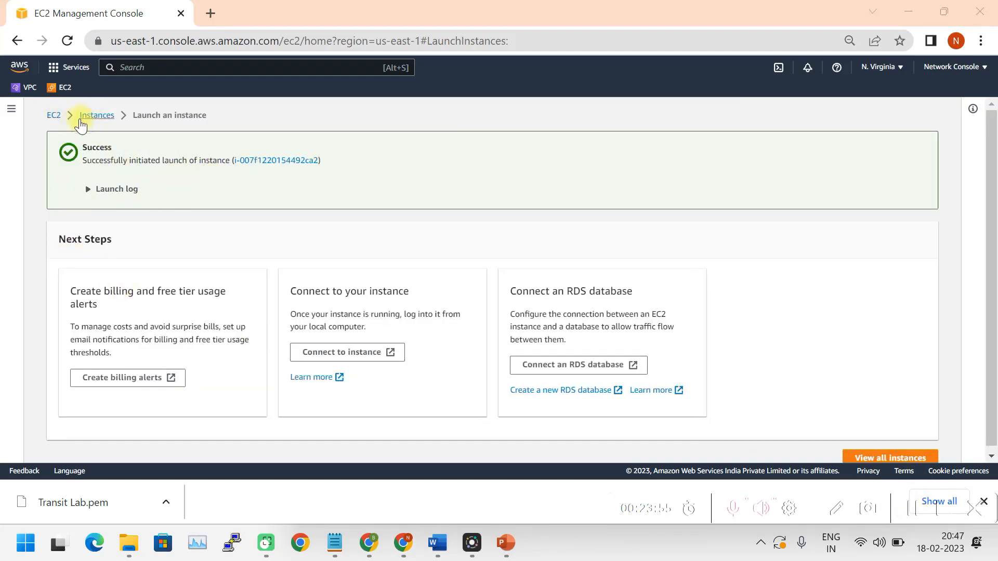
Step: List all EC2 instances without the running-state filter and show the Jump host's details in an enlarged pane
left_click(52, 115)
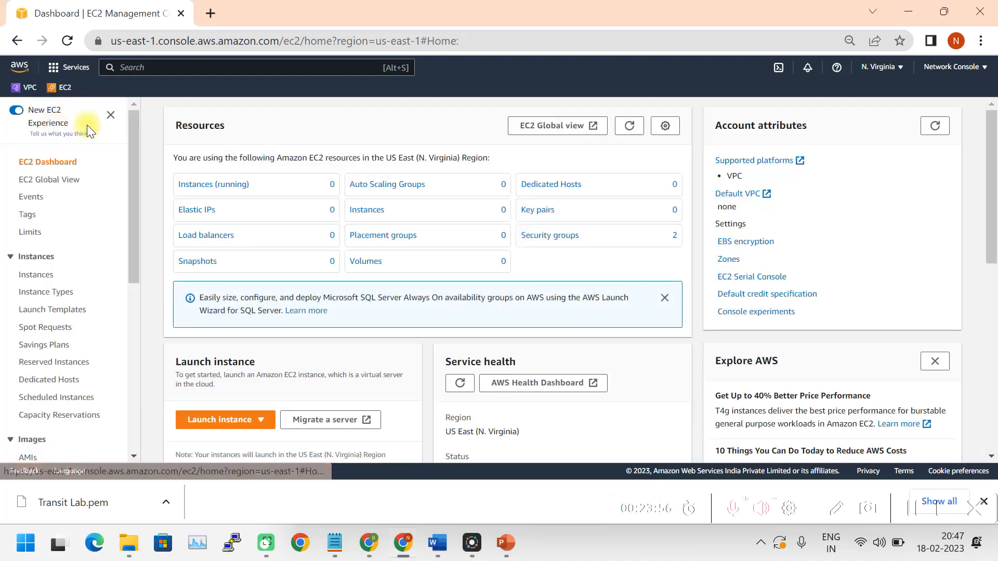
left_click(201, 188)
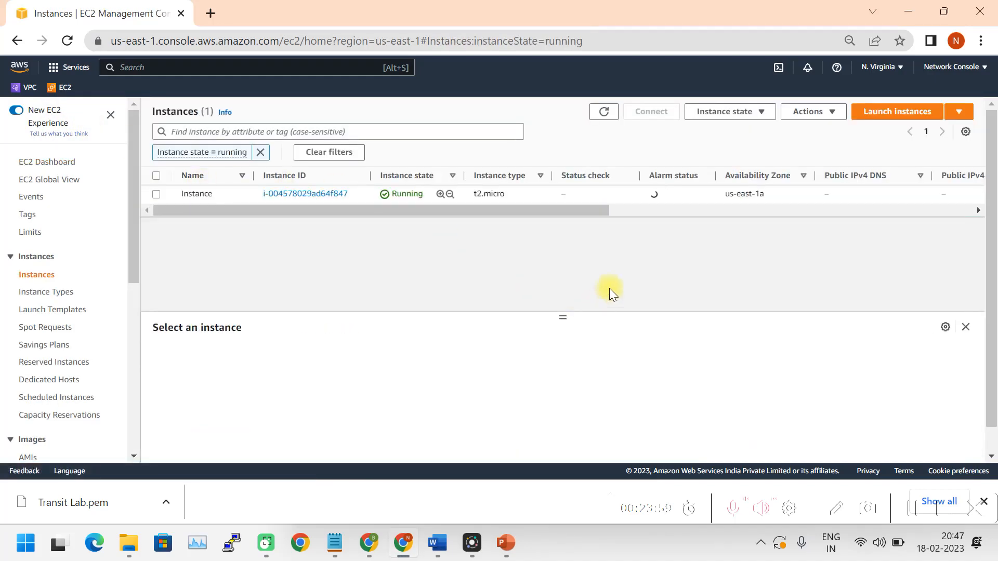
left_click(260, 152)
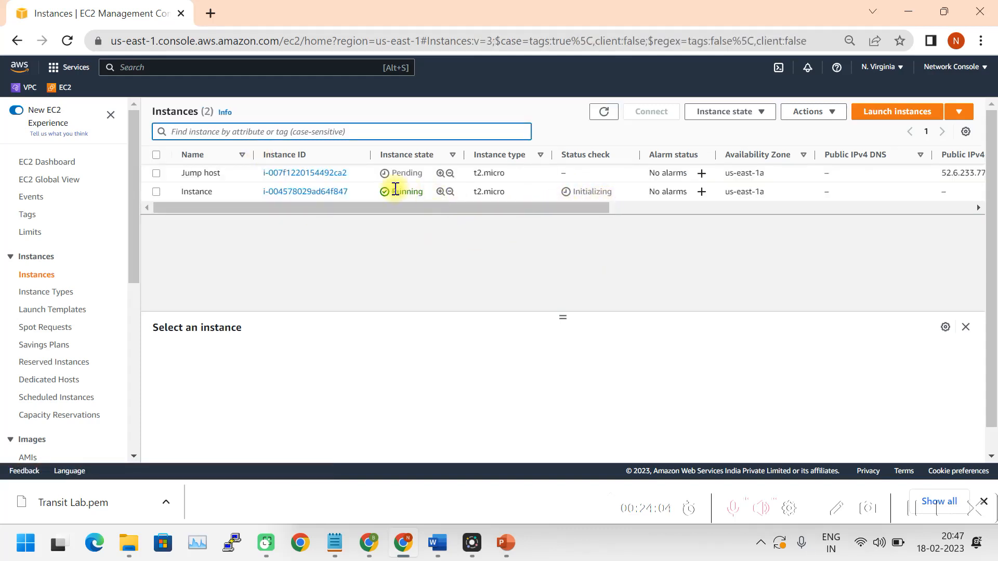
left_click_drag(467, 153, 506, 152)
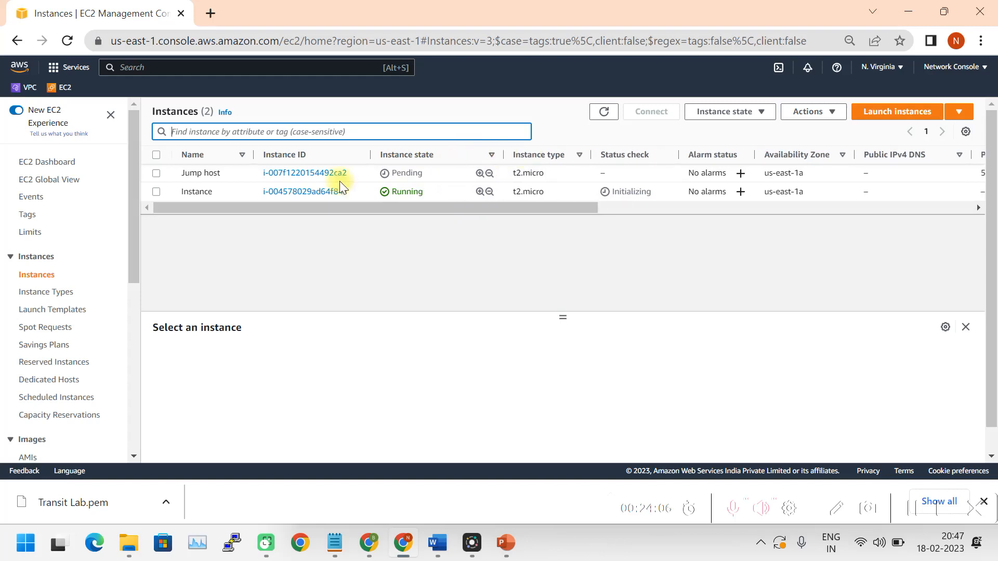
left_click(155, 174)
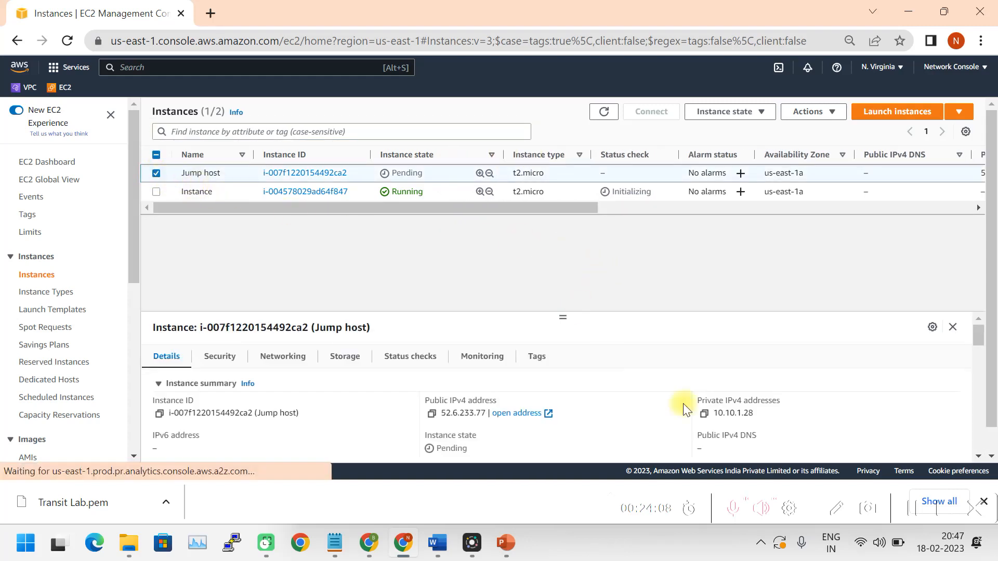
left_click_drag(559, 315, 571, 259)
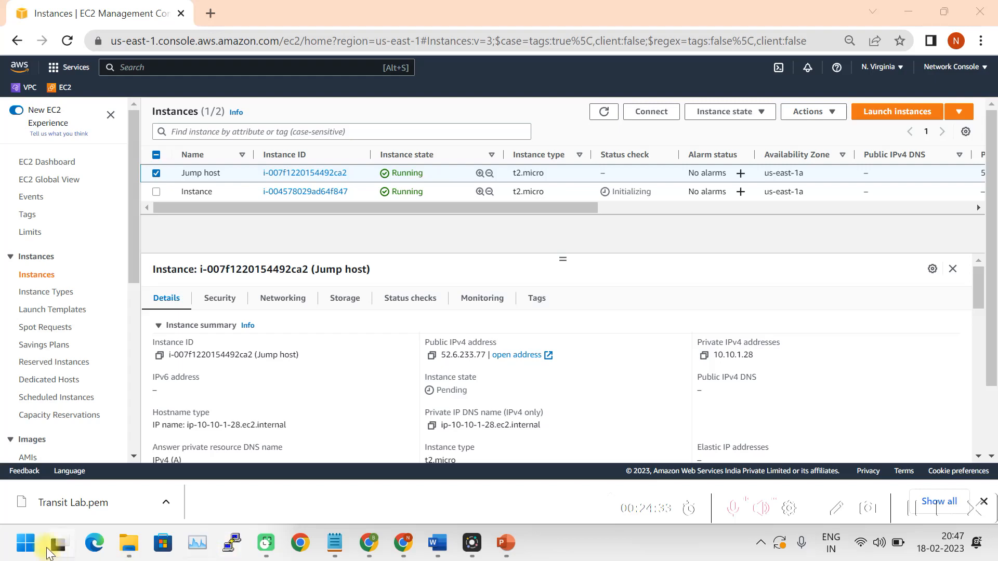
Step: Switch to PuTTYgen by finding it with the Windows search
left_click(26, 544)
type("pur")
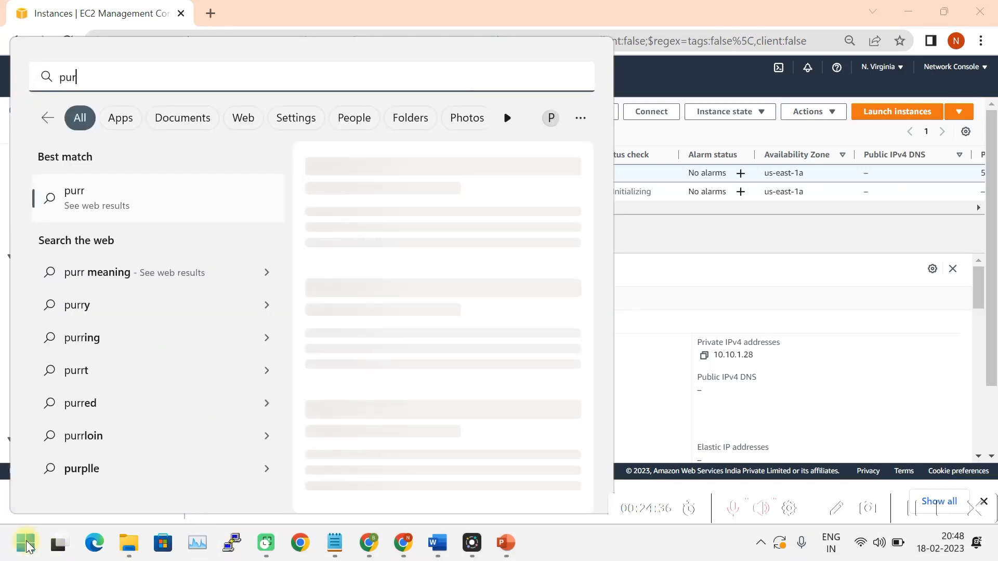
key("BackSpace")
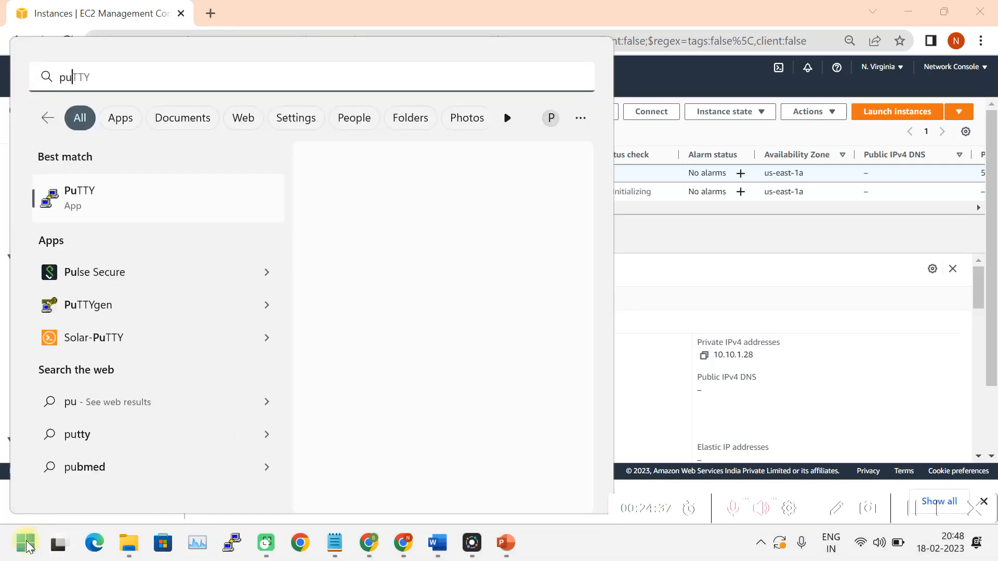
type("tty")
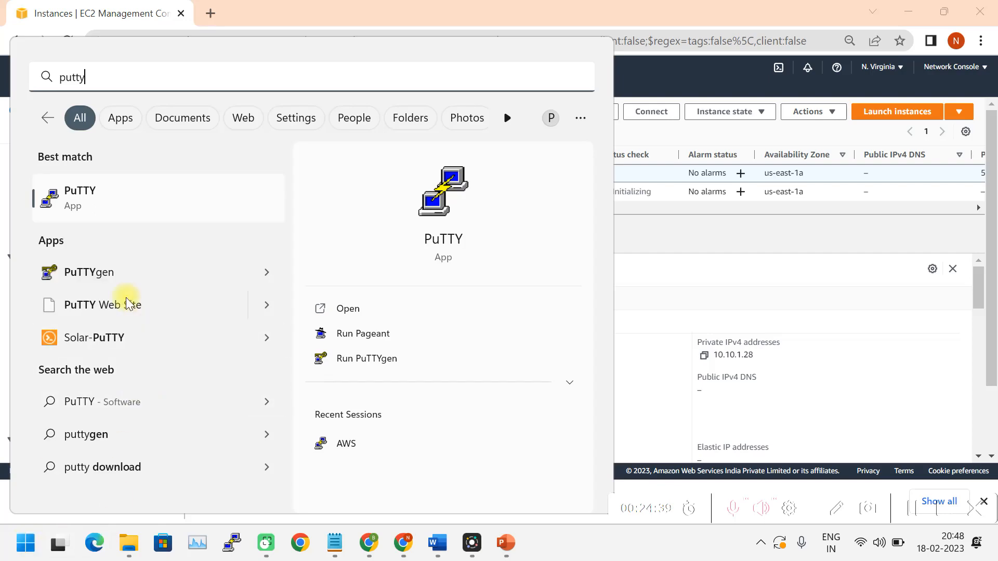
left_click(100, 272)
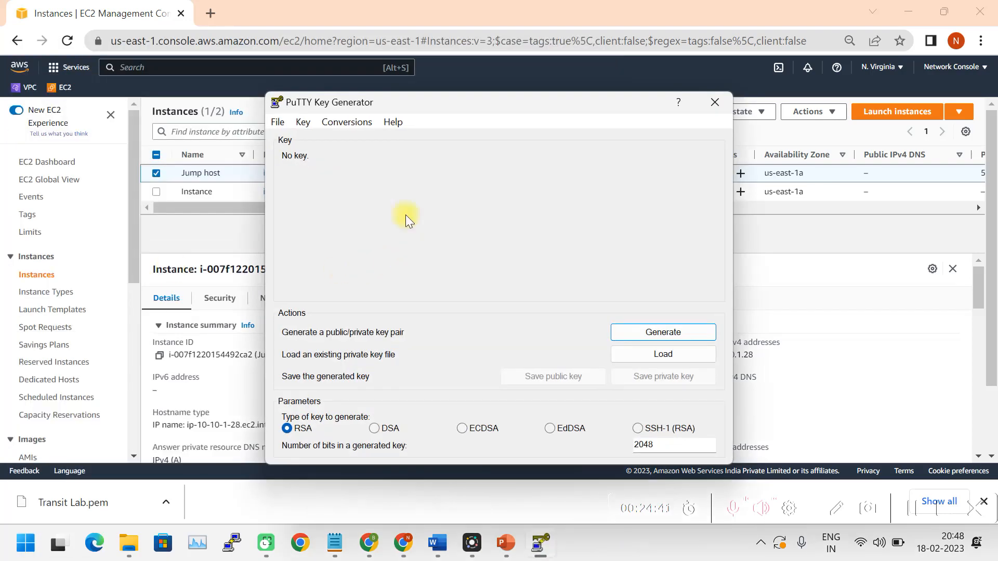
Step: Load the existing key file "Transit Lab.pem" from Downloads into the key generator, with all file types shown
left_click(653, 354)
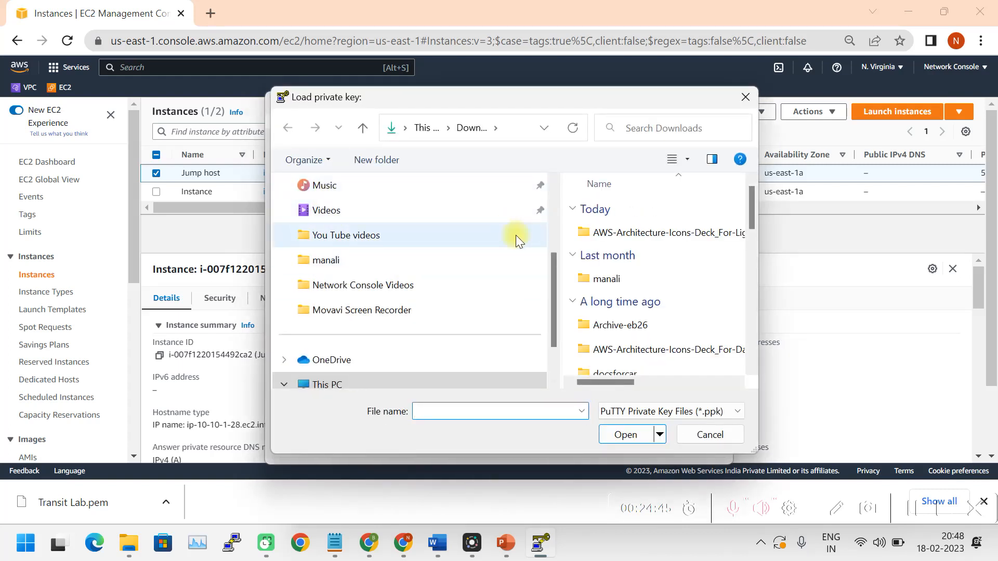
scroll(338, 244, "up", 3)
left_click(336, 261)
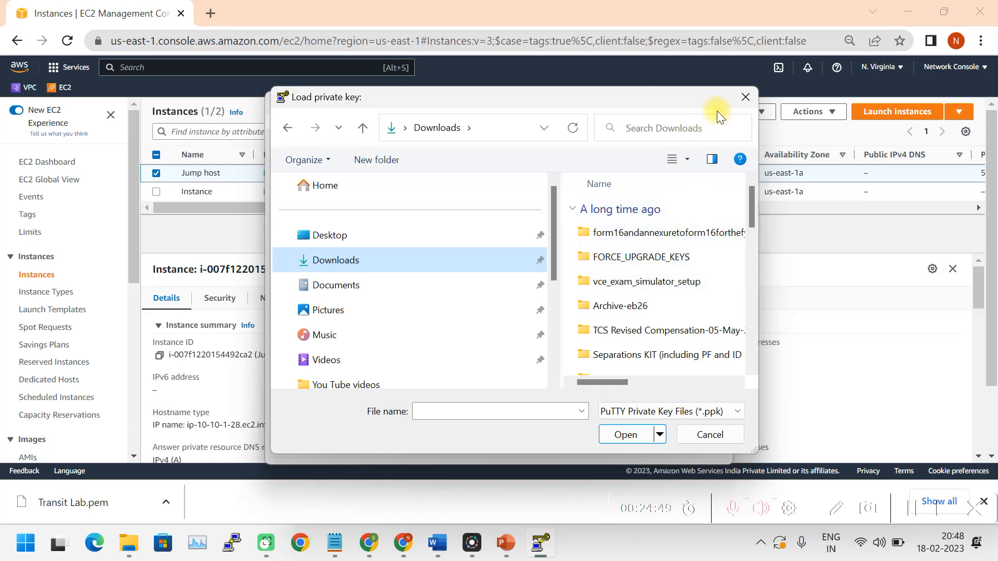
left_click_drag(603, 98, 545, 18)
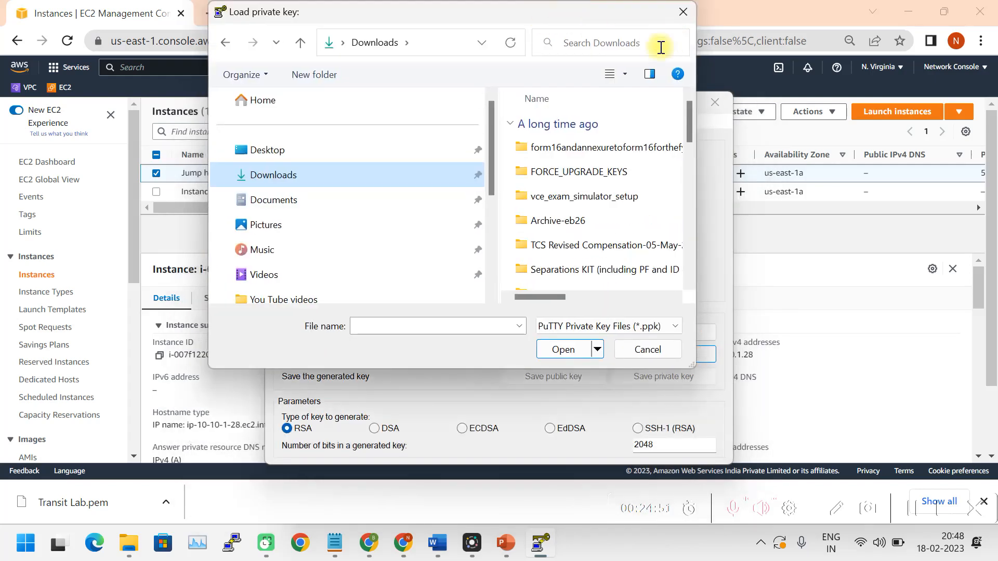
left_click(669, 326)
left_click(569, 356)
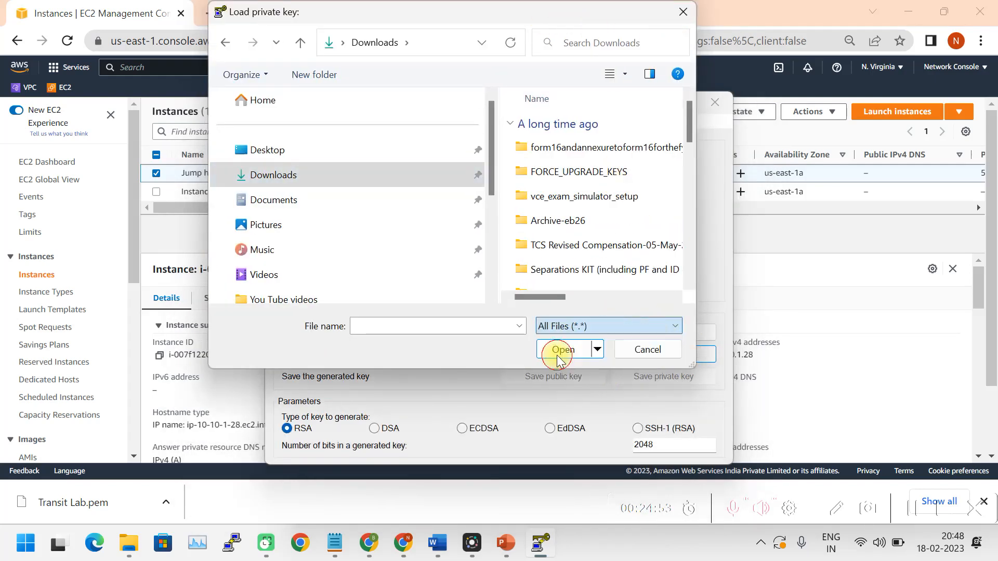
left_click_drag(616, 10, 485, 43)
left_click_drag(565, 230, 859, 282)
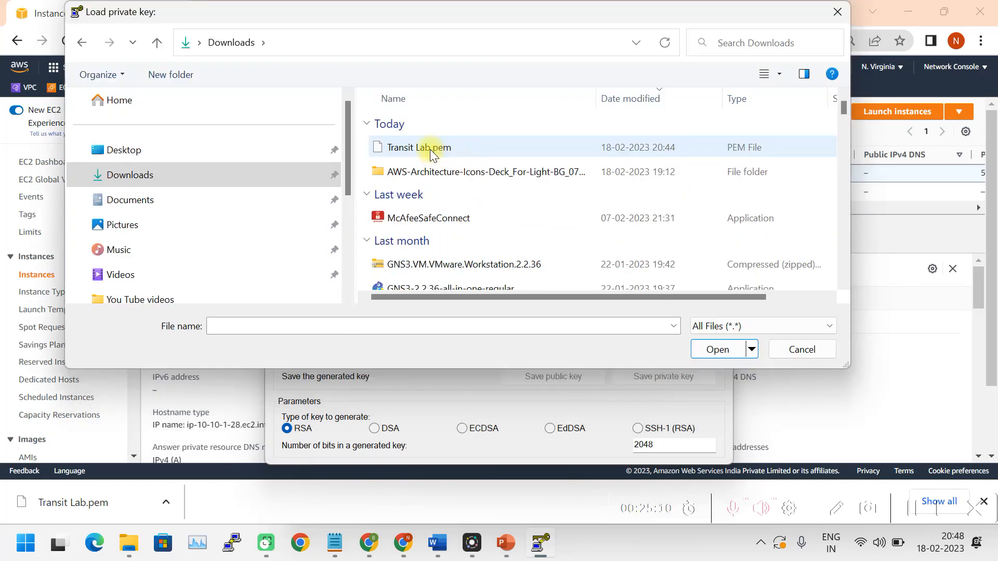
double_click(429, 148)
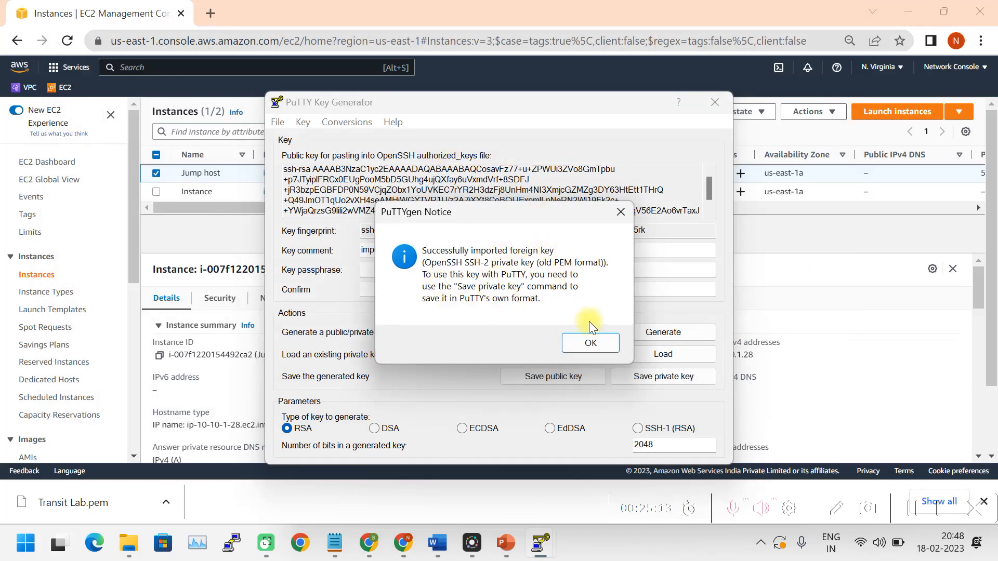
left_click(588, 342)
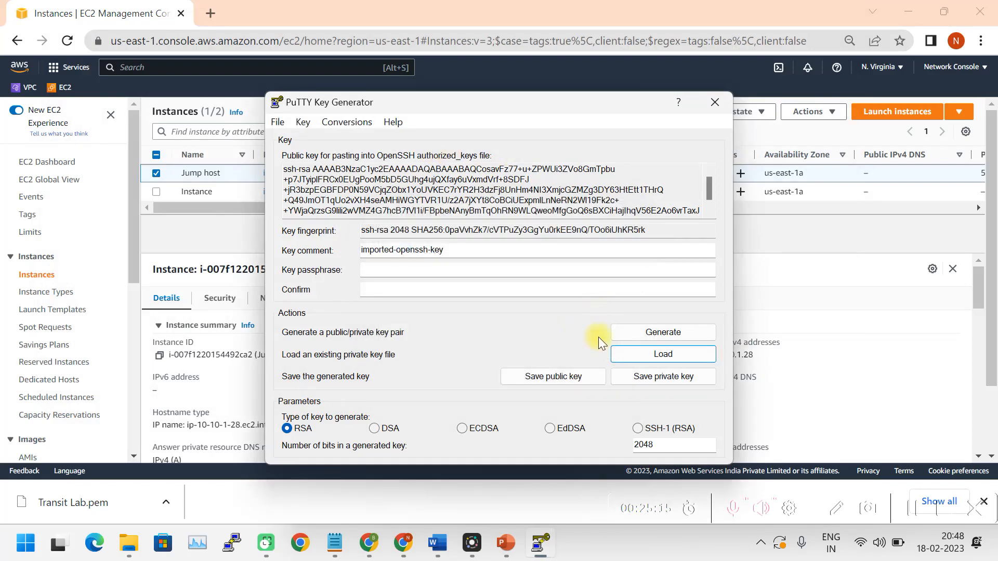
Step: Save the private key without a passphrase as "Transit lab-Putty" in Downloads and close the key generator
left_click(664, 376)
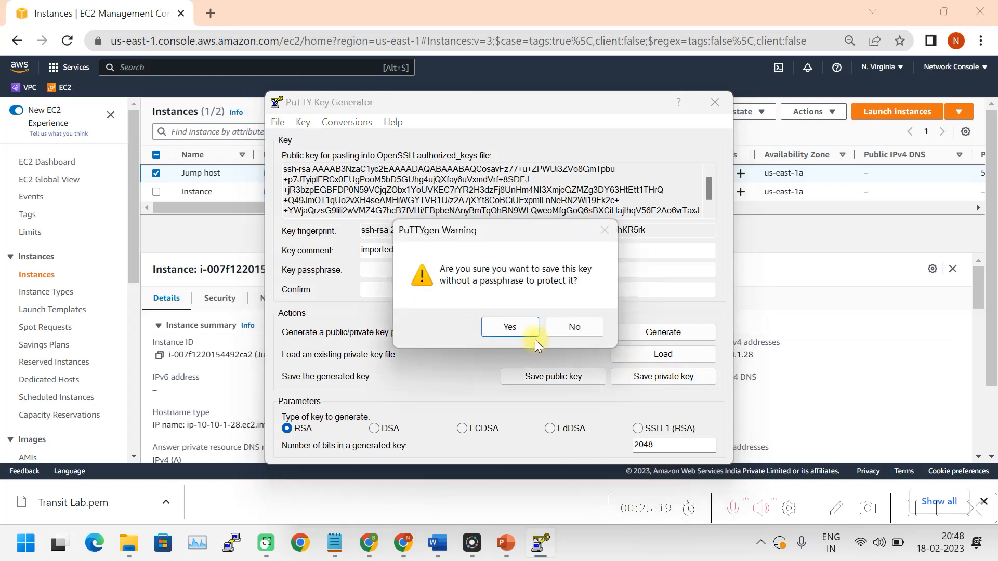
left_click(513, 326)
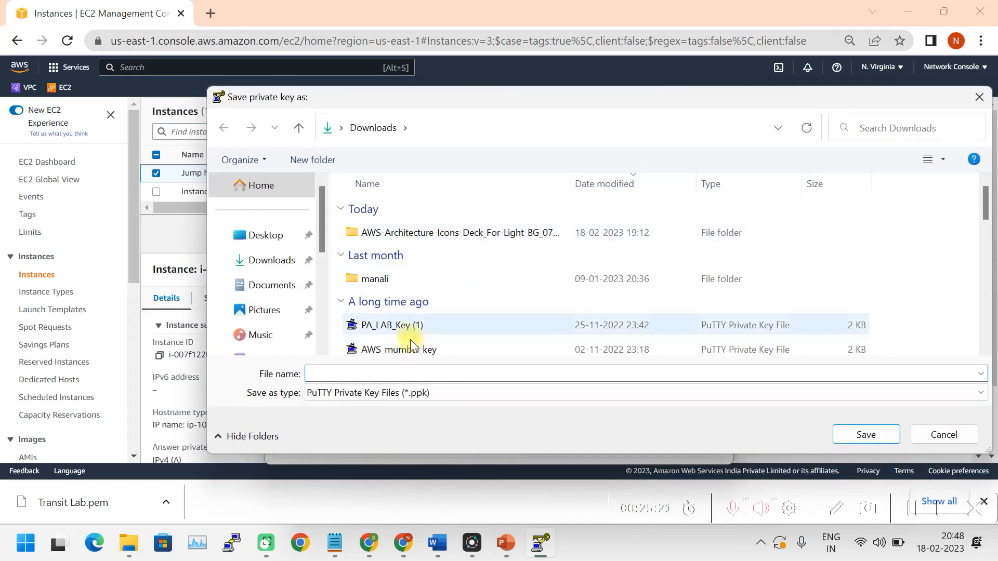
type("T")
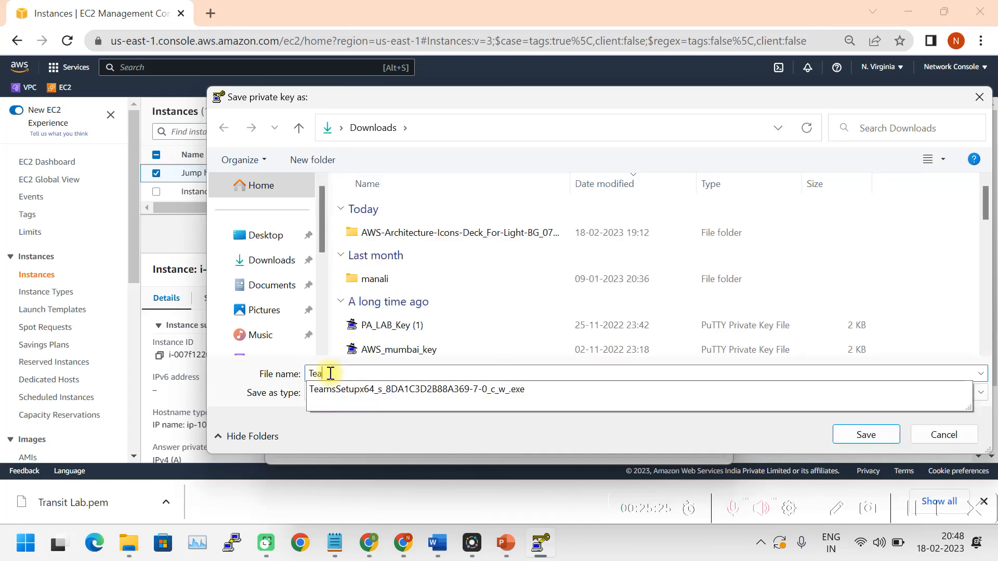
type("ra")
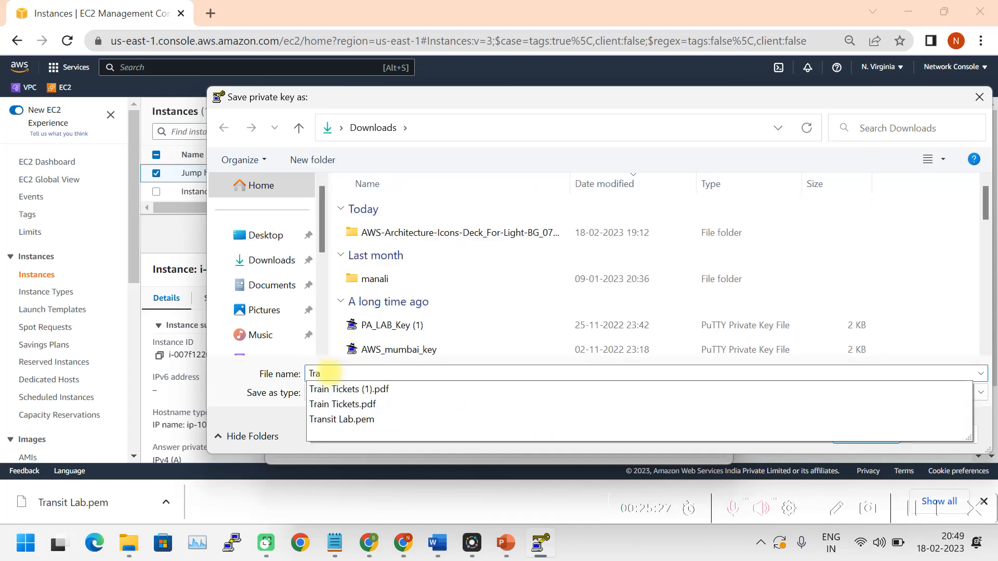
type("nsit lab")
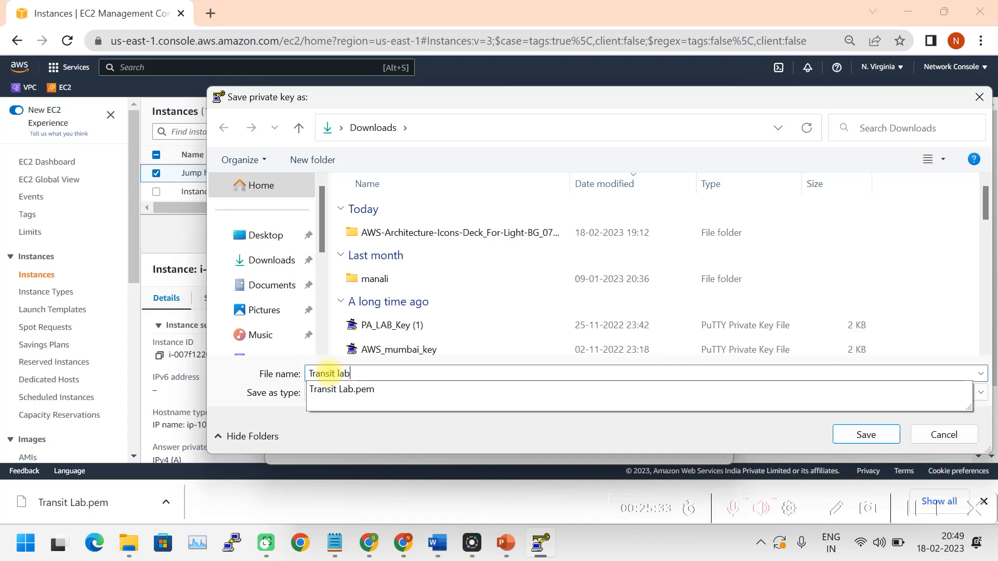
type("-")
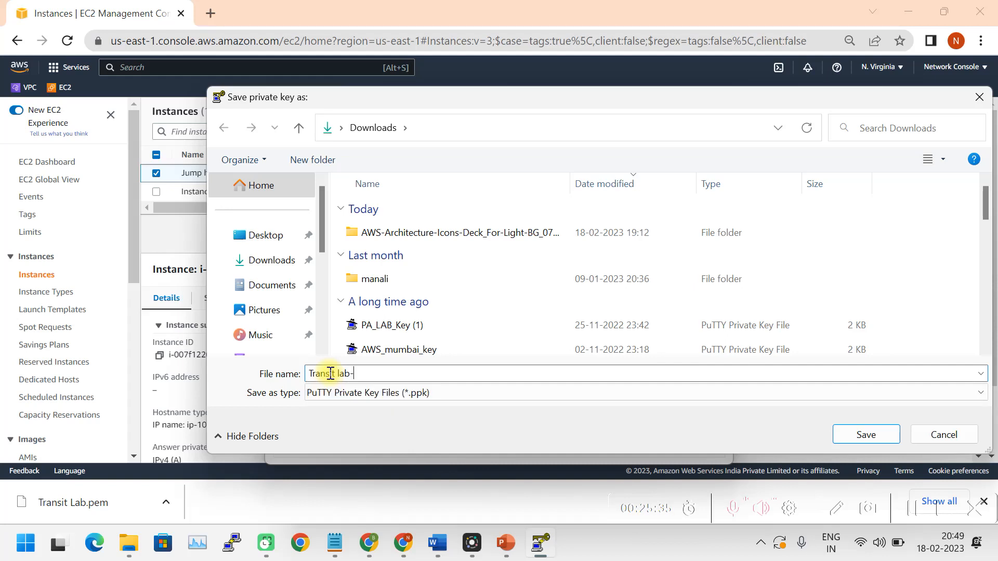
type("Putty")
left_click(867, 435)
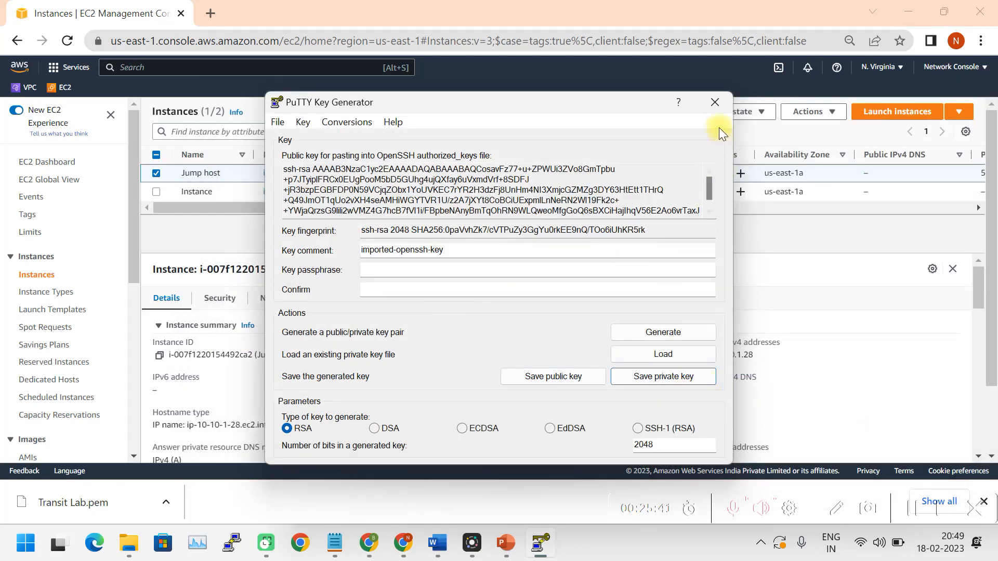
left_click(717, 101)
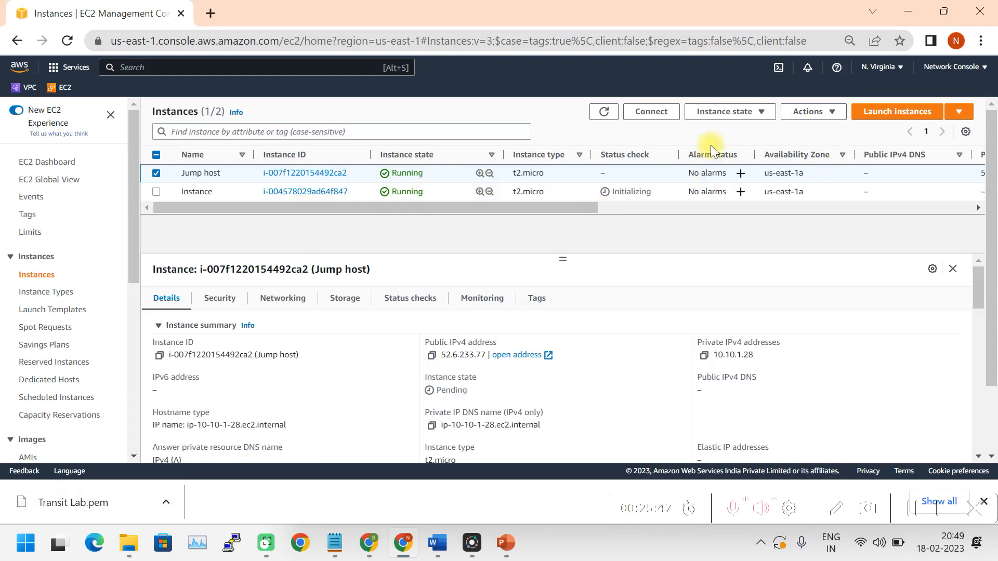
Step: Refresh the instances list and copy the Jump host's public IPv4 address
left_click(604, 112)
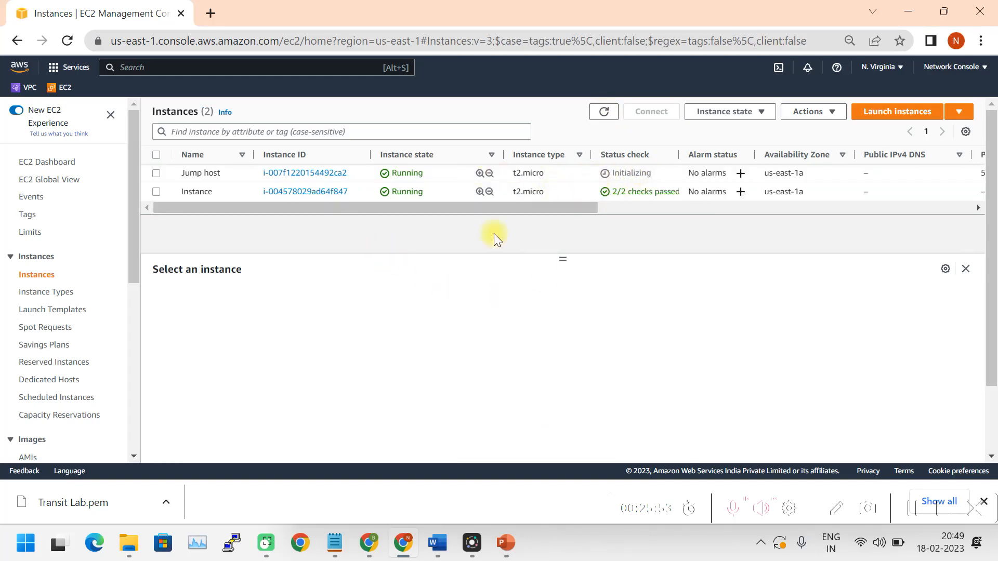
left_click(156, 173)
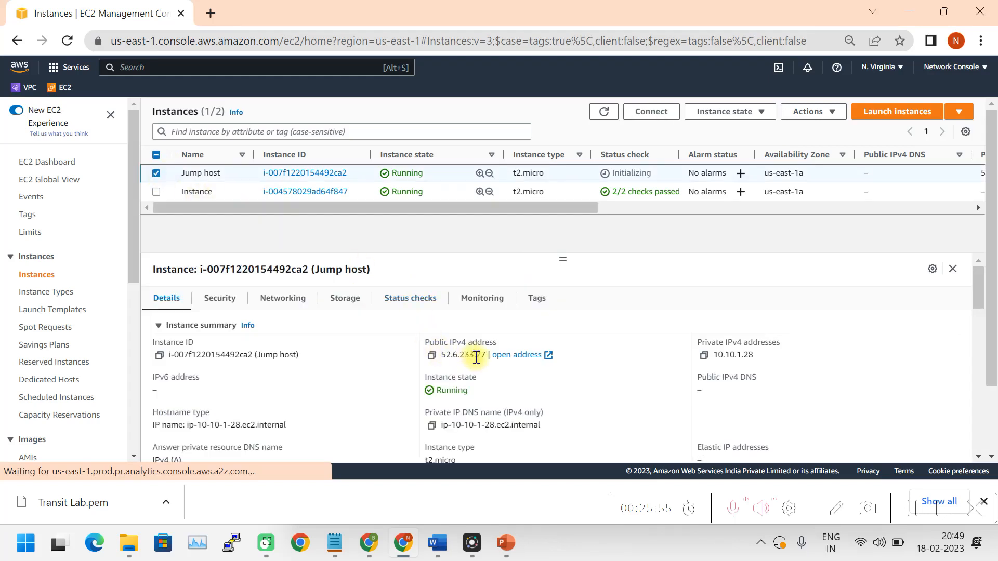
left_click_drag(485, 356, 443, 358)
key("ctrl+c")
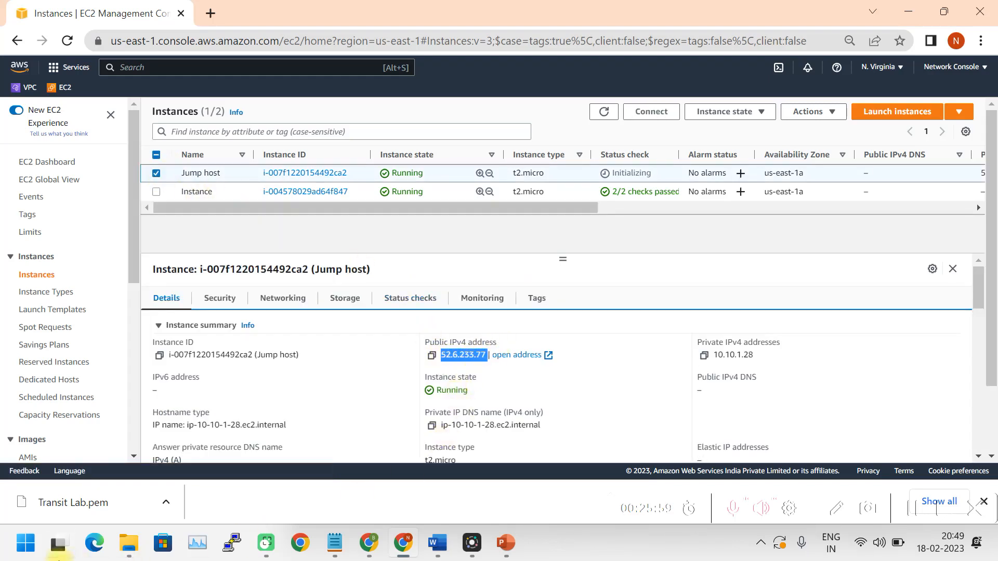
Step: Ping the Jump host's public address 52.6.233.77 from a Windows Command Prompt and close the prompt
left_click(11, 546)
type("cmd")
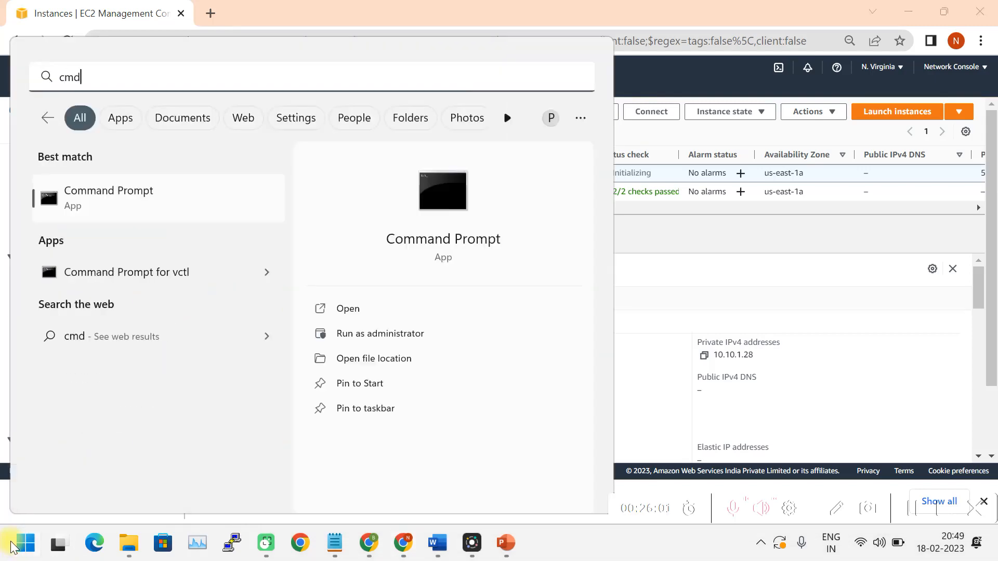
left_click(189, 200)
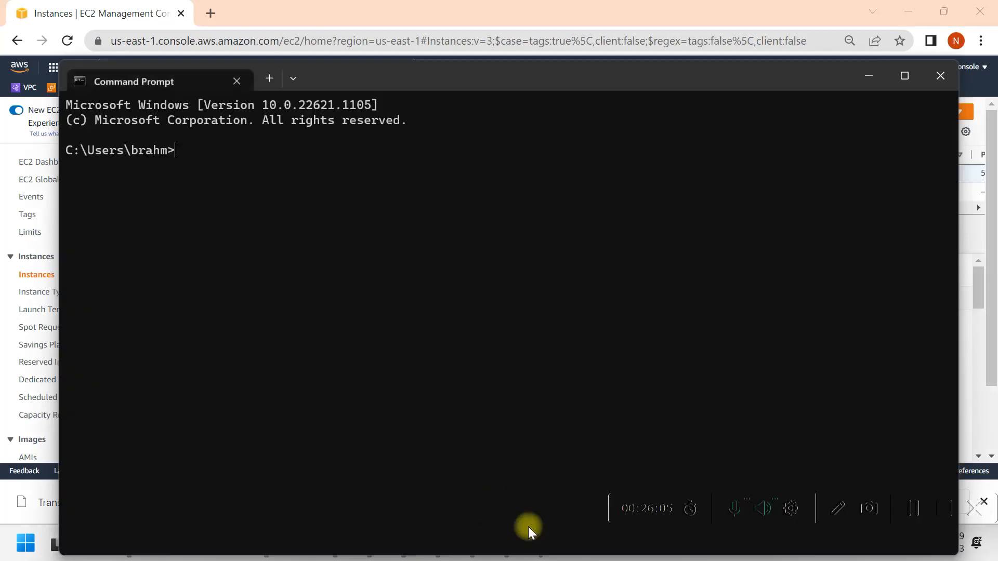
type("ping")
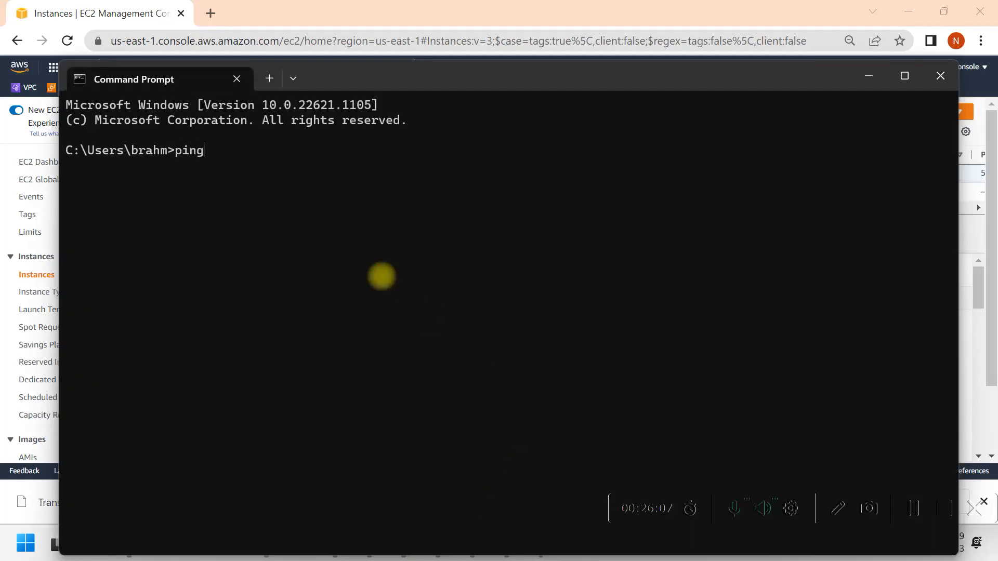
right_click(450, 229)
key("Return")
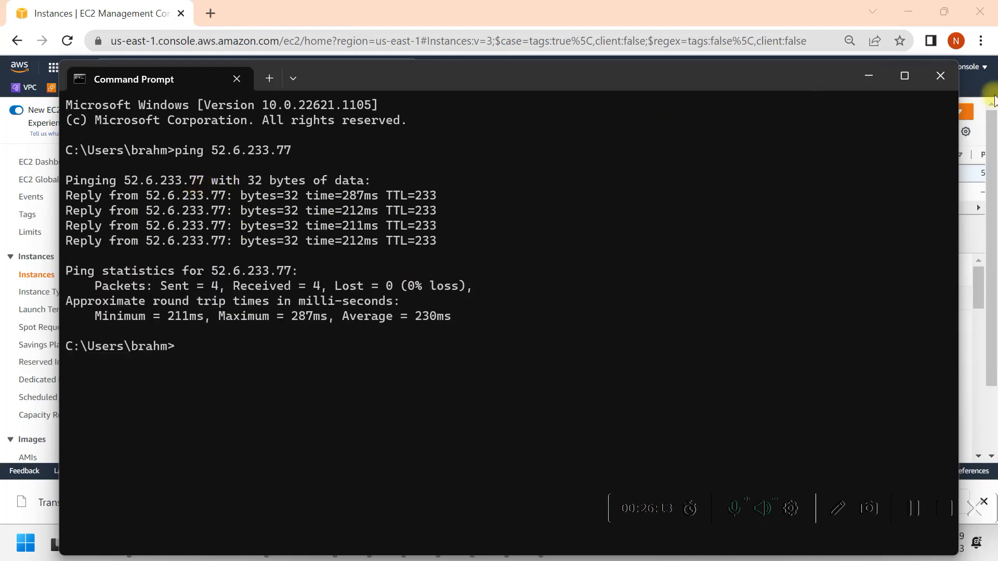
left_click(952, 76)
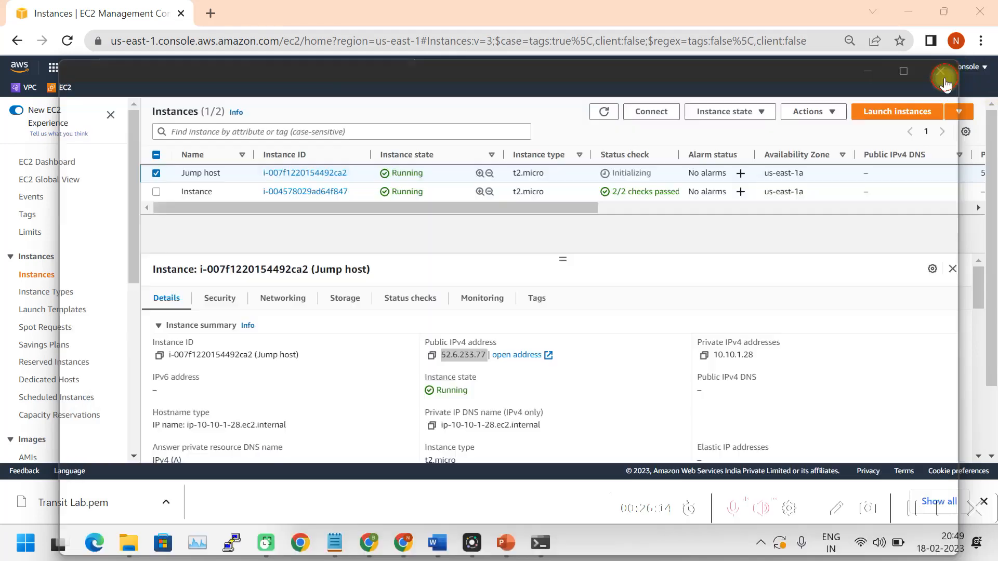
Step: In PuTTY, set the host to 52.6.233.77 and select "Transit lab-Putty" from Downloads as the SSH authentication private key file
left_click(232, 542)
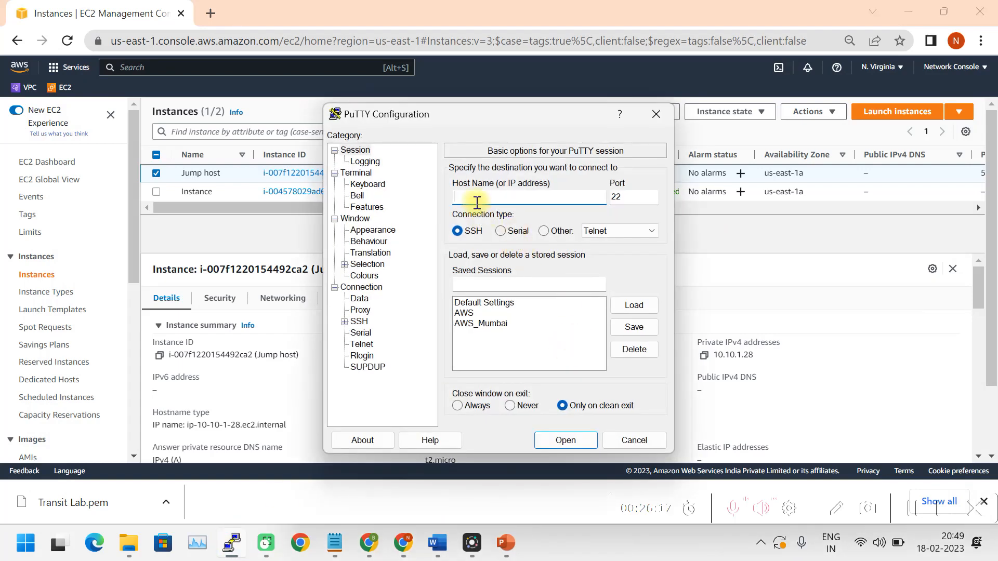
key("ctrl+v")
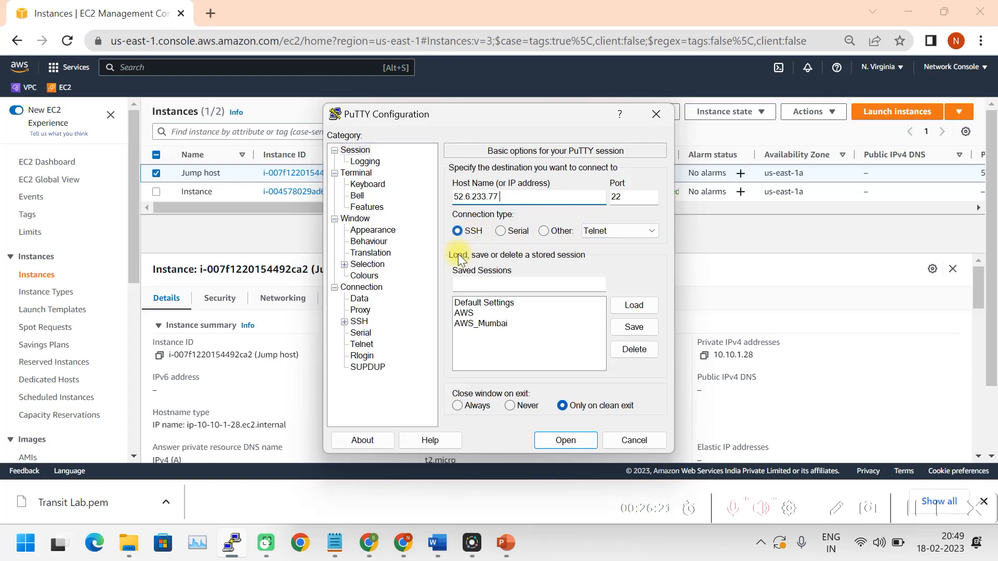
left_click(359, 322)
left_click(344, 321)
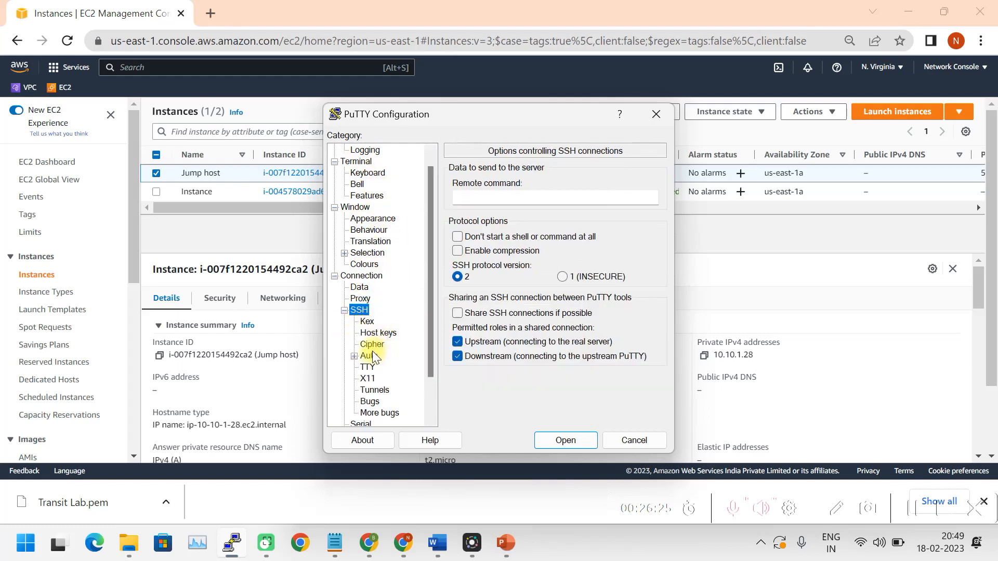
left_click(370, 355)
left_click(633, 346)
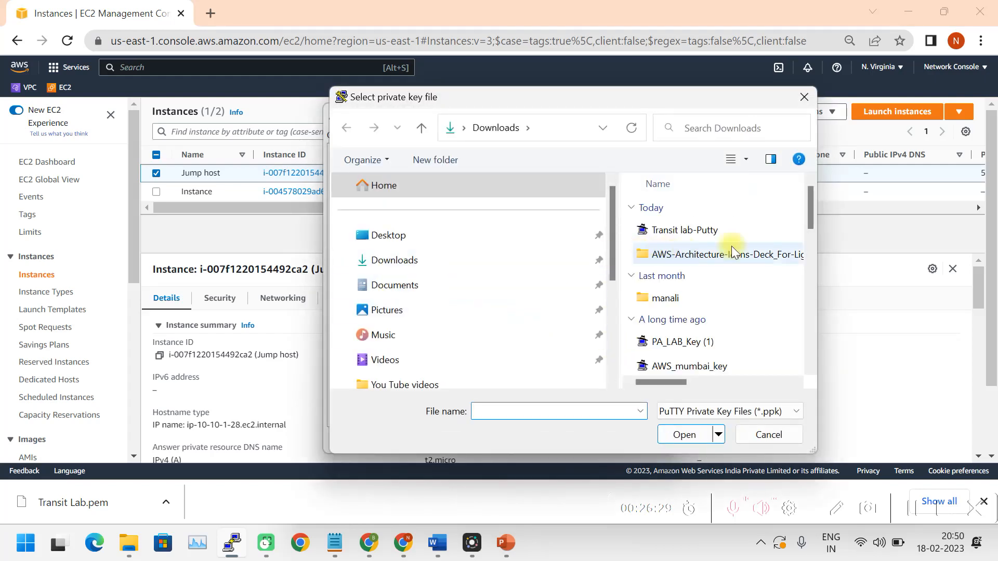
double_click(702, 230)
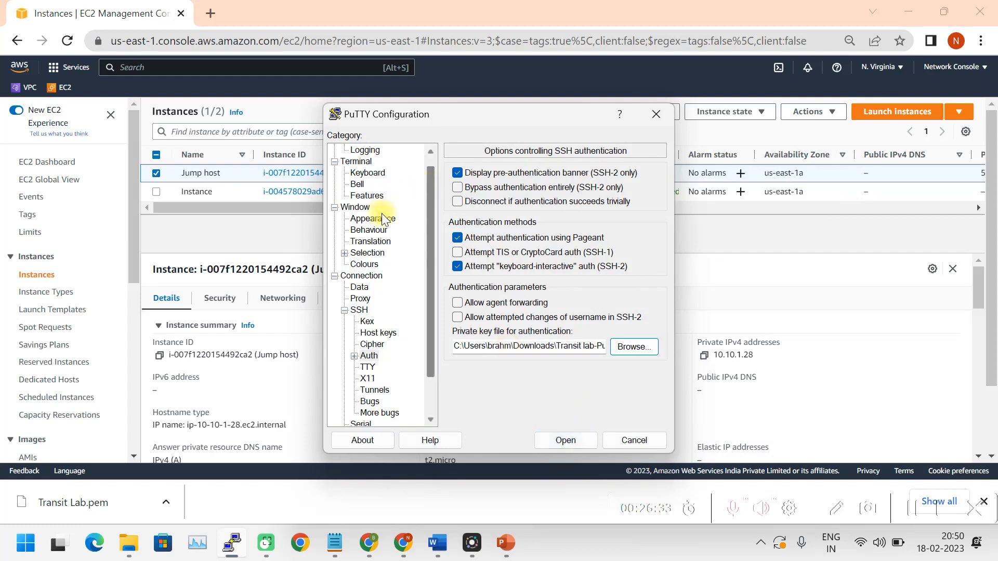
Step: Open the SSH session to the Jump host, accept its host key and log in as ec2-user
left_click(572, 440)
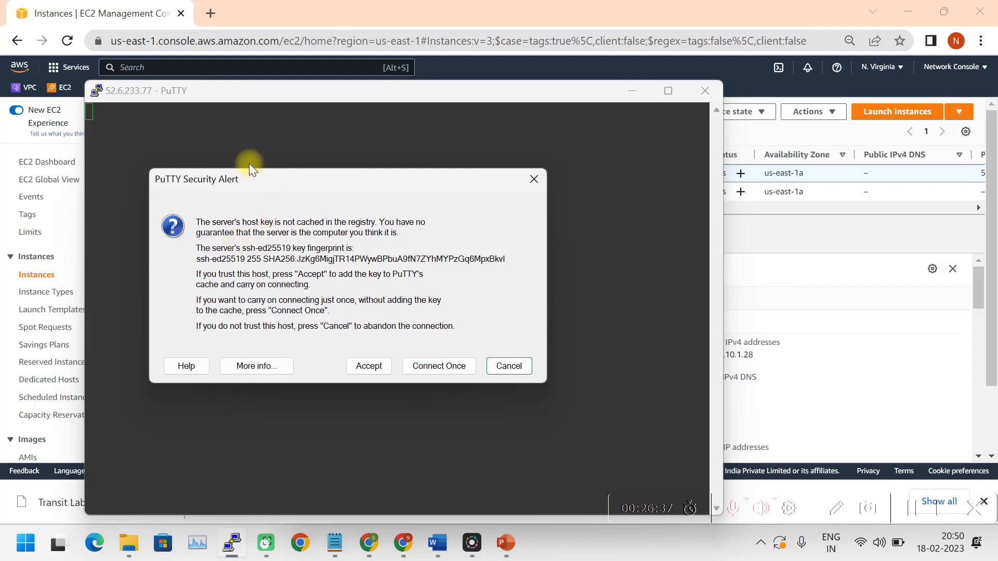
left_click(366, 367)
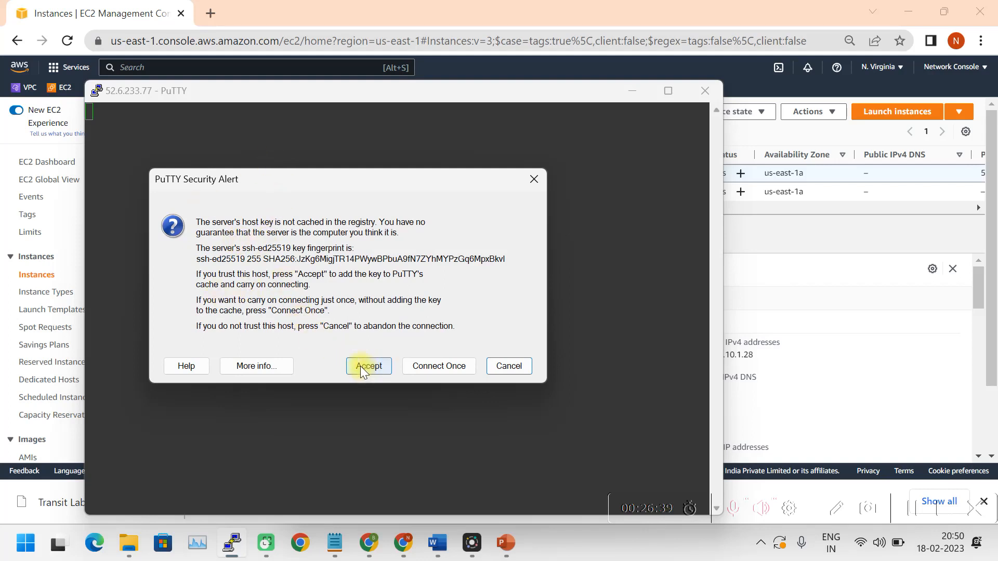
type("ec2-user")
key("Return")
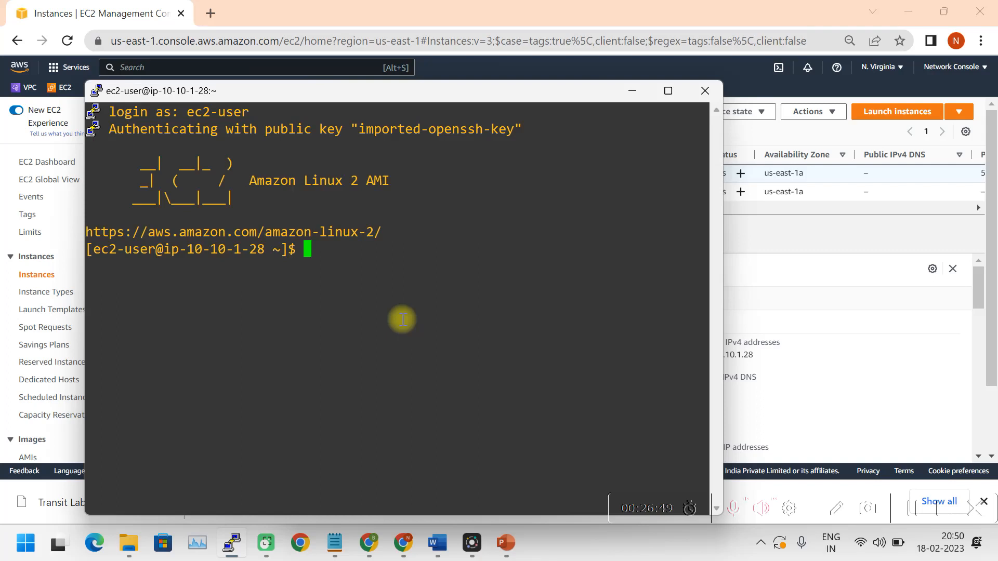
key("Return")
key("Return")
key("Return")
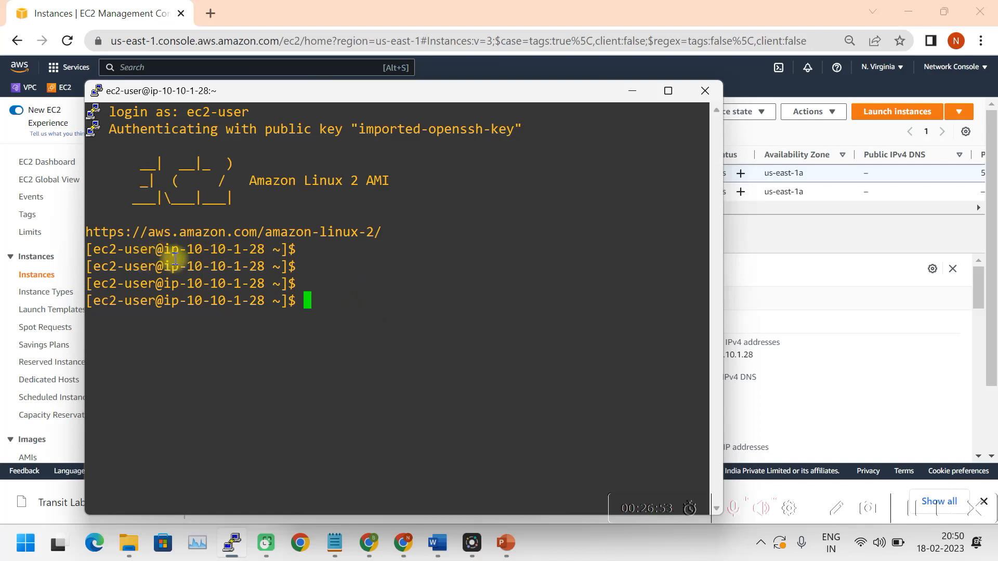
left_click_drag(270, 249, 163, 250)
Step: Check the VPC diagram in Word and copy the private IPv4 address of the Non-Prod instance from the EC2 console
left_click(823, 275)
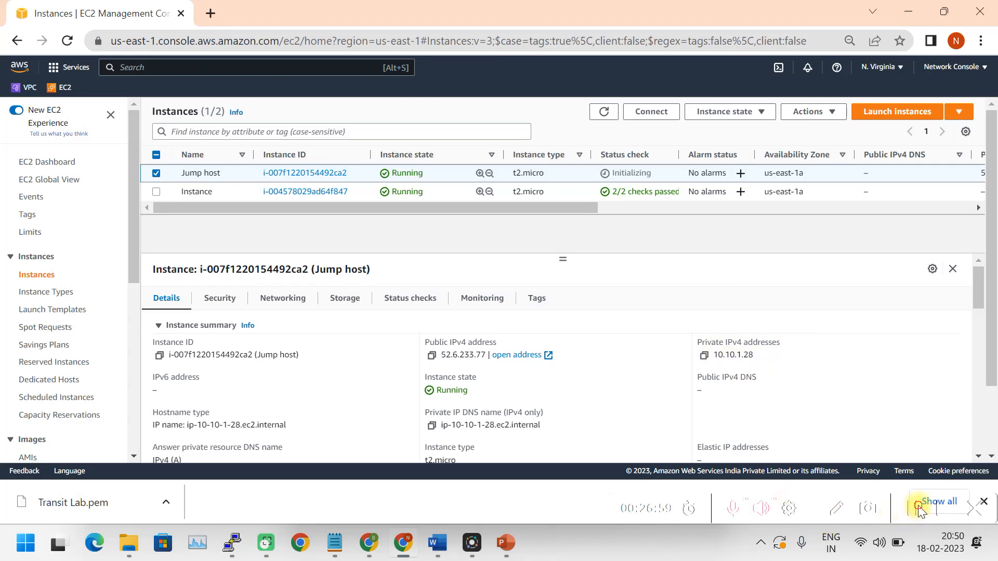
key("alt+Tab")
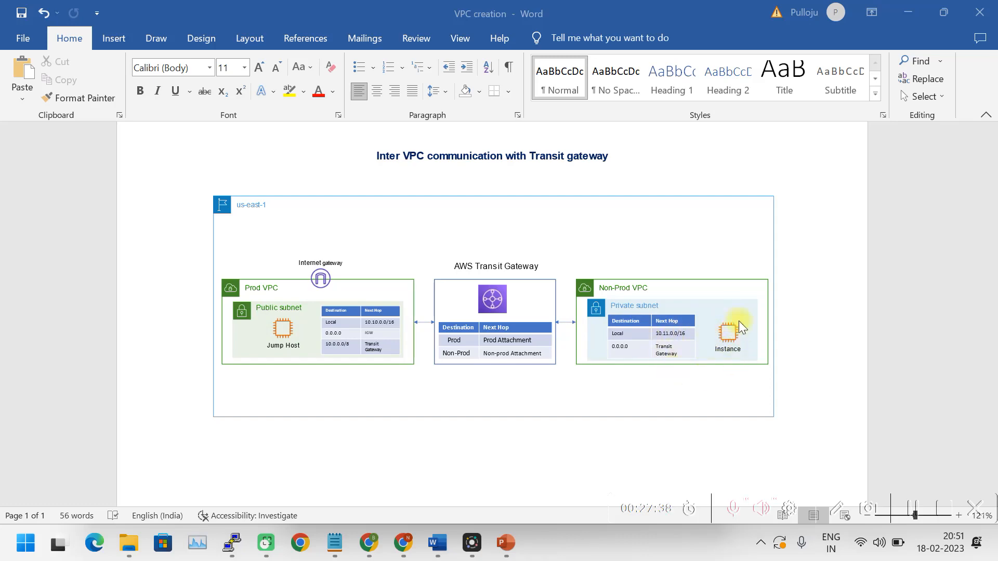
left_click(914, 513)
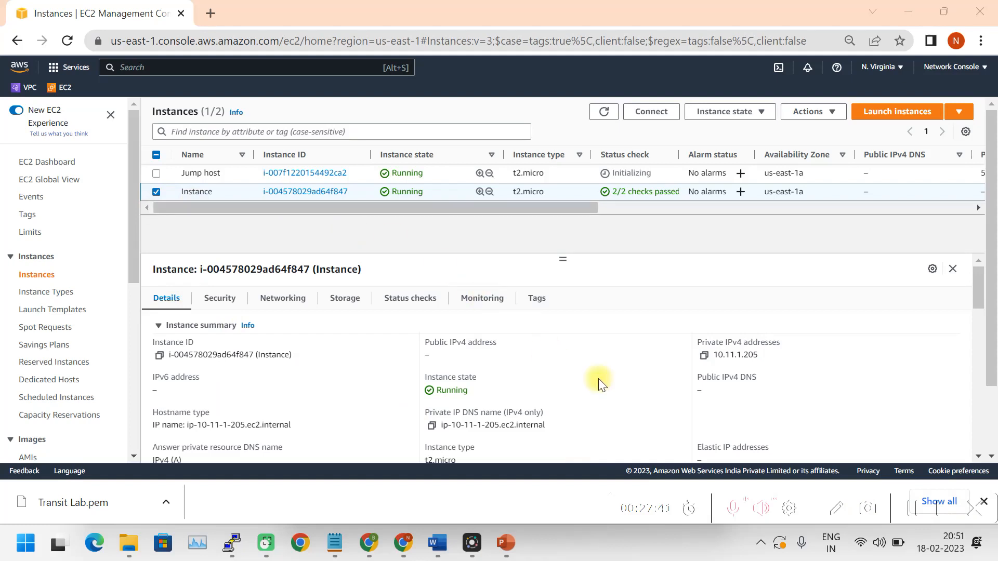
left_click_drag(762, 356, 716, 355)
left_click(704, 355)
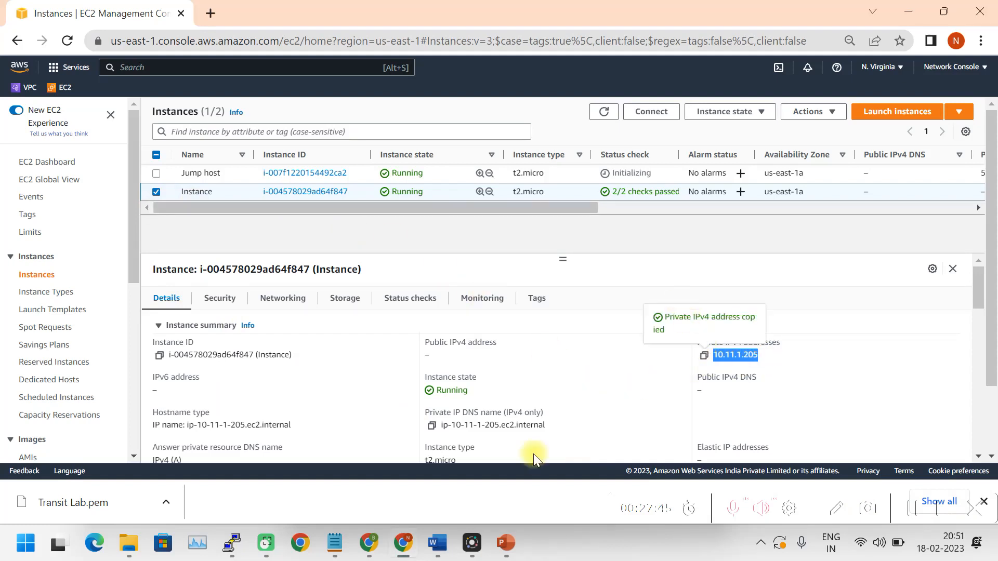
Step: Ping the Non-Prod instance's private address 10.11.1.205 from the Jump host's PuTTY session
left_click(232, 543)
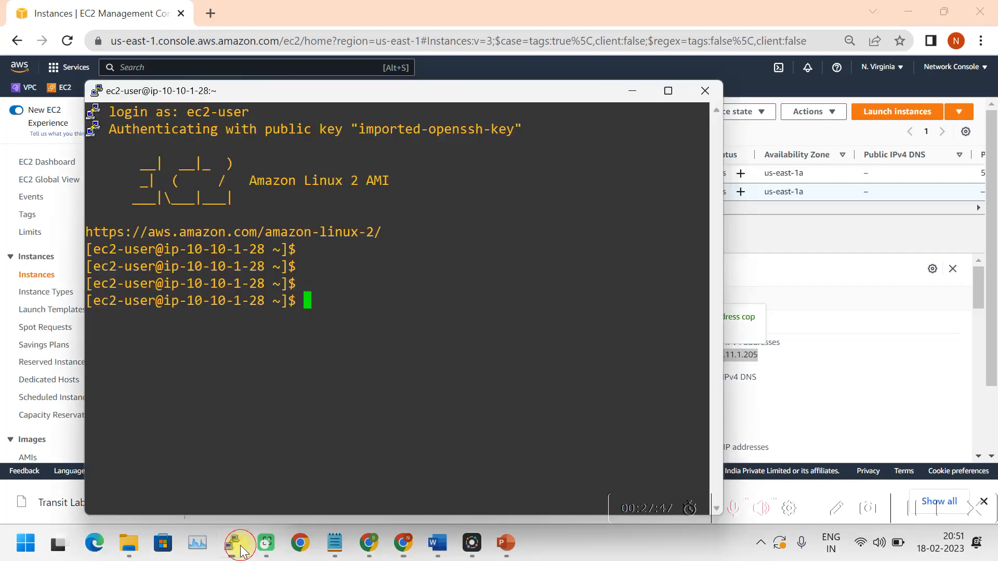
type("ping")
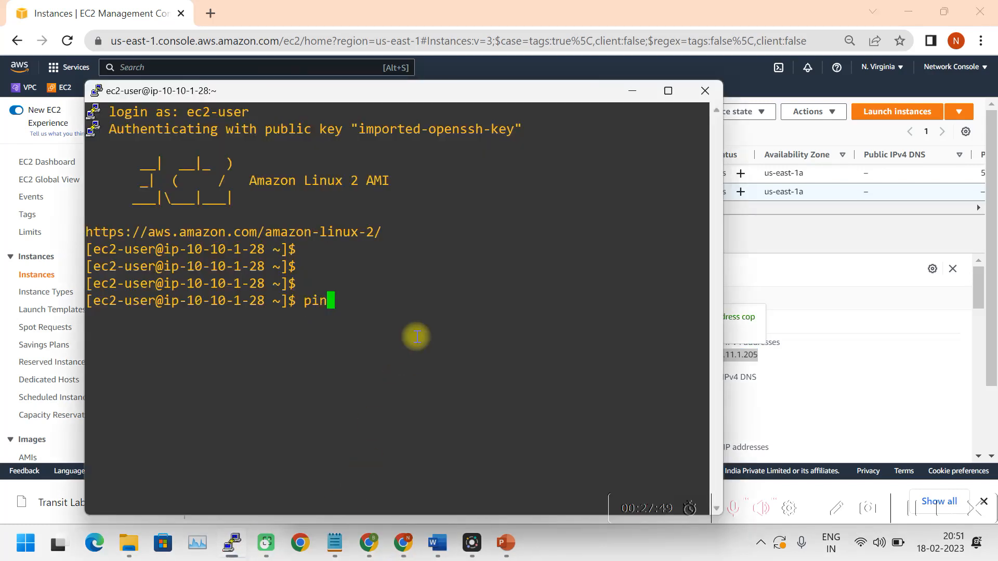
right_click(432, 328)
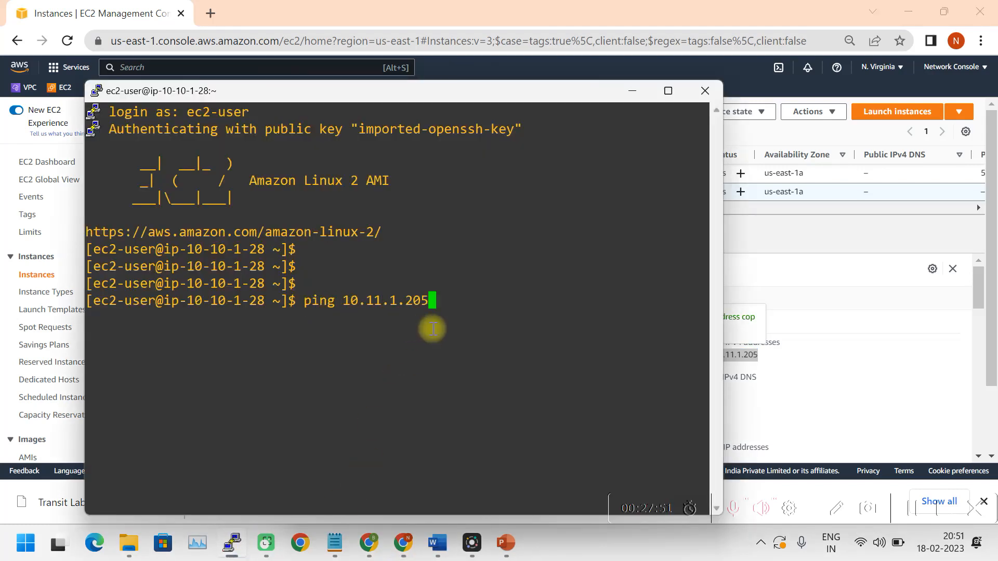
key("Return")
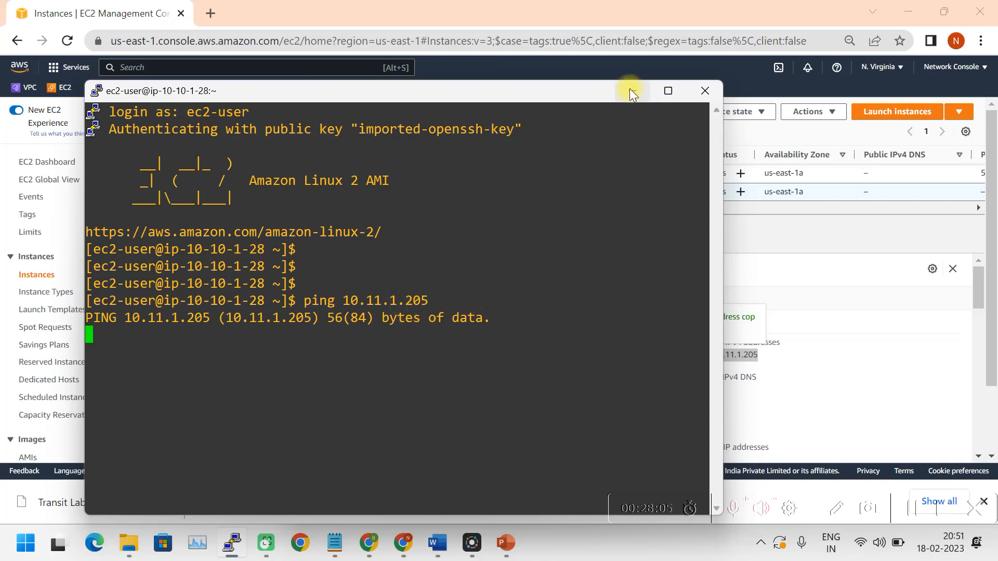
Step: Switch to the VPC console in the browser and open the Public Routing table's routes for editing
left_click(835, 358)
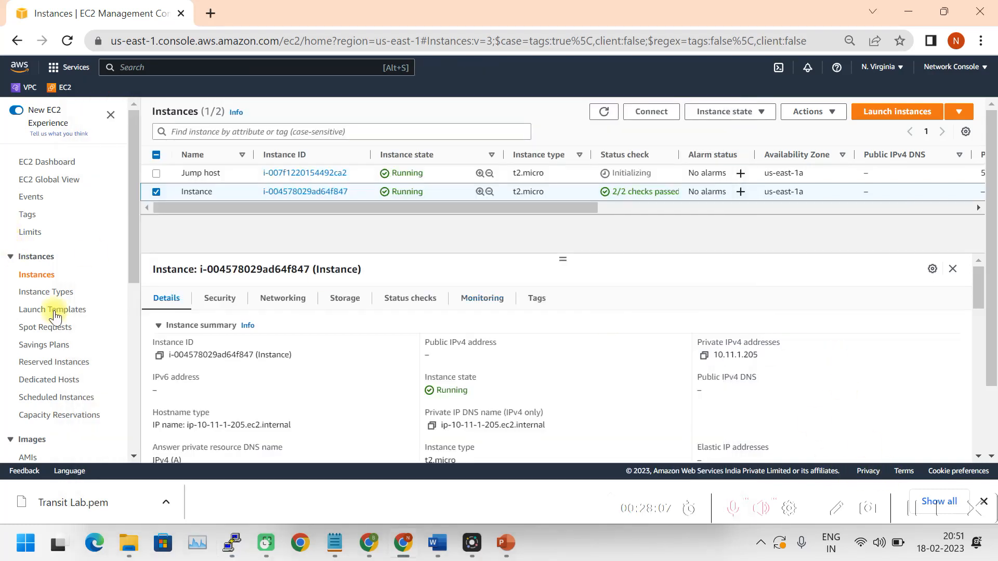
scroll(58, 364, "down", 3)
scroll(59, 366, "down", 9)
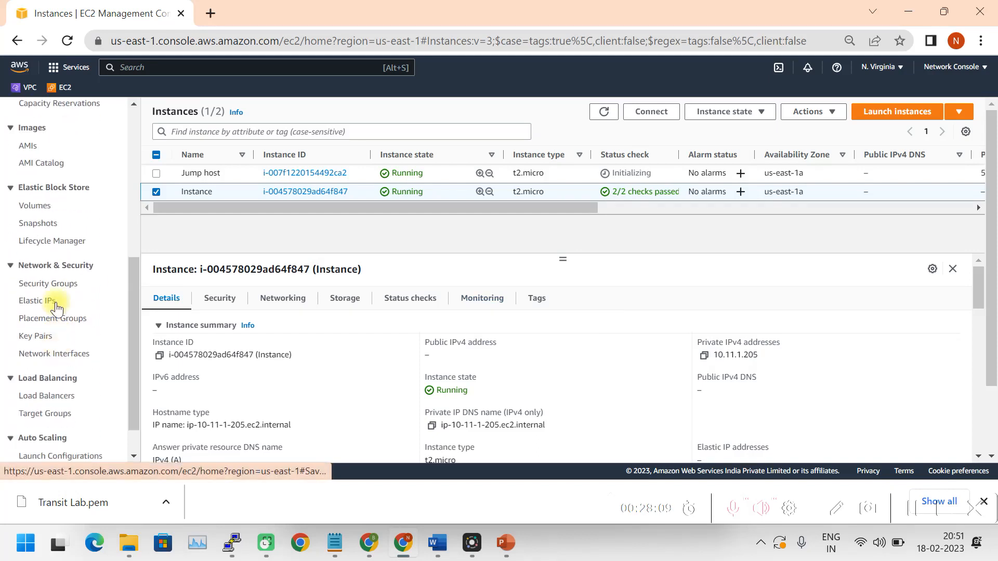
left_click(26, 88)
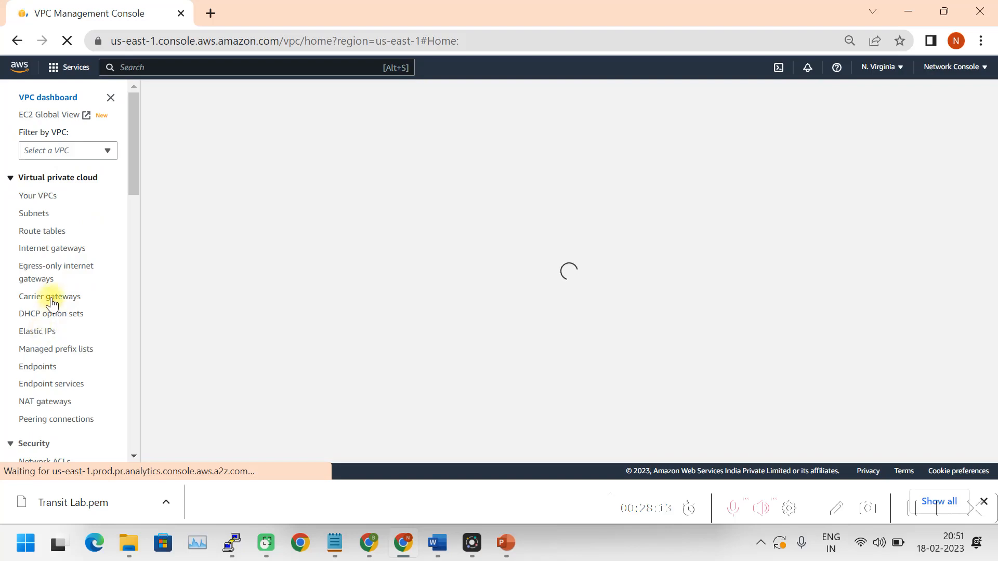
left_click(43, 233)
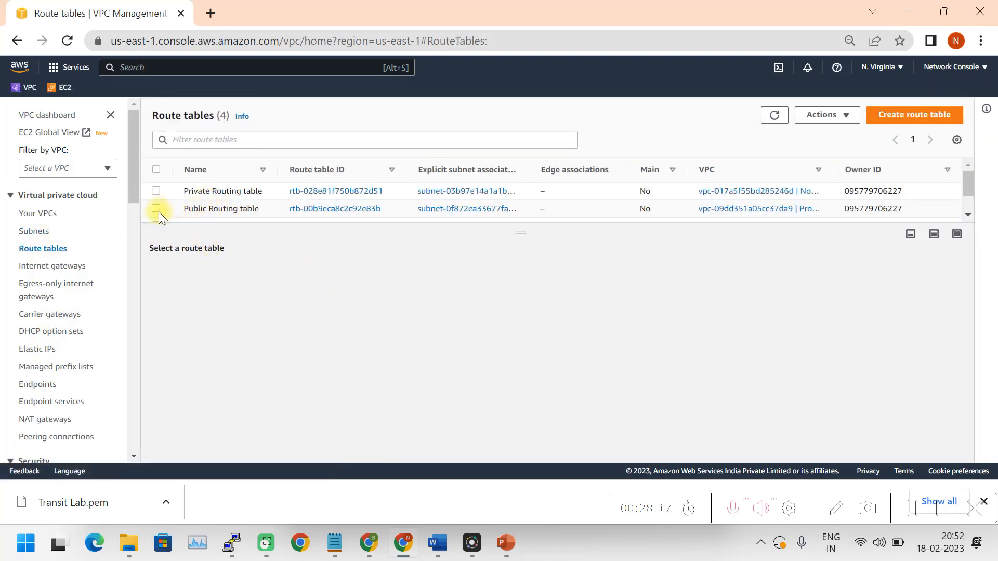
left_click(156, 208)
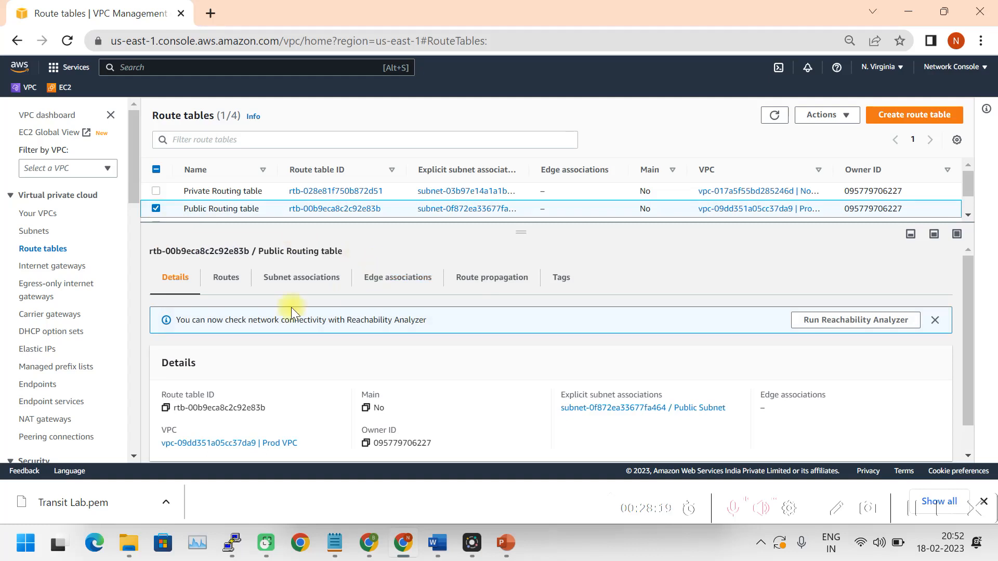
left_click(226, 278)
scroll(401, 317, "down", 1)
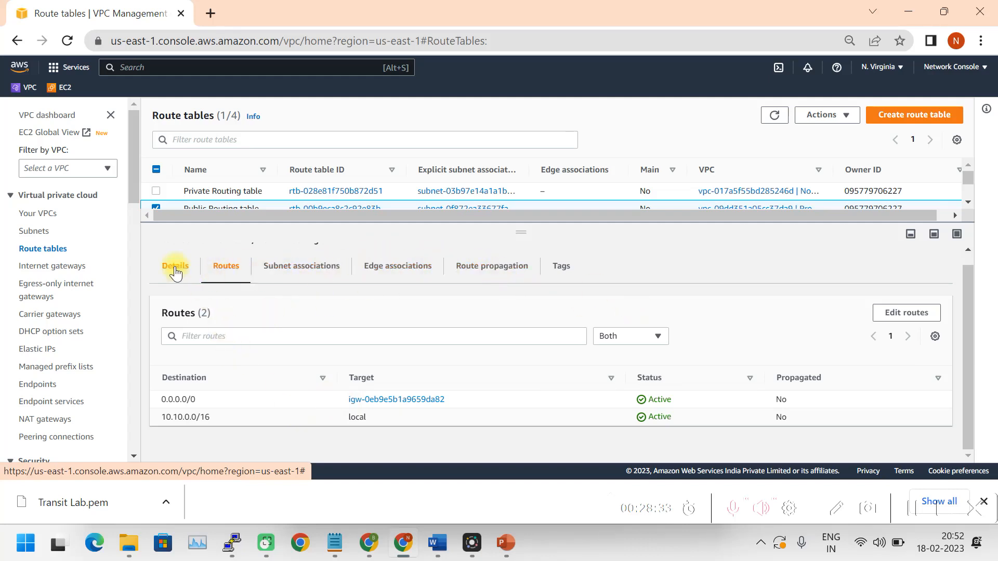
left_click(904, 312)
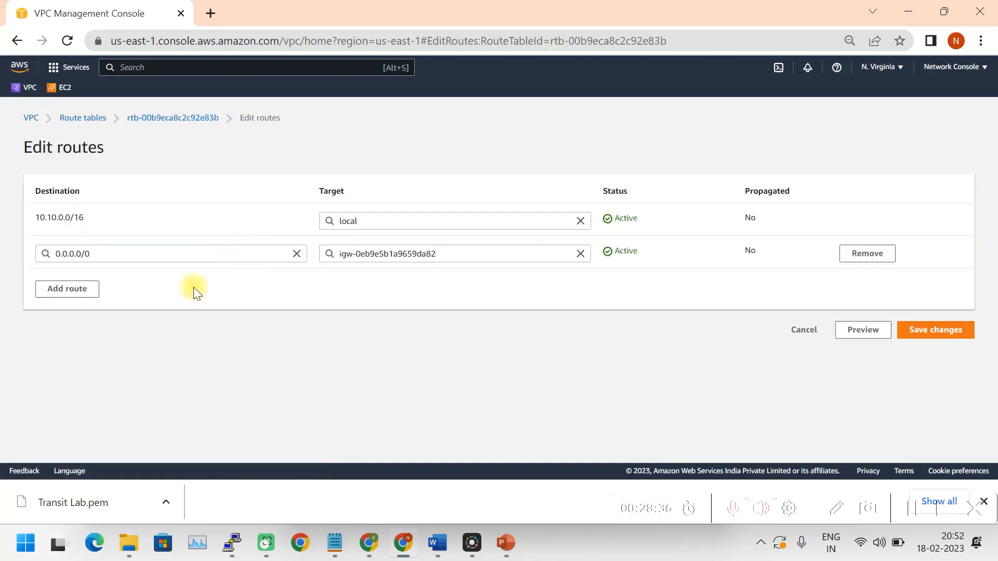
Step: Add a route for 10.11.0.0/16 targeting transit gateway tgw-0c7faee71c6ba4d1c to the Public Routing table and save the changes
left_click(67, 289)
left_click(88, 288)
type("10.")
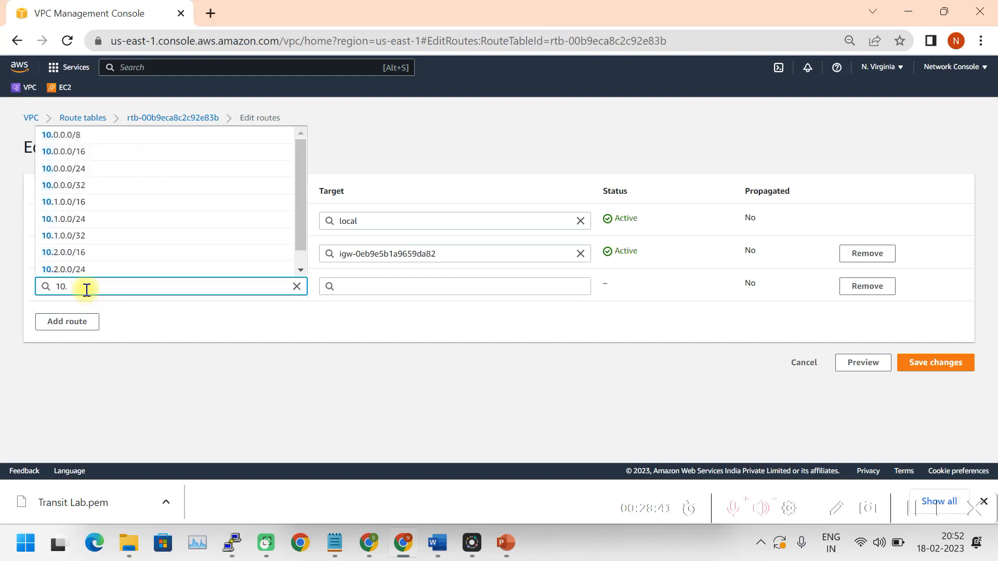
type("11.")
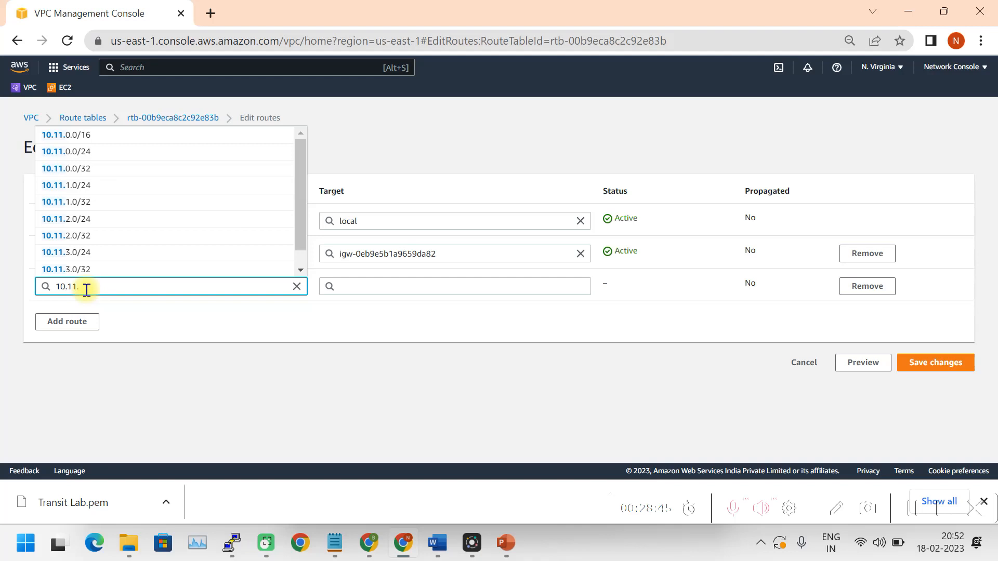
type("0.0")
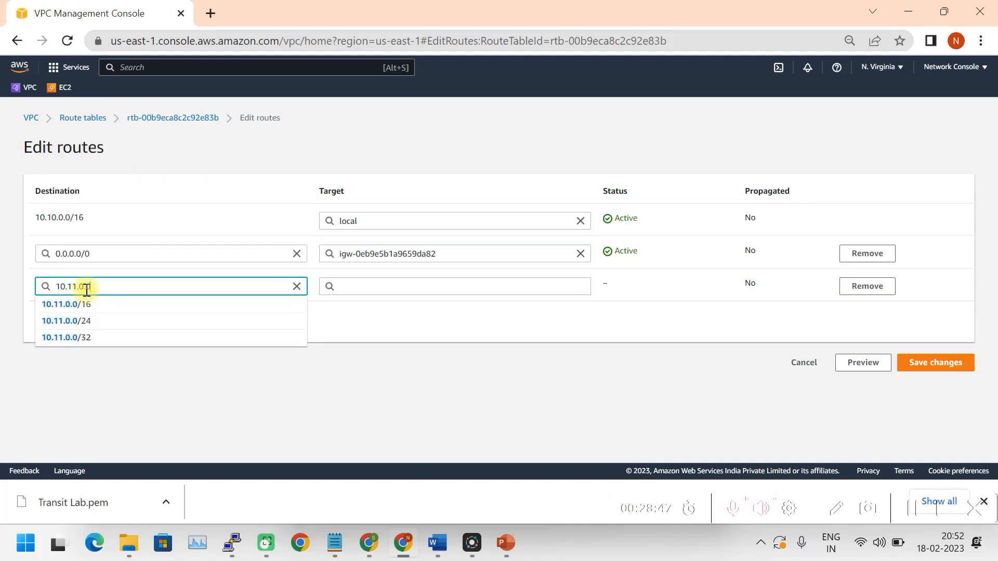
left_click(89, 305)
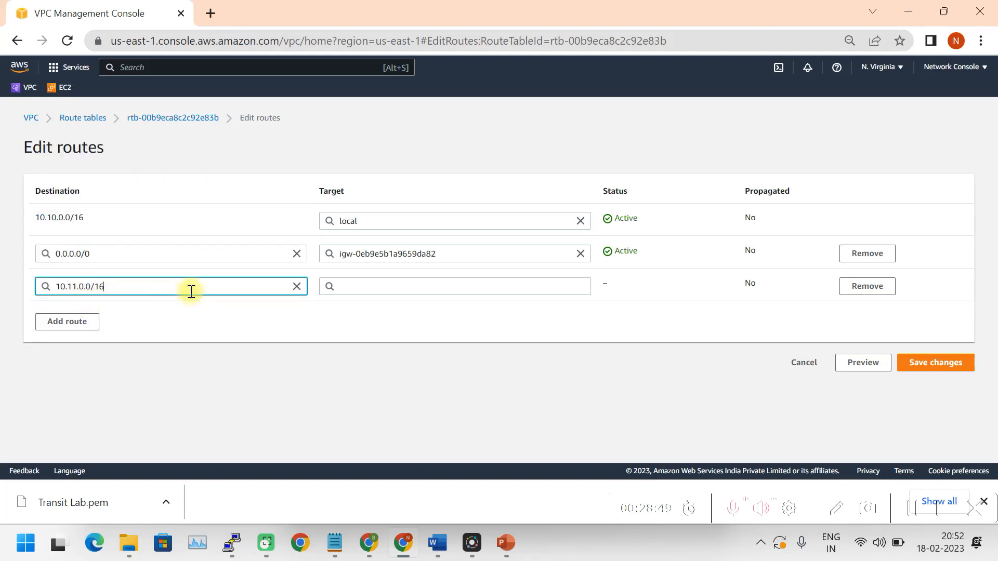
left_click(520, 285)
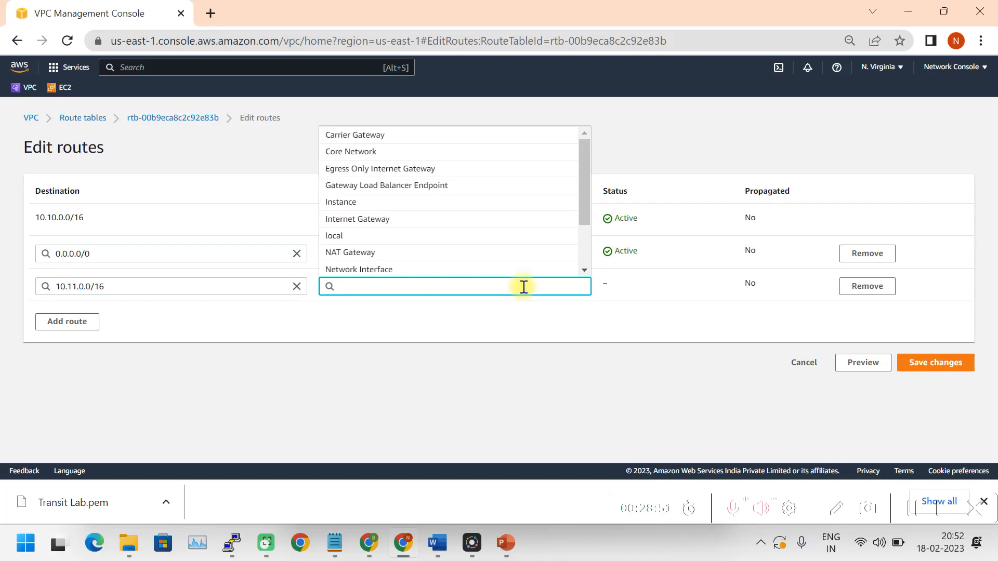
type("tr")
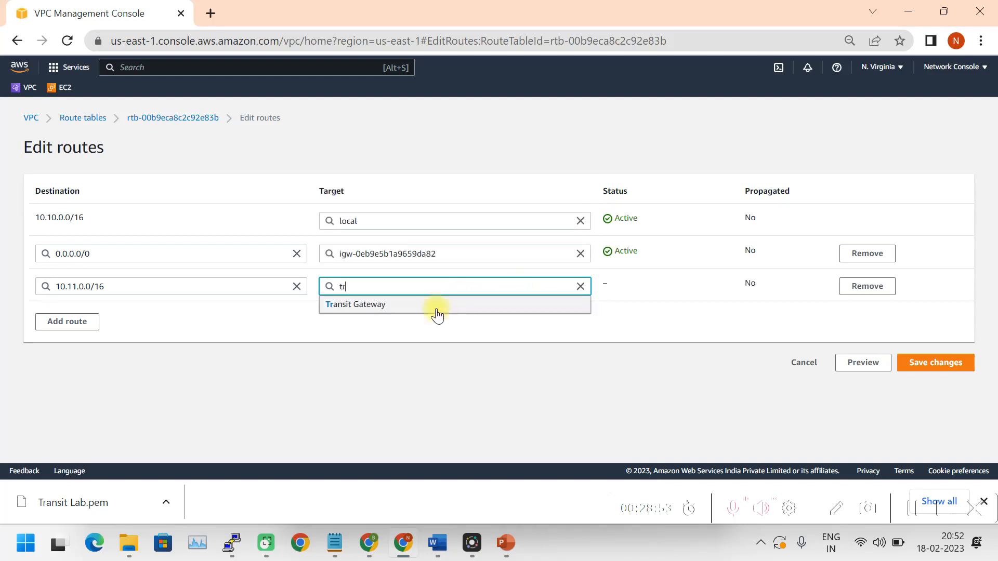
left_click(430, 311)
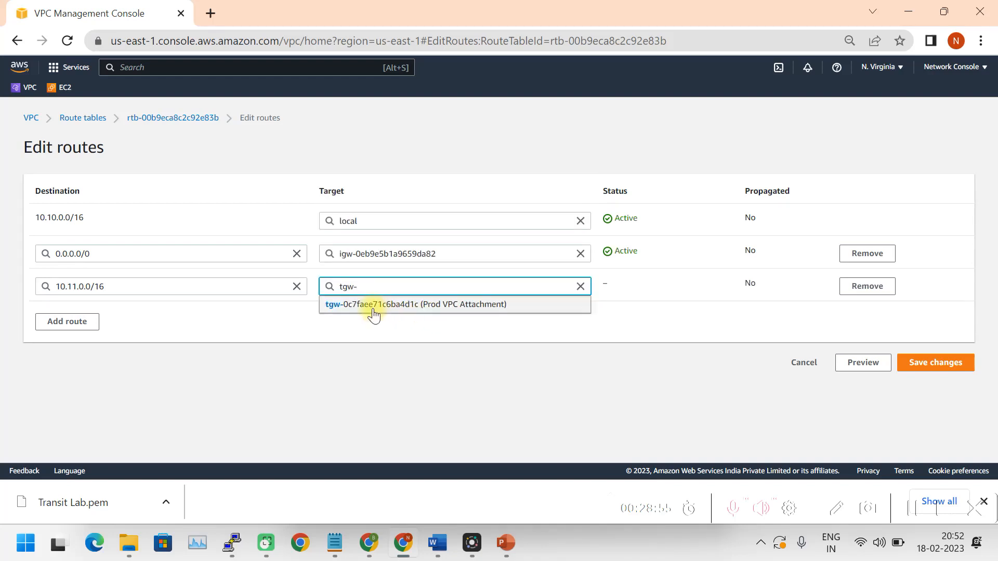
left_click(475, 310)
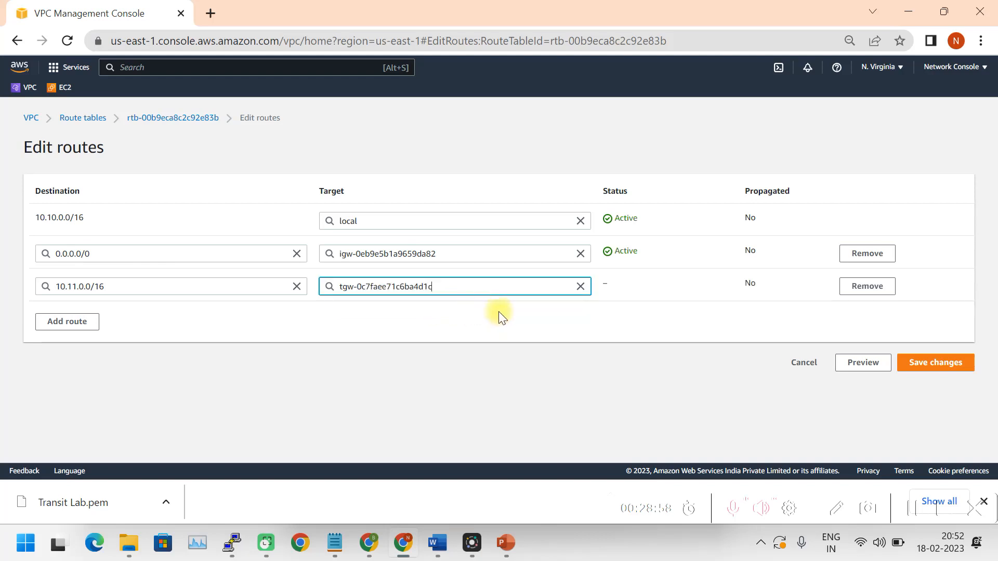
left_click(931, 363)
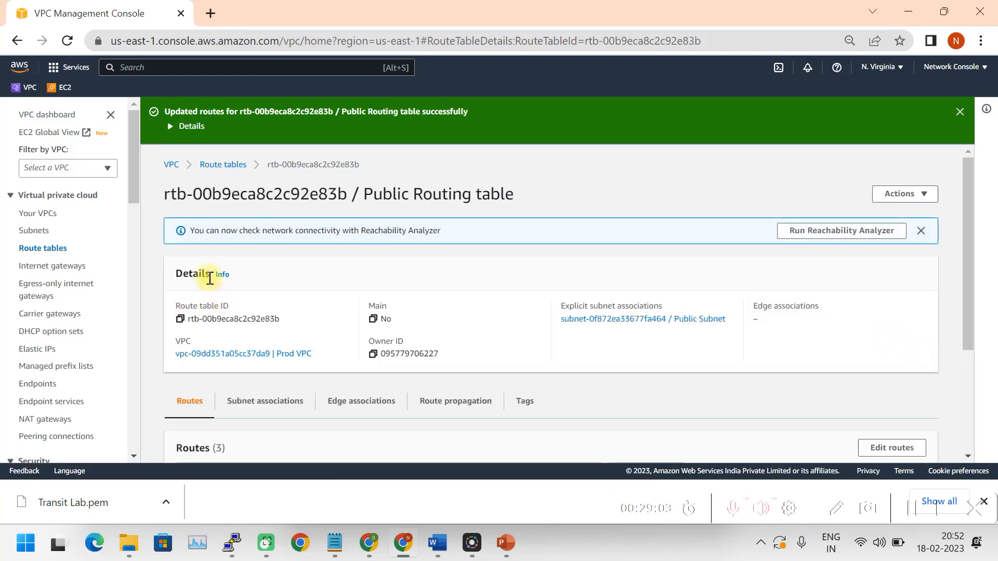
Step: Return to the route tables list and open the Non-Prod VPC's Private Routing table routes for editing
left_click(214, 166)
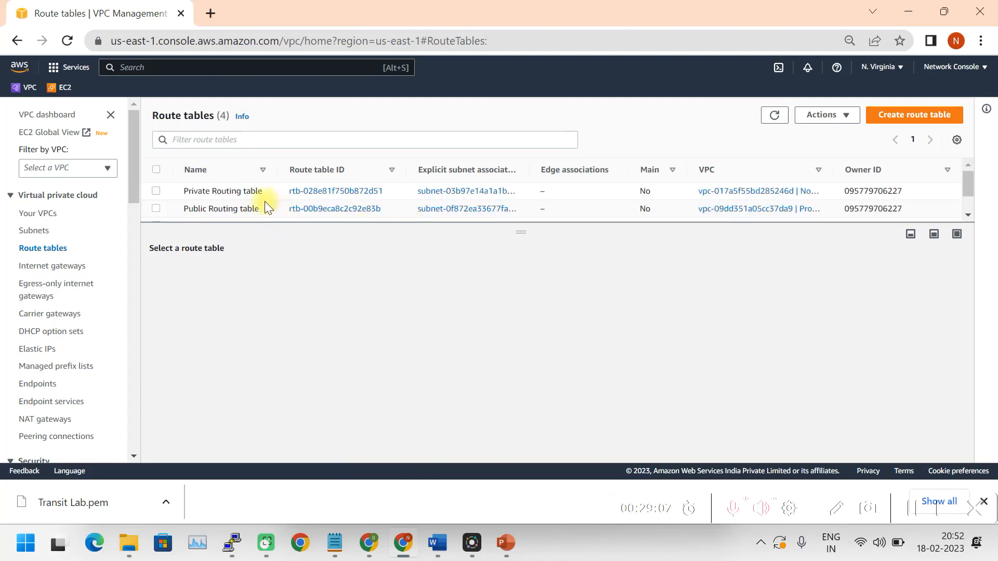
left_click(157, 191)
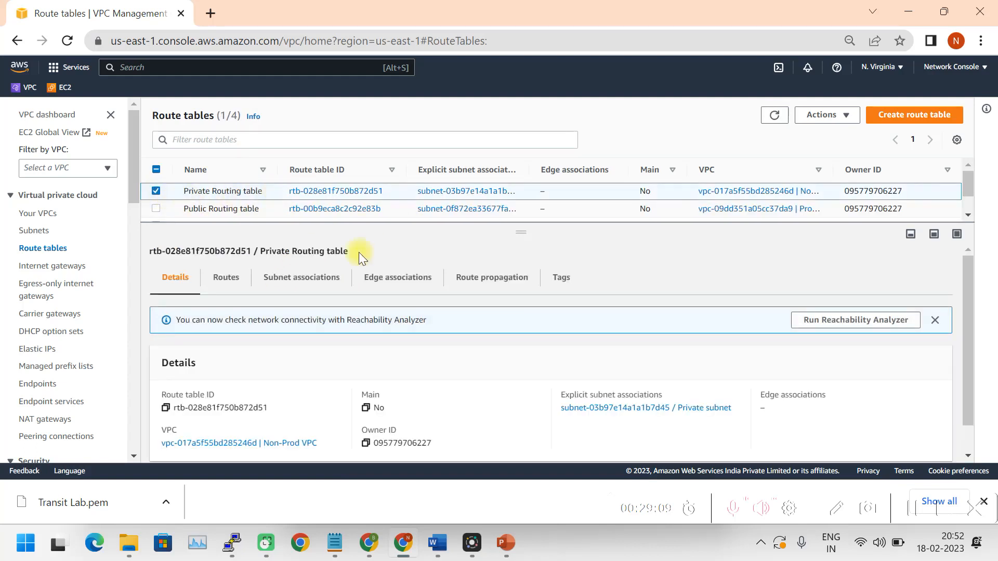
left_click(231, 280)
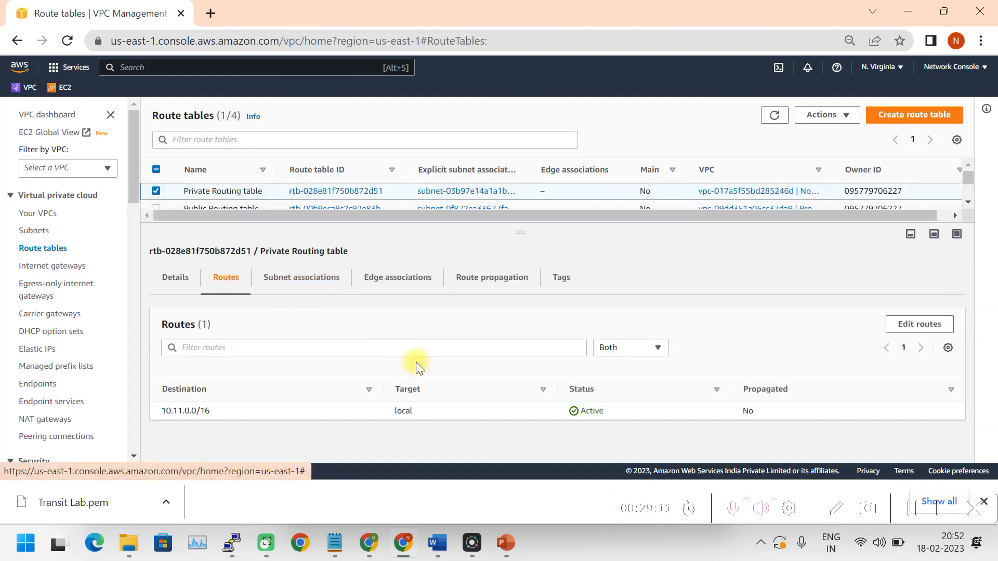
left_click(915, 325)
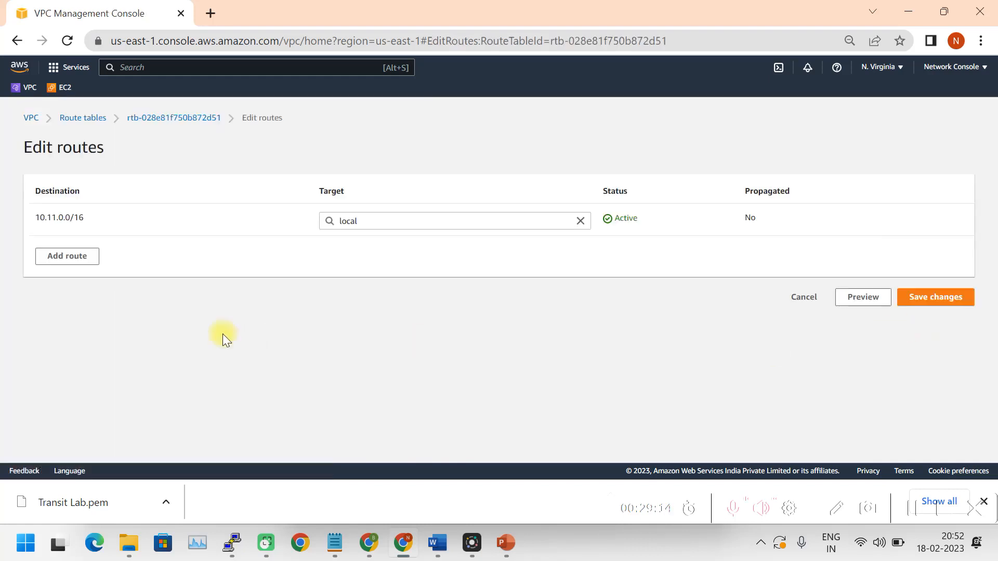
Step: Add a route for 10.10.0.0/16 targeting transit gateway tgw-0c7faee71c6ba4d1c to the Private Routing table and save the changes
left_click(67, 257)
left_click(82, 256)
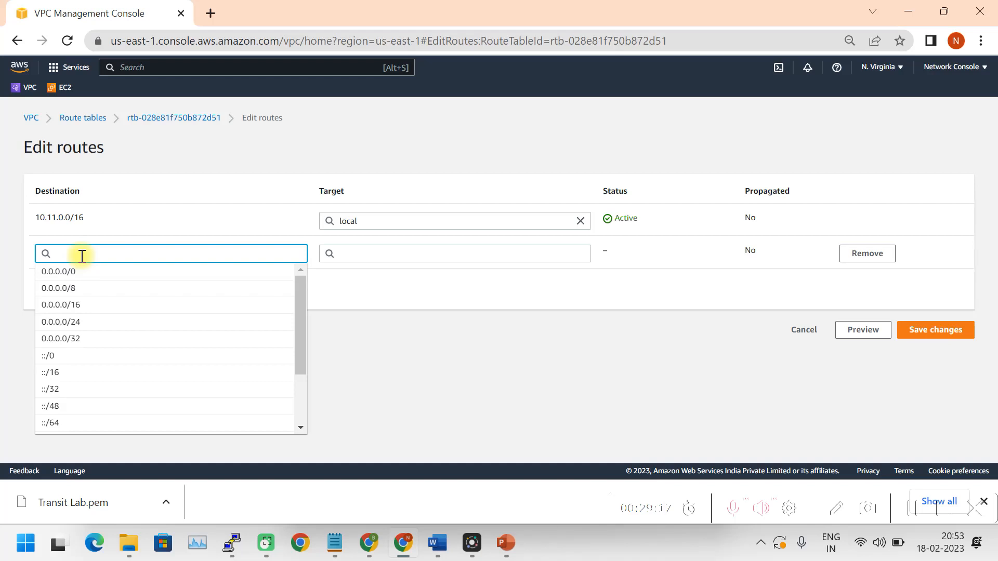
type("10.10")
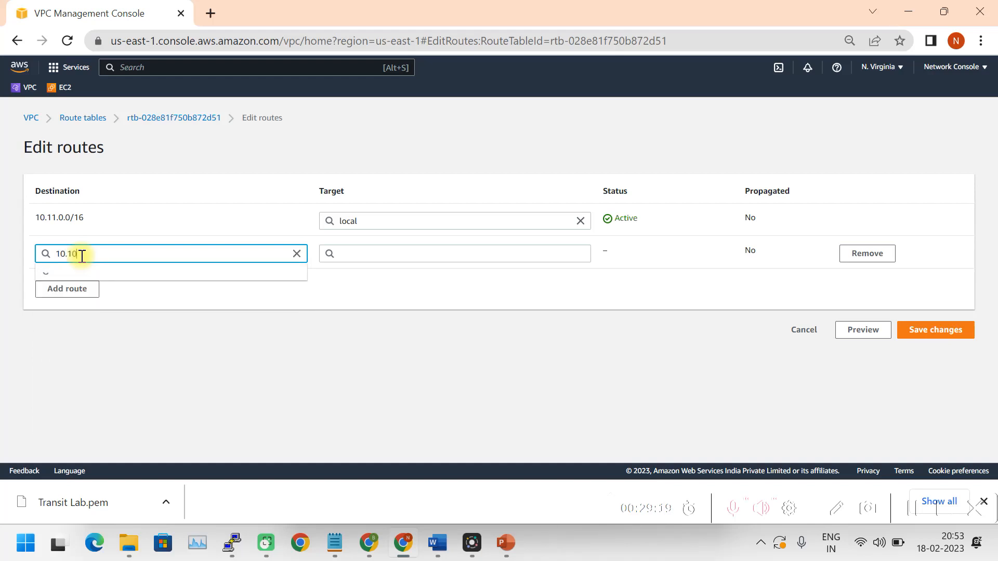
type(".0.0/16")
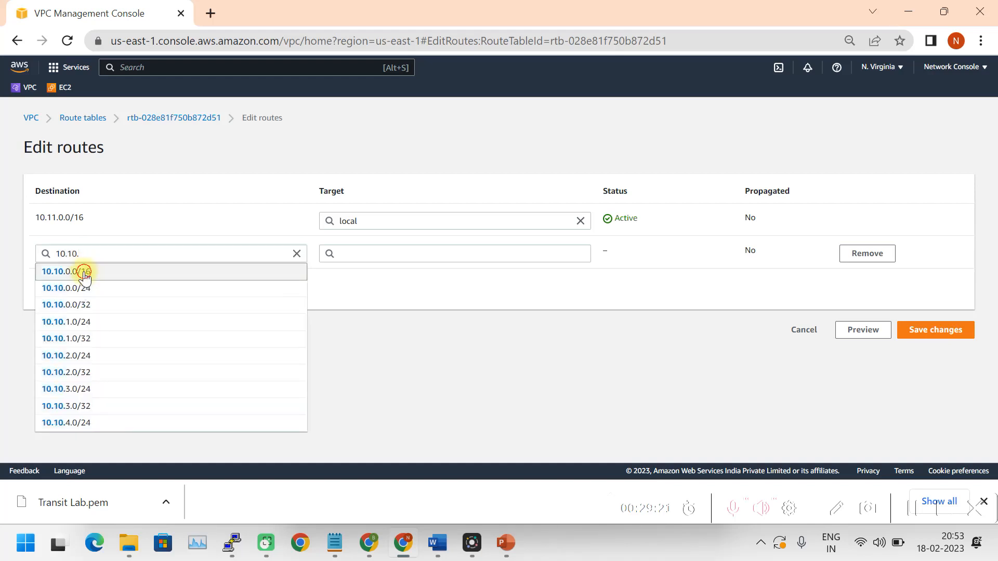
left_click(84, 271)
left_click(350, 253)
type("tgw-0c7faee71c6ba4d1c")
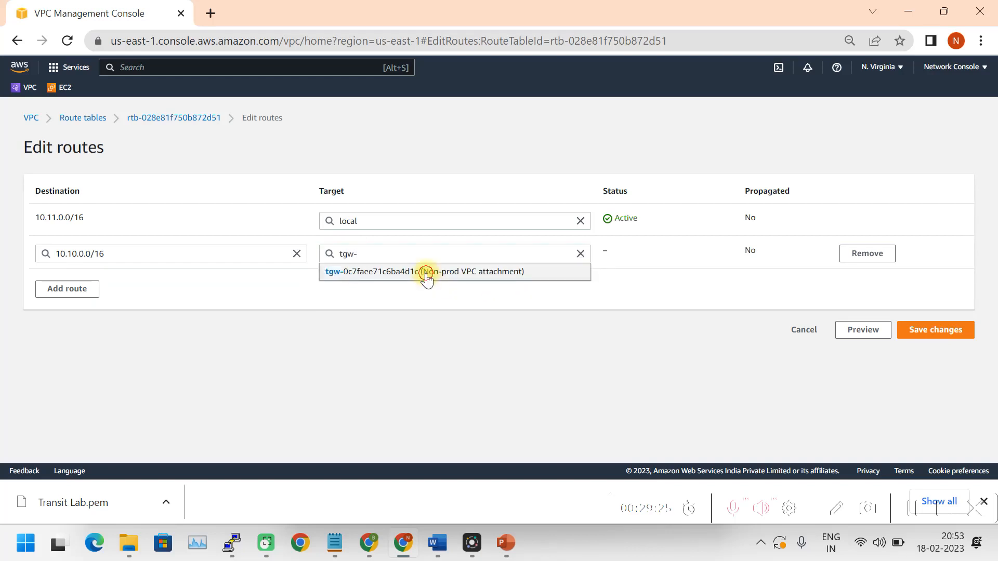
left_click(423, 273)
left_click(928, 331)
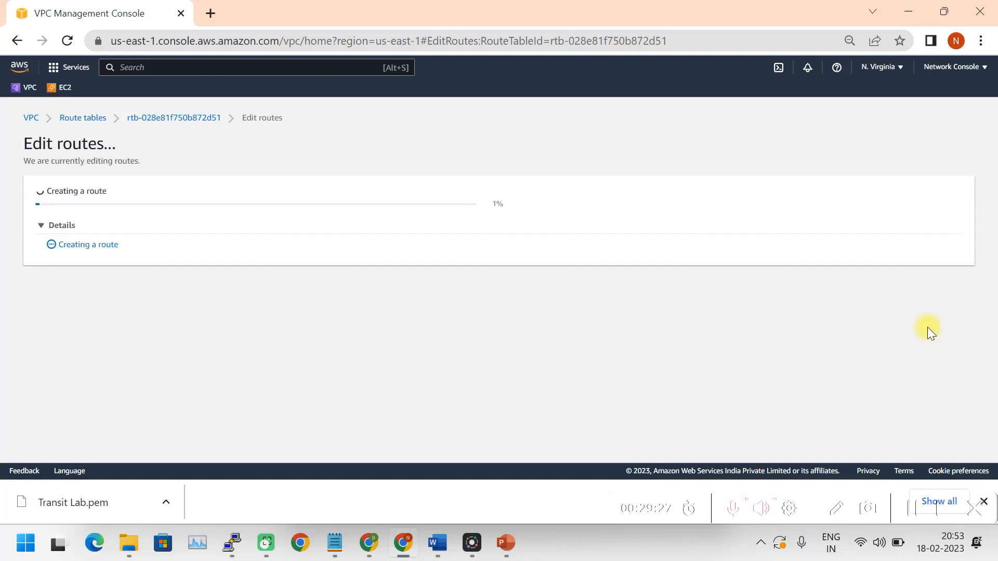
Step: Check the running ping in the PuTTY session and review the inter-VPC transit gateway diagram in Word and the slideshow
left_click(232, 543)
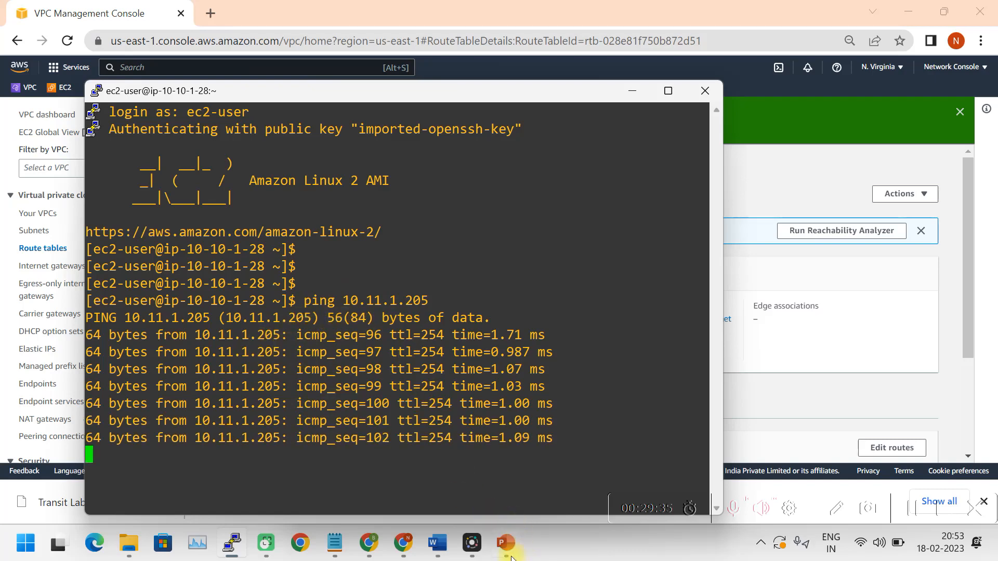
left_click(435, 549)
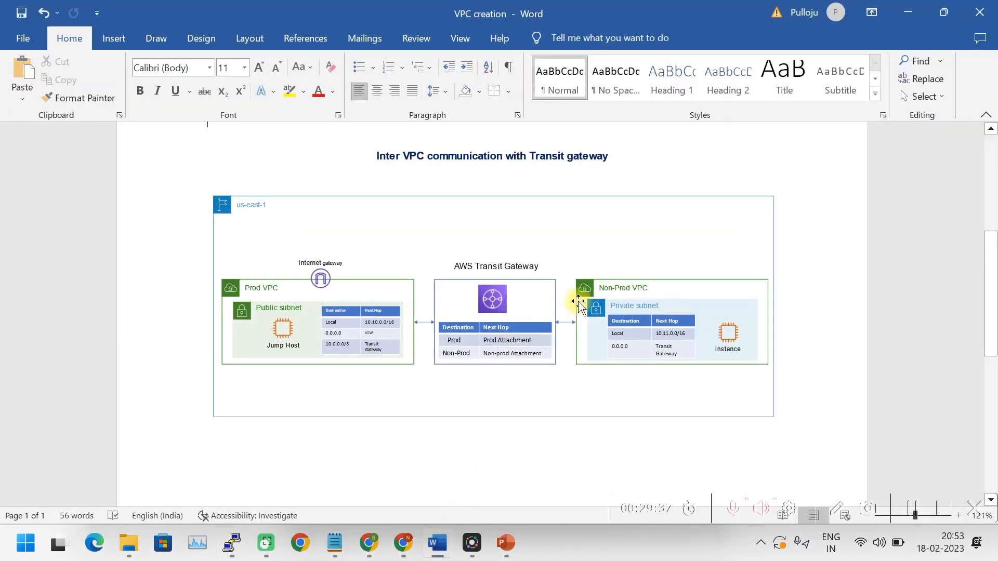
scroll(347, 364, "up", 1, "ctrl")
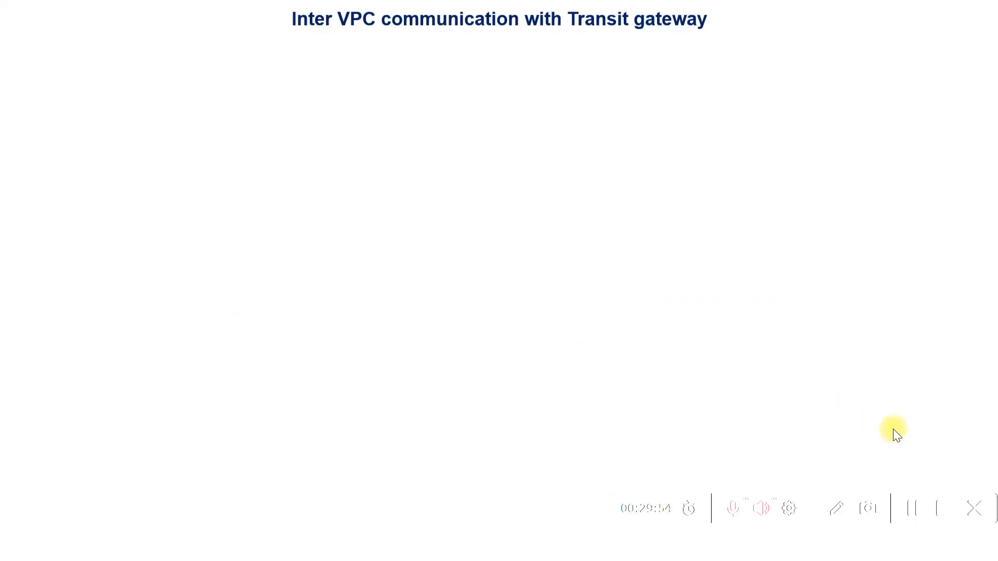
left_click(915, 440)
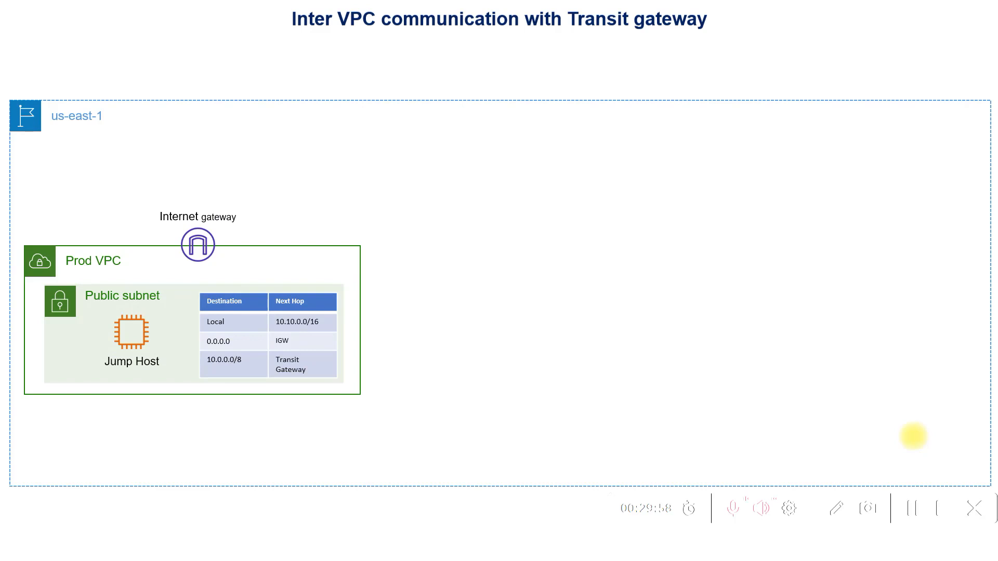